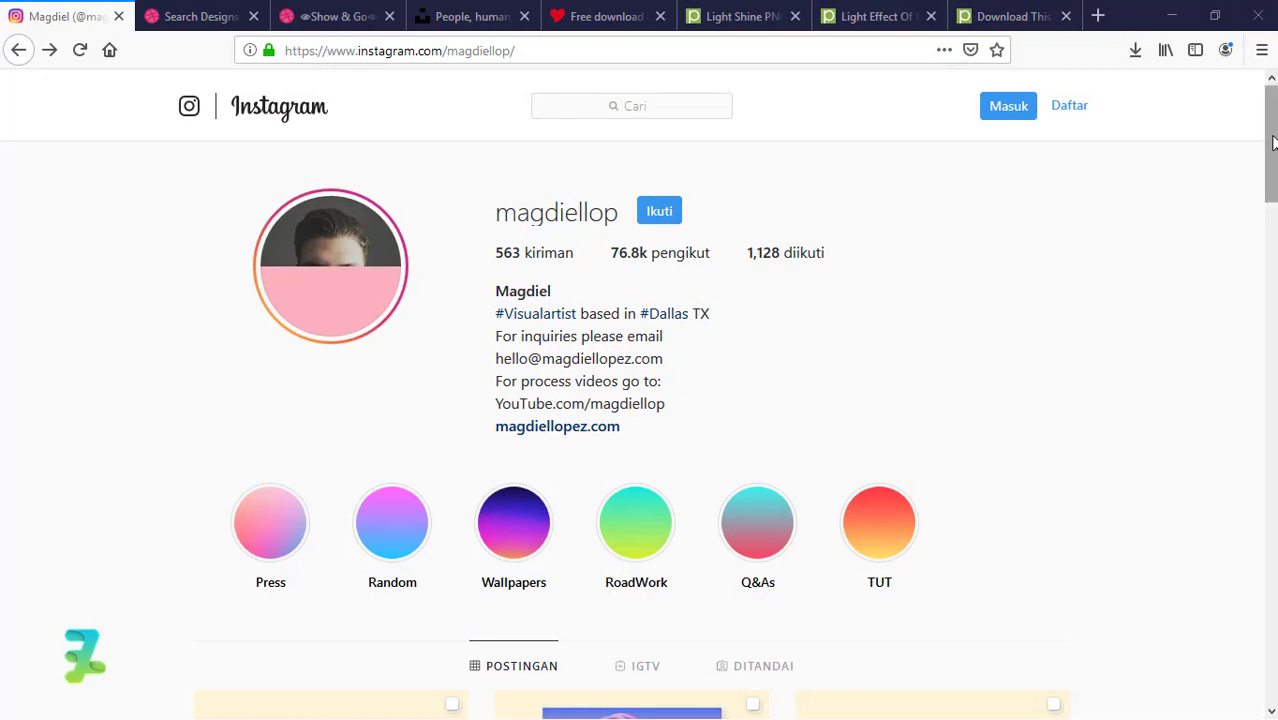
Open the N.425 Instagram post and advance its carousel to the close-up planet-face portrait slide
{"action": "left_click_drag", "start_coordinate": [1272, 143], "coordinate": [1272, 264]}
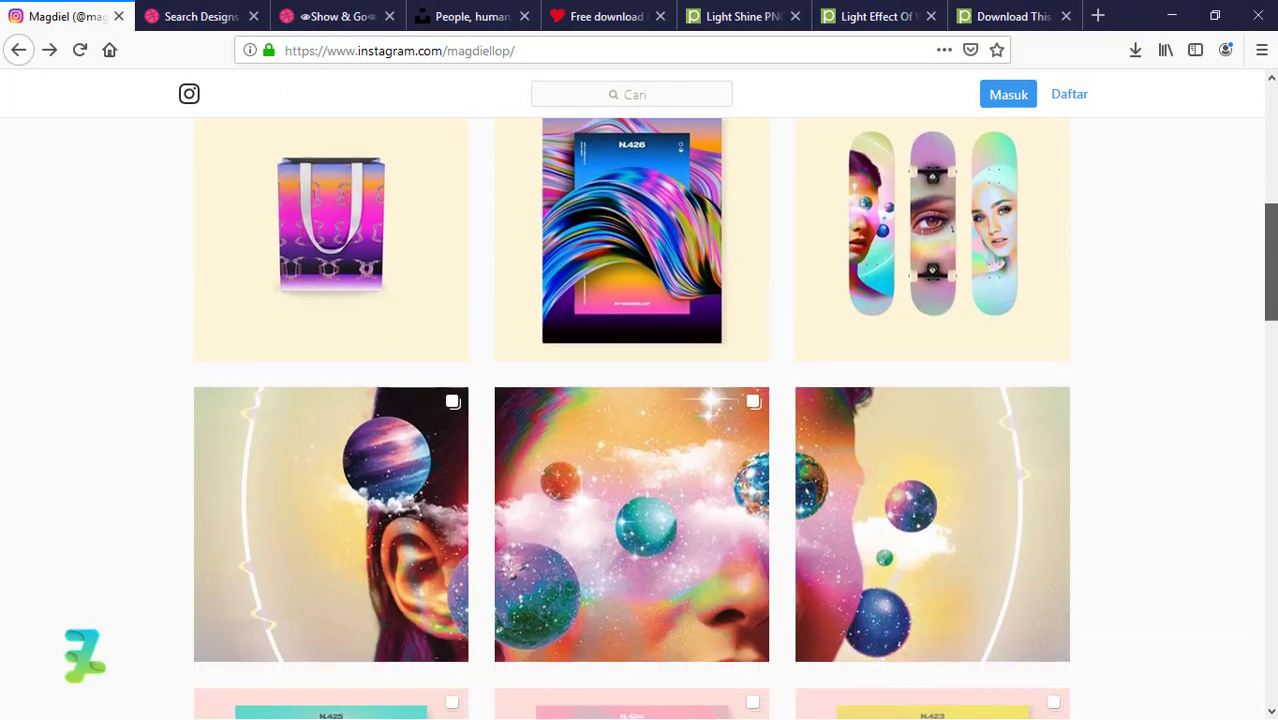
{"action": "scroll", "coordinate": [673, 491], "scroll_direction": "down", "scroll_amount": 2}
{"action": "scroll", "coordinate": [673, 491], "scroll_direction": "down", "scroll_amount": 2}
{"action": "scroll", "coordinate": [519, 374], "scroll_direction": "down", "scroll_amount": 1}
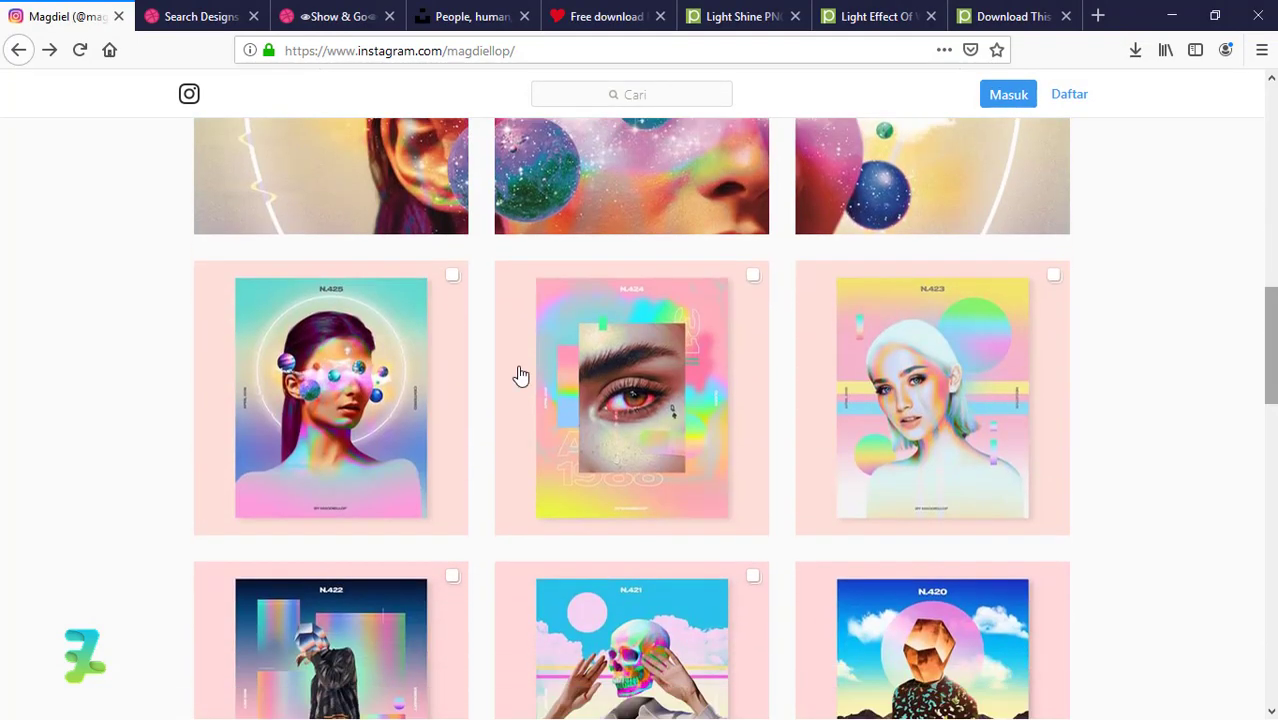
{"action": "left_click", "coordinate": [380, 372]}
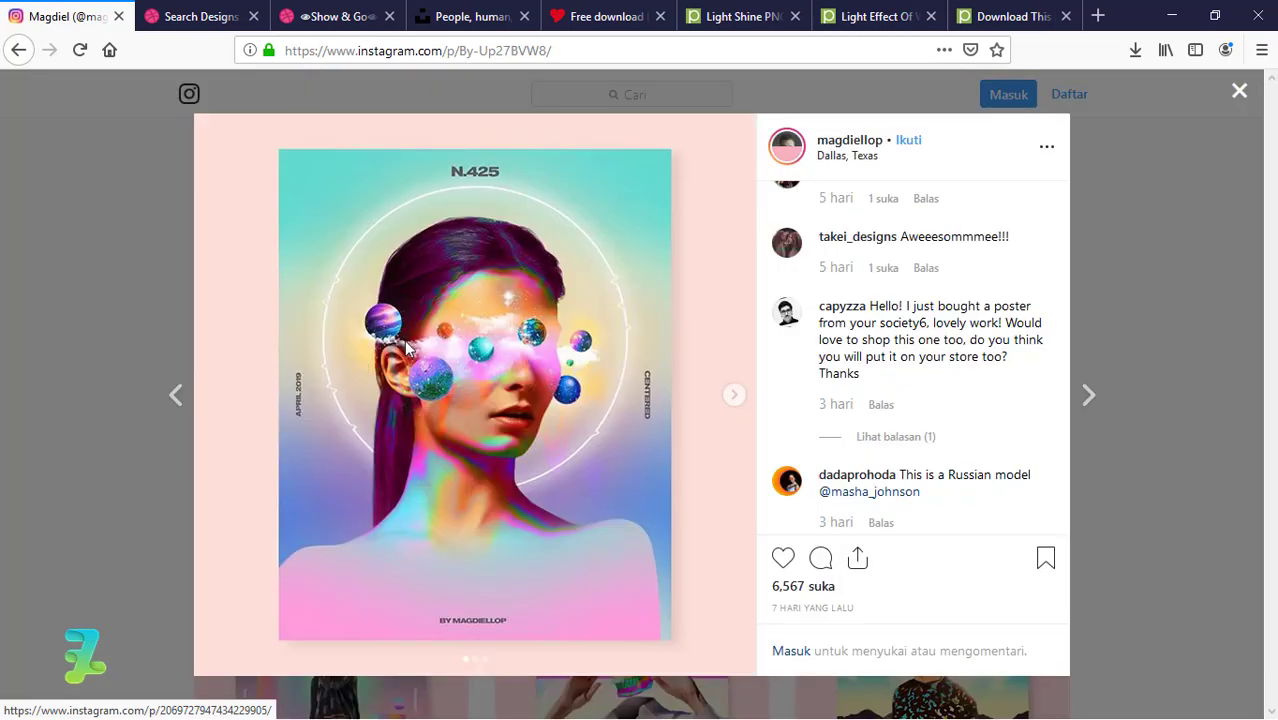
{"action": "left_click", "coordinate": [736, 396]}
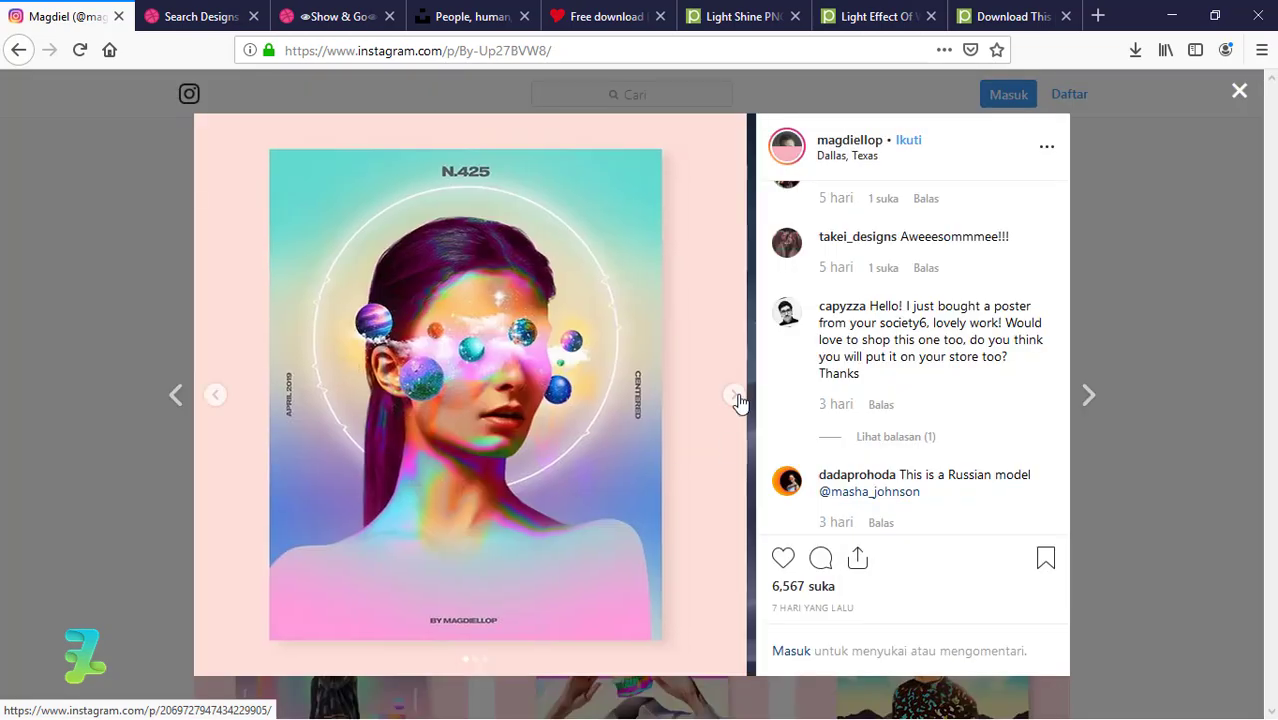
{"action": "left_click", "coordinate": [736, 396]}
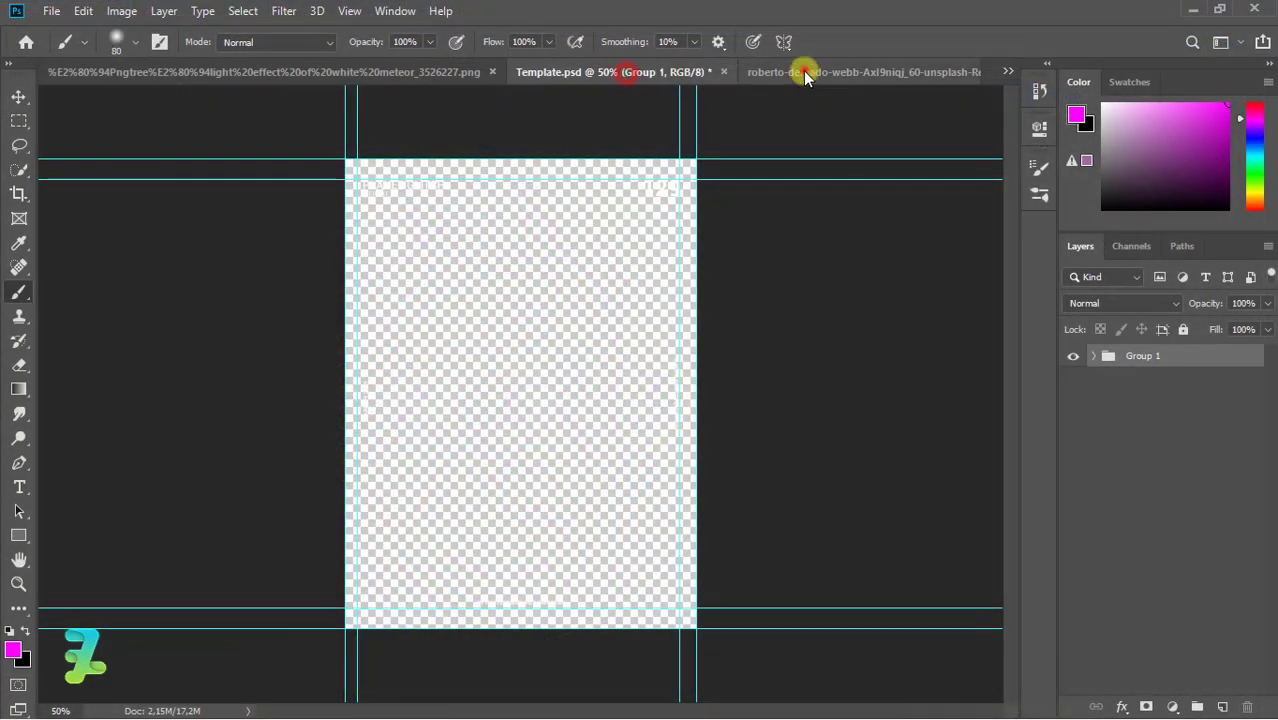
Copy the woman cutout into Template.psd as Layer 1, placed beneath Group 1
{"action": "left_click", "coordinate": [806, 76]}
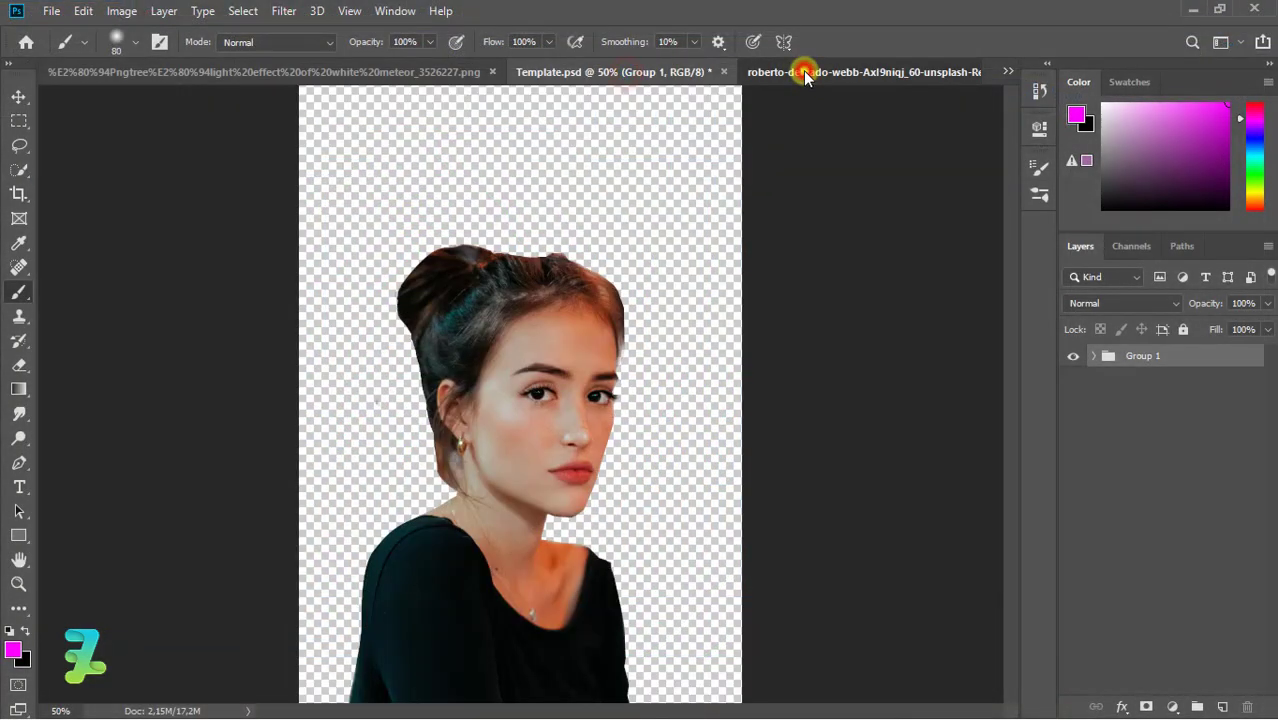
{"action": "right_click", "coordinate": [806, 76]}
{"action": "left_click", "coordinate": [824, 140]}
{"action": "key", "text": "v"}
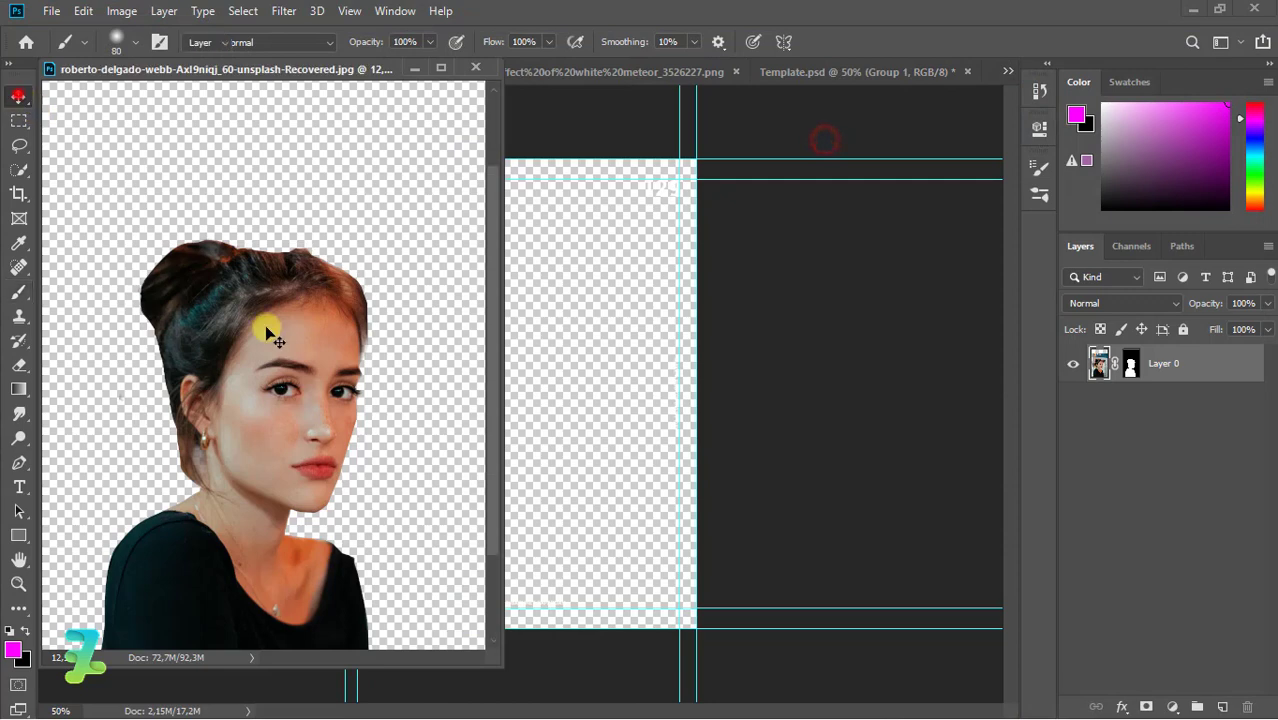
{"action": "left_click_drag", "start_coordinate": [270, 335], "coordinate": [600, 380]}
{"action": "mouse_move", "coordinate": [297, 73]}
{"action": "left_mouse_down"}
{"action": "mouse_move", "coordinate": [774, 156]}
{"action": "mouse_move", "coordinate": [893, 81]}
{"action": "left_mouse_up"}
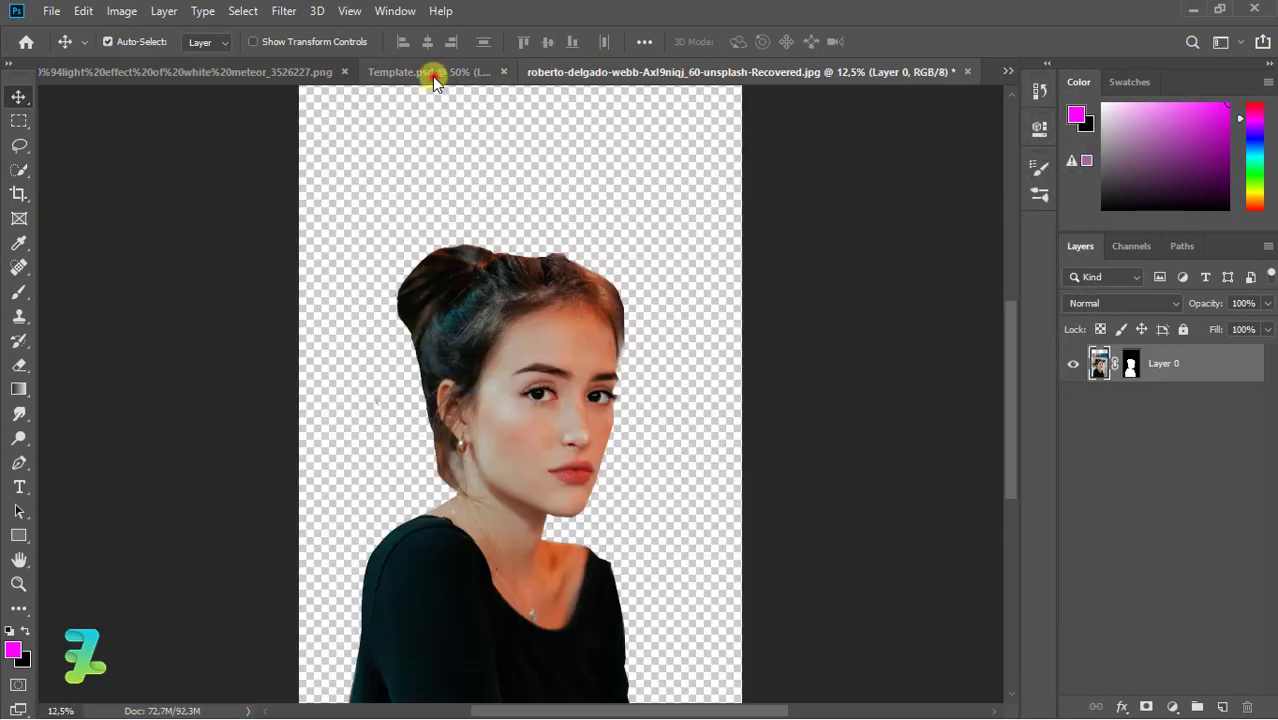
{"action": "left_click", "coordinate": [432, 73]}
{"action": "left_click_drag", "start_coordinate": [1112, 360], "coordinate": [1107, 405]}
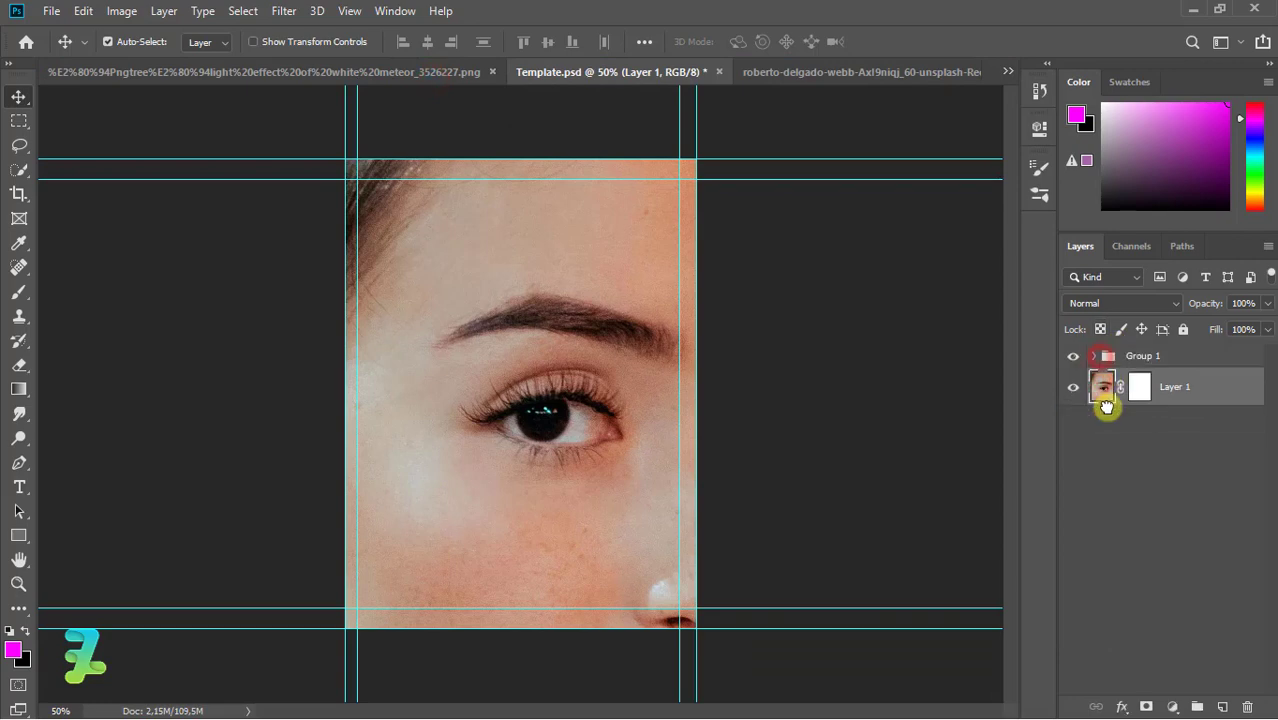
Scale the woman down to about 22% and position her inside the poster frame
{"action": "key", "text": "ctrl+minus"}
{"action": "key", "text": "ctrl+minus"}
{"action": "key", "text": "ctrl+t"}
{"action": "key", "text": "ctrl+minus"}
{"action": "key", "text": "ctrl+minus"}
{"action": "key", "text": "ctrl+minus"}
{"action": "key", "text": "ctrl+minus"}
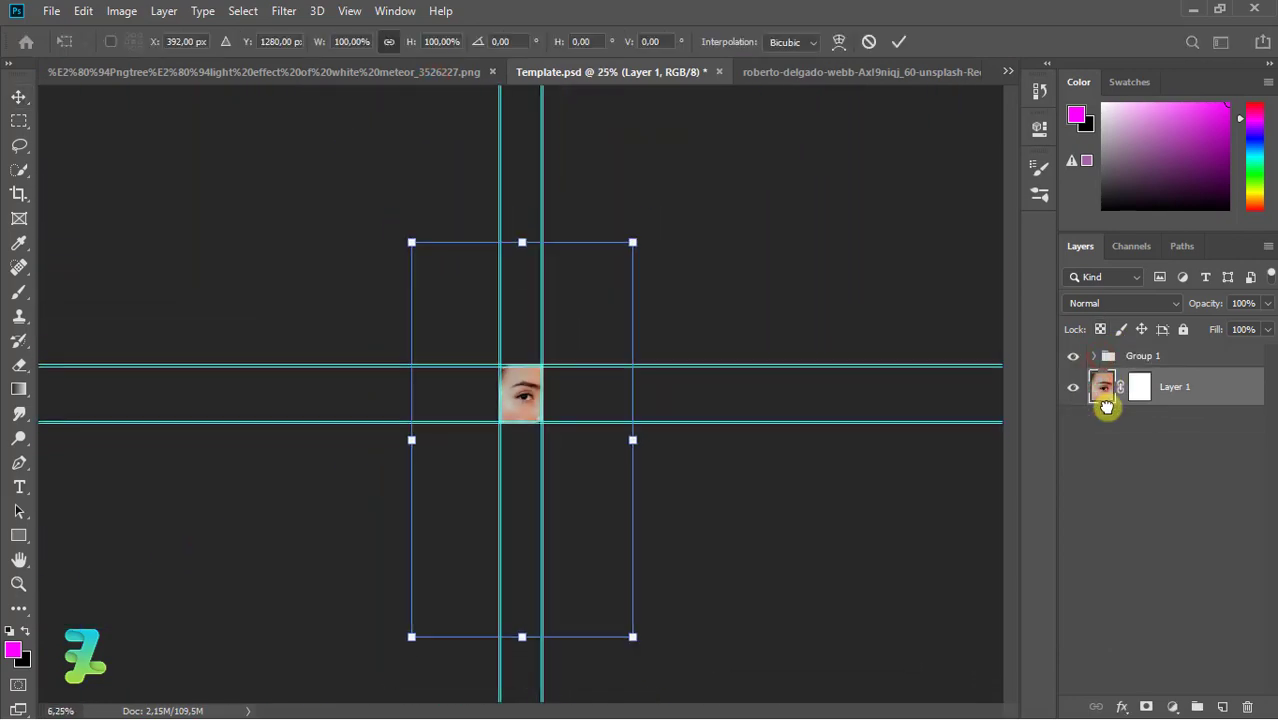
{"action": "left_click_drag", "start_coordinate": [633, 245], "coordinate": [531, 453]}
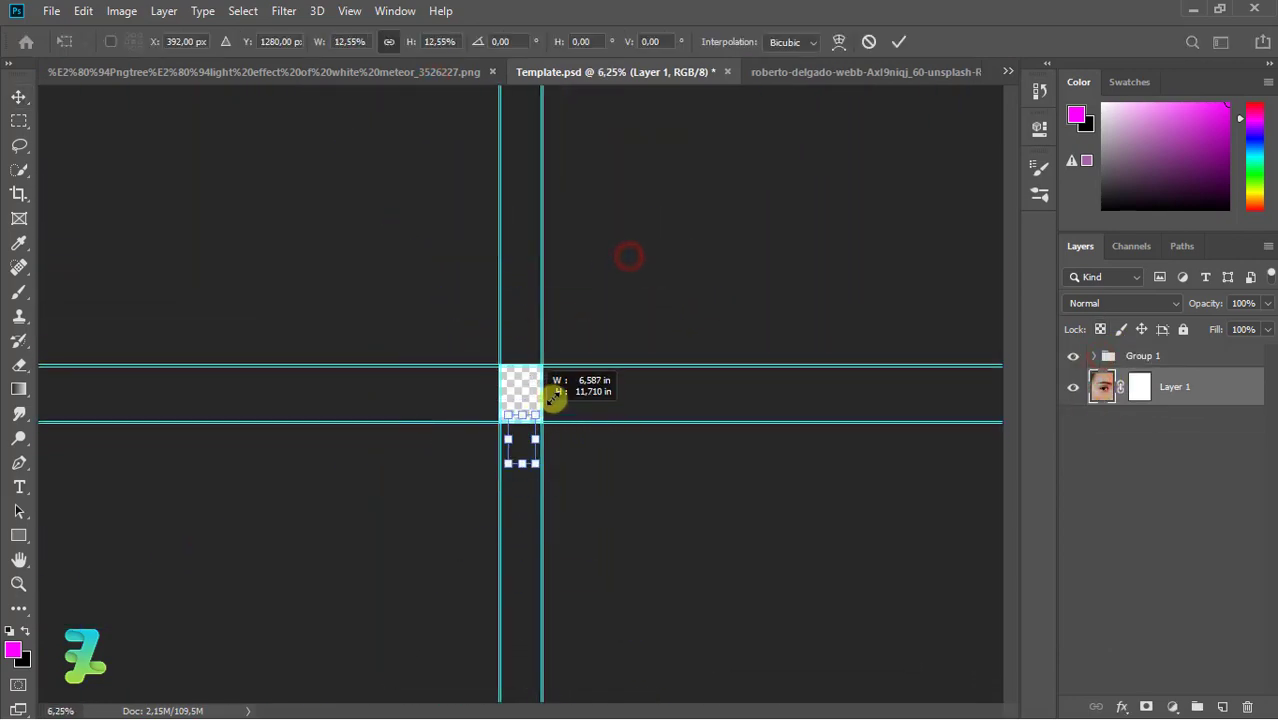
{"action": "key", "text": "ctrl+plus"}
{"action": "key", "text": "ctrl+plus"}
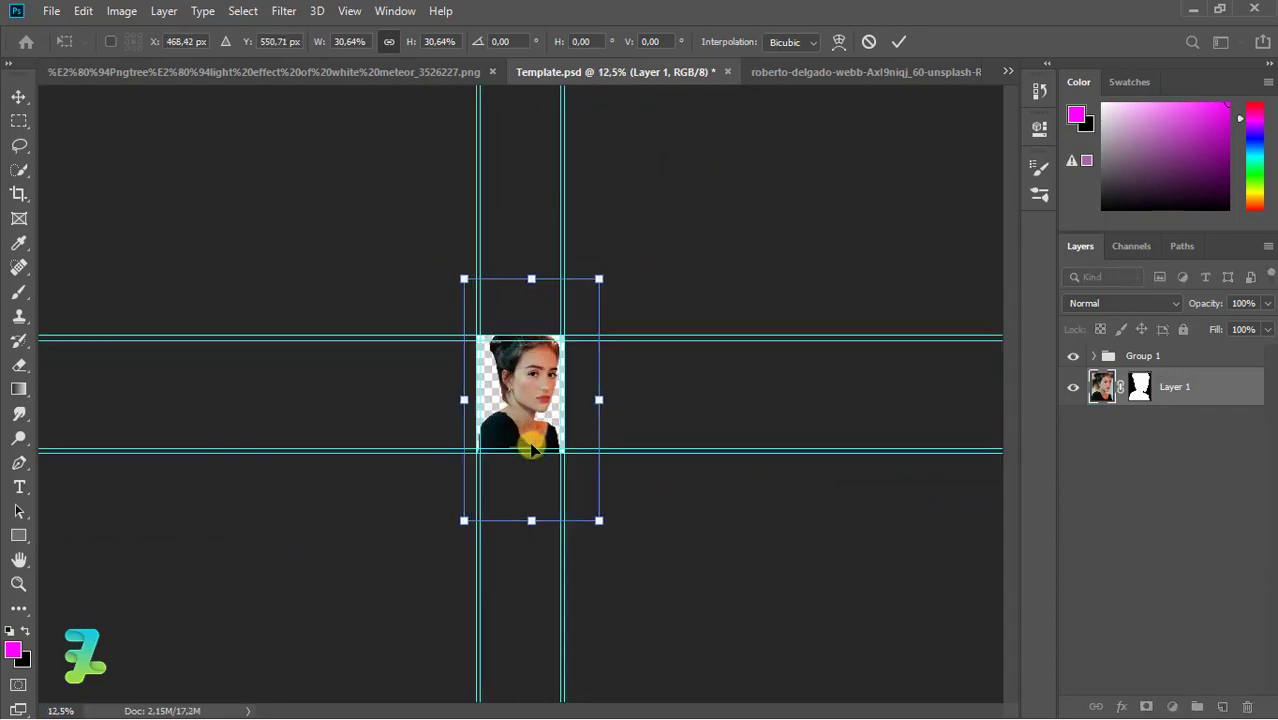
{"action": "key", "text": "ctrl+plus"}
{"action": "key", "text": "ctrl+plus"}
{"action": "left_click_drag", "start_coordinate": [678, 164], "coordinate": [638, 234]}
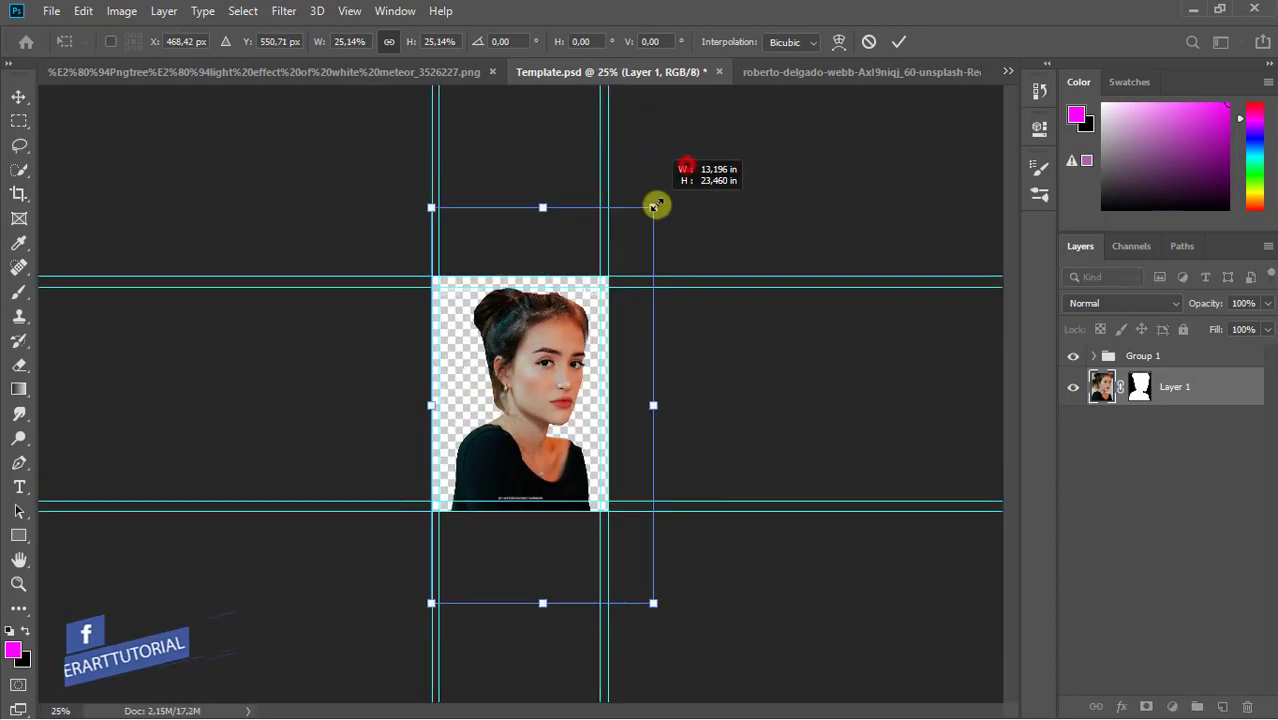
{"action": "left_click_drag", "start_coordinate": [573, 338], "coordinate": [537, 397]}
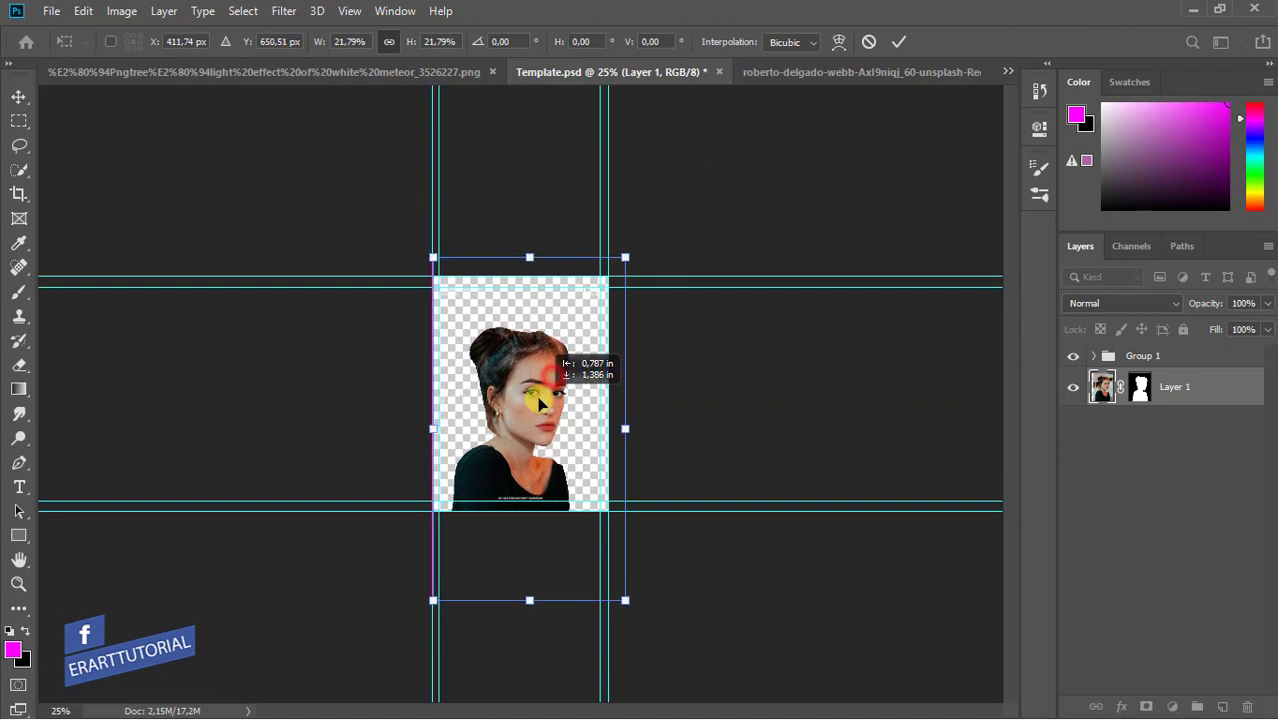
{"action": "left_click", "coordinate": [18, 97]}
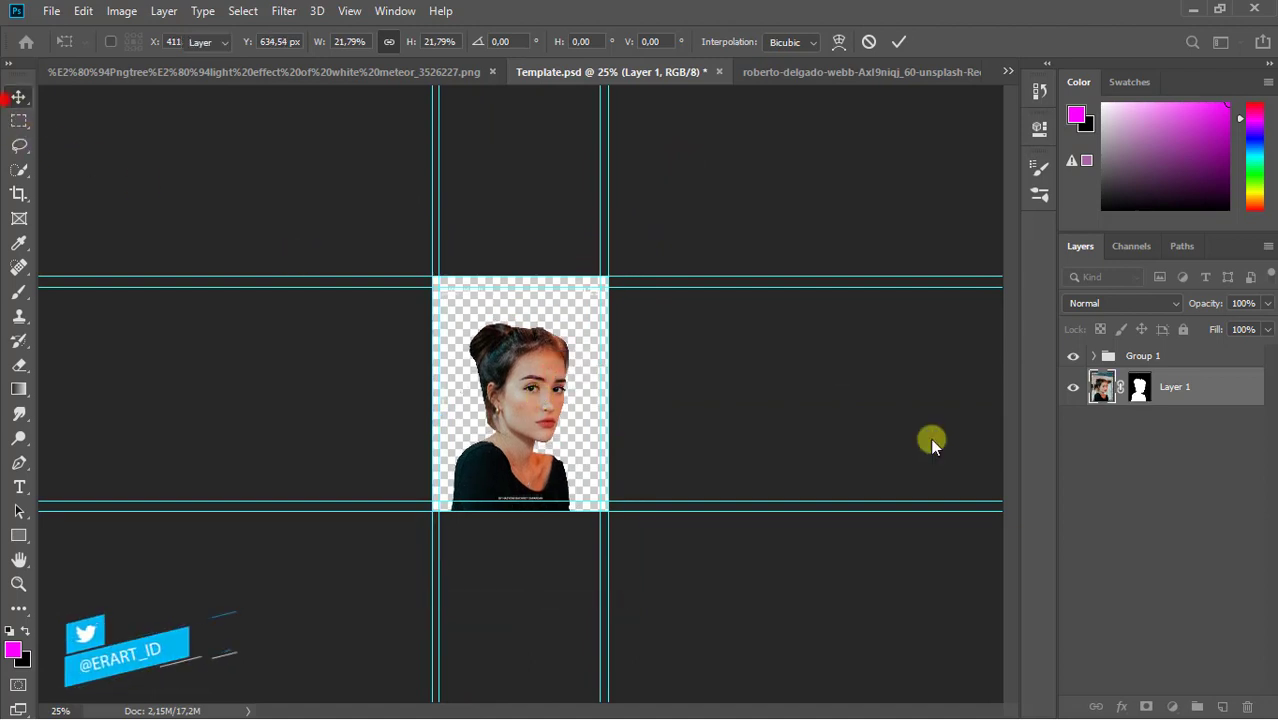
Add a 90° teal-purple-yellow Gradient Fill with a brighter yellow stop, placed beneath Layer 1
{"action": "left_click", "coordinate": [1172, 706]}
{"action": "left_click", "coordinate": [1161, 392]}
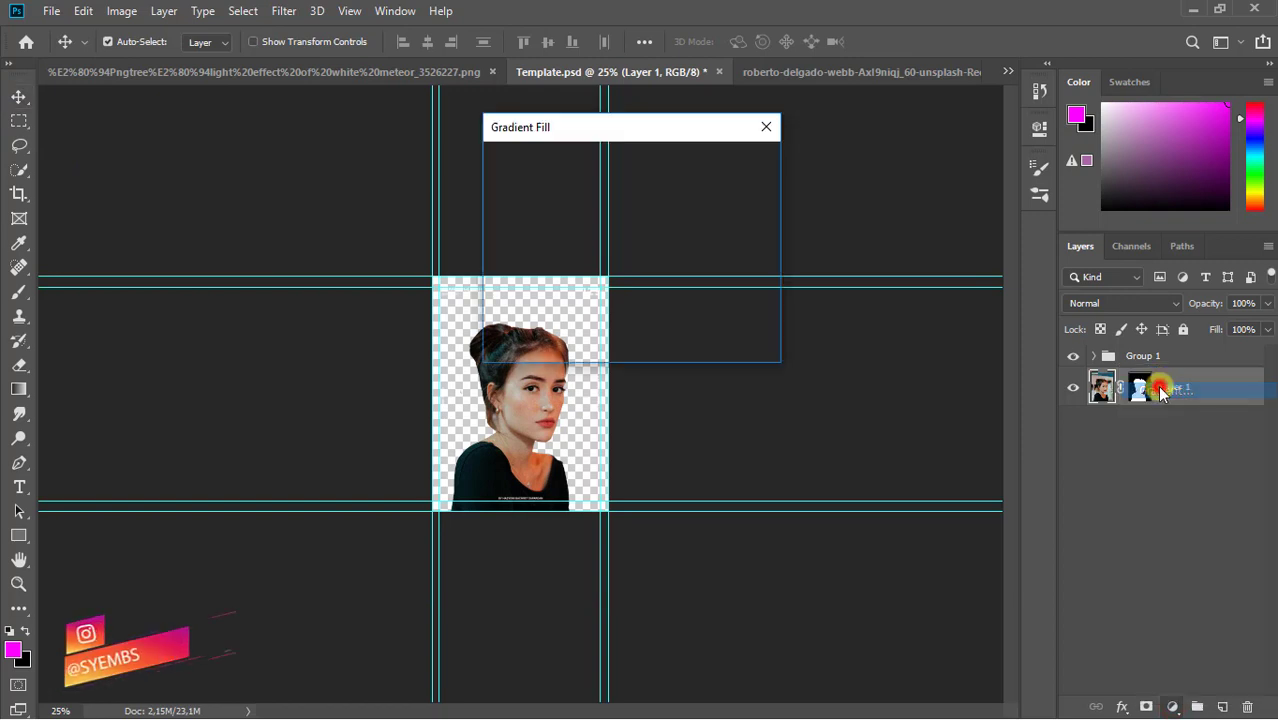
{"action": "left_click", "coordinate": [590, 163]}
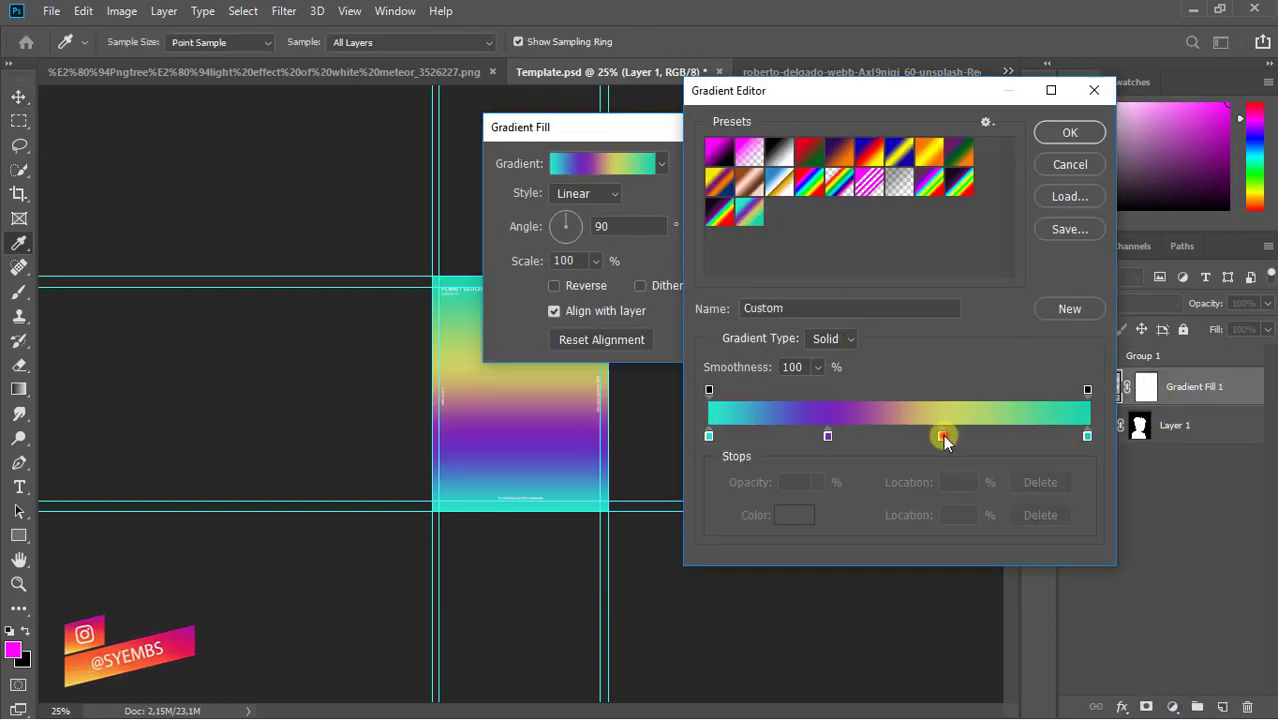
{"action": "double_click", "coordinate": [943, 436]}
{"action": "left_click", "coordinate": [876, 209]}
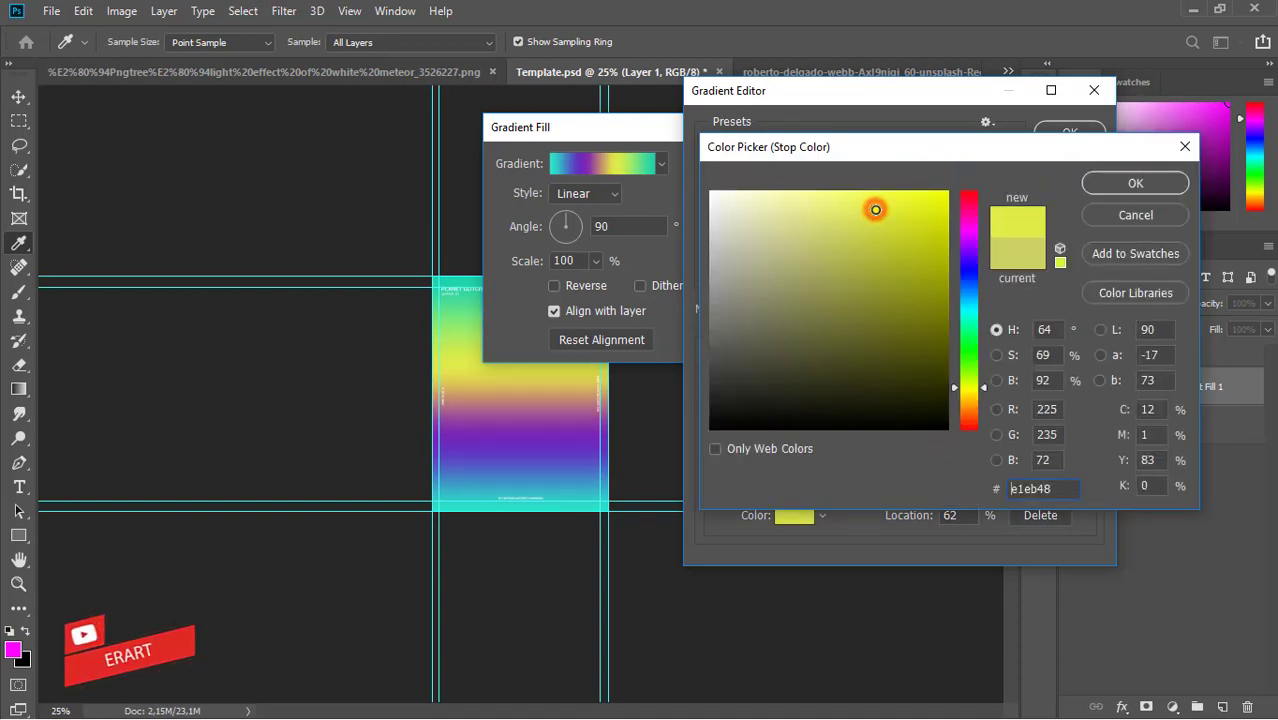
{"action": "left_click_drag", "start_coordinate": [871, 203], "coordinate": [876, 210]}
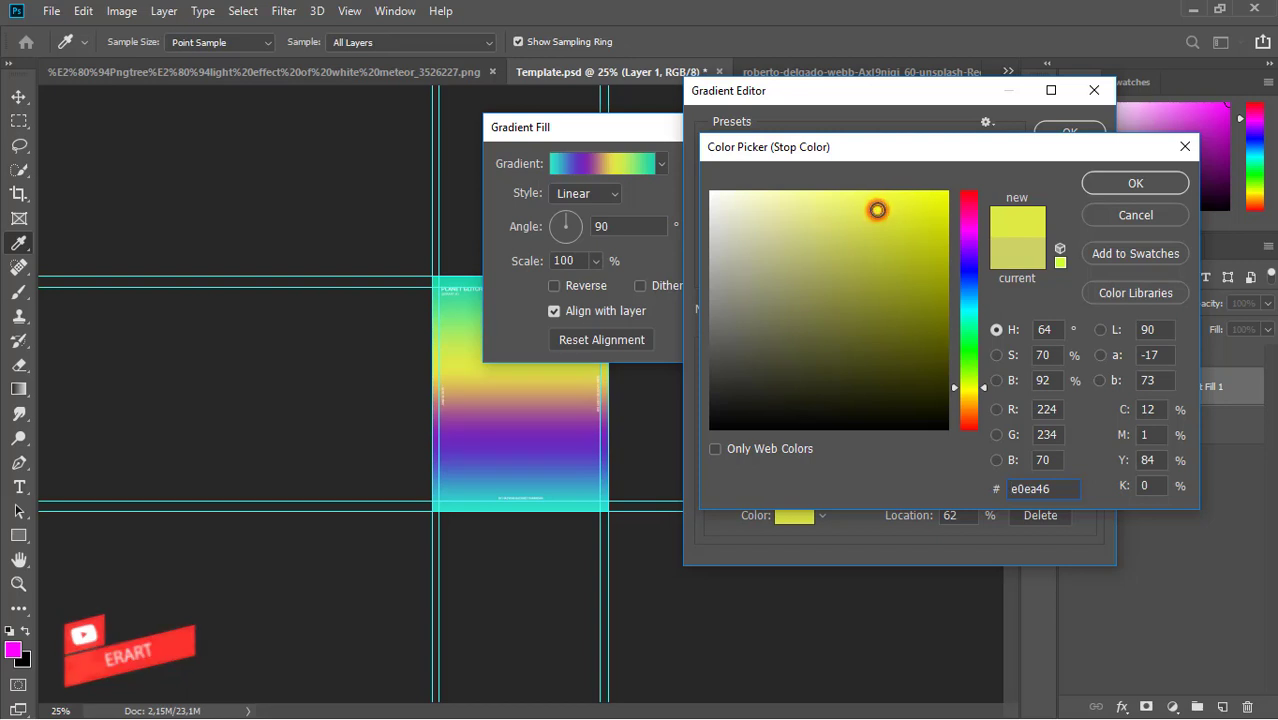
{"action": "left_click", "coordinate": [1132, 183]}
{"action": "left_click", "coordinate": [1072, 133]}
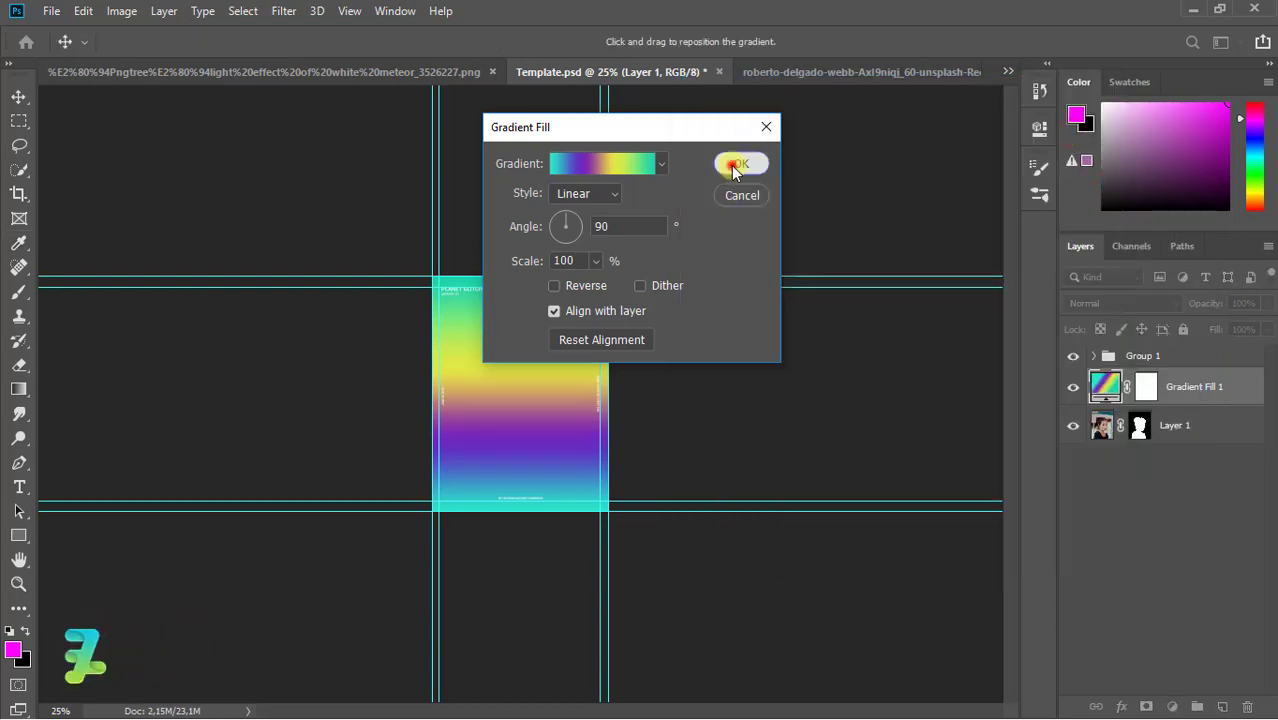
{"action": "left_click", "coordinate": [731, 165]}
{"action": "left_click_drag", "start_coordinate": [1106, 385], "coordinate": [1118, 450]}
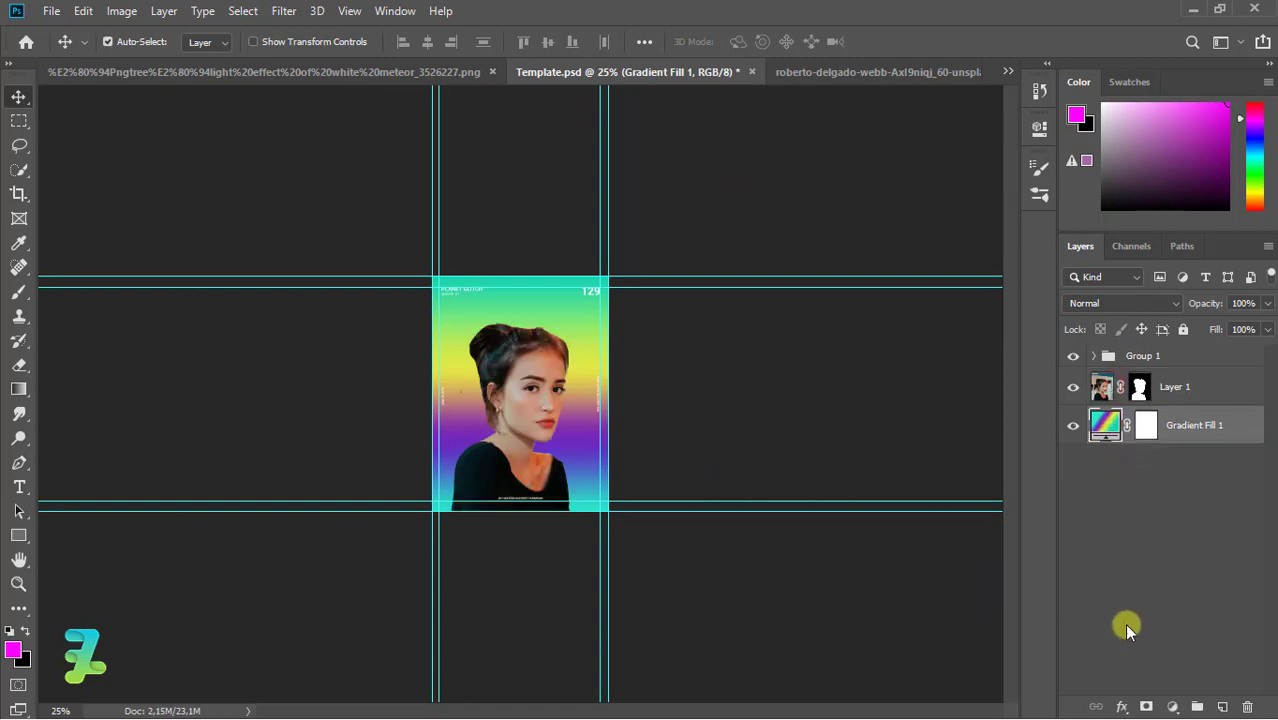
Add a dark-purple-to-rainbow Gradient Map above Layer 1 and clip it to the portrait
{"action": "left_click", "coordinate": [1105, 395]}
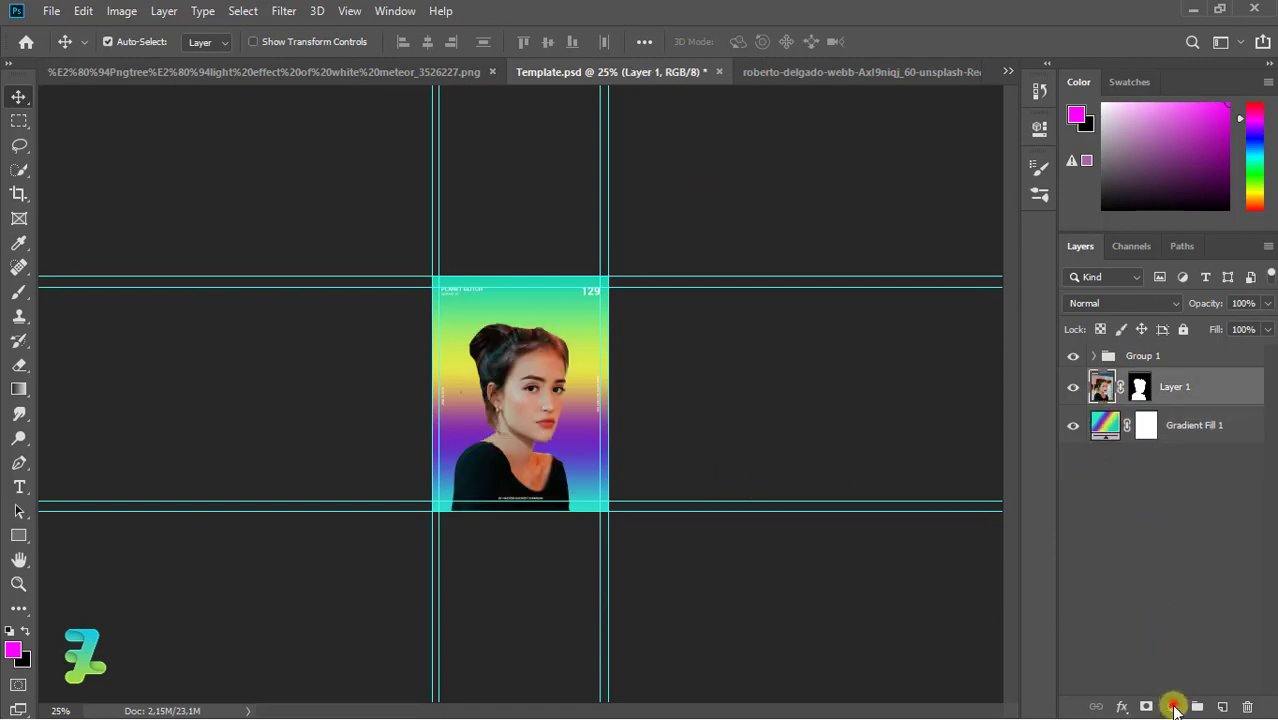
{"action": "left_click", "coordinate": [1173, 707]}
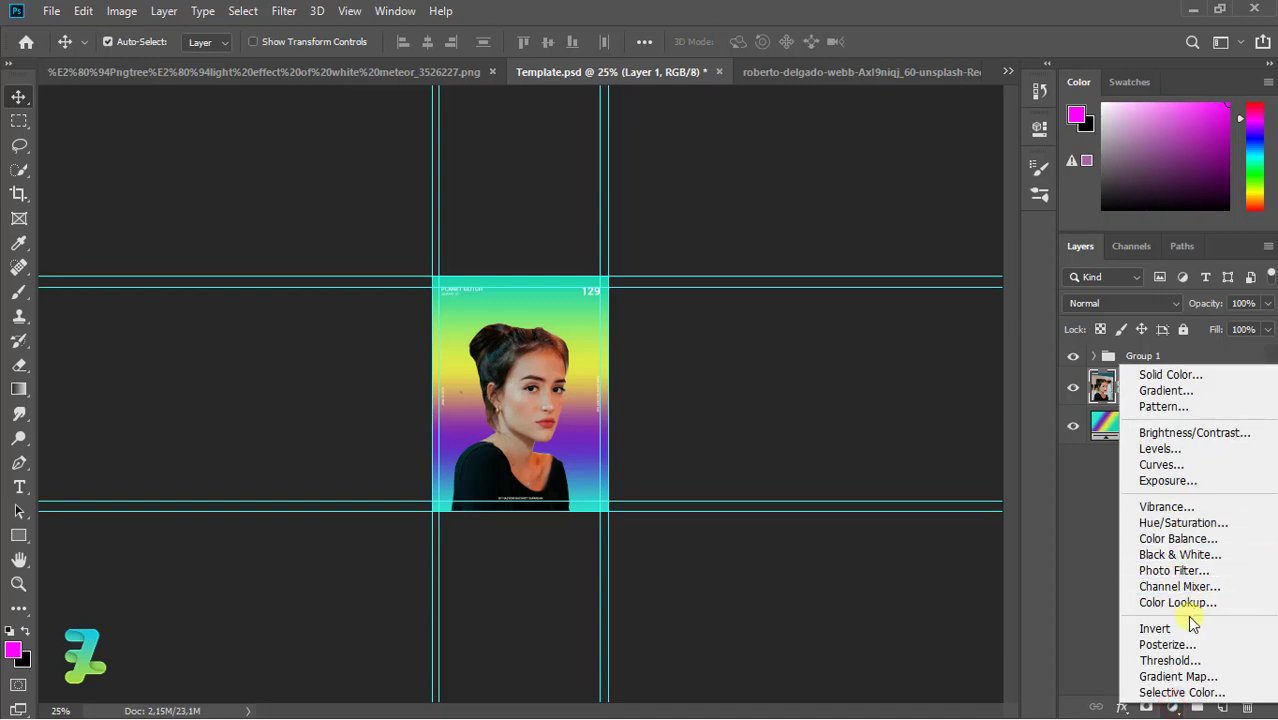
{"action": "left_click", "coordinate": [1188, 676]}
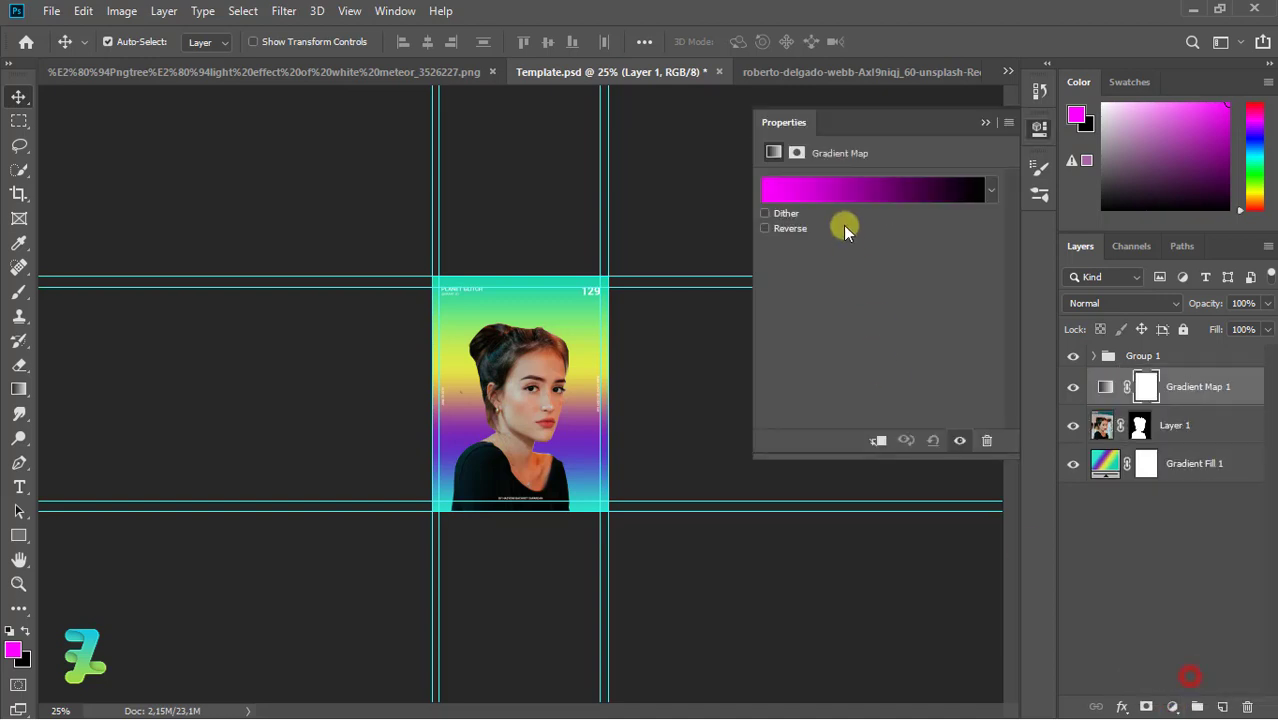
{"action": "left_click", "coordinate": [829, 187]}
{"action": "left_click", "coordinate": [732, 224]}
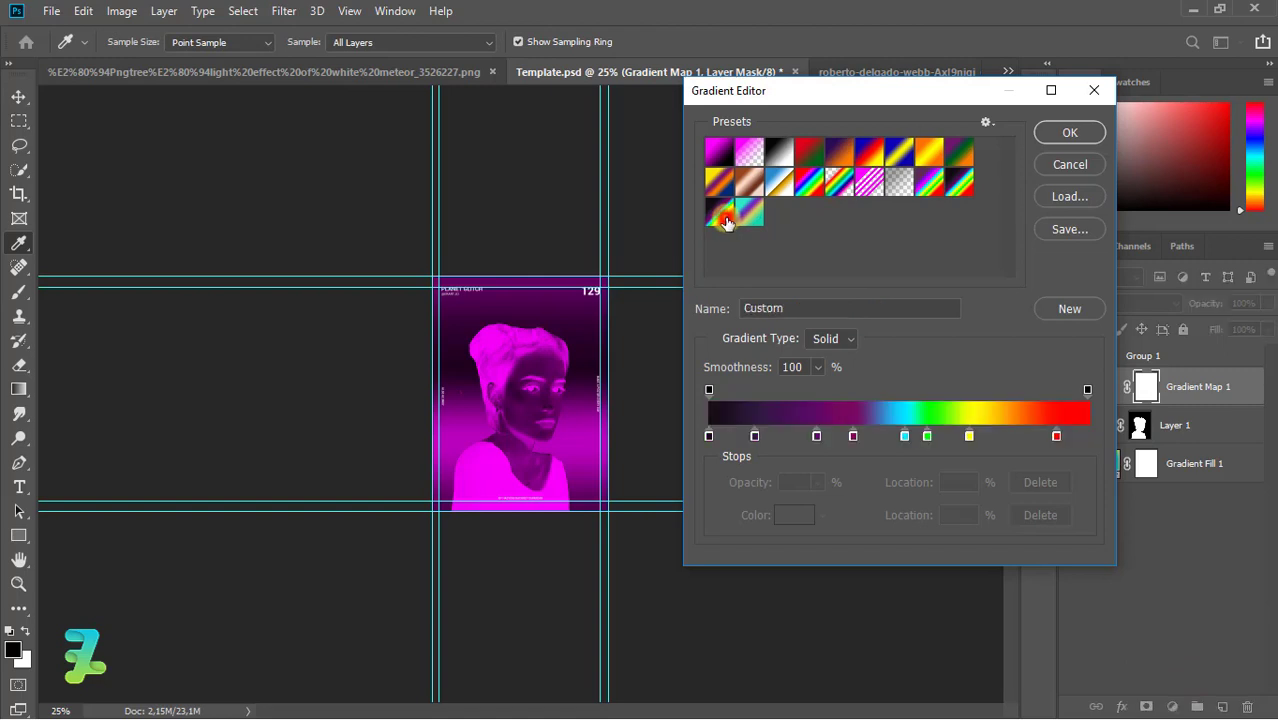
{"action": "left_click", "coordinate": [1044, 136]}
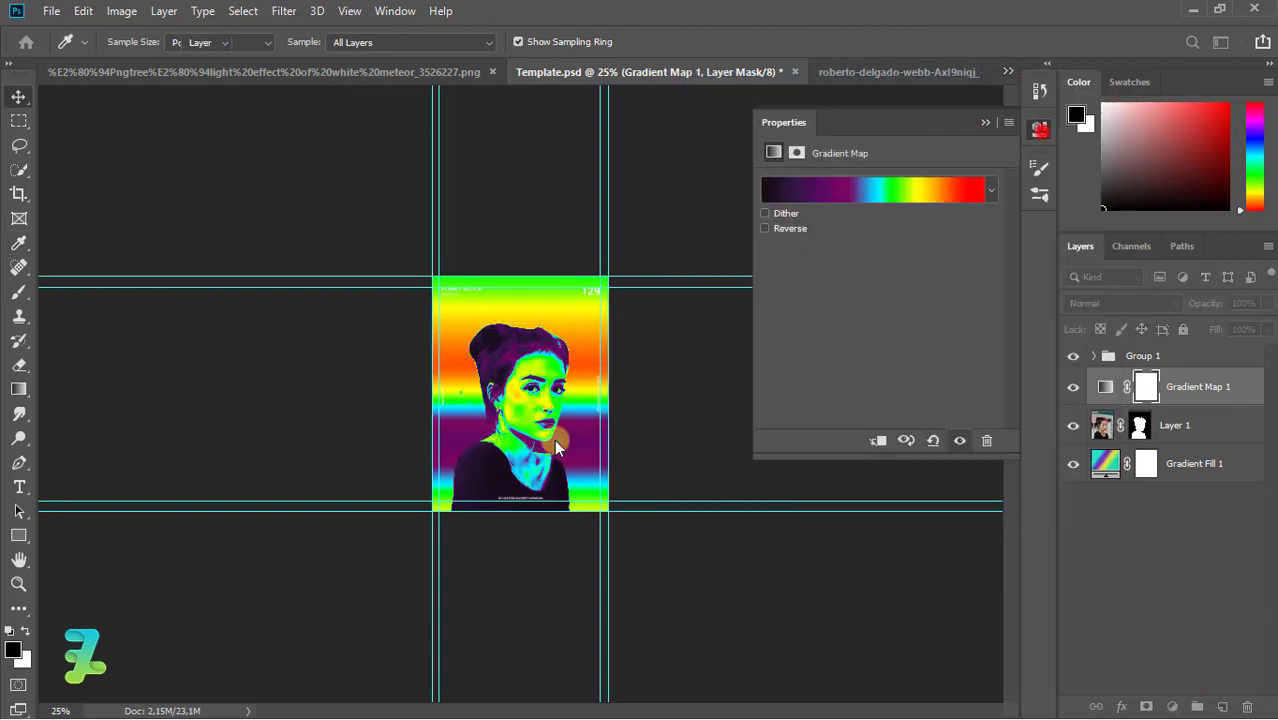
{"action": "left_click", "coordinate": [984, 122]}
{"action": "right_click", "coordinate": [1238, 372]}
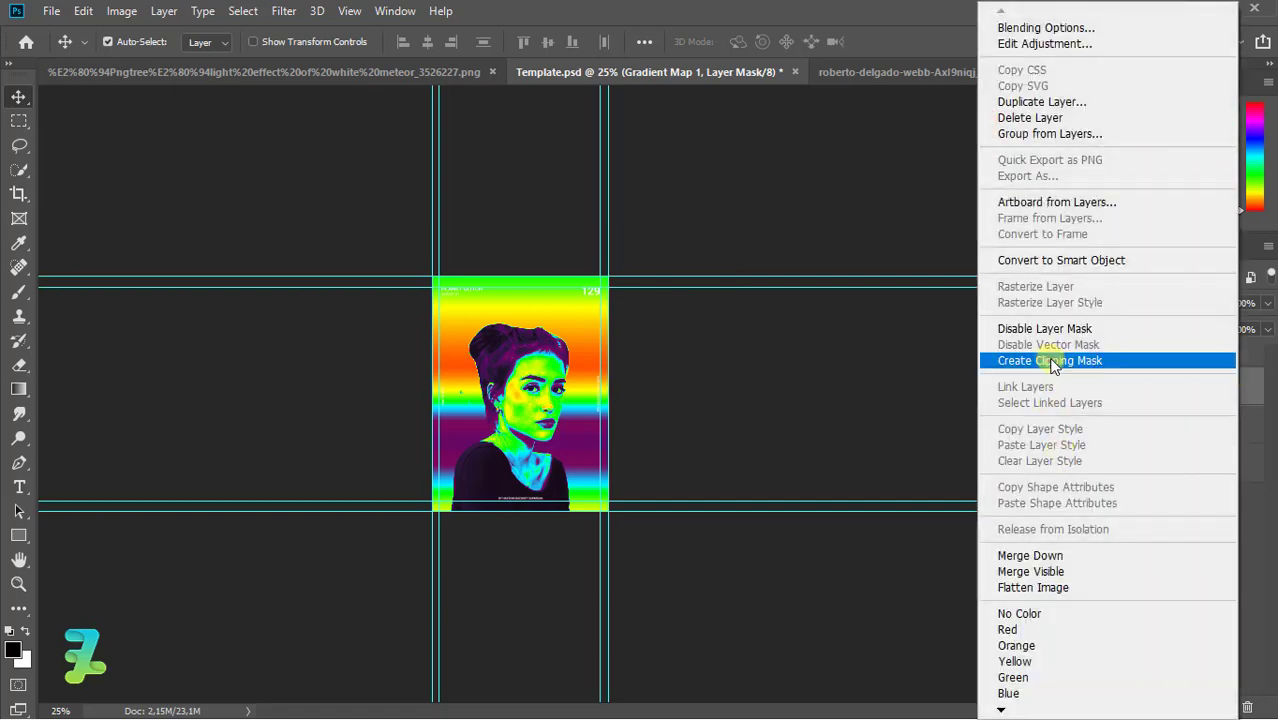
{"action": "left_click", "coordinate": [1052, 361]}
{"action": "key", "text": "ctrl+plus"}
{"action": "key", "text": "ctrl+plus"}
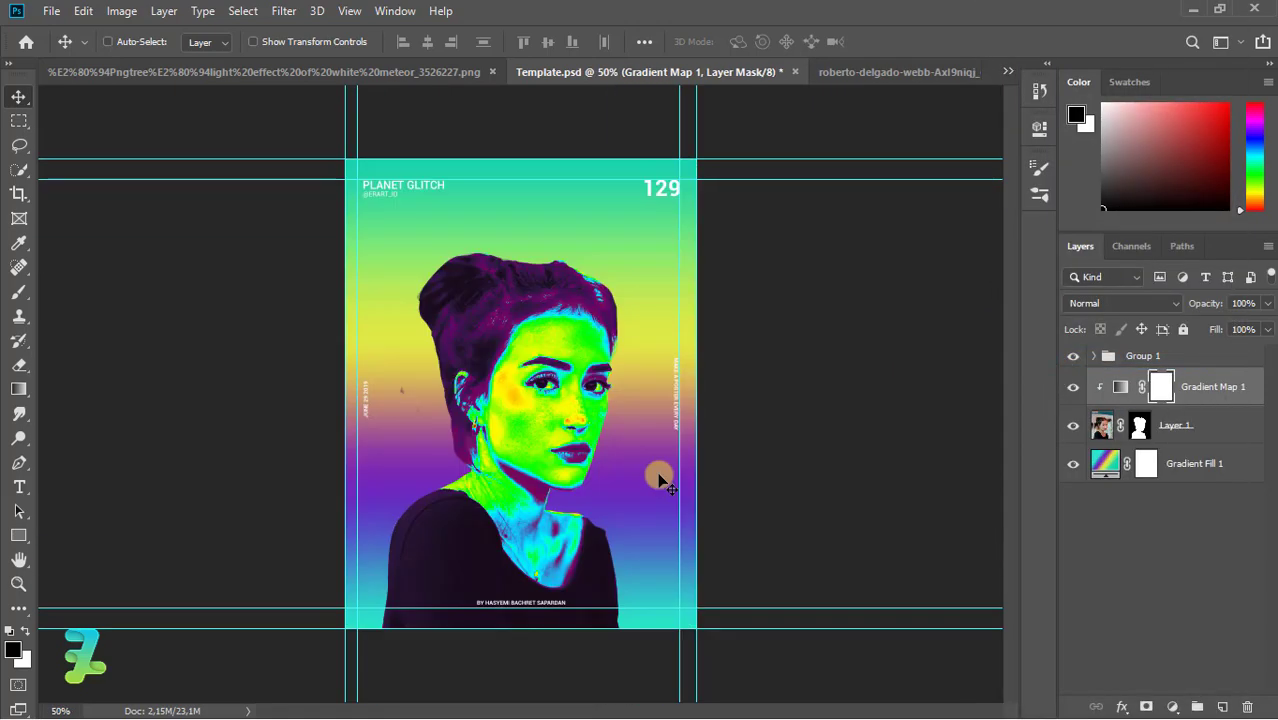
{"action": "key", "text": "ctrl+plus"}
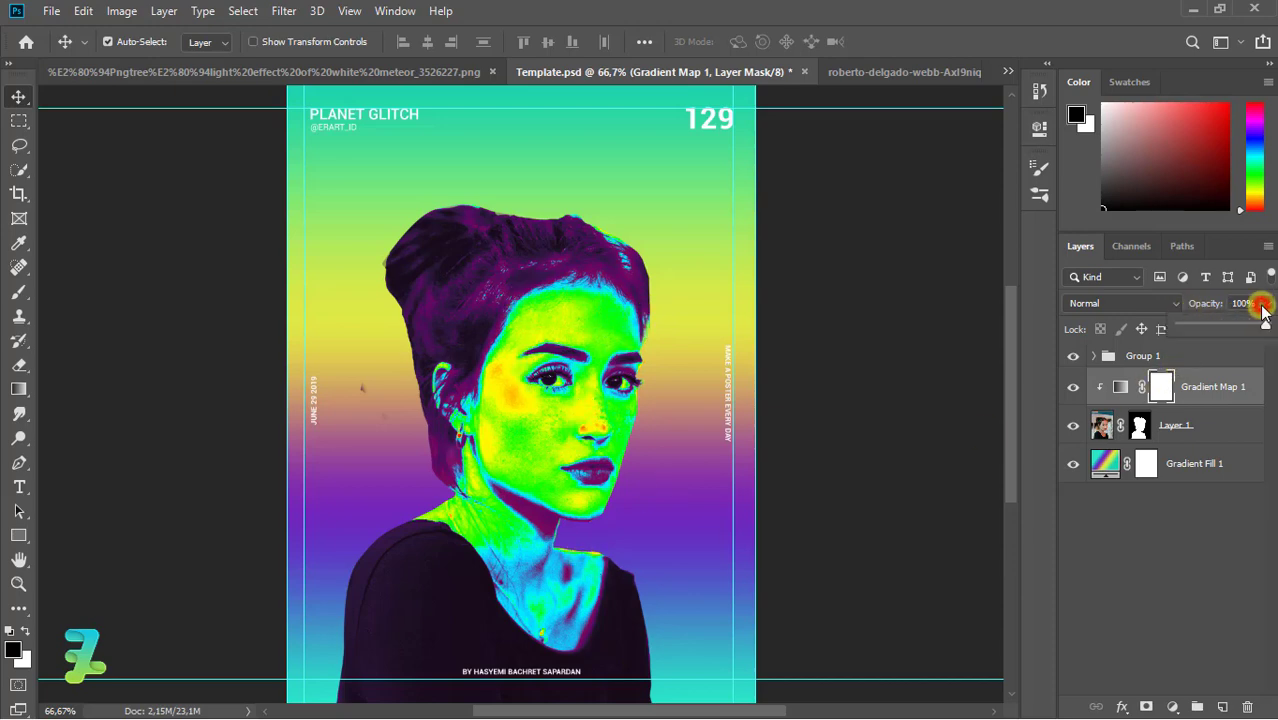
Set Gradient Map 1 to Color mode, mask it off face, neck and hair, and adjust its opacity
{"action": "left_click", "coordinate": [1155, 303]}
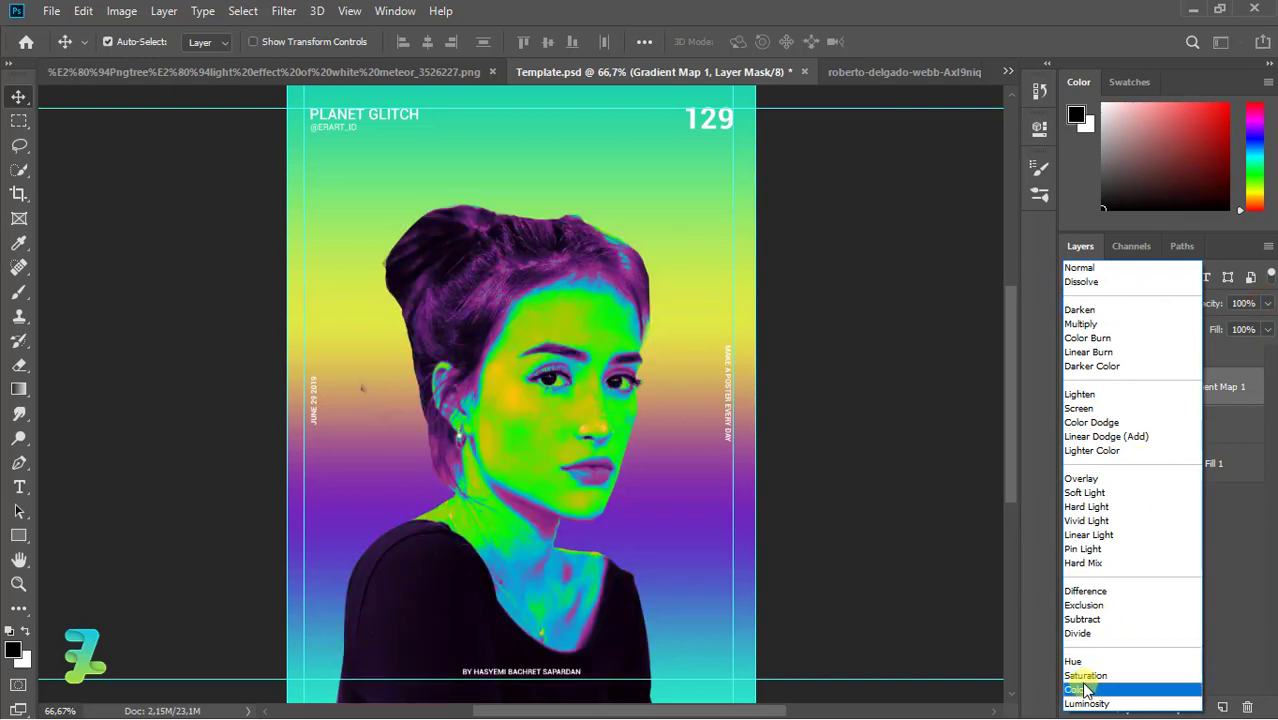
{"action": "left_click", "coordinate": [1086, 690]}
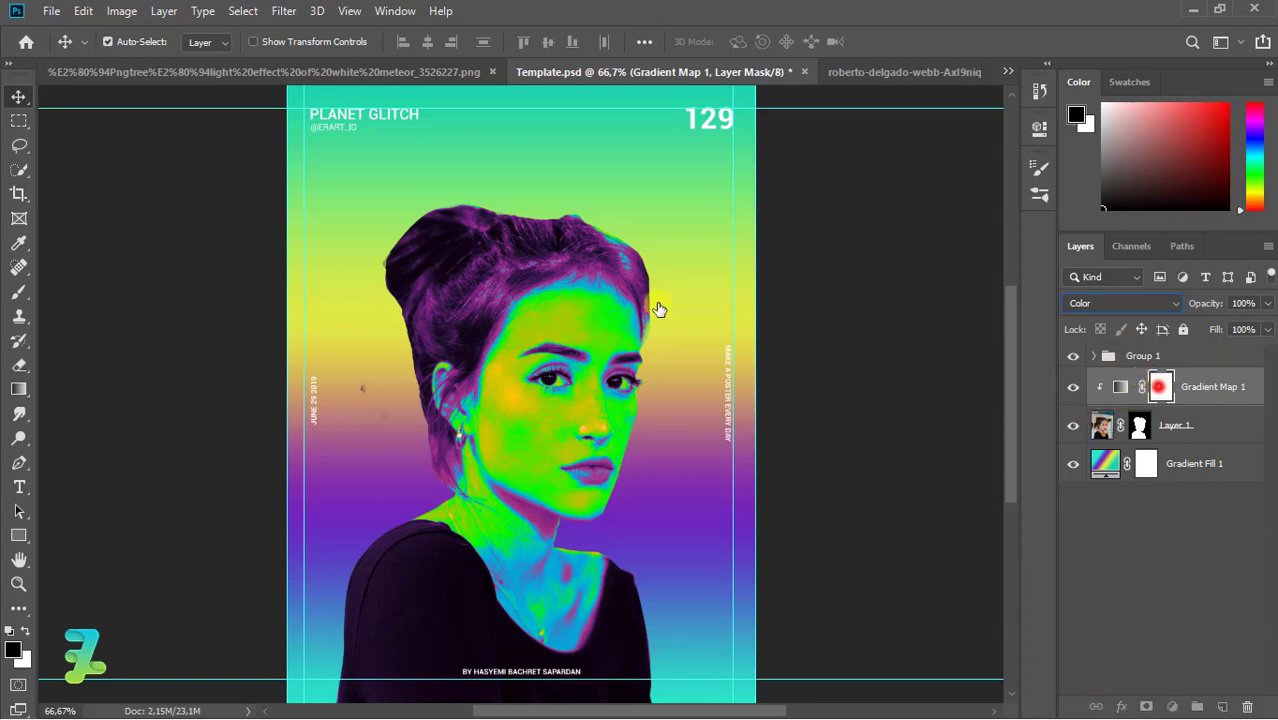
{"action": "left_click", "coordinate": [19, 292]}
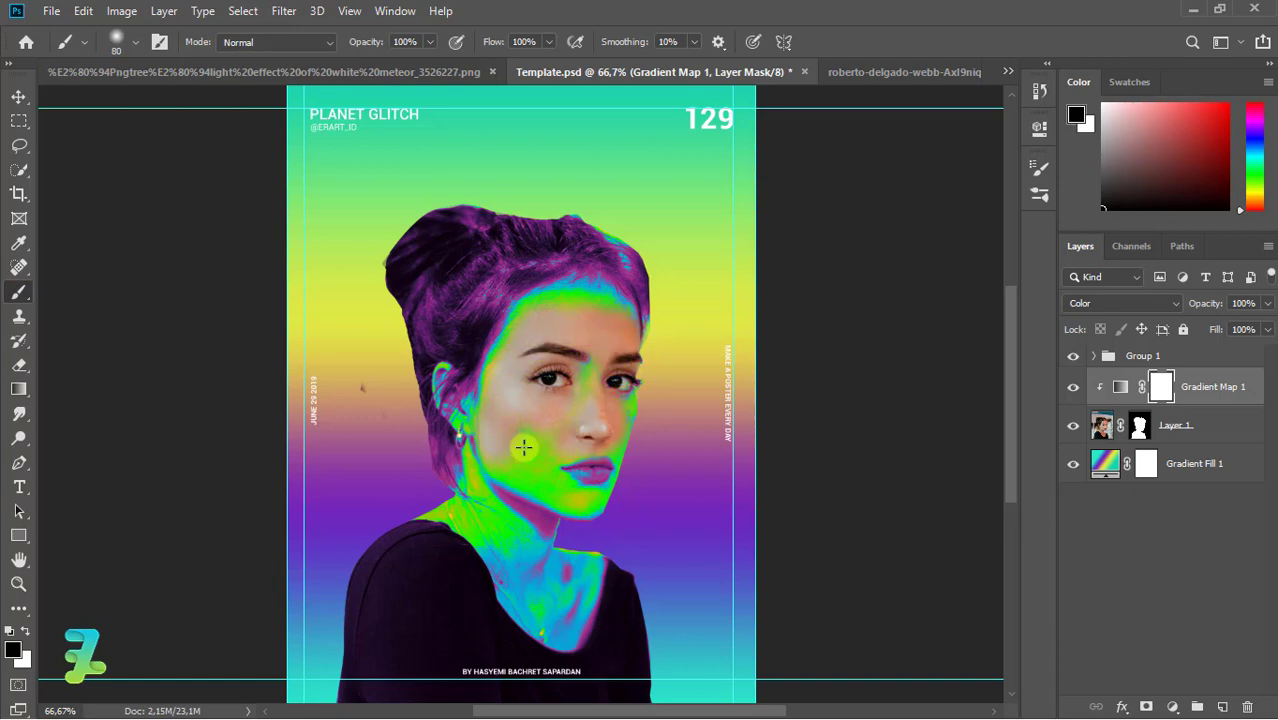
{"action": "mouse_move", "coordinate": [522, 460]}
{"action": "left_mouse_down"}
{"action": "mouse_move", "coordinate": [553, 451]}
{"action": "mouse_move", "coordinate": [580, 400]}
{"action": "mouse_move", "coordinate": [626, 375]}
{"action": "mouse_move", "coordinate": [622, 441]}
{"action": "mouse_move", "coordinate": [571, 465]}
{"action": "mouse_move", "coordinate": [516, 465]}
{"action": "mouse_move", "coordinate": [611, 467]}
{"action": "mouse_move", "coordinate": [522, 449]}
{"action": "left_mouse_up"}
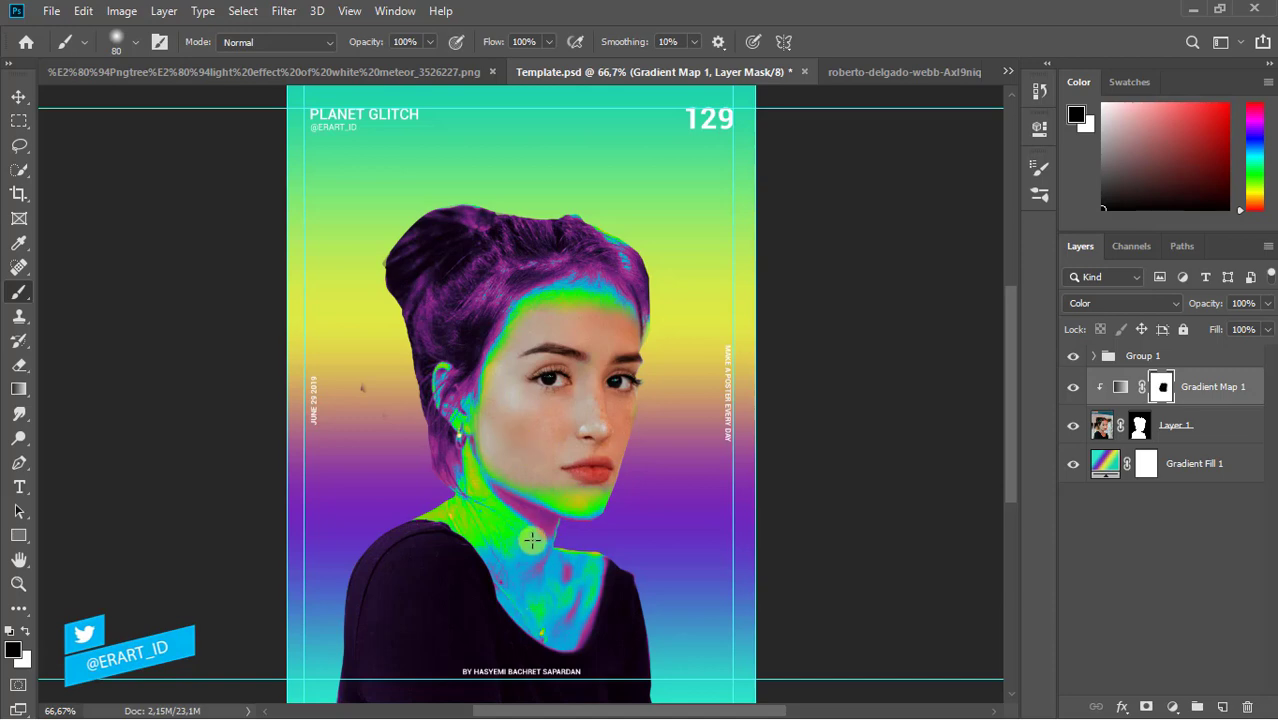
{"action": "mouse_move", "coordinate": [532, 541]}
{"action": "left_mouse_down"}
{"action": "mouse_move", "coordinate": [496, 519]}
{"action": "mouse_move", "coordinate": [542, 562]}
{"action": "mouse_move", "coordinate": [535, 632]}
{"action": "left_mouse_up"}
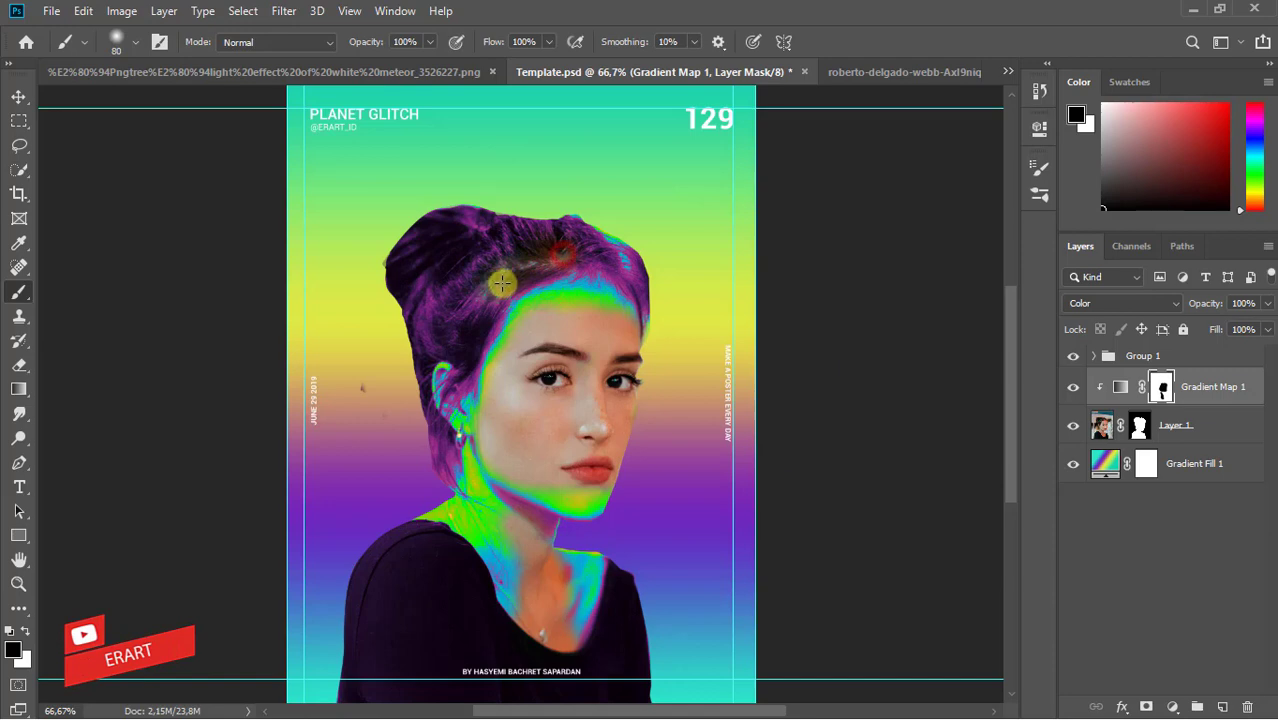
{"action": "mouse_move", "coordinate": [594, 253]}
{"action": "left_mouse_down"}
{"action": "mouse_move", "coordinate": [533, 249]}
{"action": "mouse_move", "coordinate": [428, 337]}
{"action": "mouse_move", "coordinate": [494, 258]}
{"action": "left_mouse_up"}
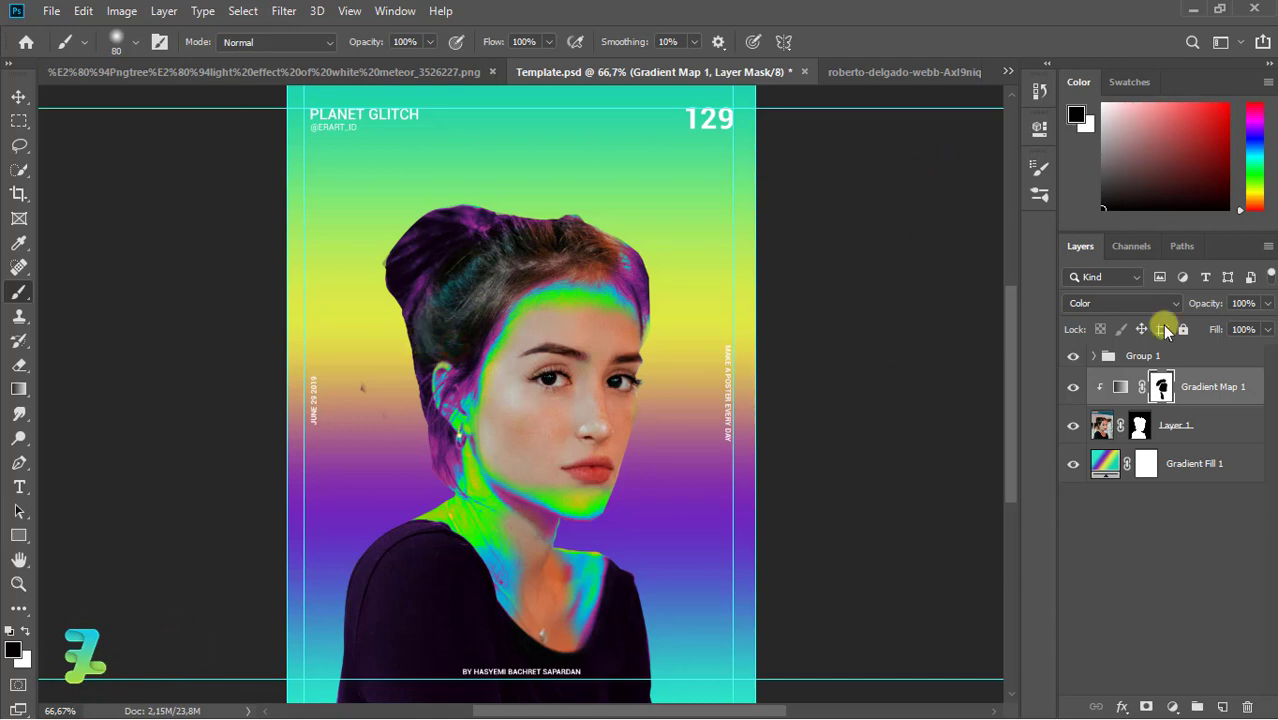
{"action": "left_click", "coordinate": [1265, 303]}
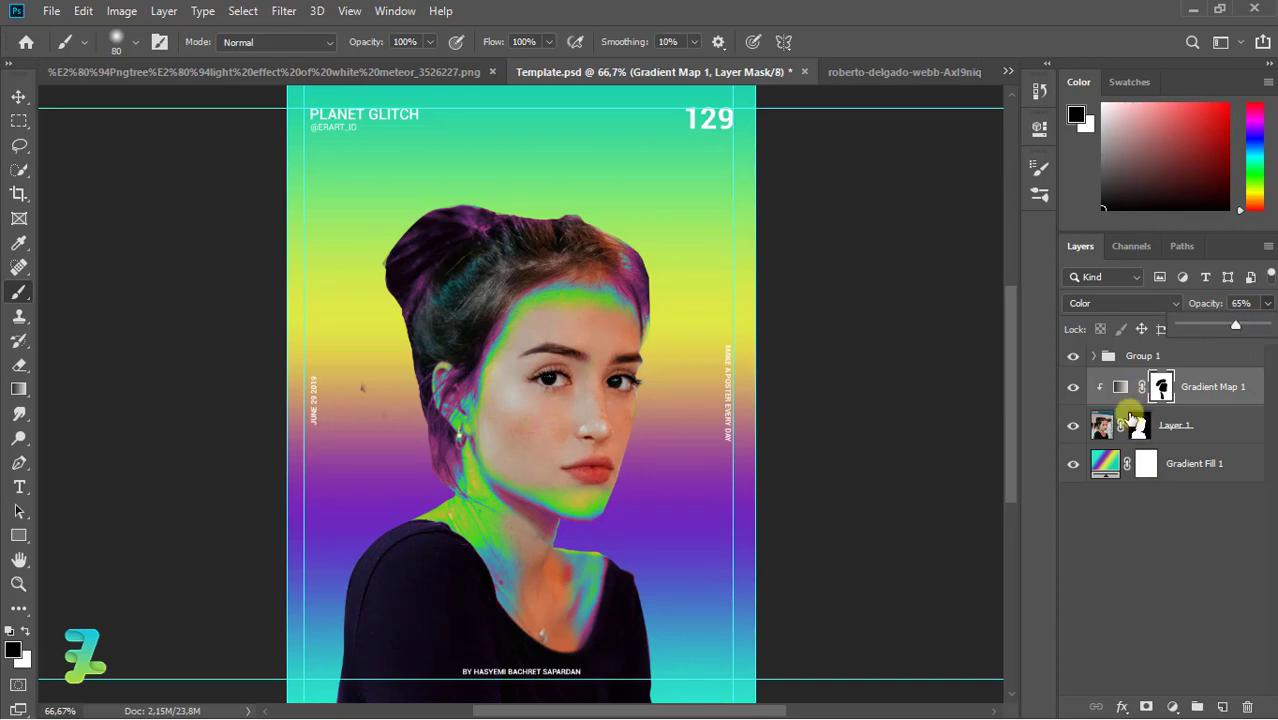
Commit the gradient map at 65% opacity and add a new layer clipped below
{"action": "left_click", "coordinate": [1120, 386]}
{"action": "left_click", "coordinate": [1222, 707]}
{"action": "right_click", "coordinate": [1220, 392]}
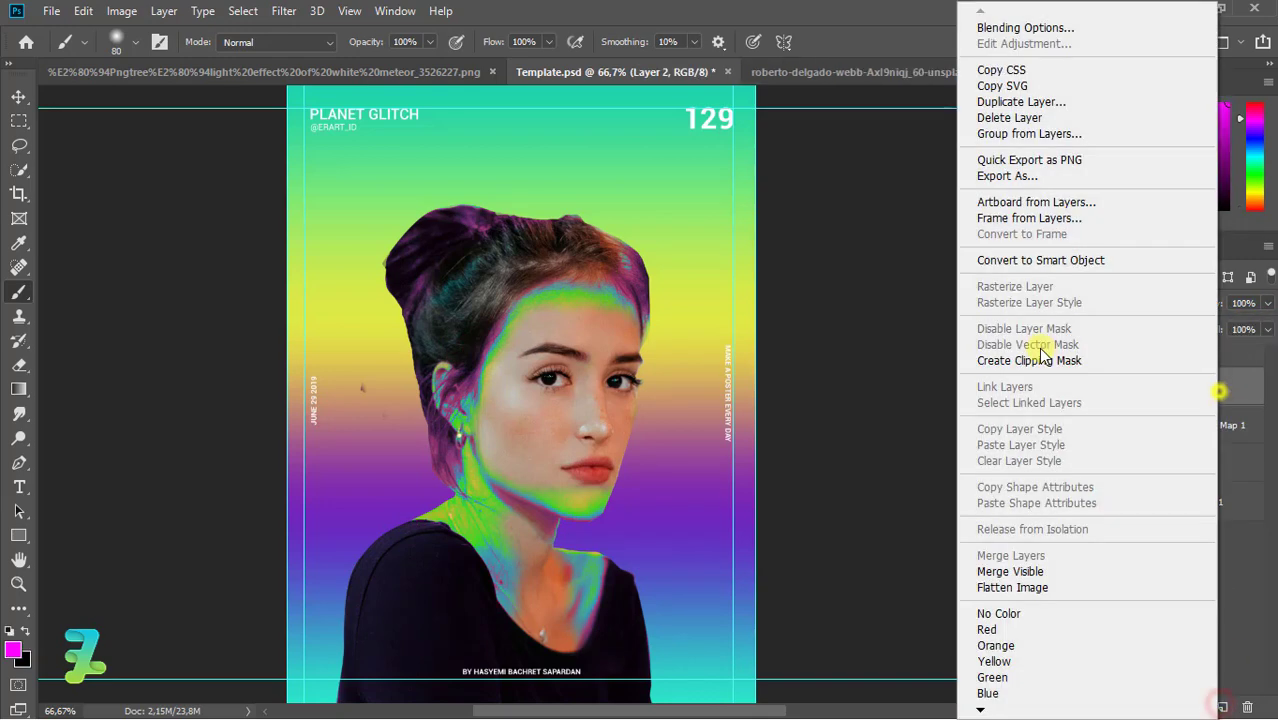
{"action": "left_click", "coordinate": [1043, 358]}
Paint dark purple over the top of the hair and blend the layer in Color Dodge
{"action": "left_click", "coordinate": [12, 650]}
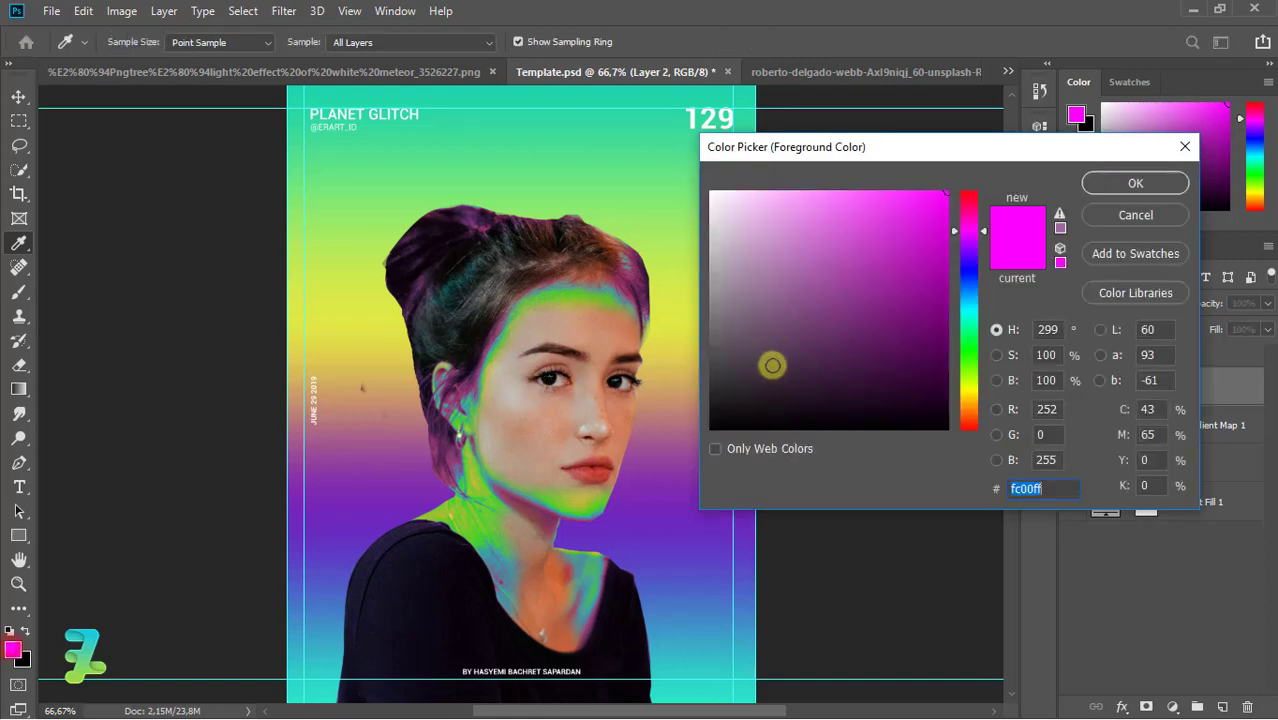
{"action": "left_click", "coordinate": [820, 385]}
{"action": "left_click", "coordinate": [1136, 183]}
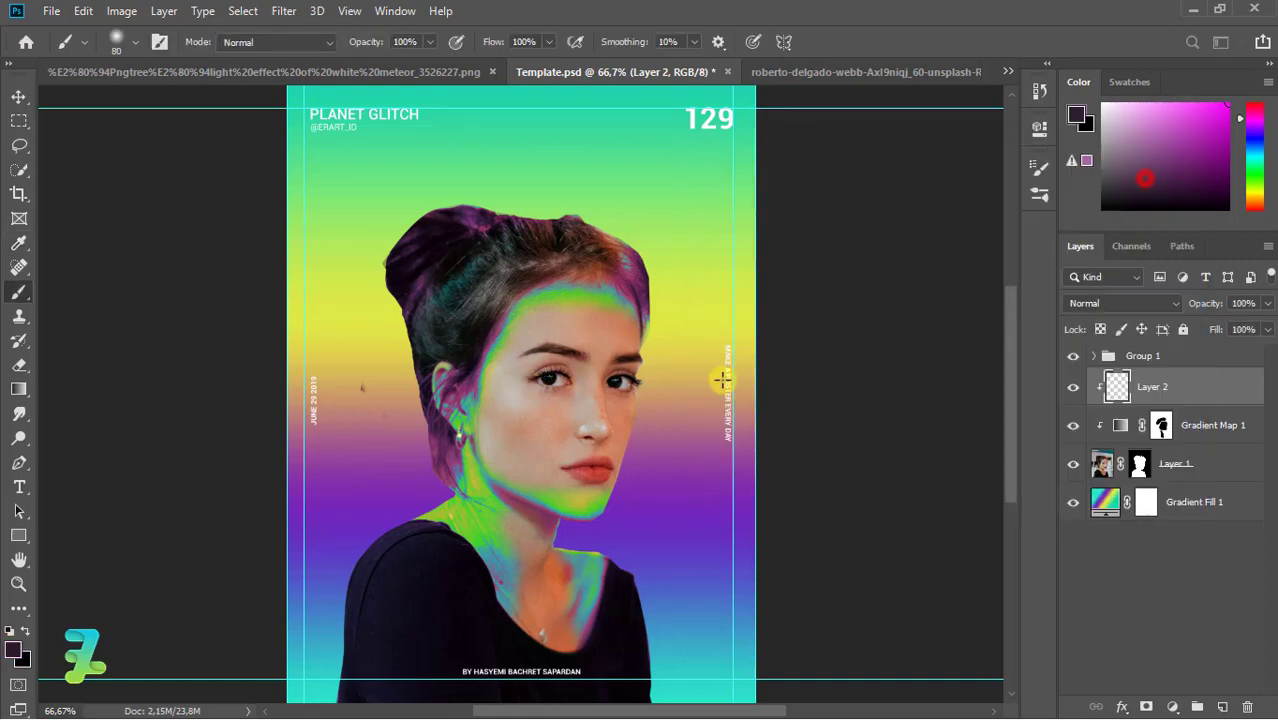
{"action": "left_click", "coordinate": [436, 338]}
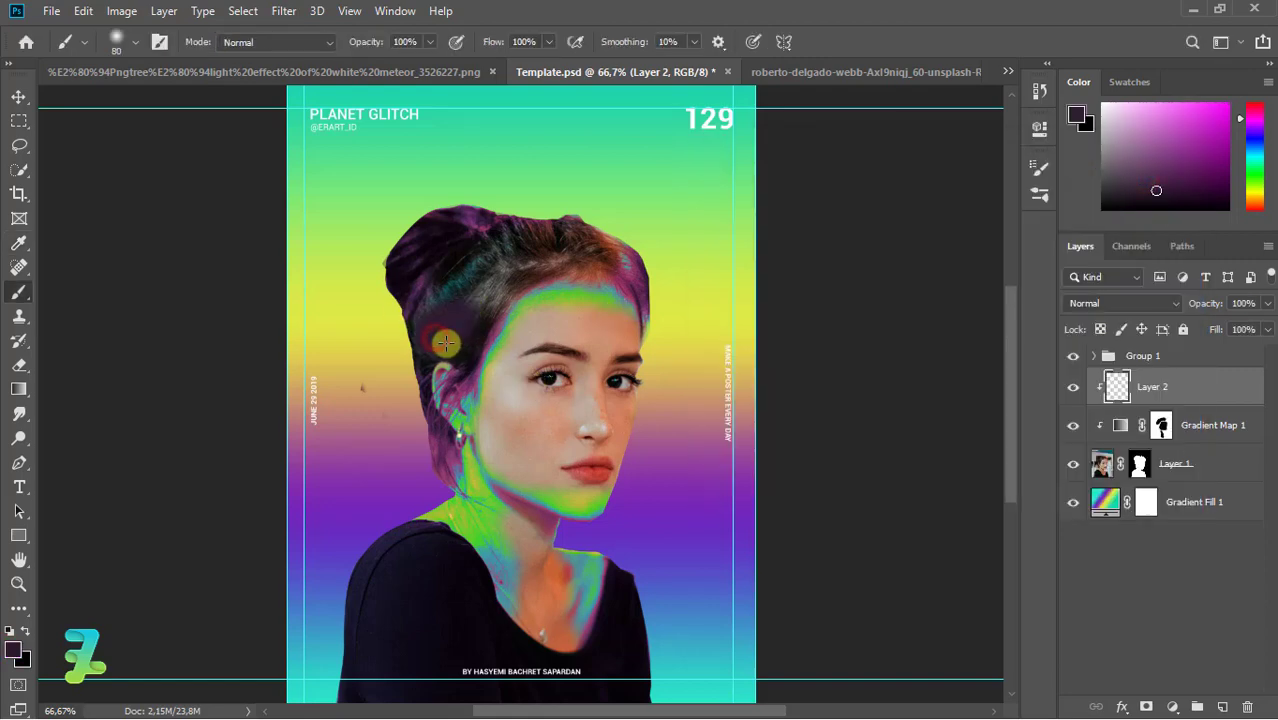
{"action": "mouse_move", "coordinate": [433, 364]}
{"action": "left_mouse_down"}
{"action": "mouse_move", "coordinate": [571, 234]}
{"action": "mouse_move", "coordinate": [502, 263]}
{"action": "mouse_move", "coordinate": [442, 328]}
{"action": "mouse_move", "coordinate": [454, 365]}
{"action": "mouse_move", "coordinate": [585, 248]}
{"action": "mouse_move", "coordinate": [503, 262]}
{"action": "left_mouse_up"}
{"action": "left_click", "coordinate": [1112, 302]}
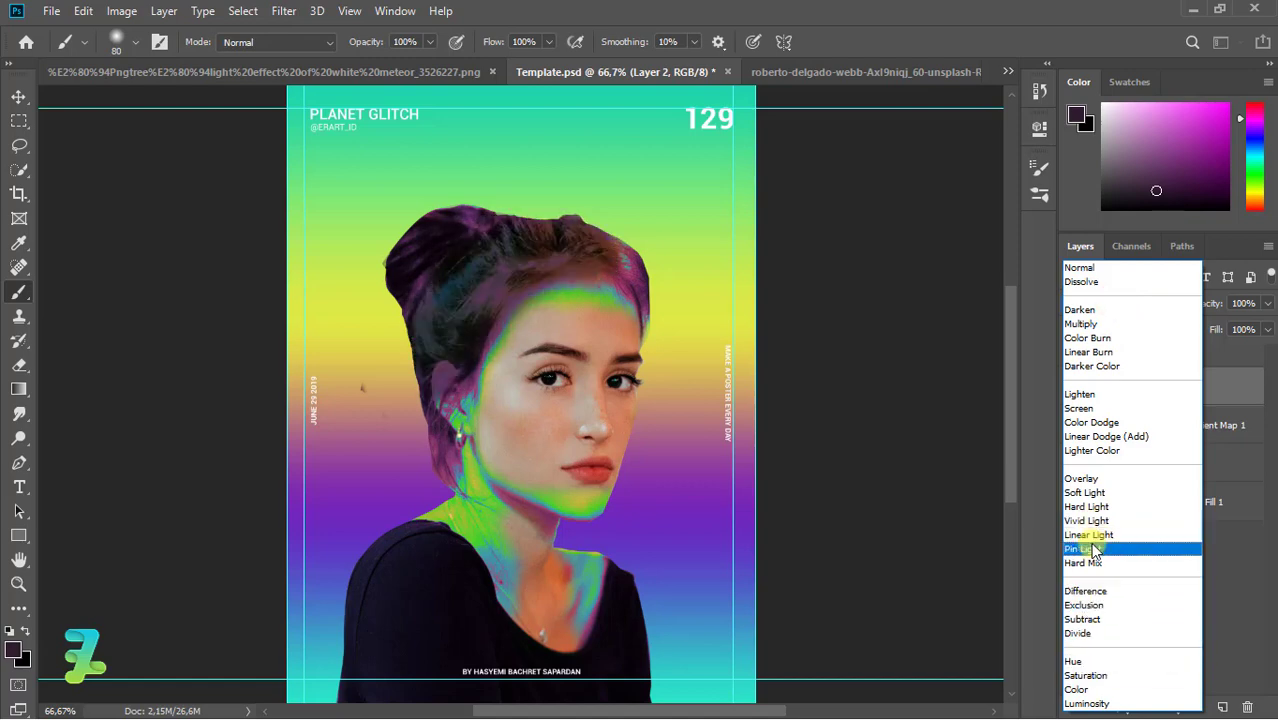
{"action": "left_click", "coordinate": [1085, 427]}
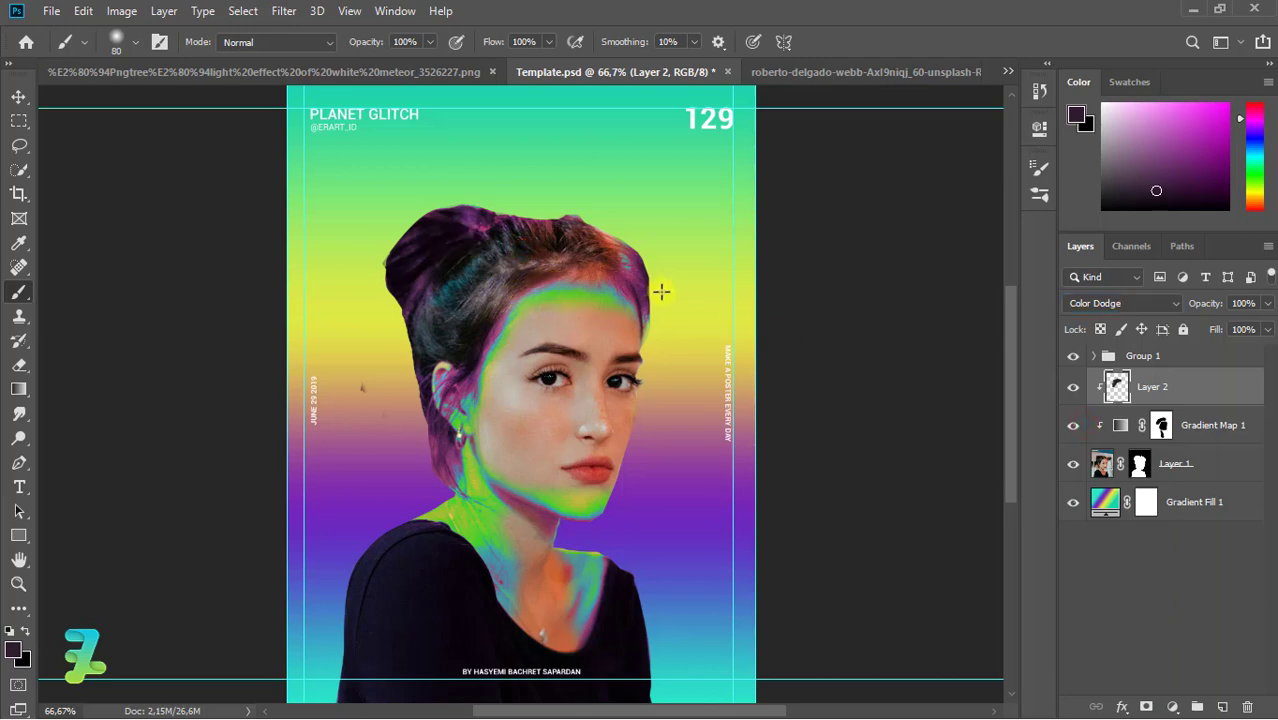
Add another clipped layer and set the foreground colour to bright pink
{"action": "left_click", "coordinate": [1222, 707]}
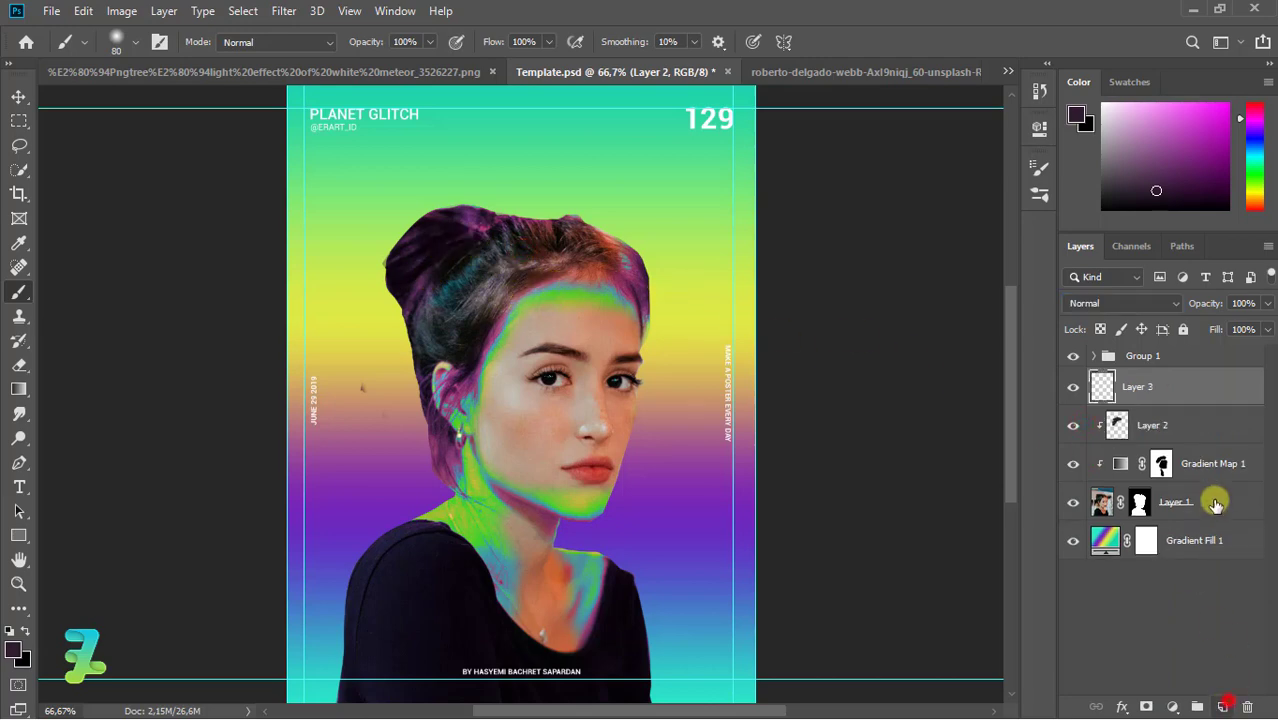
{"action": "right_click", "coordinate": [1180, 386]}
{"action": "left_click", "coordinate": [1028, 360]}
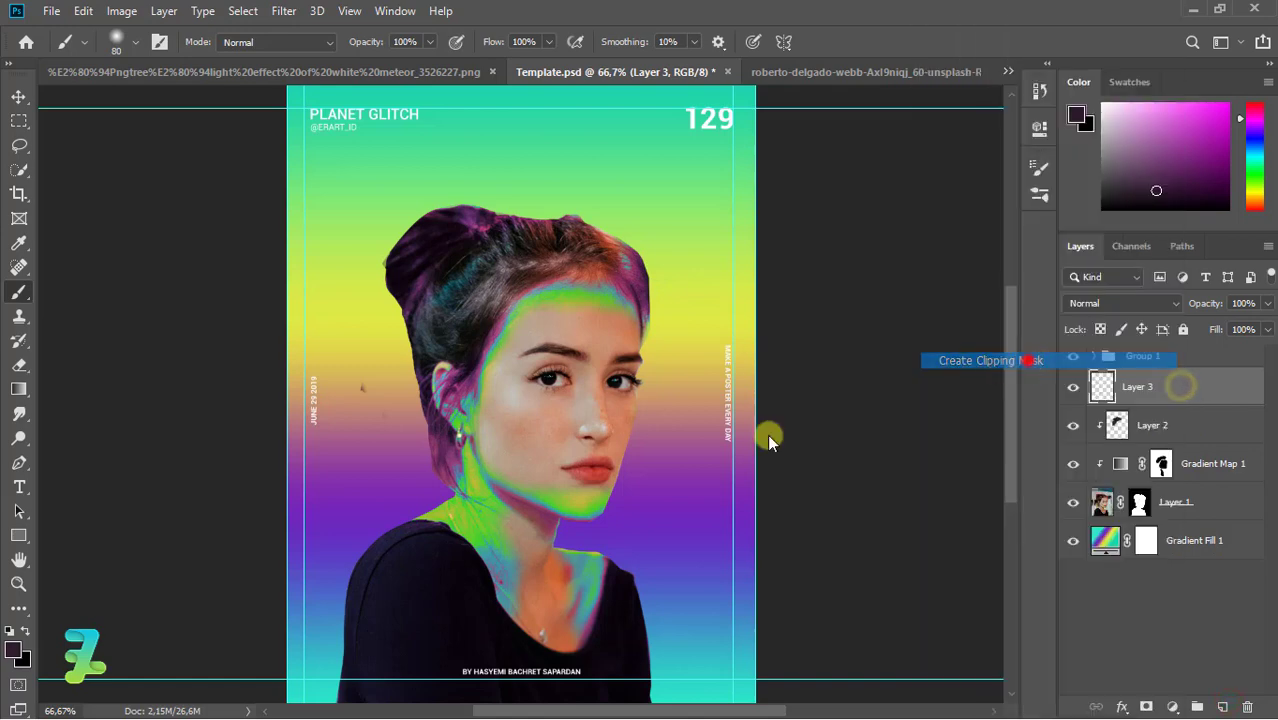
{"action": "left_click", "coordinate": [13, 648]}
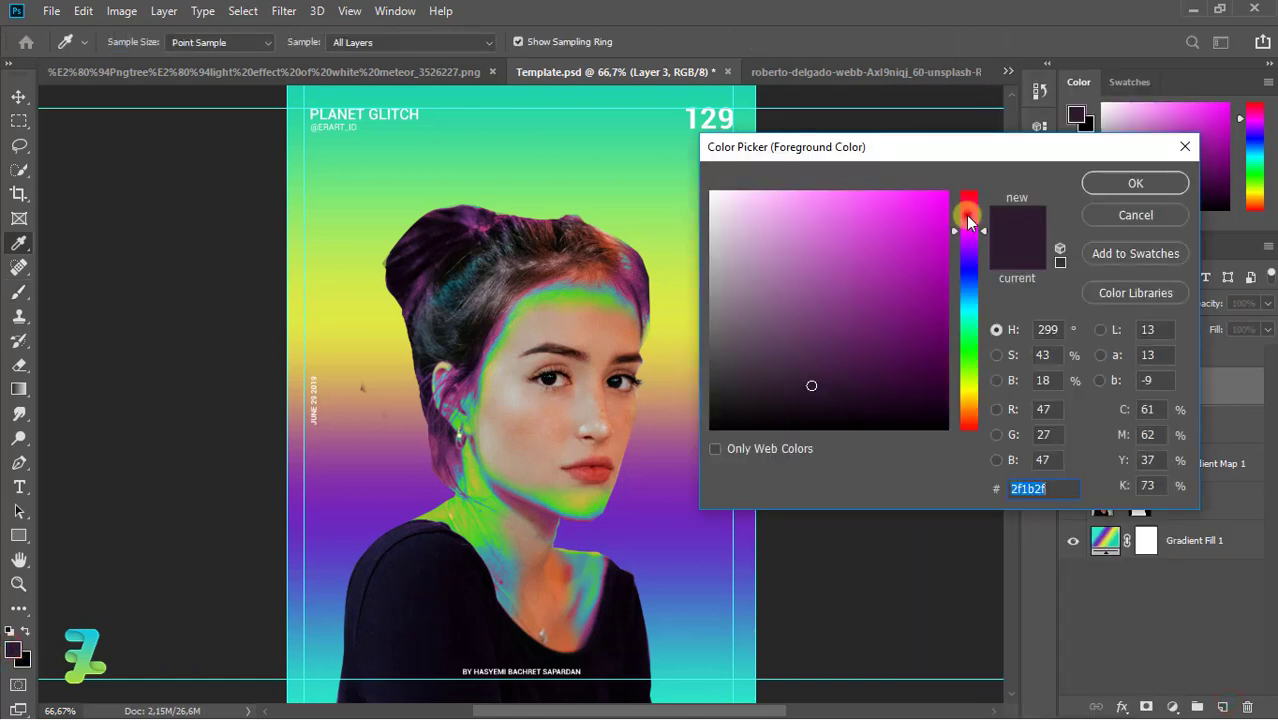
{"action": "left_click", "coordinate": [942, 200]}
{"action": "left_click", "coordinate": [1135, 183]}
Paint pink on the neck below the earring with a smaller brush, Normal mode, 64% opacity
{"action": "key", "text": "b"}
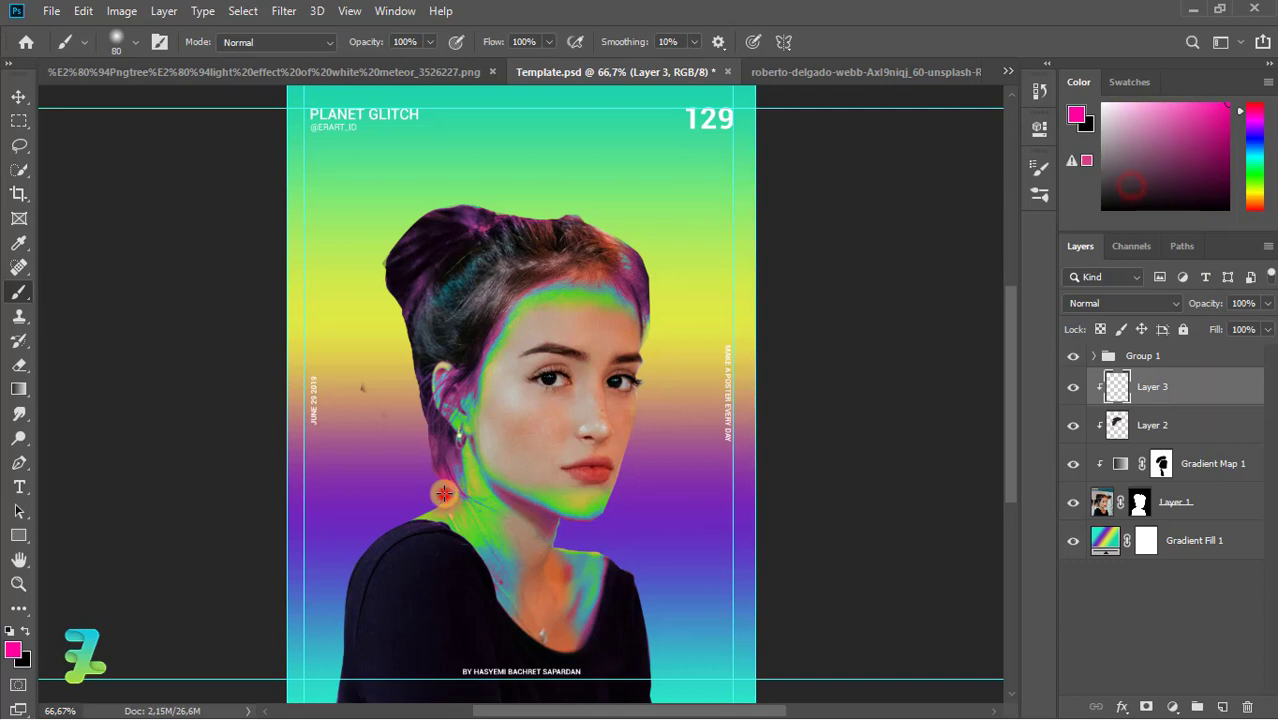
{"action": "key", "text": "bracketleft"}
{"action": "key", "text": "bracketleft"}
{"action": "key", "text": "bracketleft"}
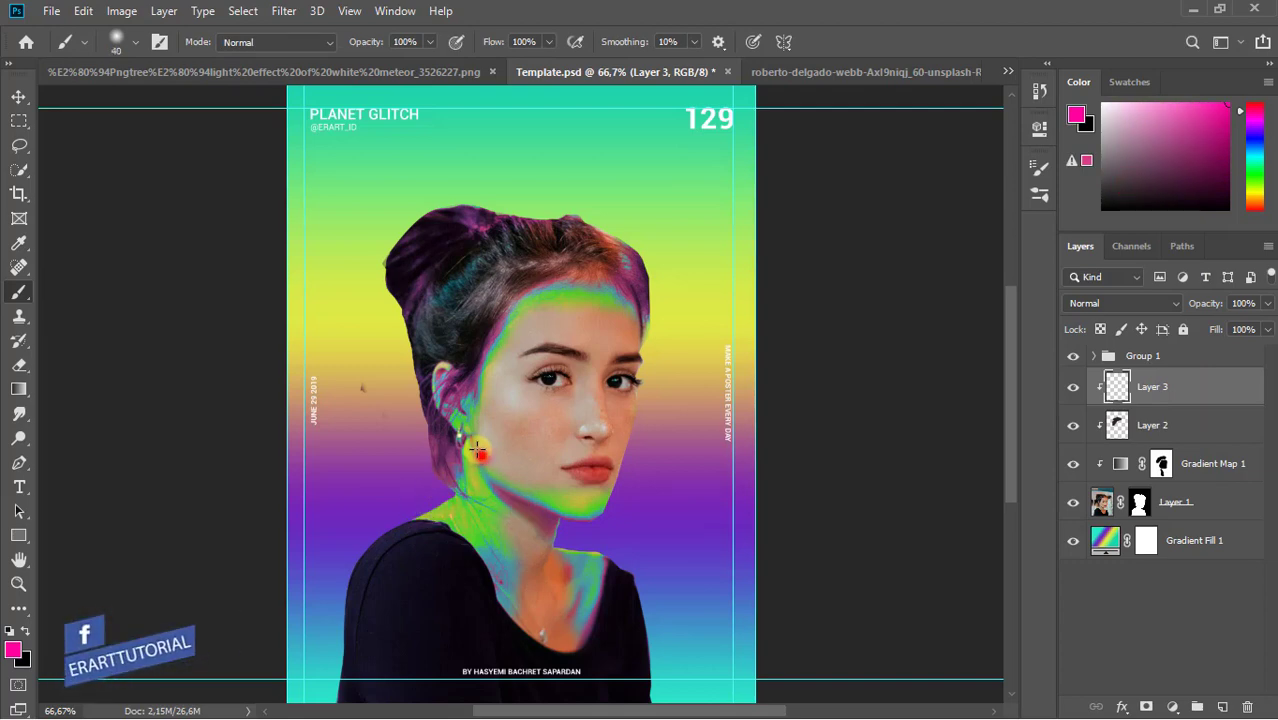
{"action": "left_click_drag", "start_coordinate": [478, 451], "coordinate": [468, 442]}
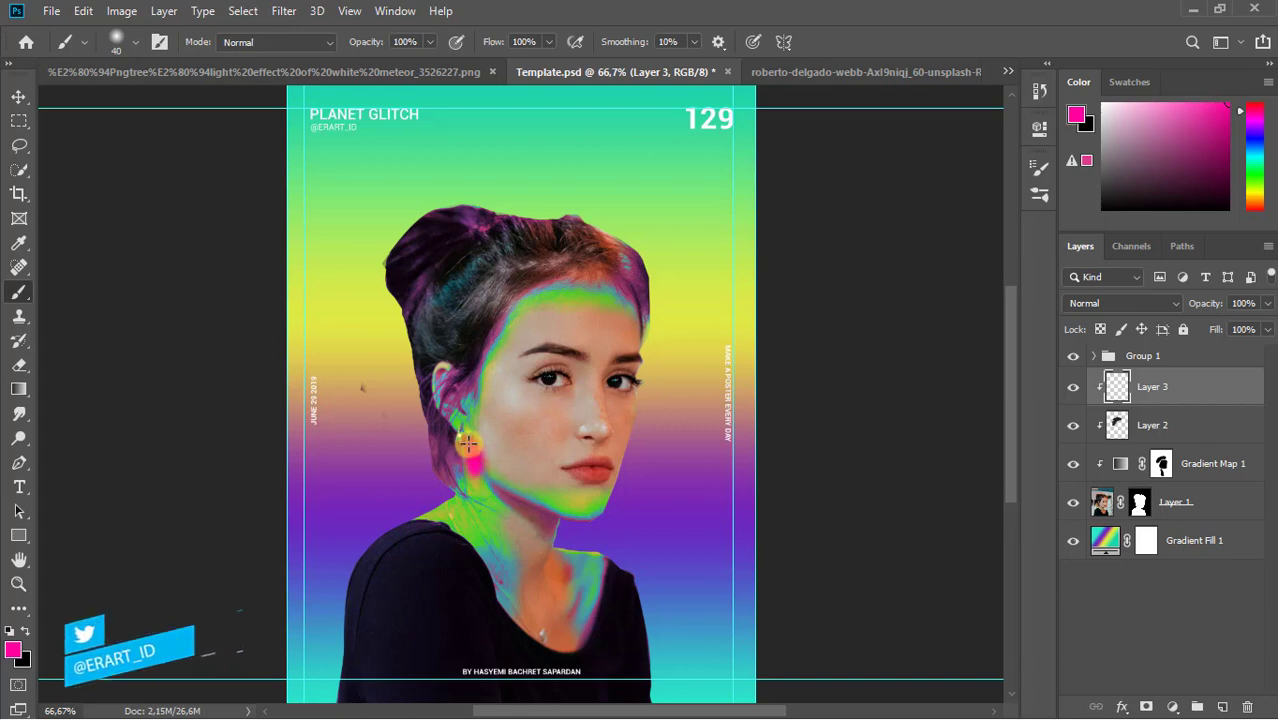
{"action": "left_click_drag", "start_coordinate": [471, 461], "coordinate": [472, 447]}
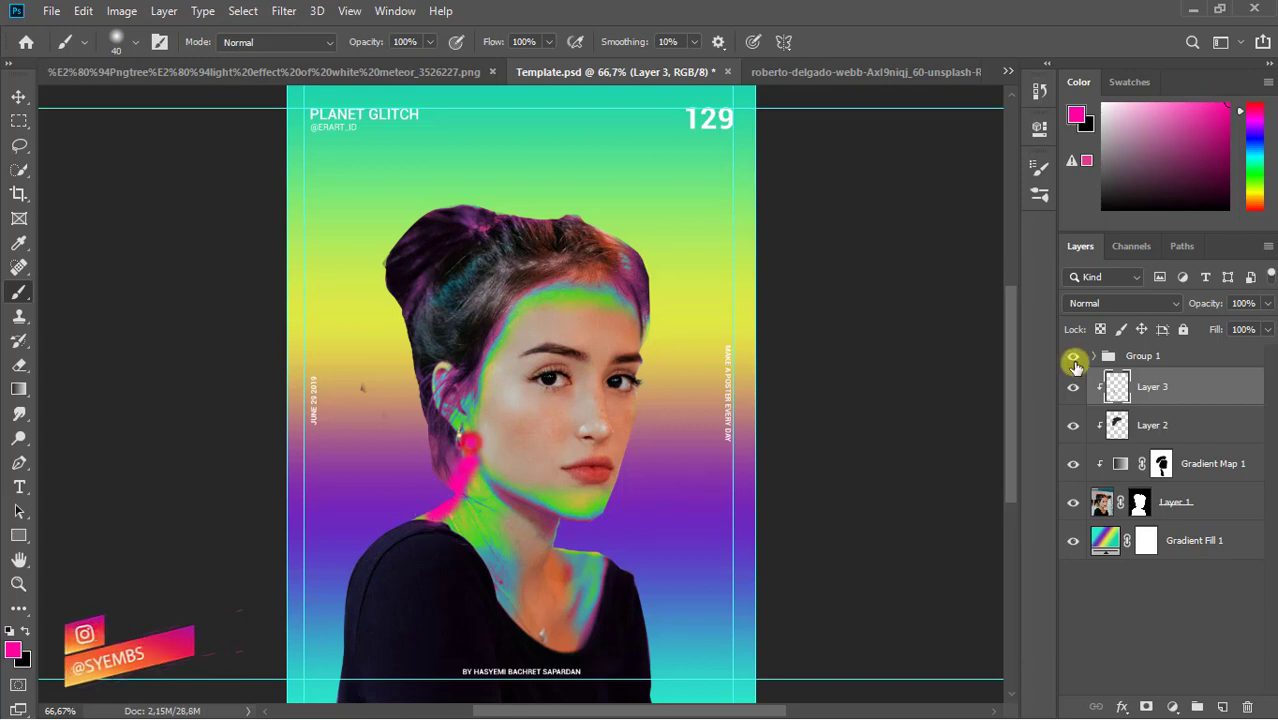
{"action": "left_click", "coordinate": [1120, 300]}
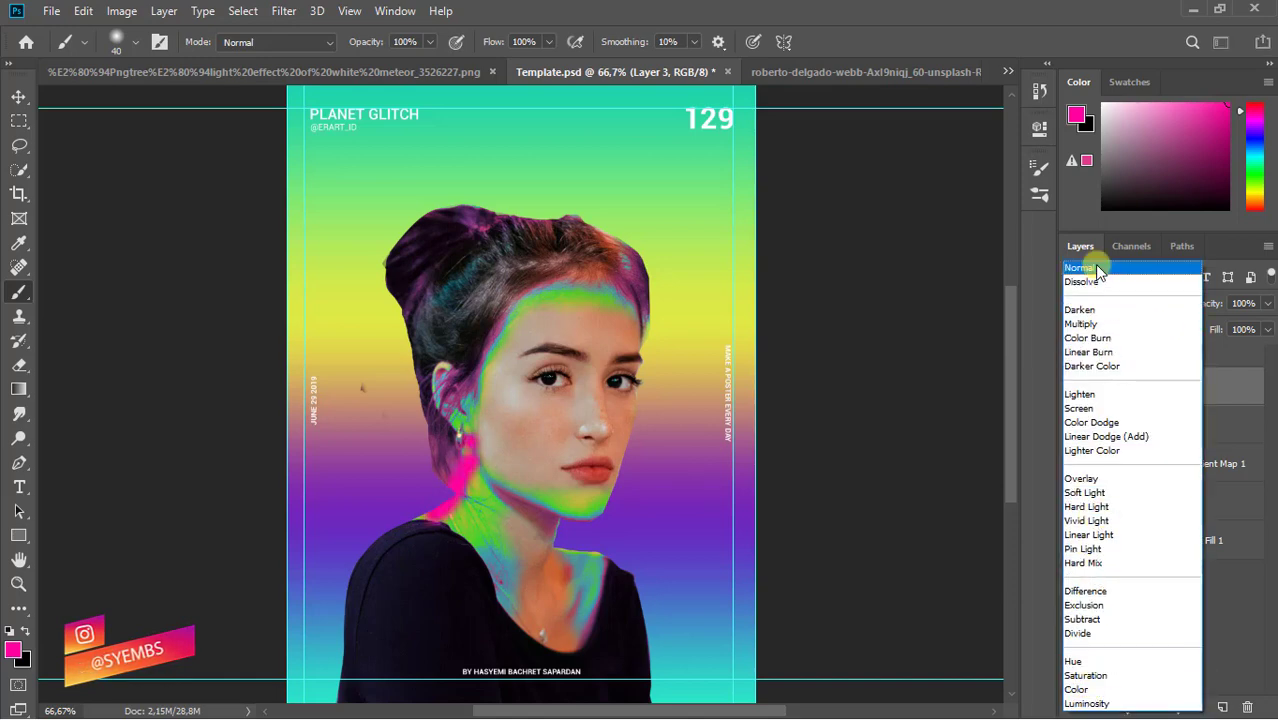
{"action": "left_click", "coordinate": [1080, 267]}
{"action": "left_click", "coordinate": [1267, 303]}
{"action": "mouse_move", "coordinate": [1262, 323]}
{"action": "left_mouse_down"}
{"action": "mouse_move", "coordinate": [1184, 335]}
{"action": "mouse_move", "coordinate": [1235, 337]}
{"action": "left_mouse_up"}
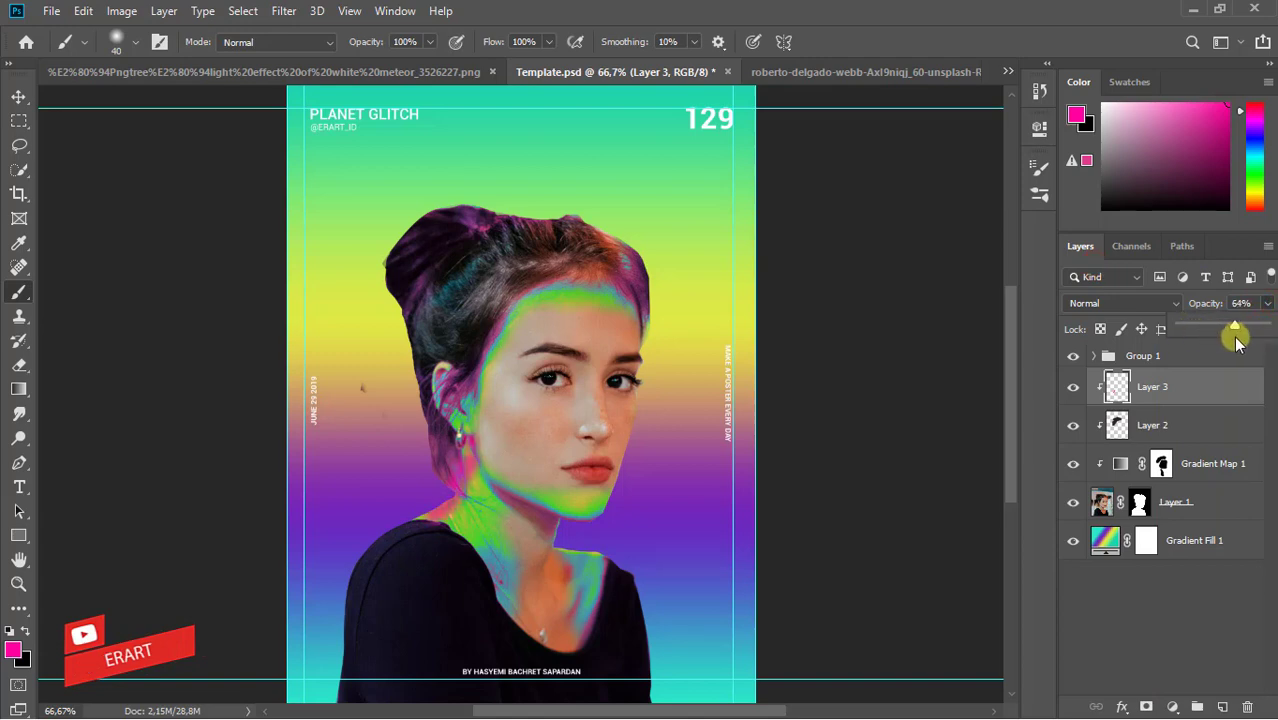
Lower Gradient Map 1's fill to about 74%, then reselect the pink layer
{"action": "left_click", "coordinate": [18, 364]}
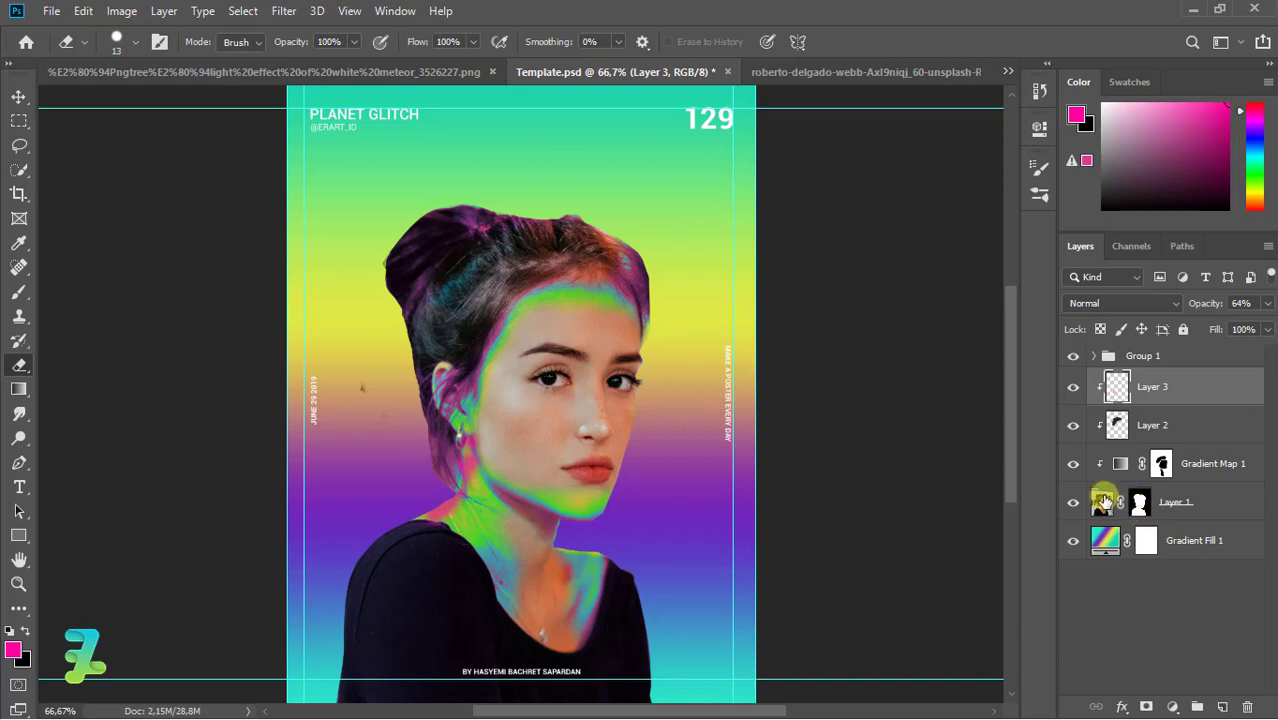
{"action": "left_click", "coordinate": [1129, 478]}
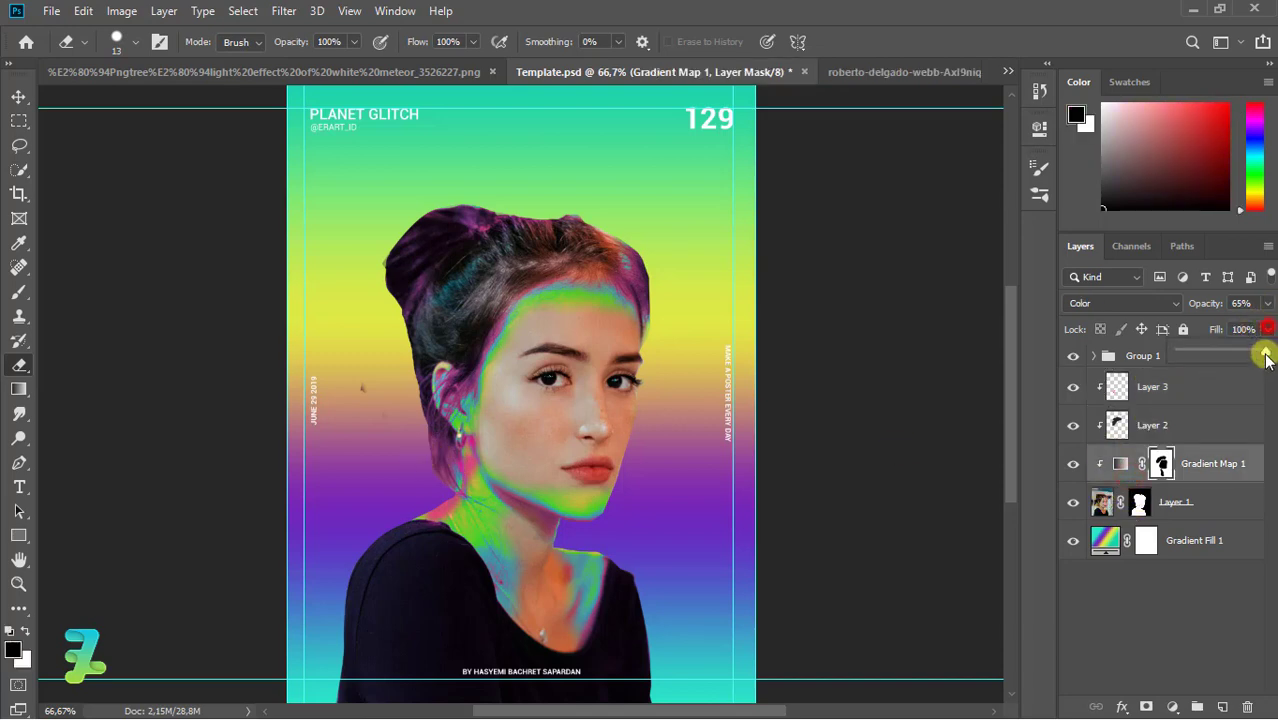
{"action": "left_click_drag", "start_coordinate": [1266, 358], "coordinate": [1233, 358]}
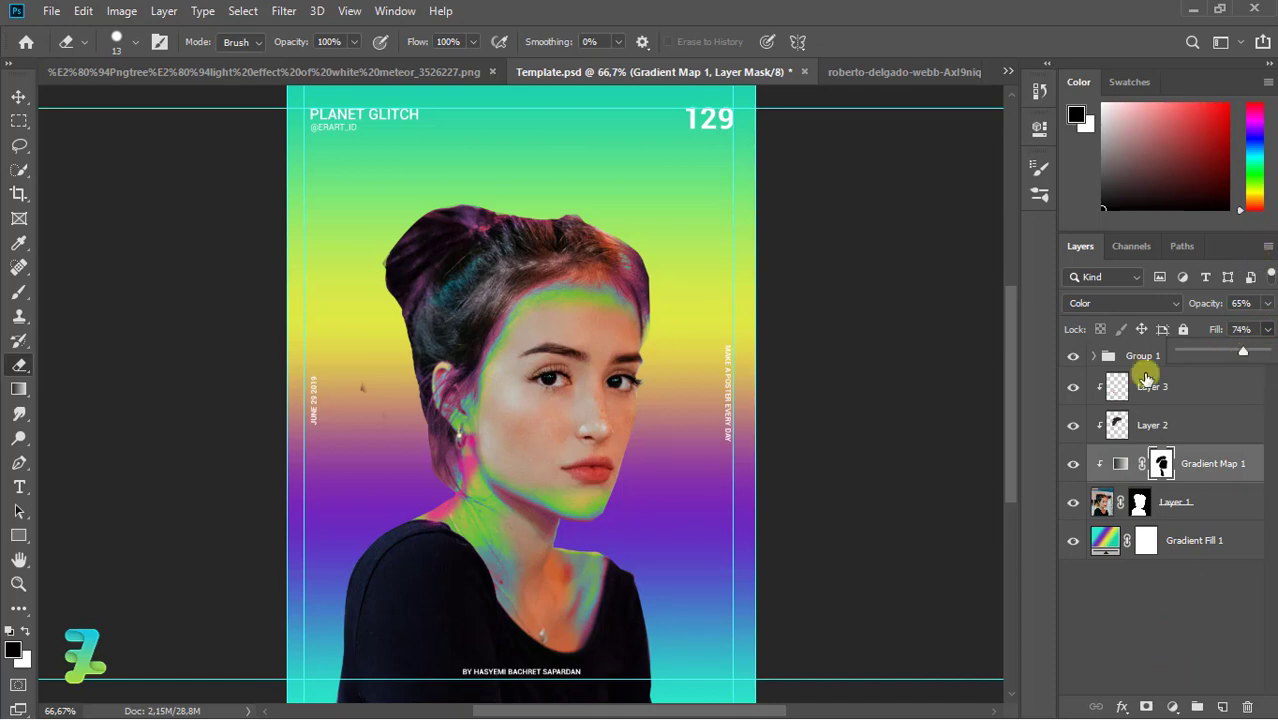
{"action": "left_click", "coordinate": [1147, 380]}
{"action": "left_click", "coordinate": [1172, 707]}
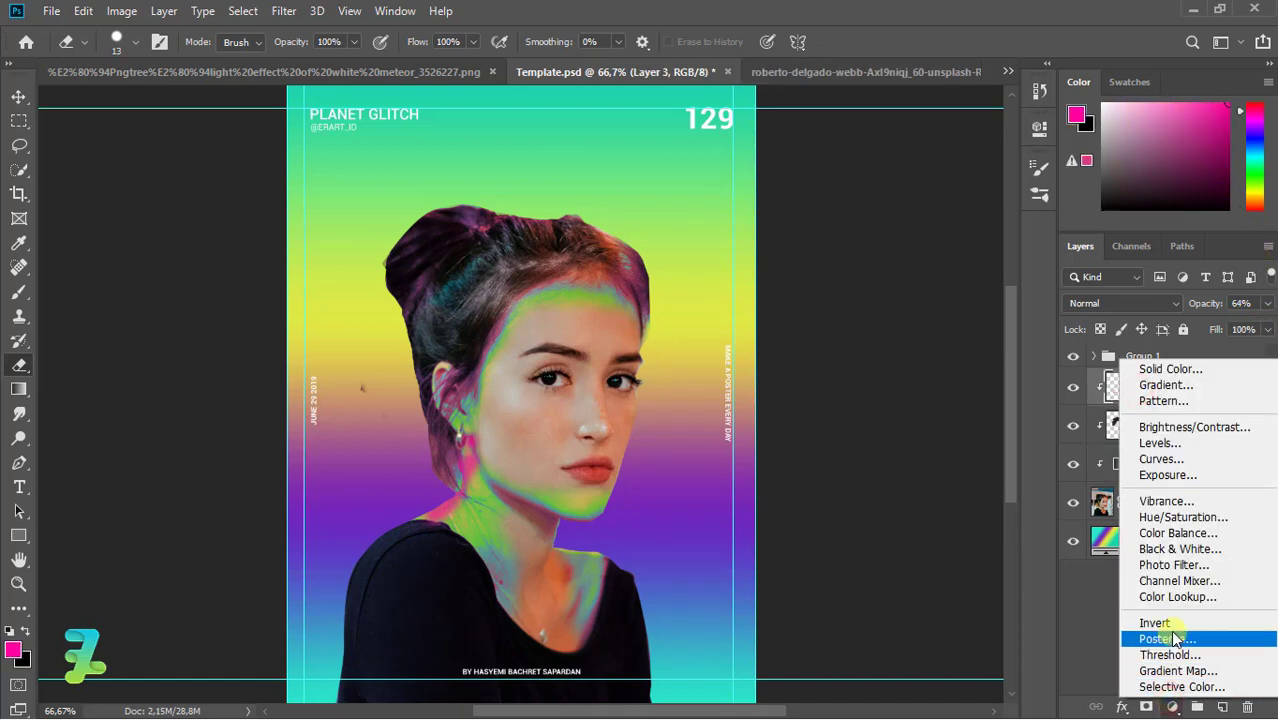
Add a clipped Threshold adjustment blended in Overlay at 7% opacity
{"action": "left_click", "coordinate": [1169, 655]}
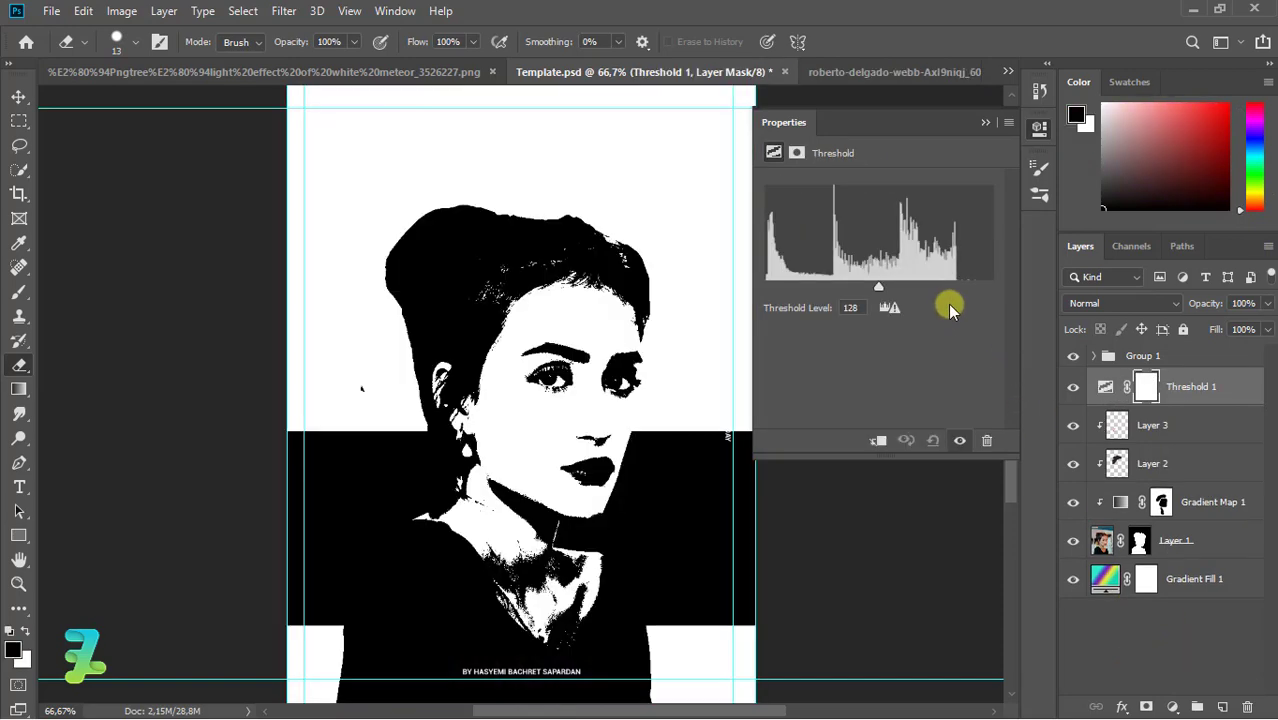
{"action": "right_click", "coordinate": [1199, 390]}
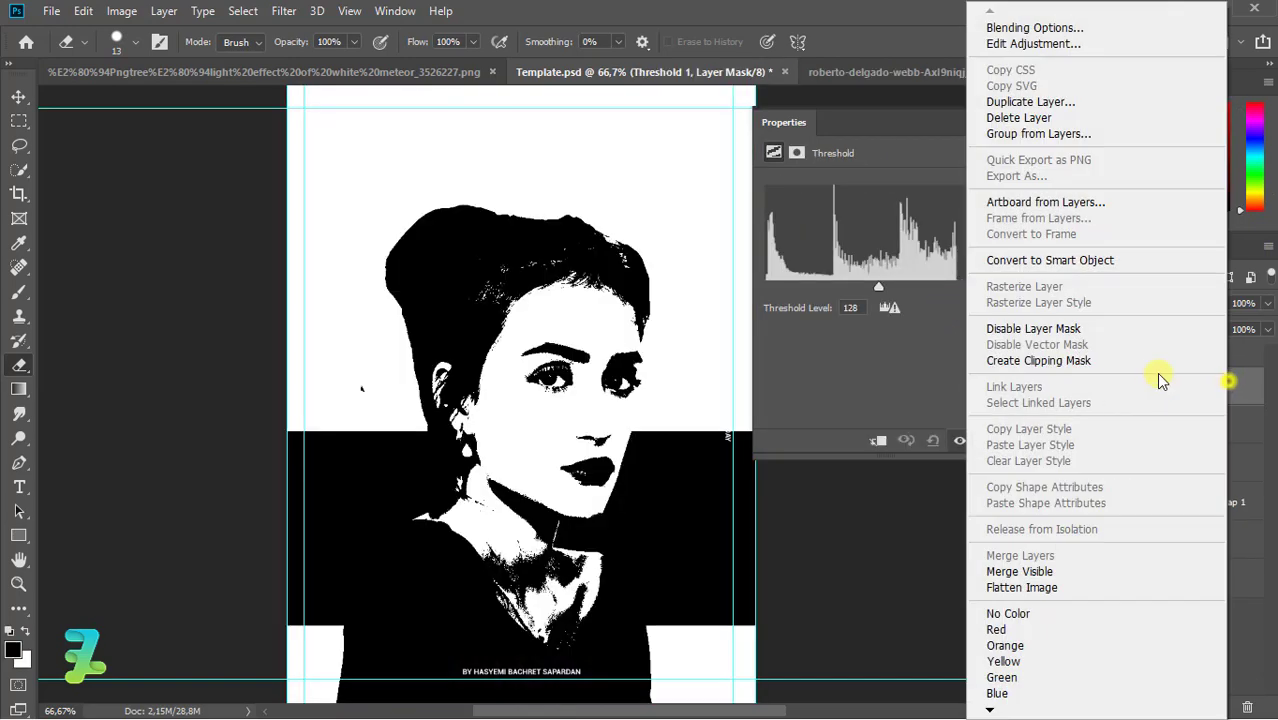
{"action": "left_click", "coordinate": [1073, 357]}
{"action": "left_click", "coordinate": [1100, 304]}
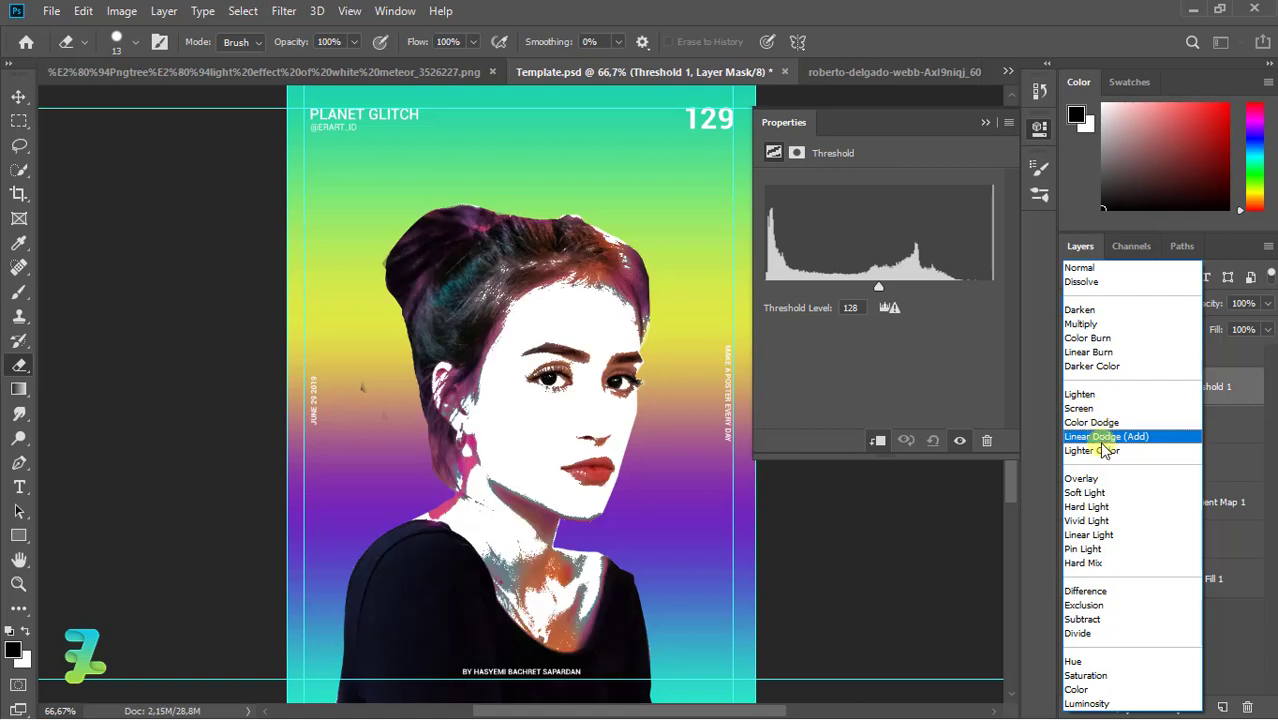
{"action": "left_click", "coordinate": [1092, 479]}
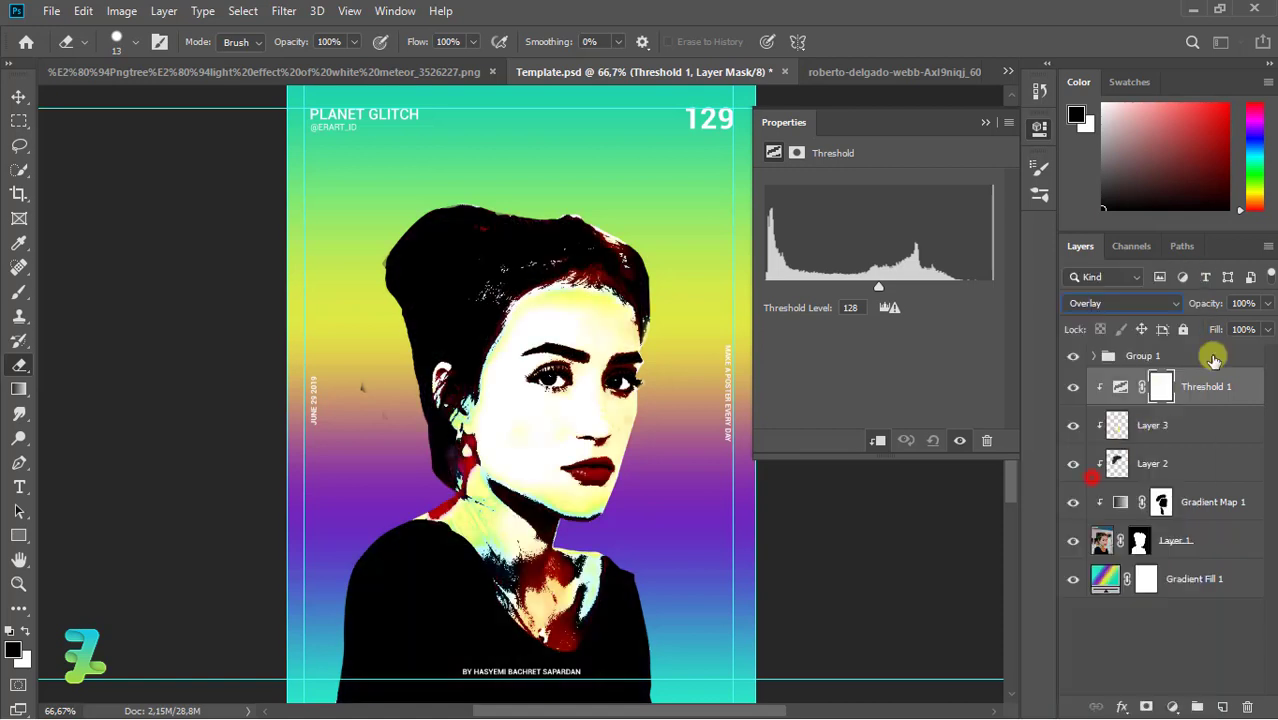
{"action": "left_click", "coordinate": [1268, 303]}
{"action": "left_click_drag", "start_coordinate": [1266, 322], "coordinate": [1187, 331]}
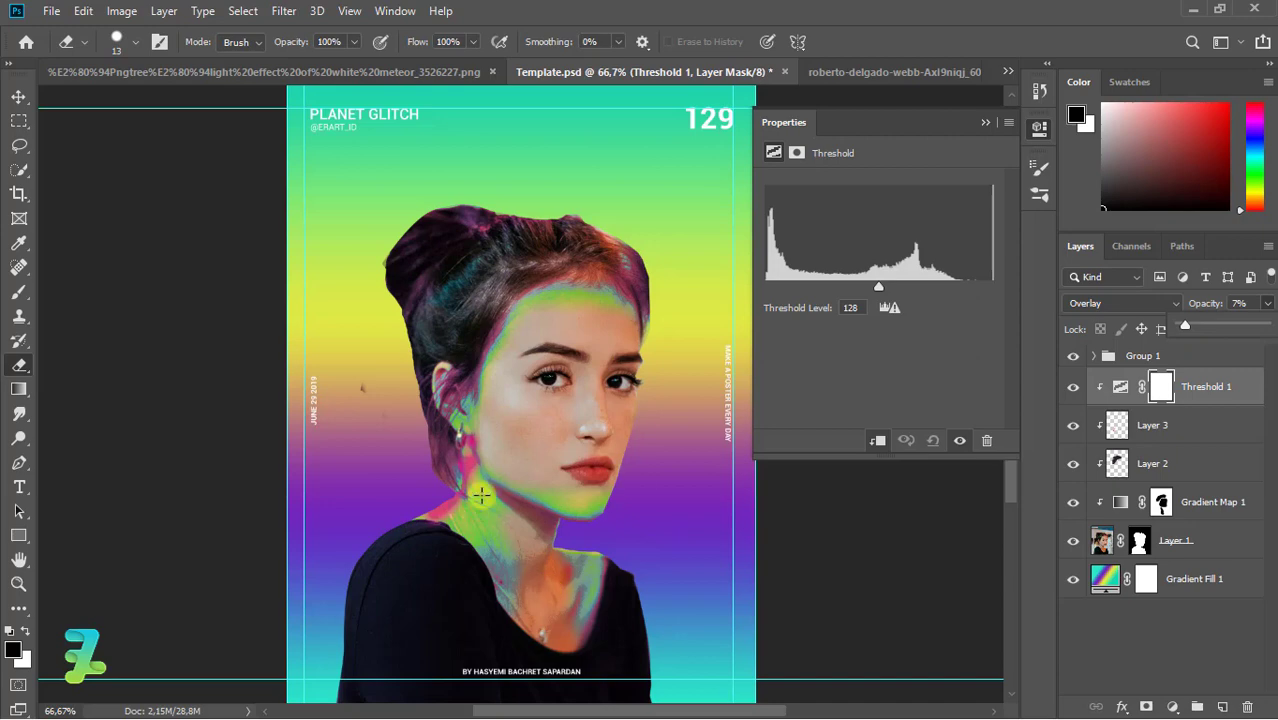
Close the Threshold properties and add an empty Layer 4 above it
{"action": "left_click", "coordinate": [19, 96]}
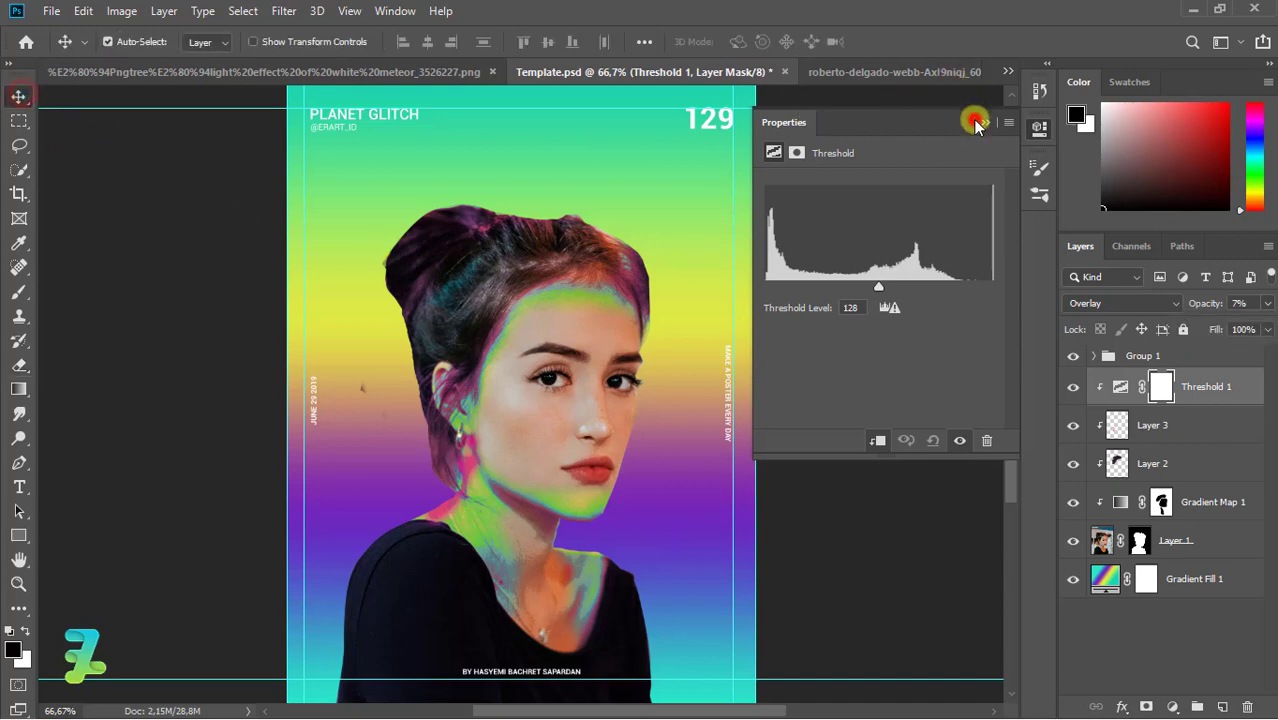
{"action": "left_click", "coordinate": [977, 121]}
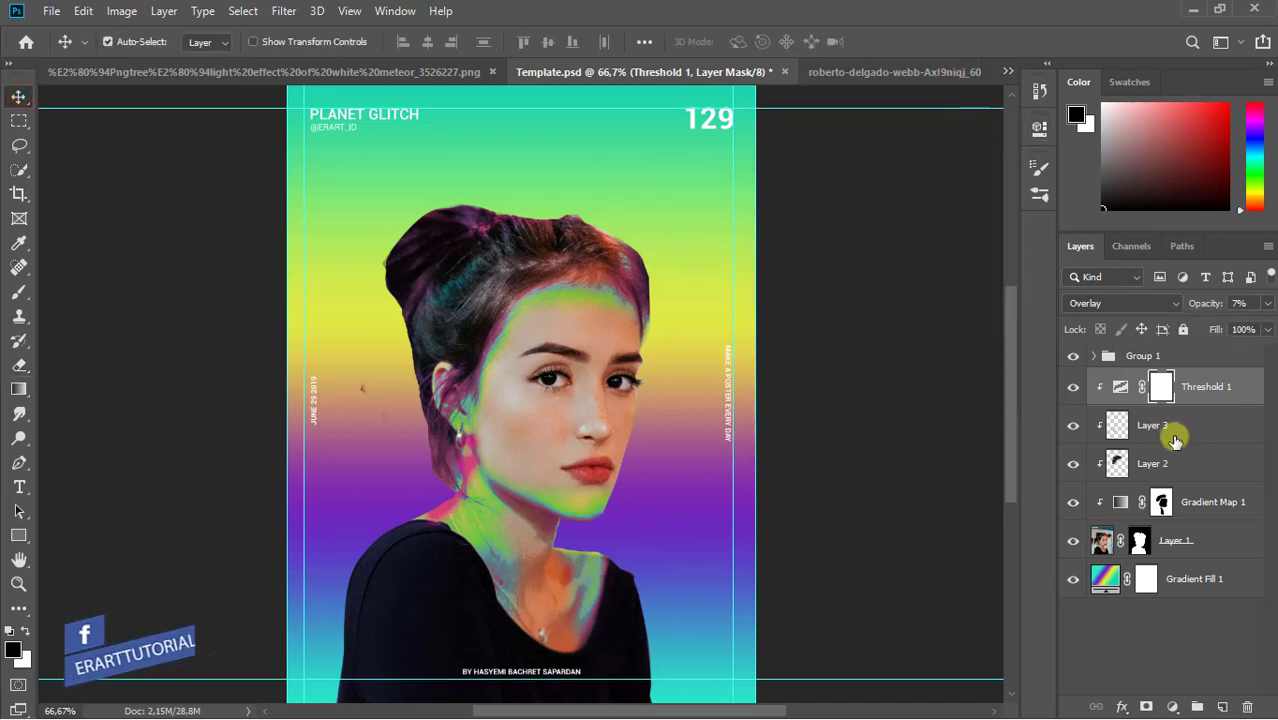
{"action": "left_click", "coordinate": [1224, 707]}
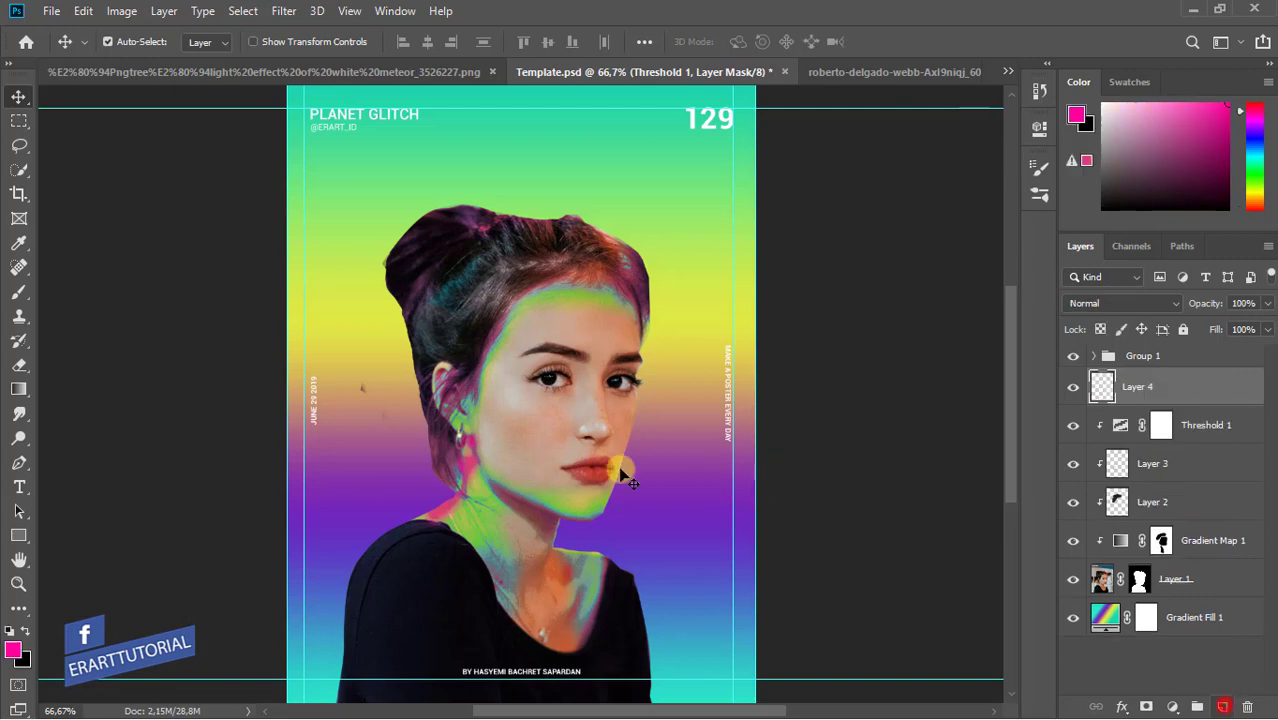
Clip Layer 4 to the portrait and set the foreground colour to a lighter pink
{"action": "left_click", "coordinate": [19, 292]}
{"action": "right_click", "coordinate": [1185, 387]}
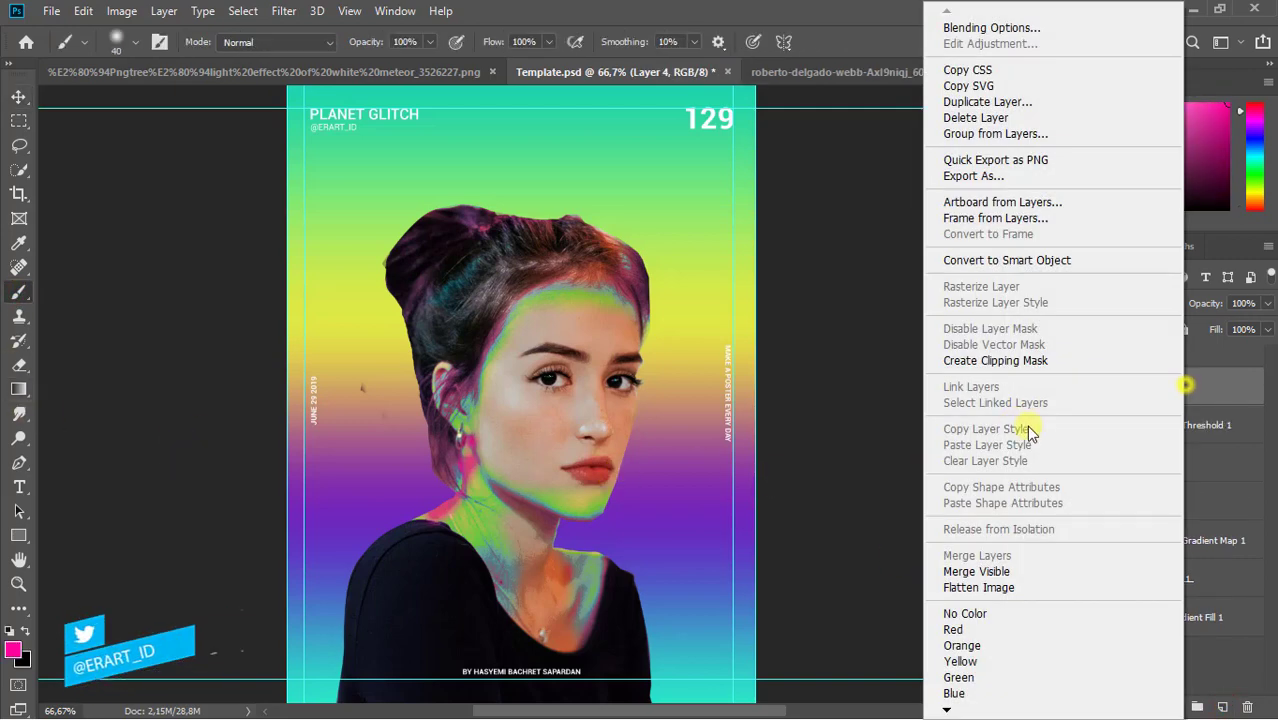
{"action": "left_click", "coordinate": [997, 360]}
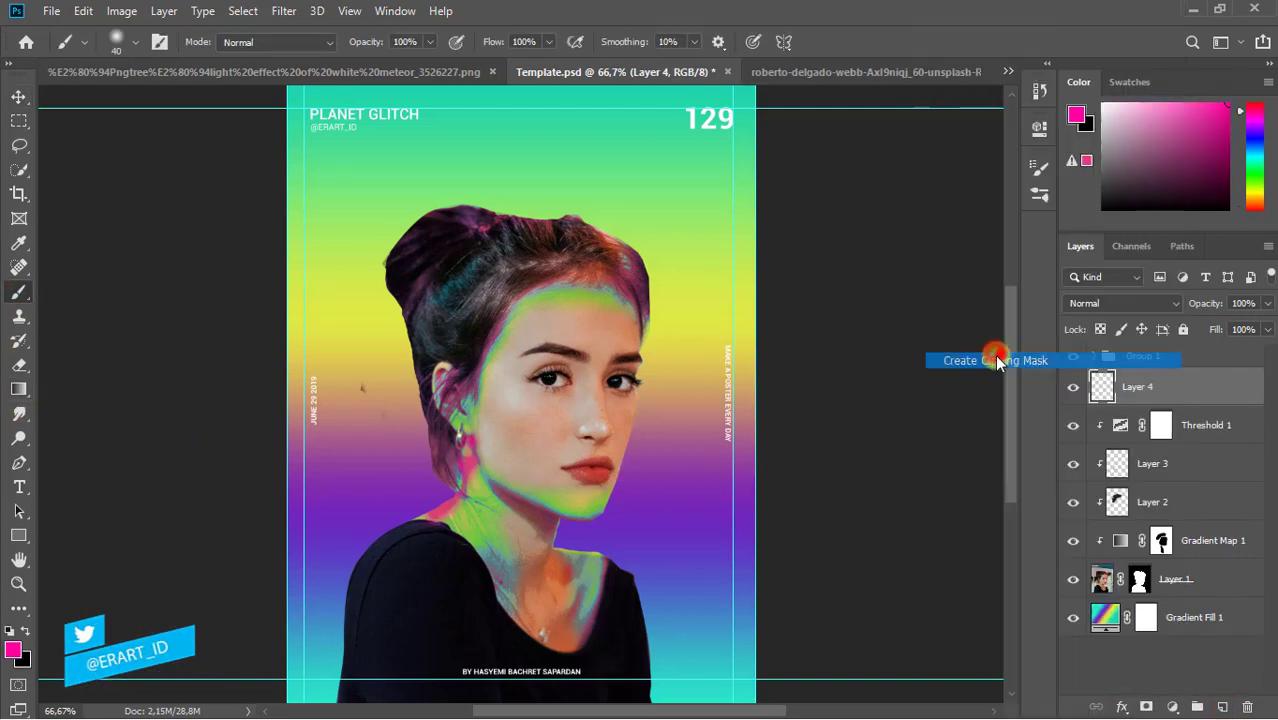
{"action": "left_click", "coordinate": [13, 649]}
{"action": "left_click_drag", "start_coordinate": [893, 214], "coordinate": [868, 190]}
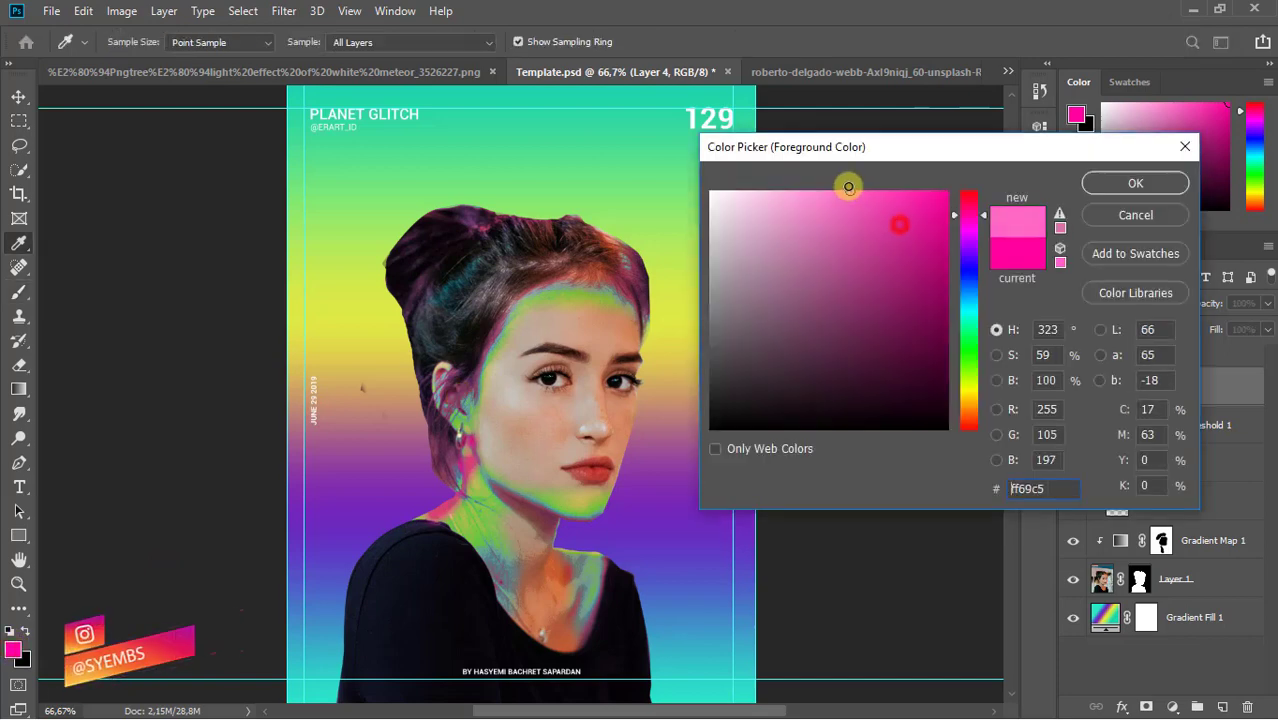
{"action": "left_click", "coordinate": [1135, 182]}
Paint a wide pink band across the poster's bottom with an enlarged brush
{"action": "key", "text": "b"}
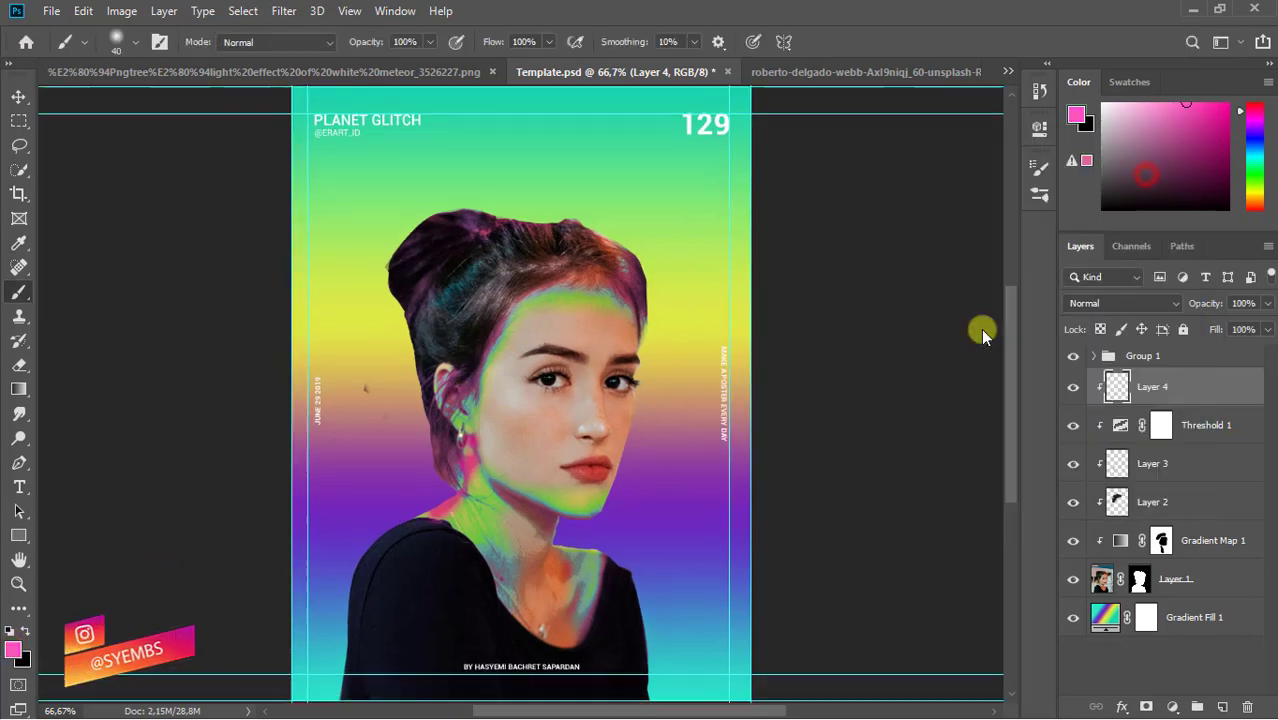
{"action": "key", "text": "ctrl+minus"}
{"action": "key", "text": "ctrl+minus"}
{"action": "key", "text": "bracketright"}
{"action": "left_click_drag", "start_coordinate": [640, 566], "coordinate": [399, 557]}
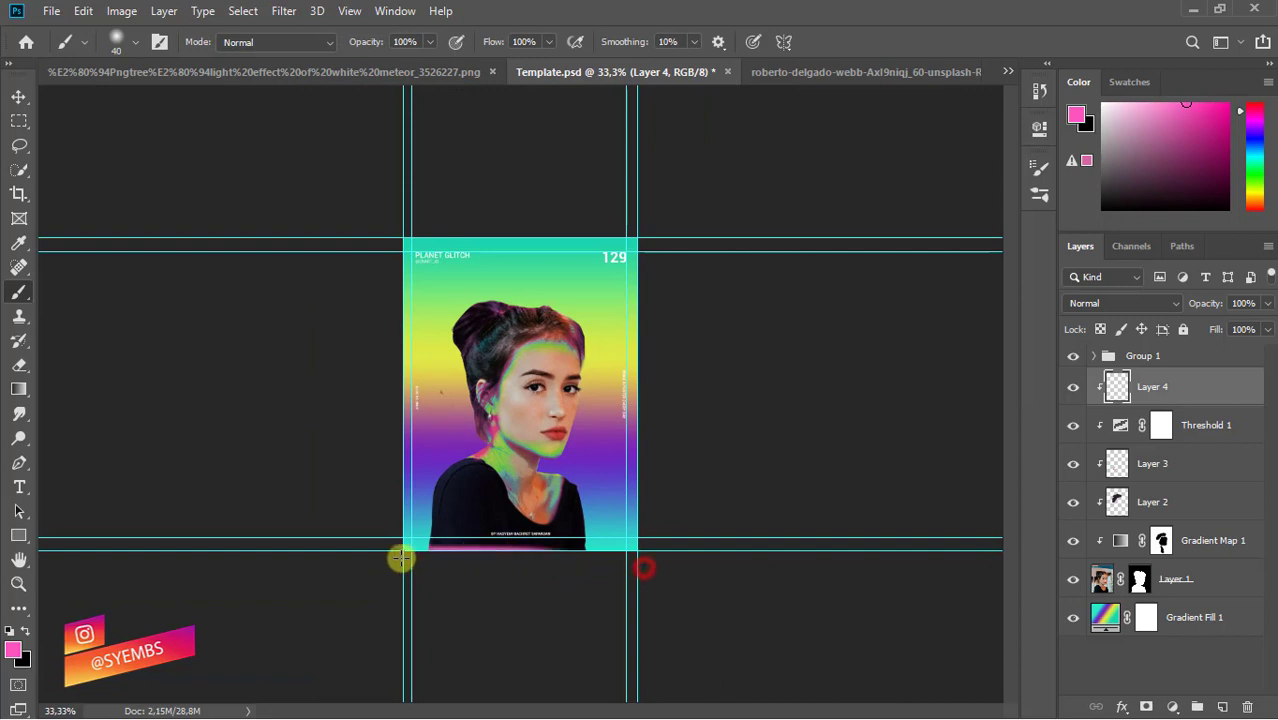
{"action": "key", "text": "bracketright"}
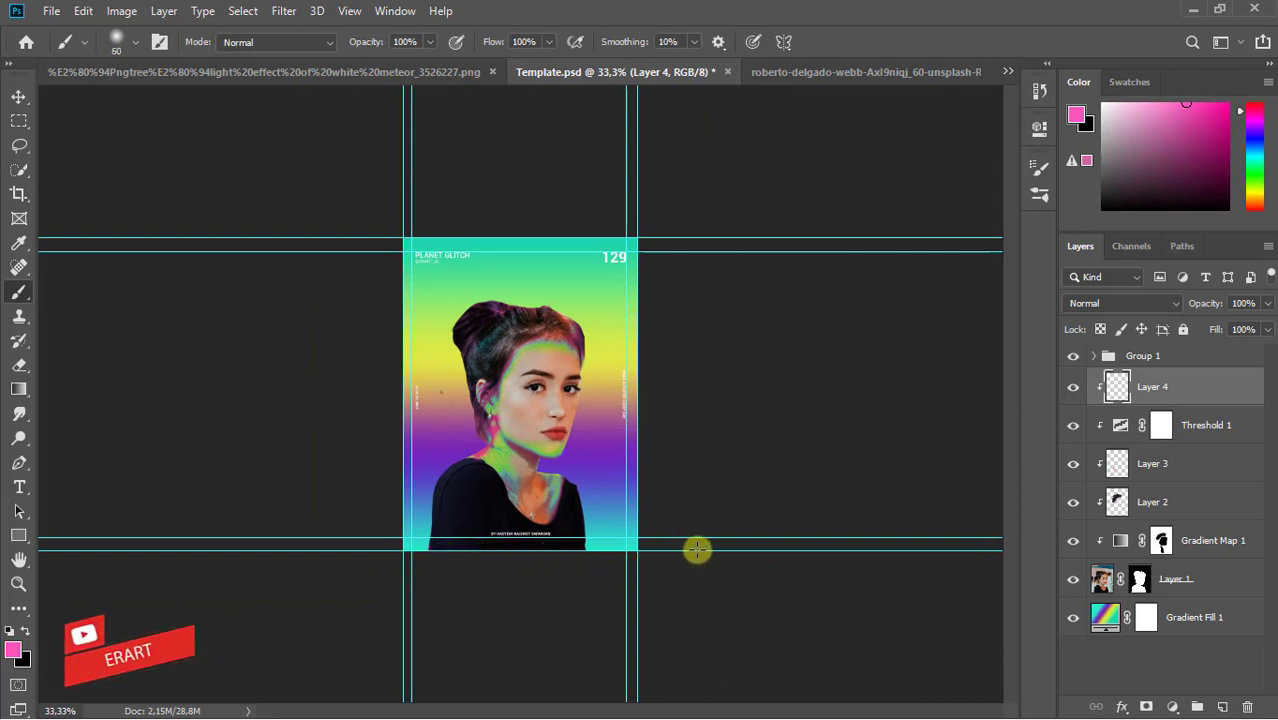
{"action": "left_click_drag", "start_coordinate": [667, 549], "coordinate": [339, 547]}
{"action": "key", "text": "ctrl+z"}
{"action": "key", "text": "bracketright"}
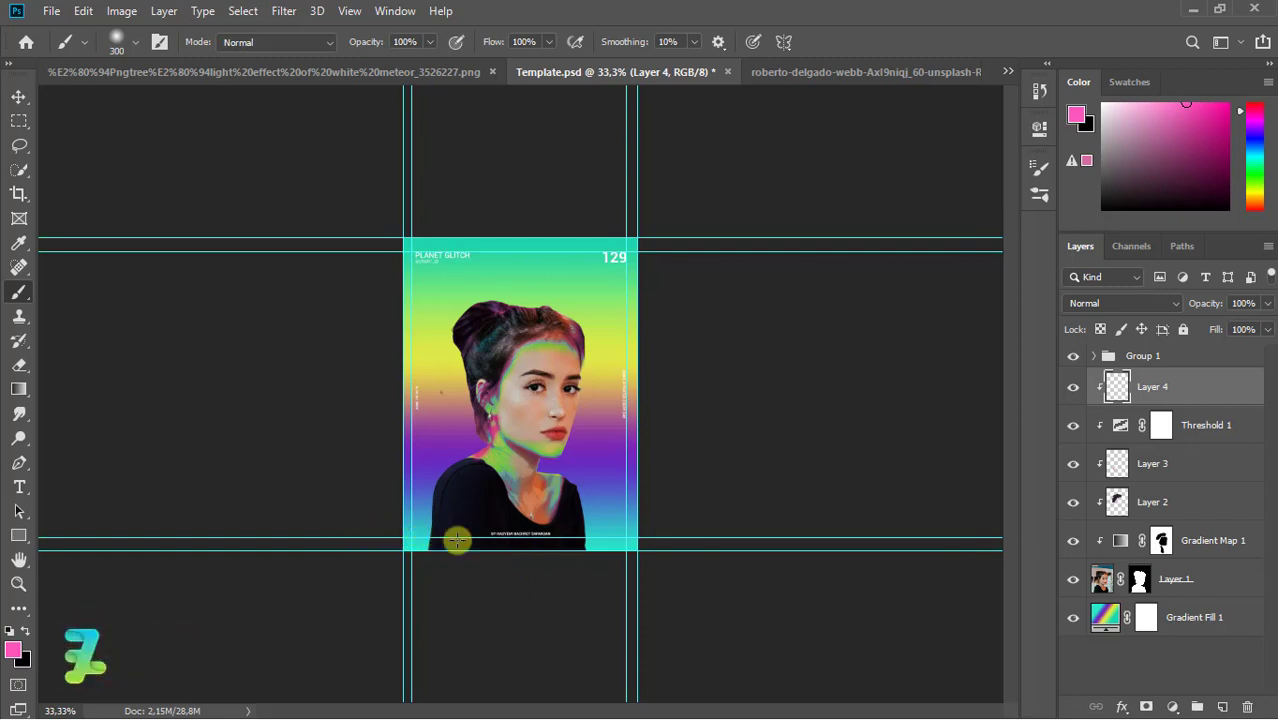
{"action": "mouse_move", "coordinate": [432, 551]}
{"action": "left_mouse_down"}
{"action": "mouse_move", "coordinate": [596, 537]}
{"action": "mouse_move", "coordinate": [639, 551]}
{"action": "left_mouse_up"}
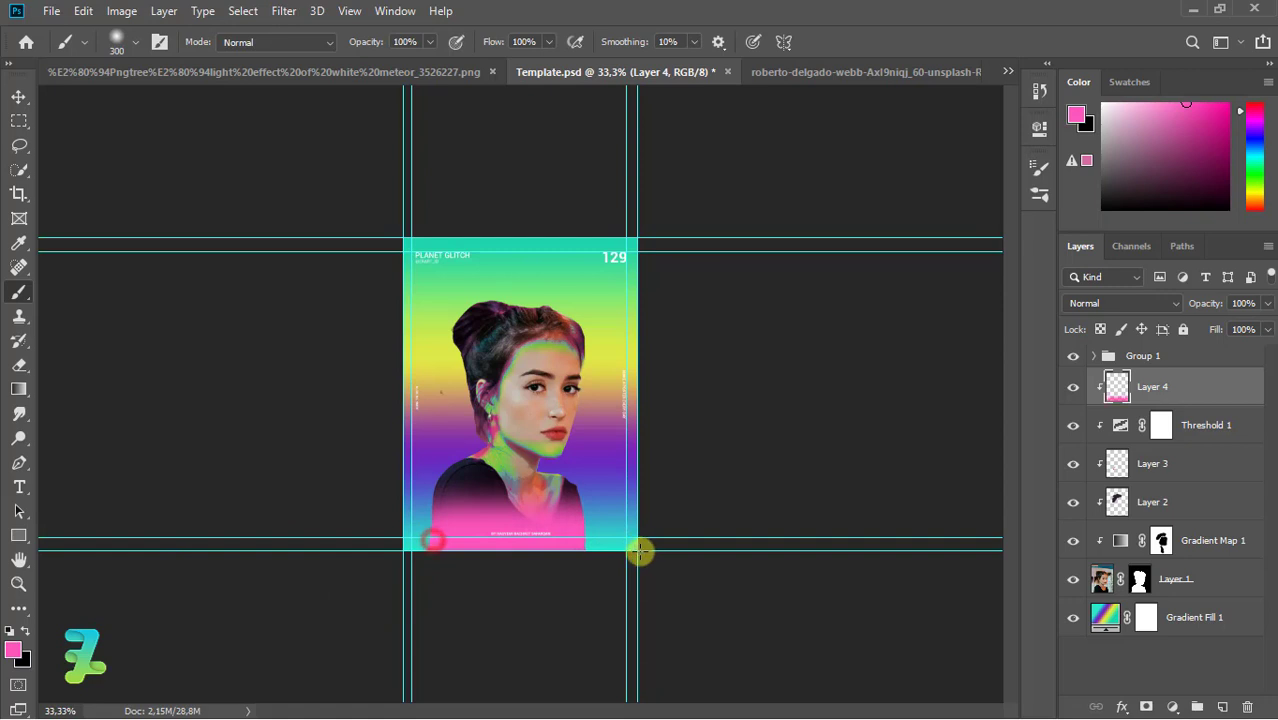
Set the foreground colour to light blue #b1dfff, undoing a trial shoulder stroke
{"action": "left_click", "coordinate": [28, 632]}
{"action": "left_click", "coordinate": [12, 650]}
{"action": "left_click", "coordinate": [822, 243]}
{"action": "type", "text": "ffb1b1"}
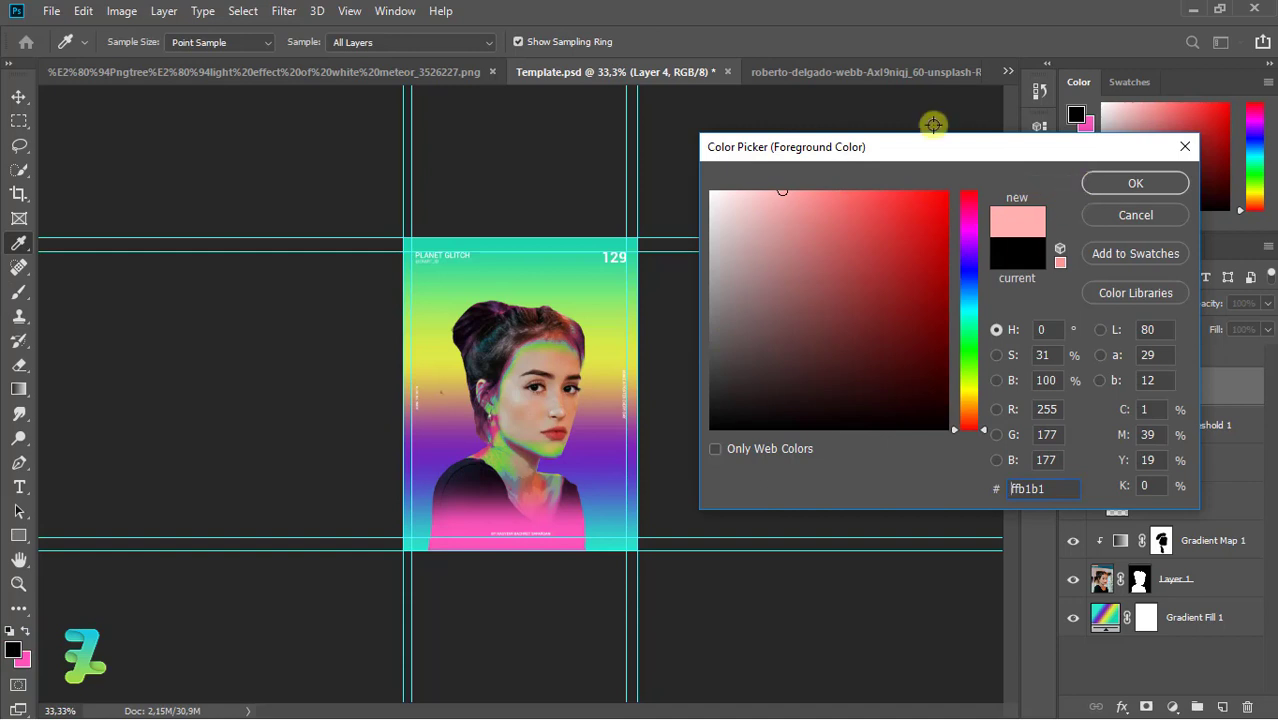
{"action": "left_click", "coordinate": [970, 293]}
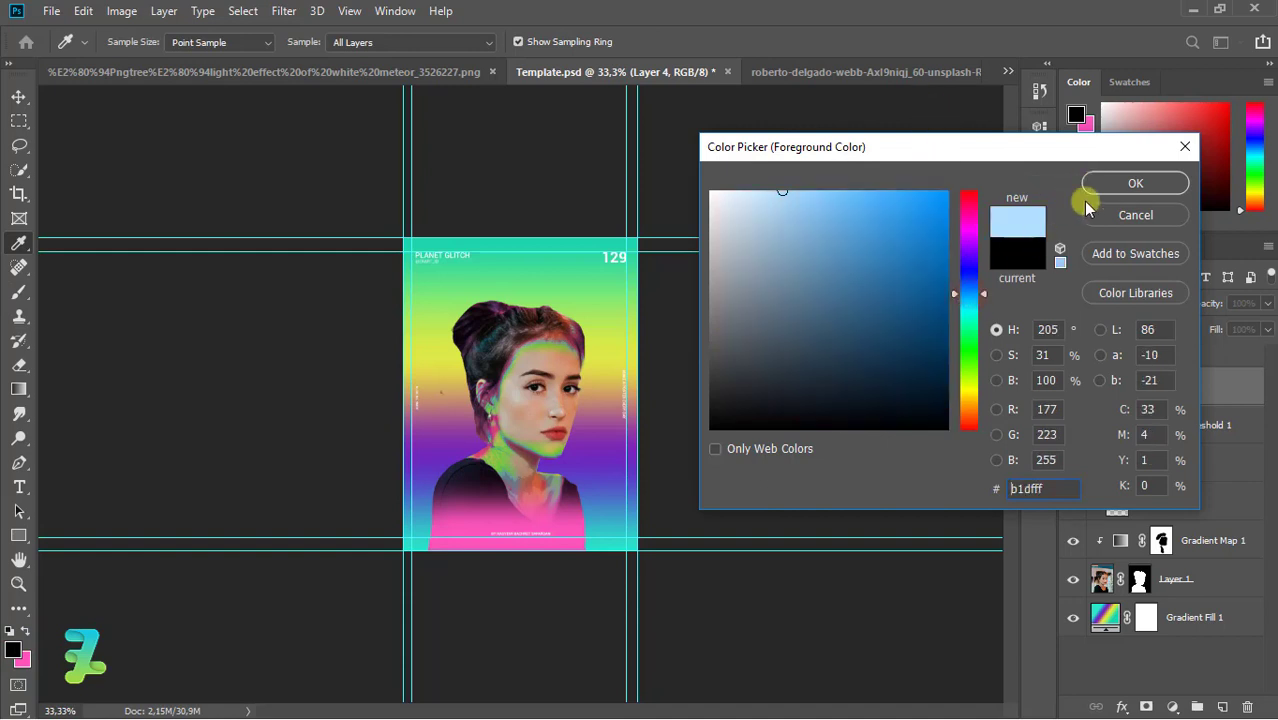
{"action": "left_click", "coordinate": [1135, 183]}
{"action": "key", "text": "b"}
{"action": "mouse_move", "coordinate": [465, 465]}
{"action": "left_mouse_down"}
{"action": "mouse_move", "coordinate": [479, 491]}
{"action": "mouse_move", "coordinate": [578, 493]}
{"action": "mouse_move", "coordinate": [610, 467]}
{"action": "left_mouse_up"}
{"action": "key", "text": "ctrl+z"}
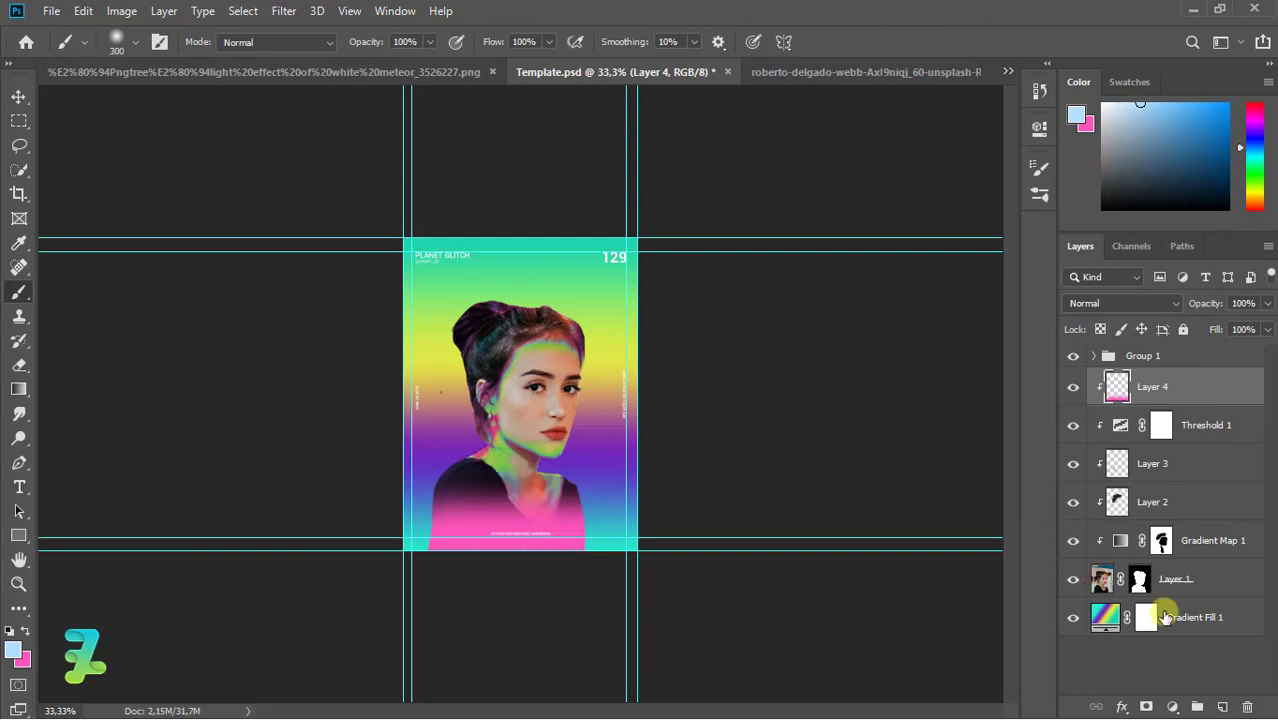
Add a clipped Layer 5 and paint light blue over the shoulders
{"action": "left_click", "coordinate": [1222, 707]}
{"action": "right_click", "coordinate": [1228, 391]}
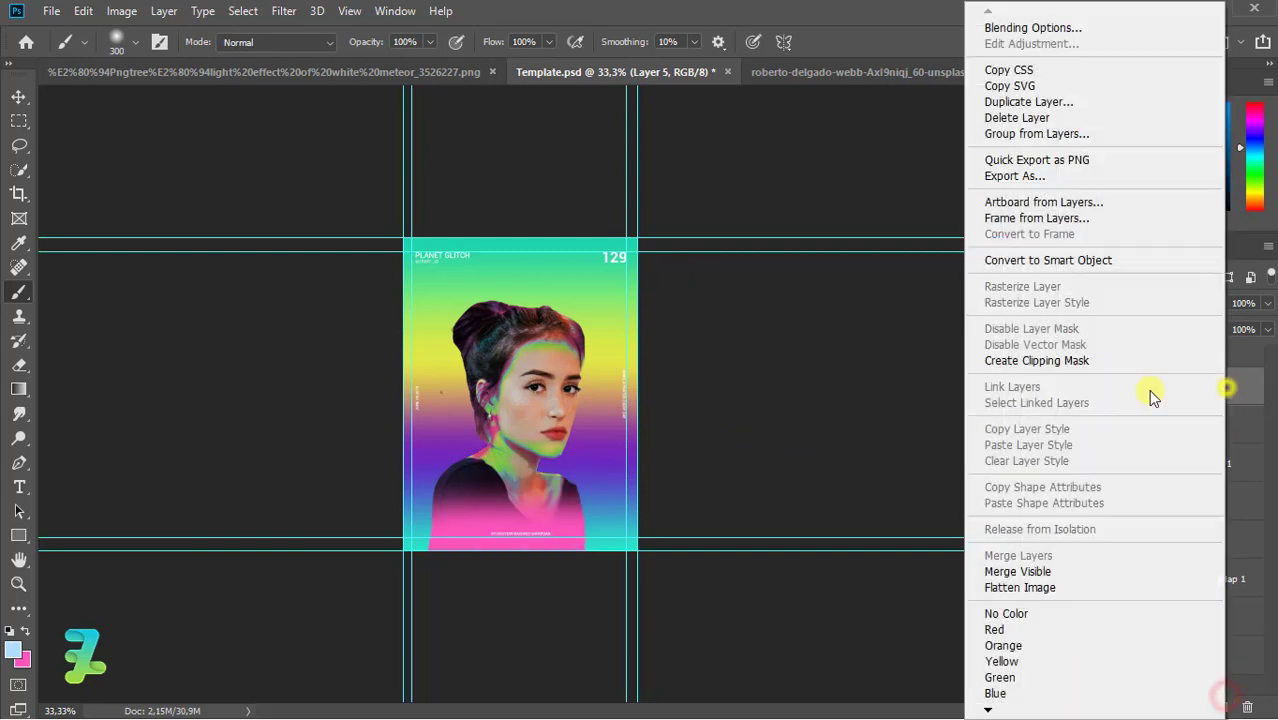
{"action": "left_click", "coordinate": [1000, 360]}
{"action": "mouse_move", "coordinate": [459, 478]}
{"action": "left_mouse_down"}
{"action": "mouse_move", "coordinate": [533, 503]}
{"action": "mouse_move", "coordinate": [596, 486]}
{"action": "left_mouse_up"}
{"action": "mouse_move", "coordinate": [1265, 310]}
{"action": "left_mouse_down"}
{"action": "mouse_move", "coordinate": [1228, 326]}
{"action": "mouse_move", "coordinate": [1261, 330]}
{"action": "left_mouse_up"}
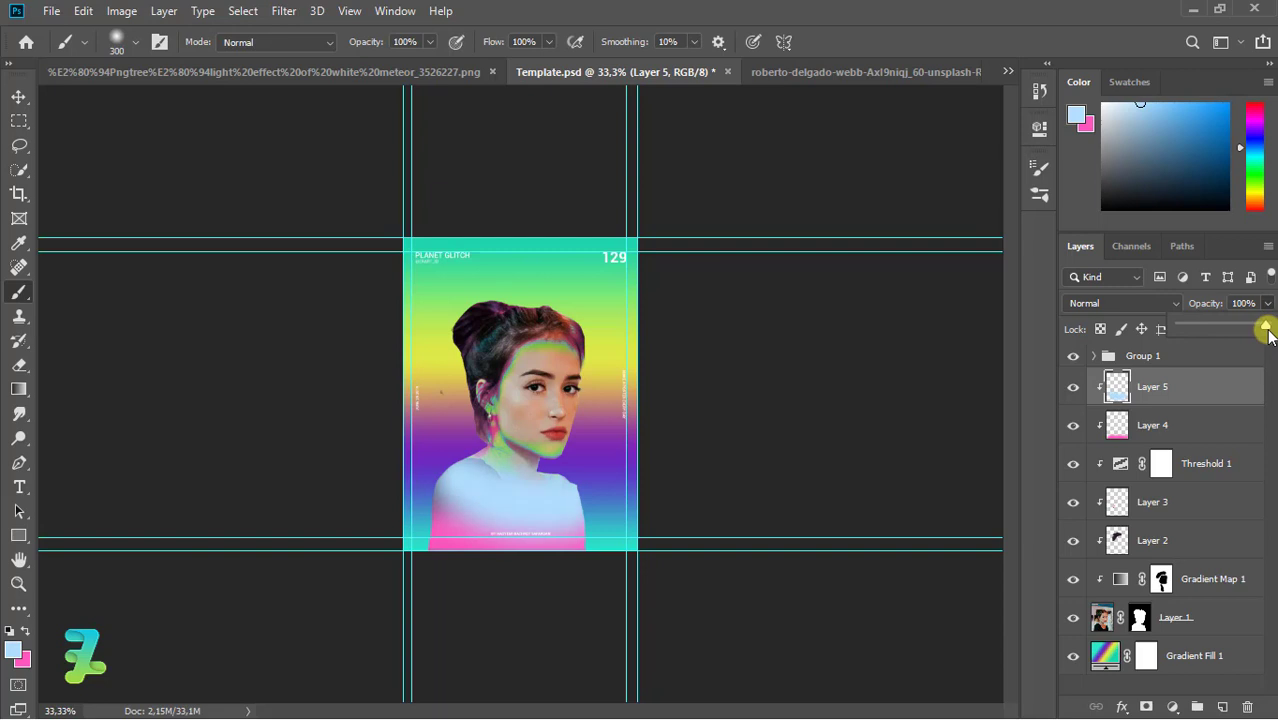
Erase the light blue from the neck down to the collarbone
{"action": "key", "text": "ctrl+plus"}
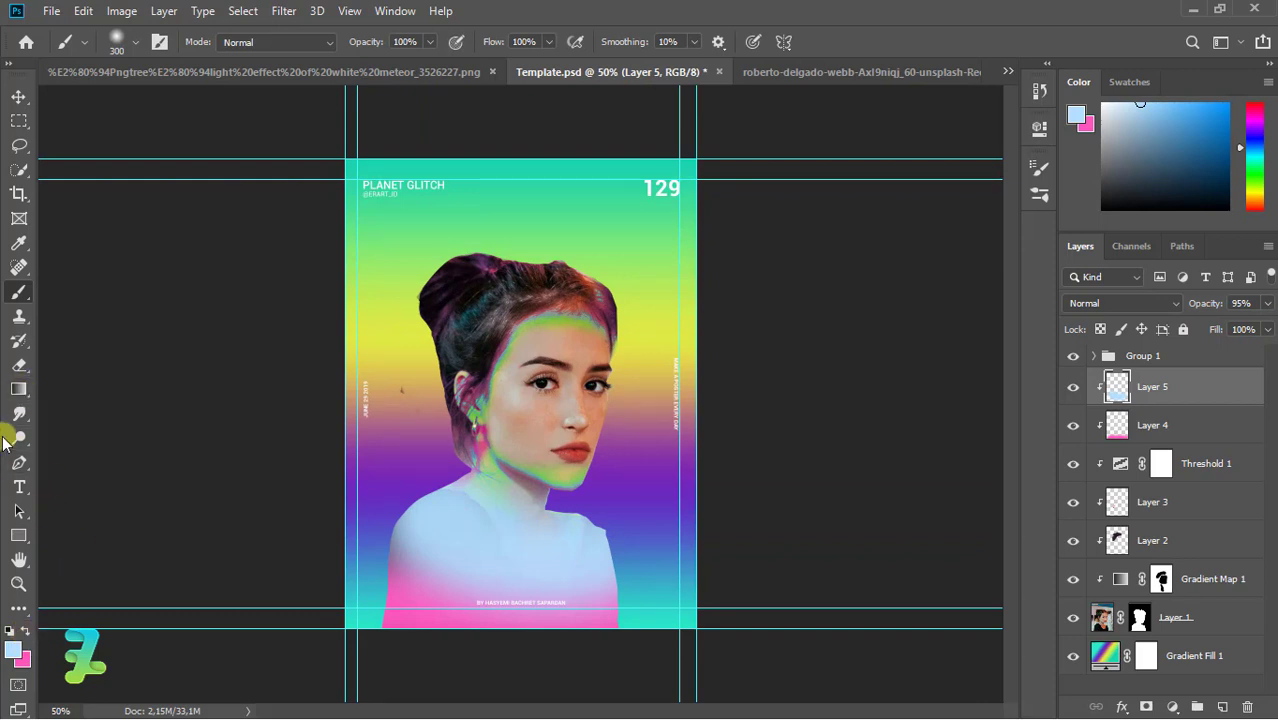
{"action": "left_click", "coordinate": [19, 366]}
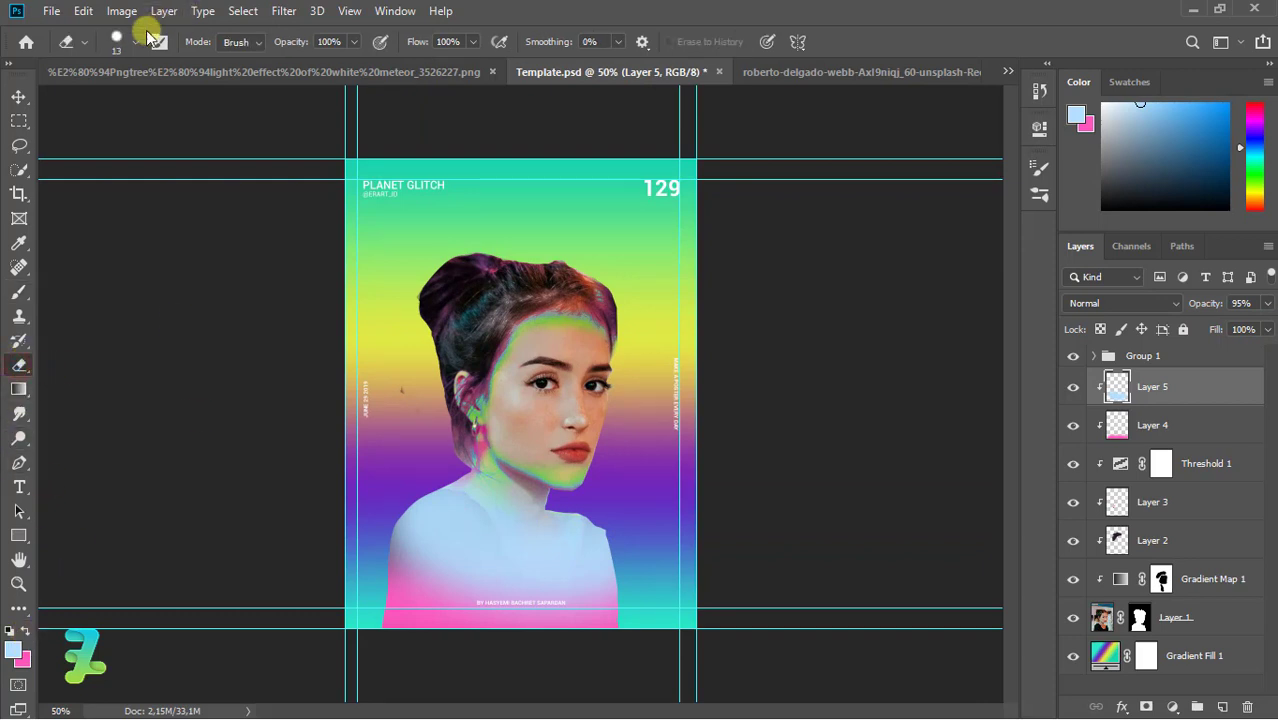
{"action": "left_click", "coordinate": [133, 42]}
{"action": "key", "text": "Return"}
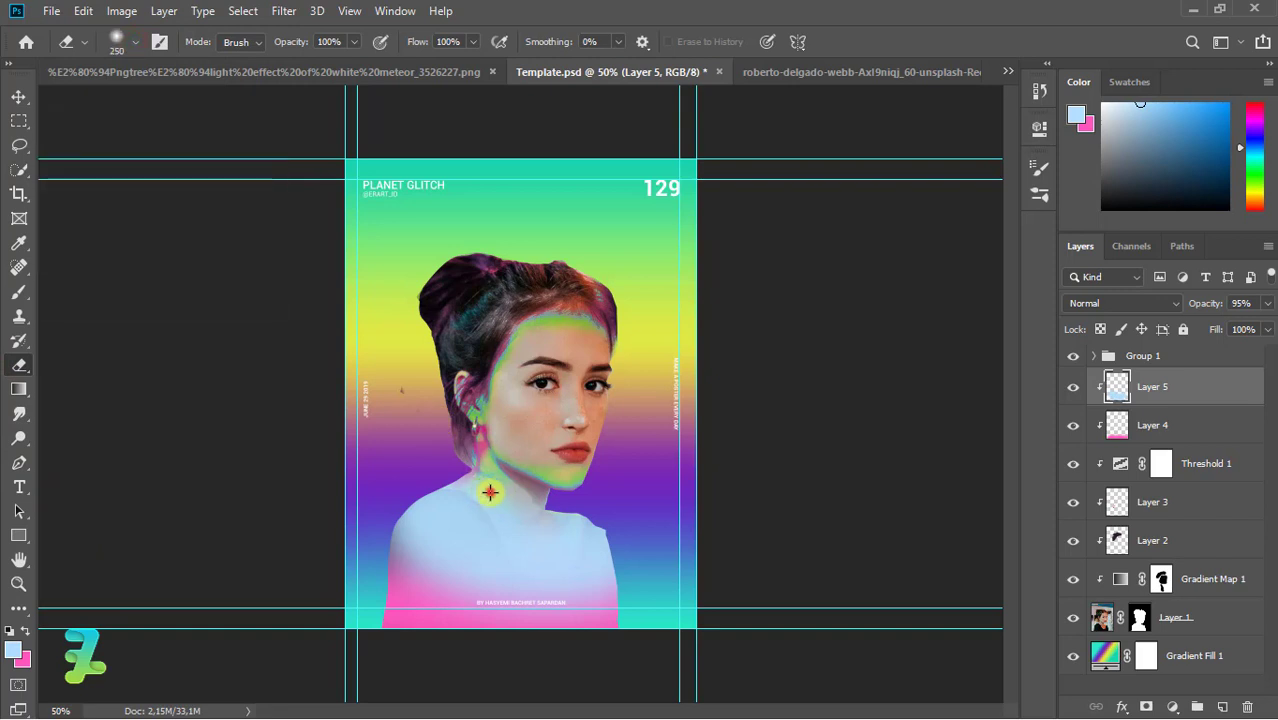
{"action": "left_click_drag", "start_coordinate": [490, 492], "coordinate": [513, 486]}
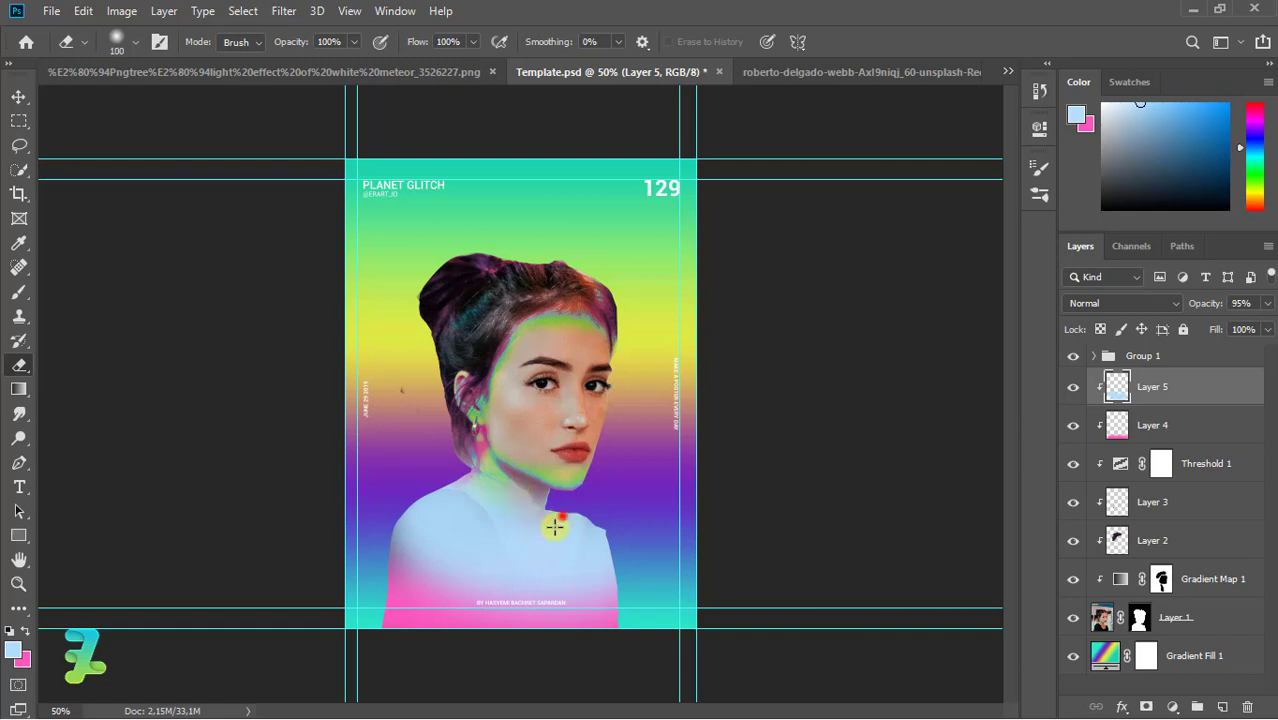
{"action": "mouse_move", "coordinate": [555, 527]}
{"action": "left_mouse_down"}
{"action": "mouse_move", "coordinate": [480, 480]}
{"action": "mouse_move", "coordinate": [575, 515]}
{"action": "mouse_move", "coordinate": [502, 490]}
{"action": "mouse_move", "coordinate": [541, 525]}
{"action": "mouse_move", "coordinate": [534, 543]}
{"action": "mouse_move", "coordinate": [489, 498]}
{"action": "left_mouse_up"}
{"action": "key", "text": "ctrl+z"}
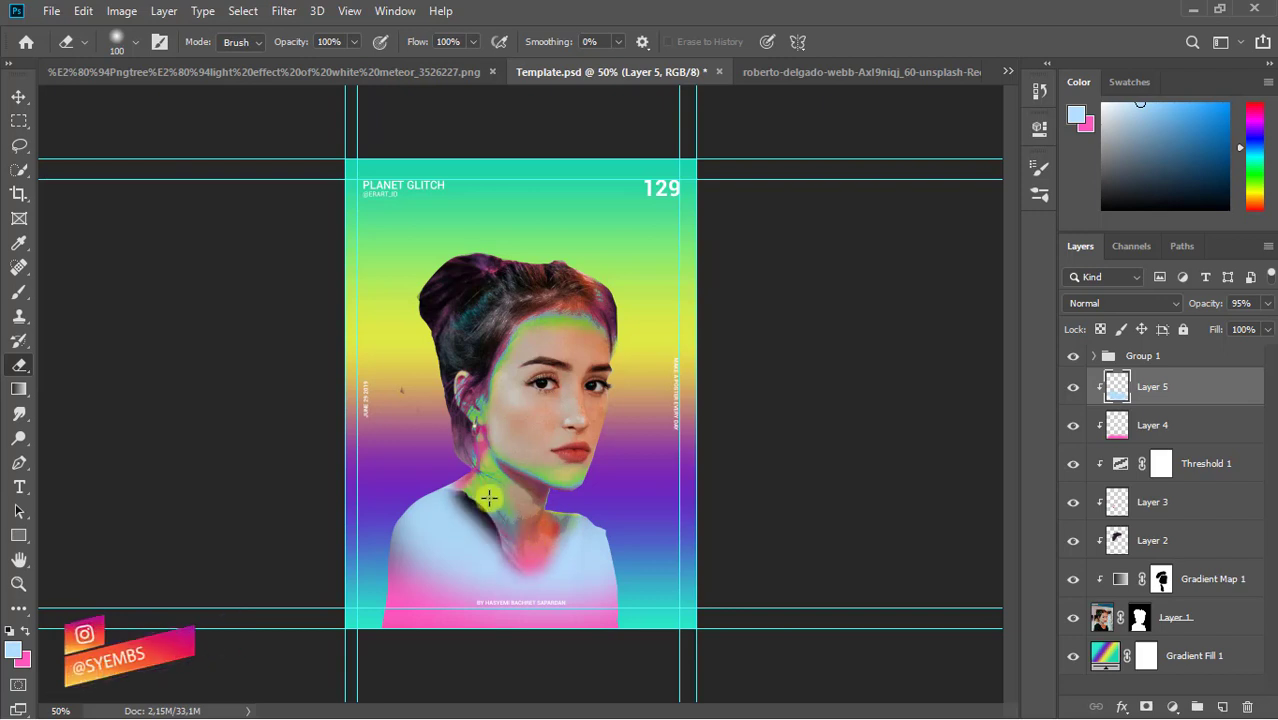
{"action": "key", "text": "ctrl+z"}
{"action": "scroll", "coordinate": [502, 501], "scroll_direction": "up", "scroll_amount": 1}
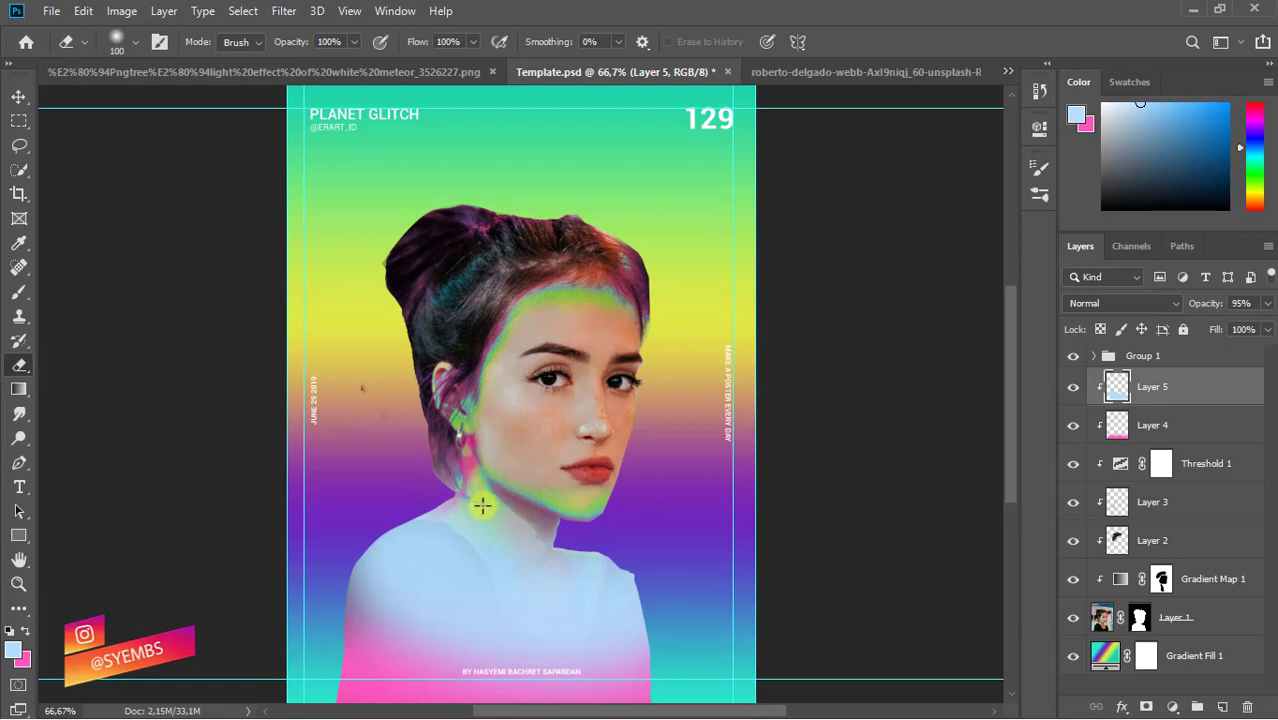
{"action": "left_click_drag", "start_coordinate": [476, 509], "coordinate": [580, 550]}
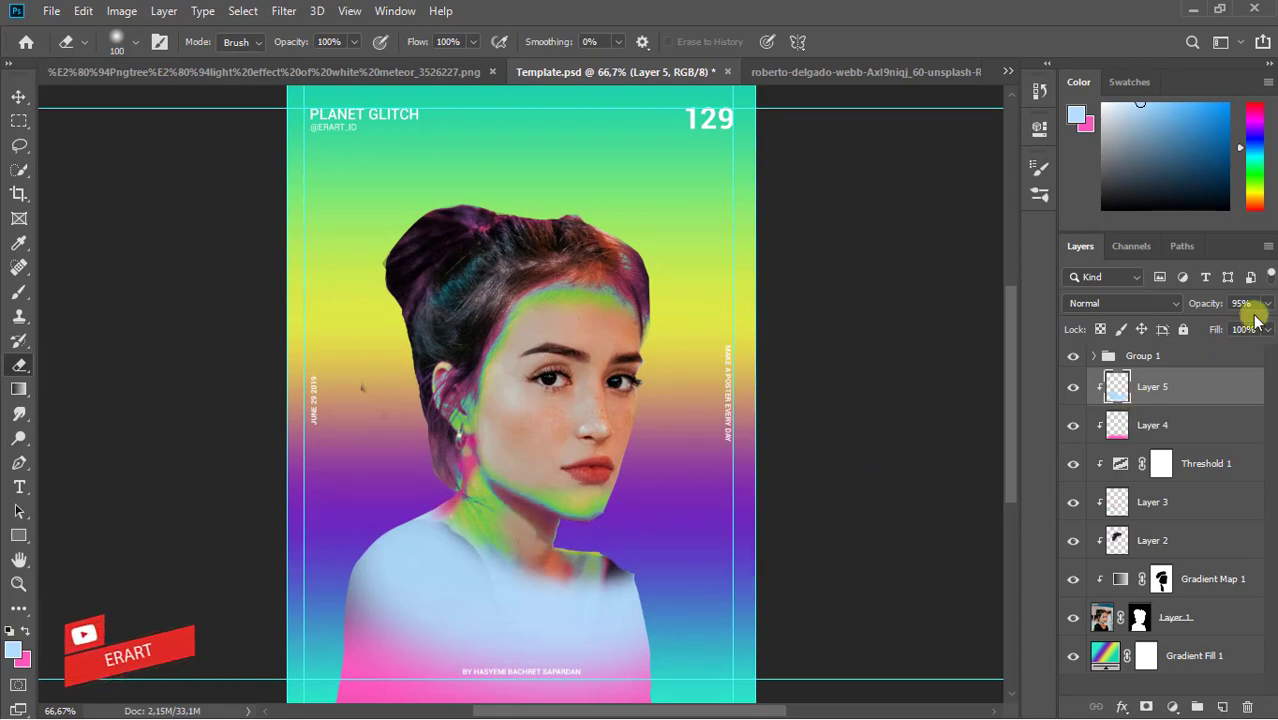
Set Layer 5 to 47% opacity, add empty Layer 6, and make pink the foreground
{"action": "left_click", "coordinate": [1267, 303]}
{"action": "left_click_drag", "start_coordinate": [1235, 330], "coordinate": [1222, 330]}
{"action": "key", "text": "ctrl+minus"}
{"action": "key", "text": "ctrl+minus"}
{"action": "key", "text": "ctrl+minus"}
{"action": "key", "text": "ctrl+plus"}
{"action": "key", "text": "ctrl+plus"}
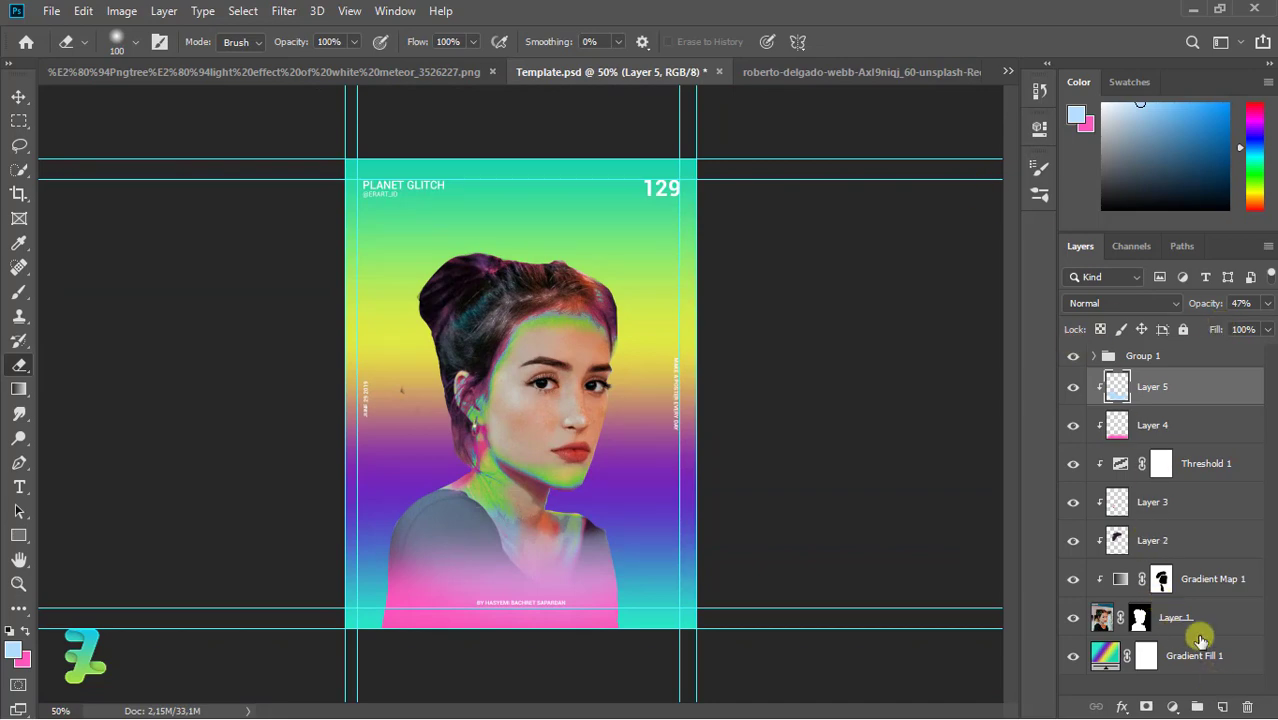
{"action": "left_click", "coordinate": [1222, 707]}
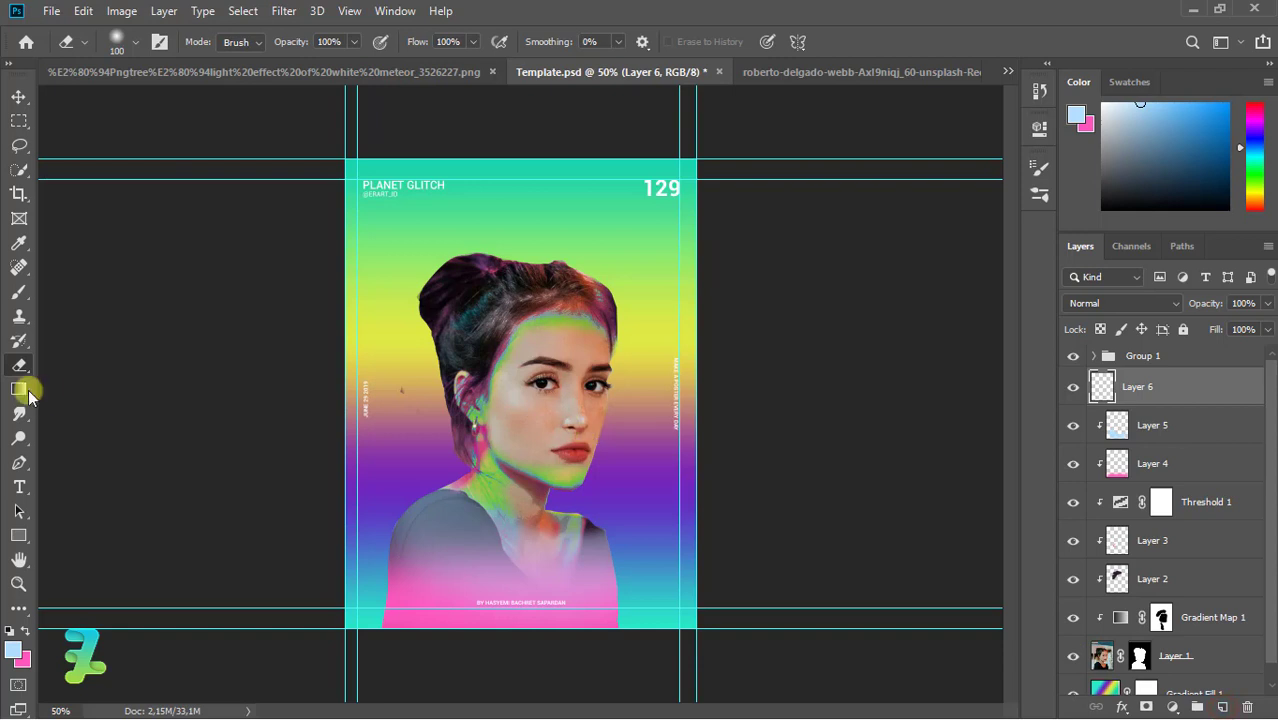
{"action": "left_click", "coordinate": [26, 630]}
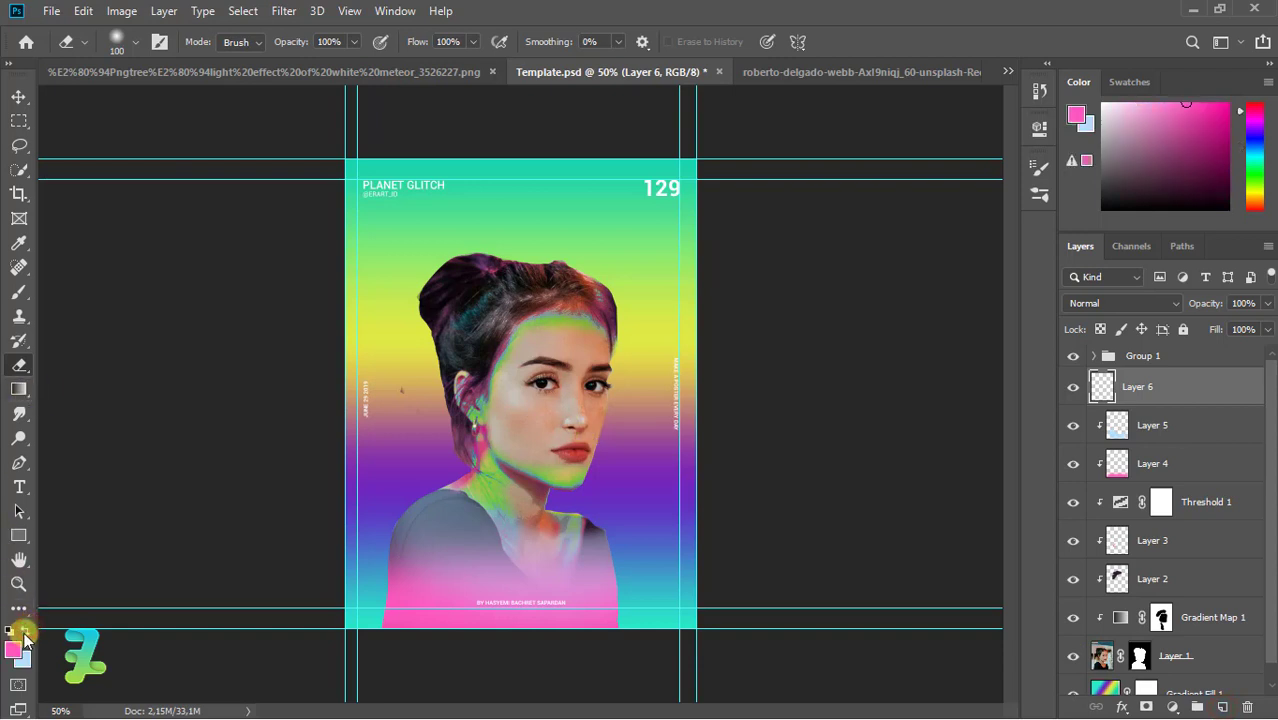
Paint pink and then pale yellow soft-brush strokes across the eyes on Layer 6
{"action": "left_click", "coordinate": [20, 292]}
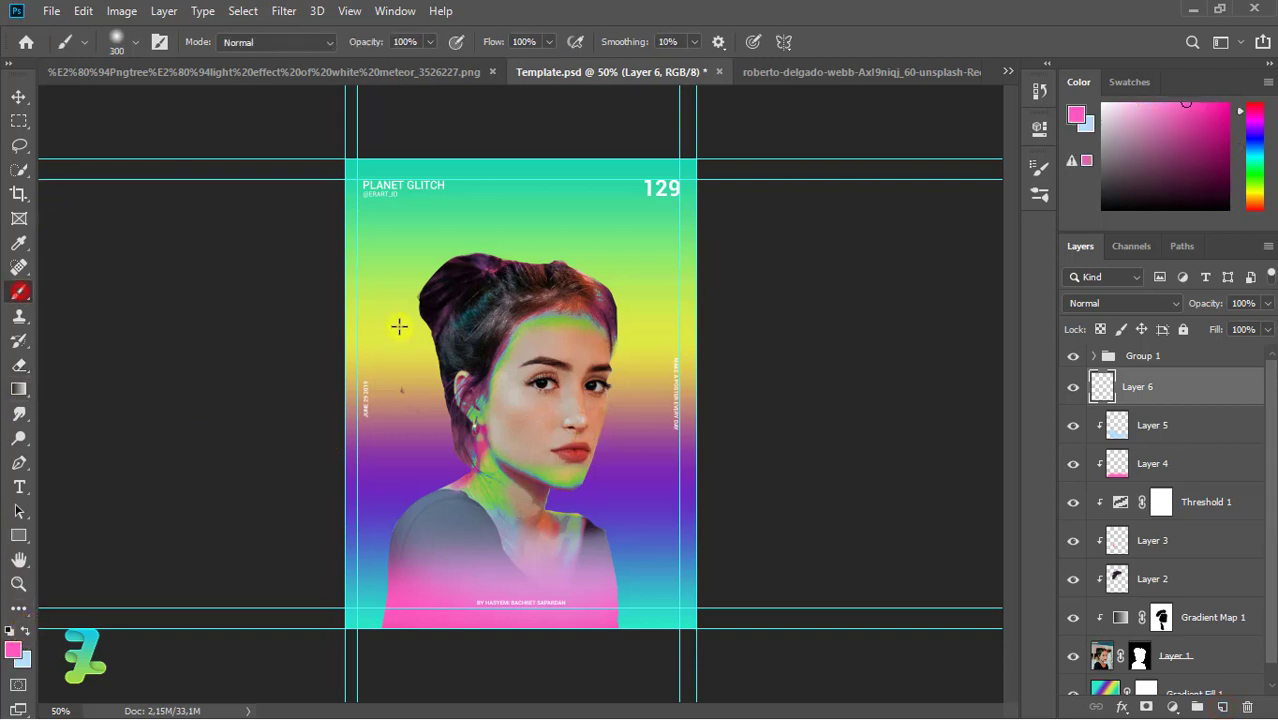
{"action": "left_click", "coordinate": [533, 396]}
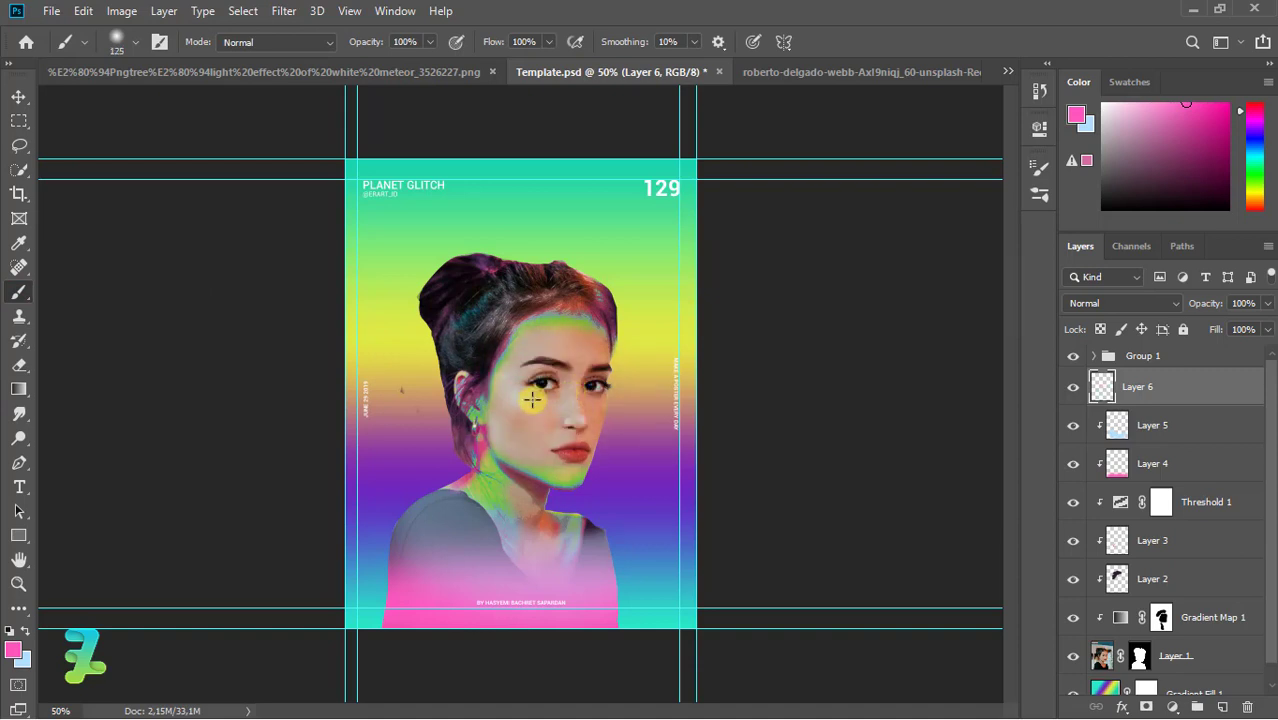
{"action": "left_click_drag", "start_coordinate": [533, 399], "coordinate": [608, 397]}
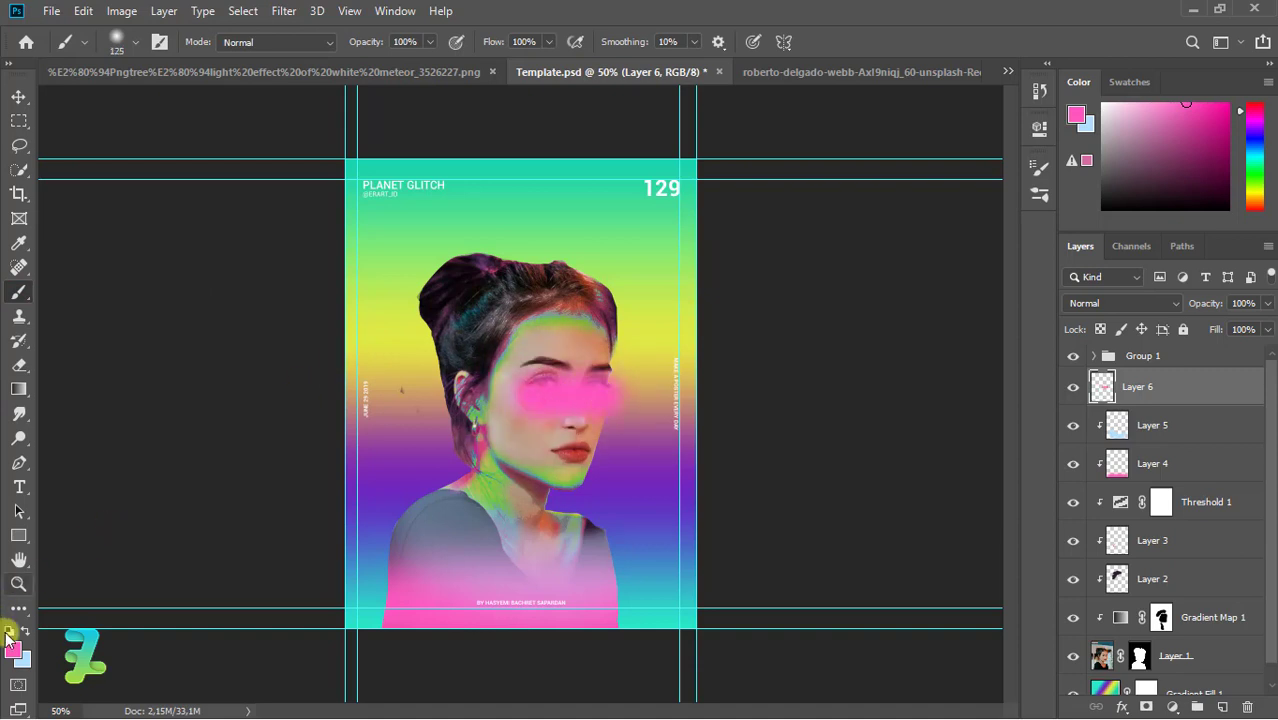
{"action": "left_click", "coordinate": [24, 630]}
{"action": "left_click", "coordinate": [13, 651]}
{"action": "mouse_move", "coordinate": [968, 371]}
{"action": "left_mouse_down"}
{"action": "mouse_move", "coordinate": [970, 405]}
{"action": "mouse_move", "coordinate": [969, 392]}
{"action": "left_mouse_up"}
{"action": "left_click", "coordinate": [1135, 183]}
{"action": "left_click_drag", "start_coordinate": [533, 382], "coordinate": [619, 374]}
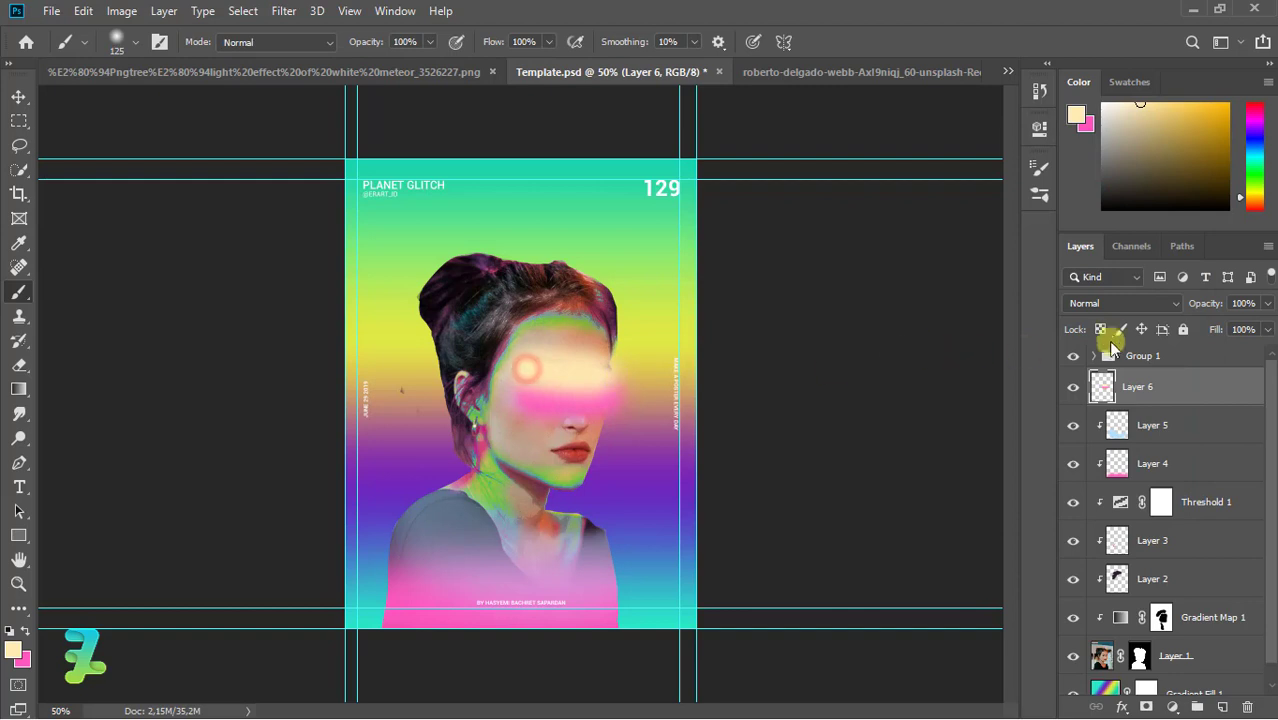
Keep Layer 6 at Normal blending and lower its opacity to 95%
{"action": "left_click", "coordinate": [1120, 302]}
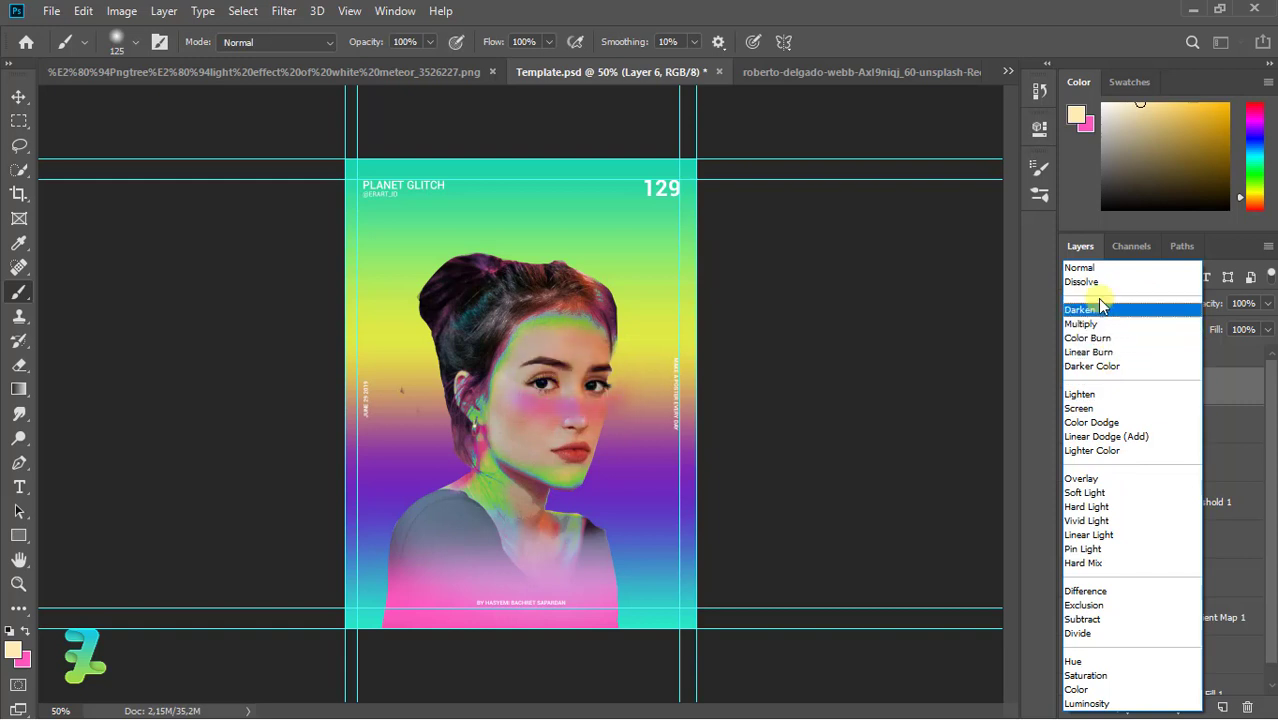
{"action": "left_click", "coordinate": [1082, 268]}
{"action": "left_click", "coordinate": [1267, 303]}
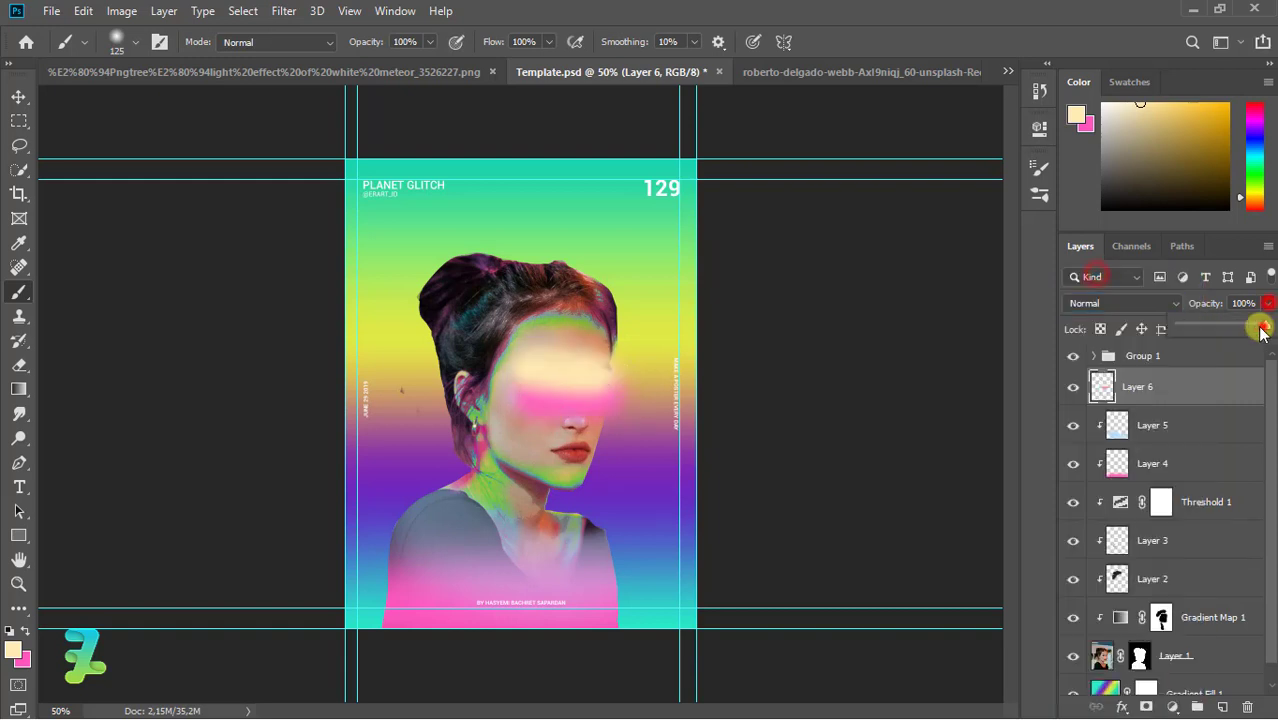
{"action": "left_click_drag", "start_coordinate": [1263, 327], "coordinate": [1251, 333]}
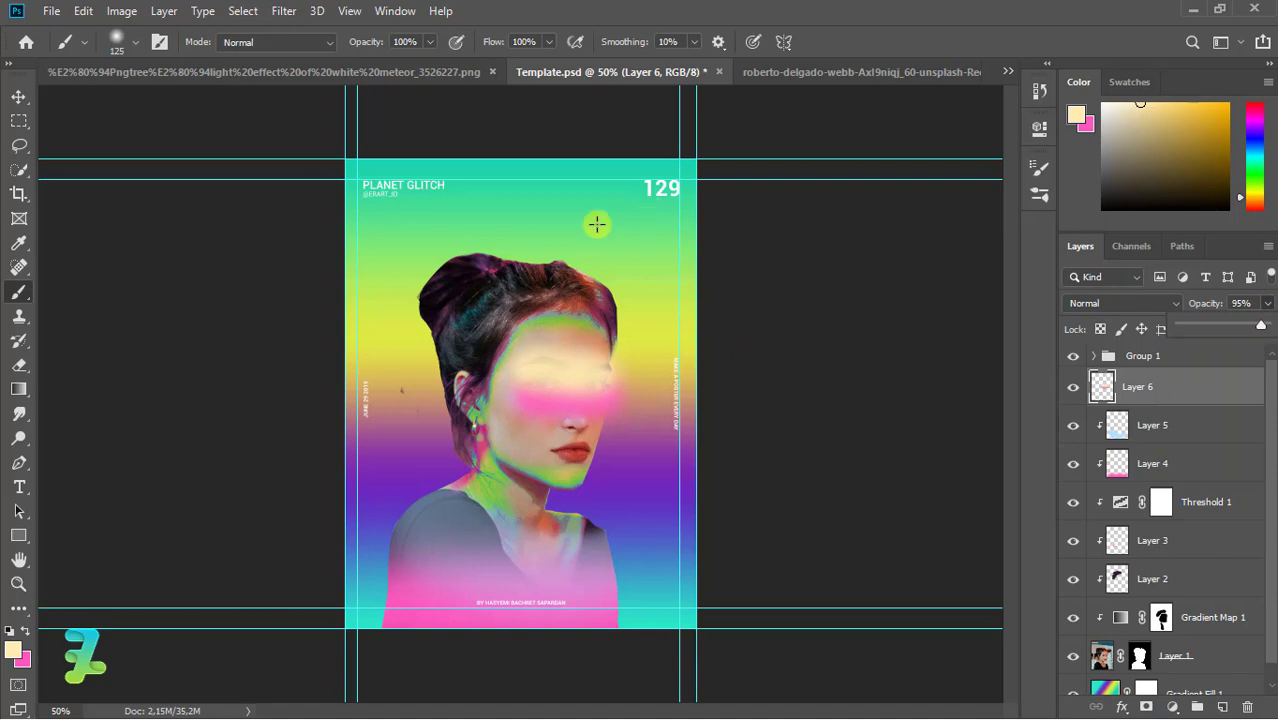
{"action": "left_click", "coordinate": [18, 292]}
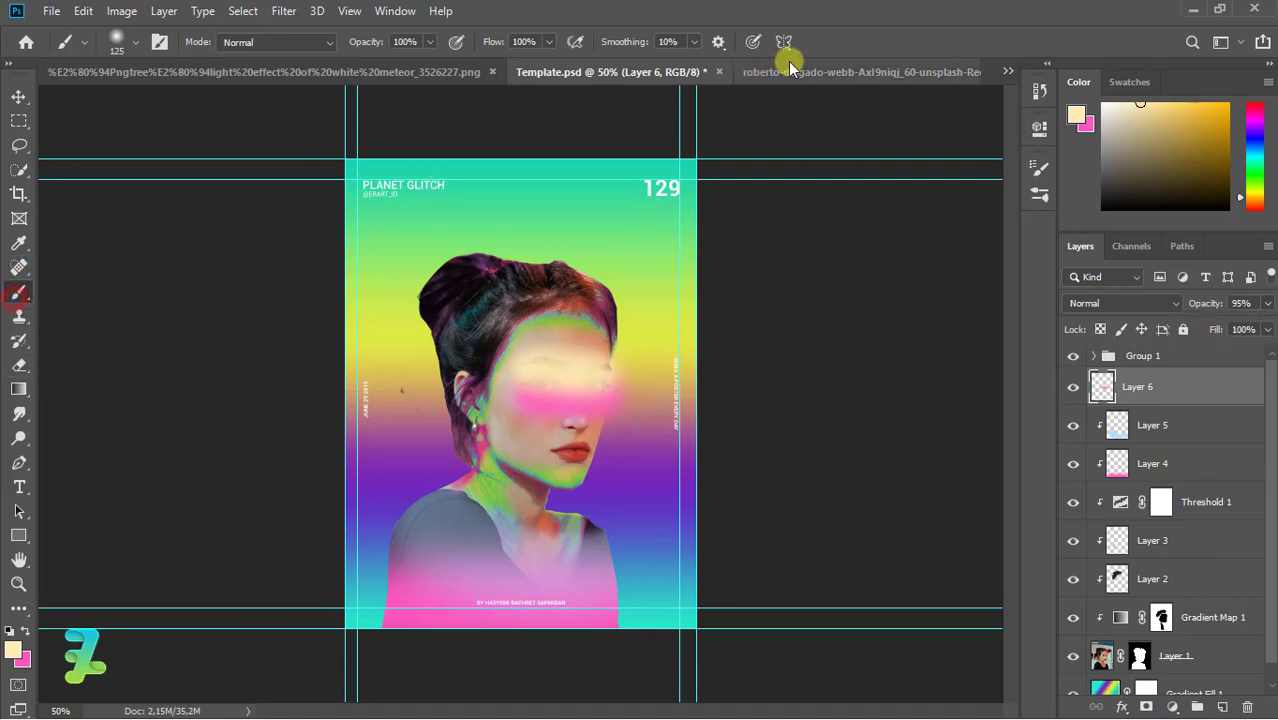
Float the Earth document and drag its layer into Template.psd as Layer 7
{"action": "left_click", "coordinate": [414, 74]}
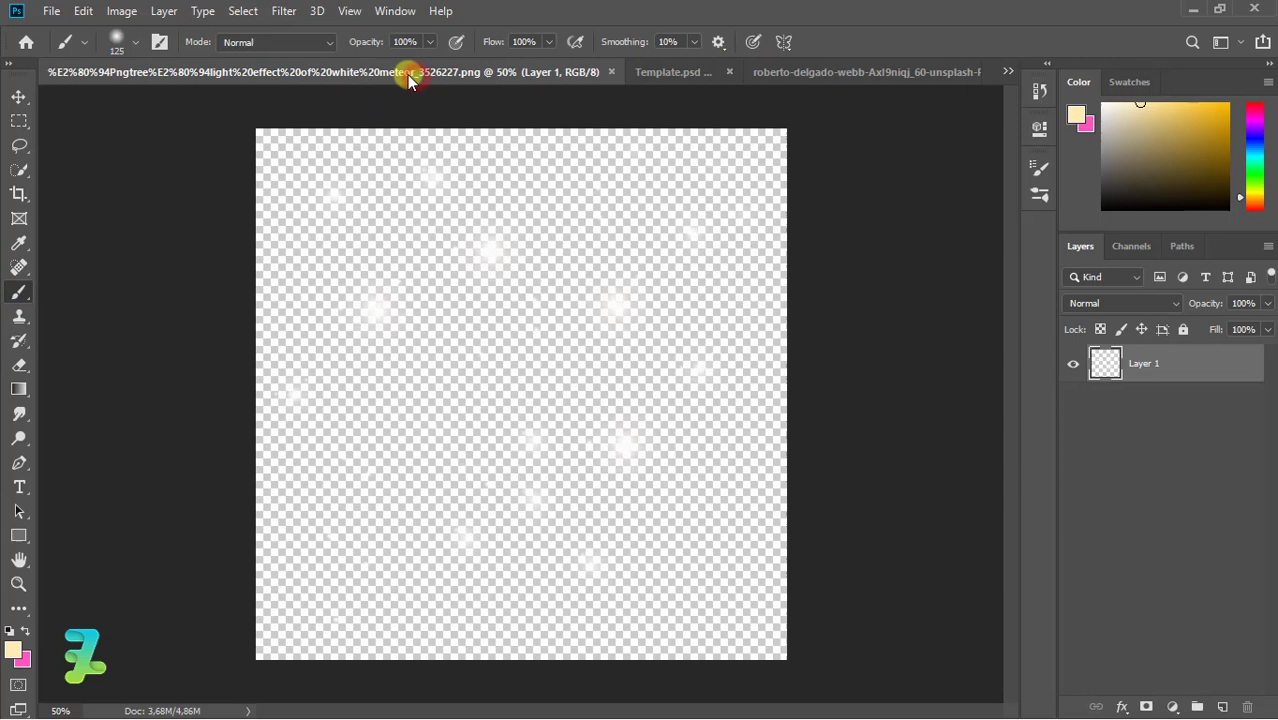
{"action": "left_click", "coordinate": [382, 18]}
{"action": "left_click", "coordinate": [493, 651]}
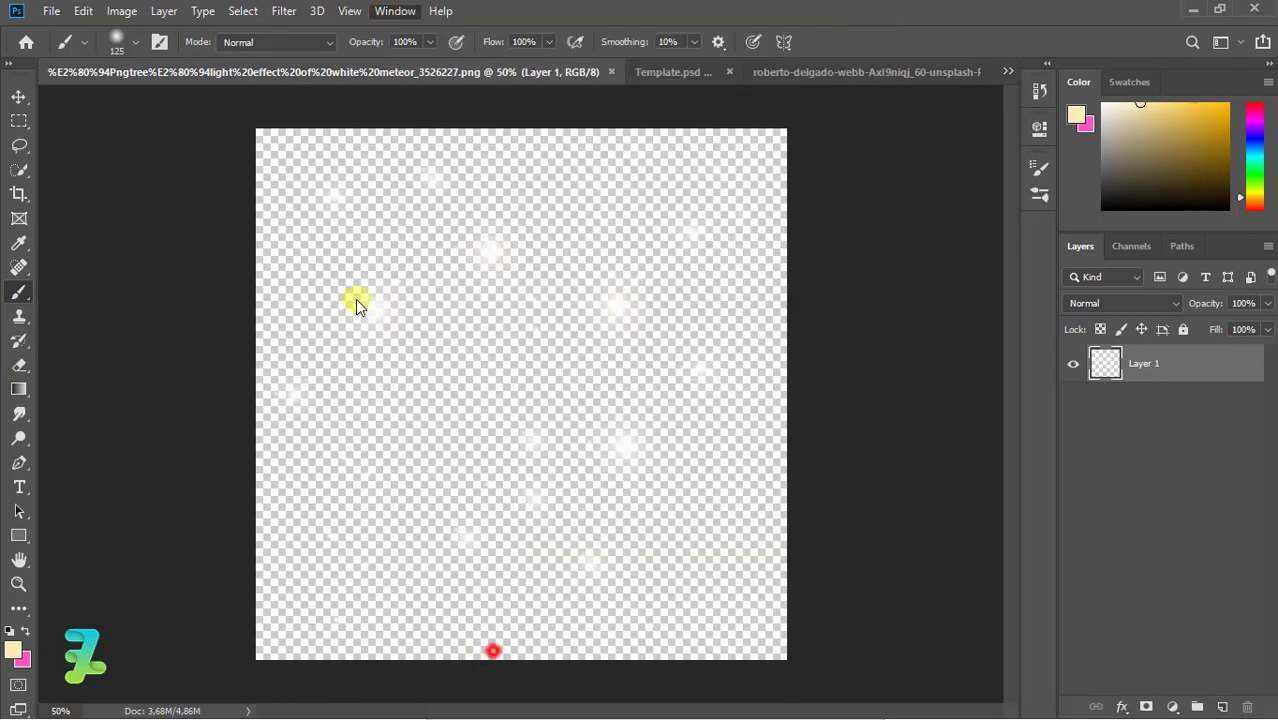
{"action": "right_click", "coordinate": [372, 74]}
{"action": "left_click", "coordinate": [406, 141]}
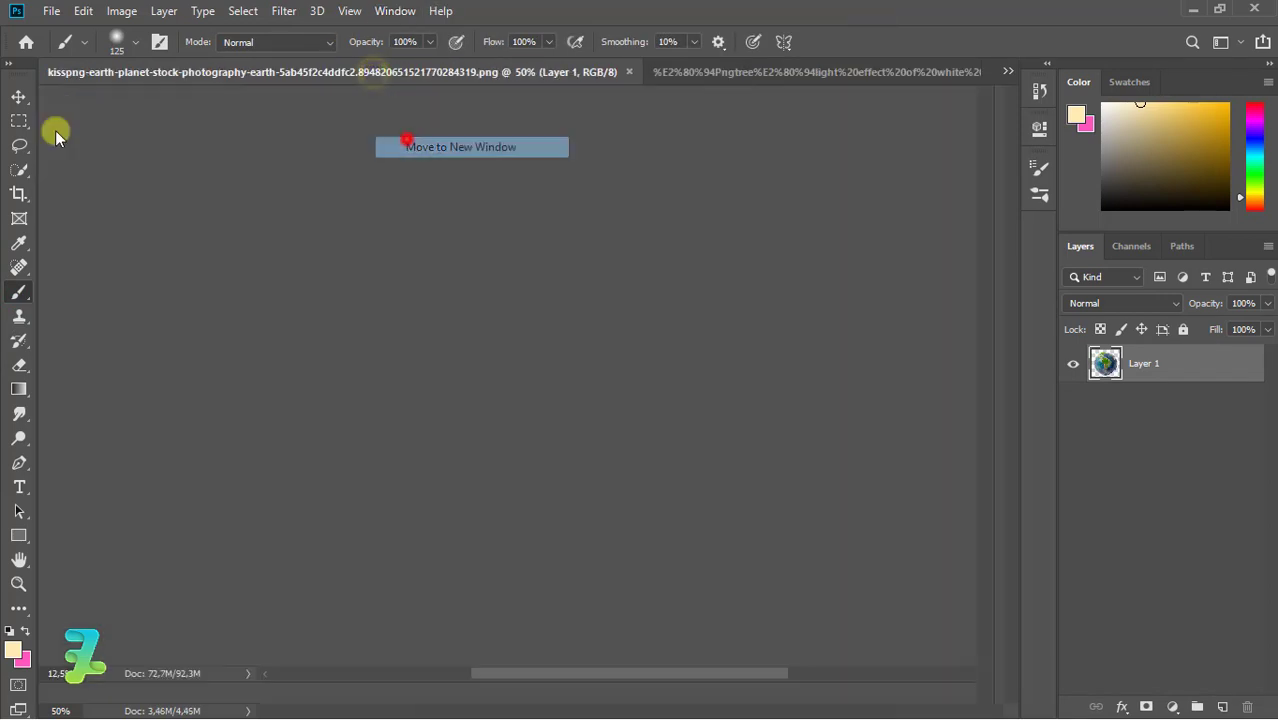
{"action": "left_click", "coordinate": [19, 96]}
{"action": "left_click", "coordinate": [734, 62]}
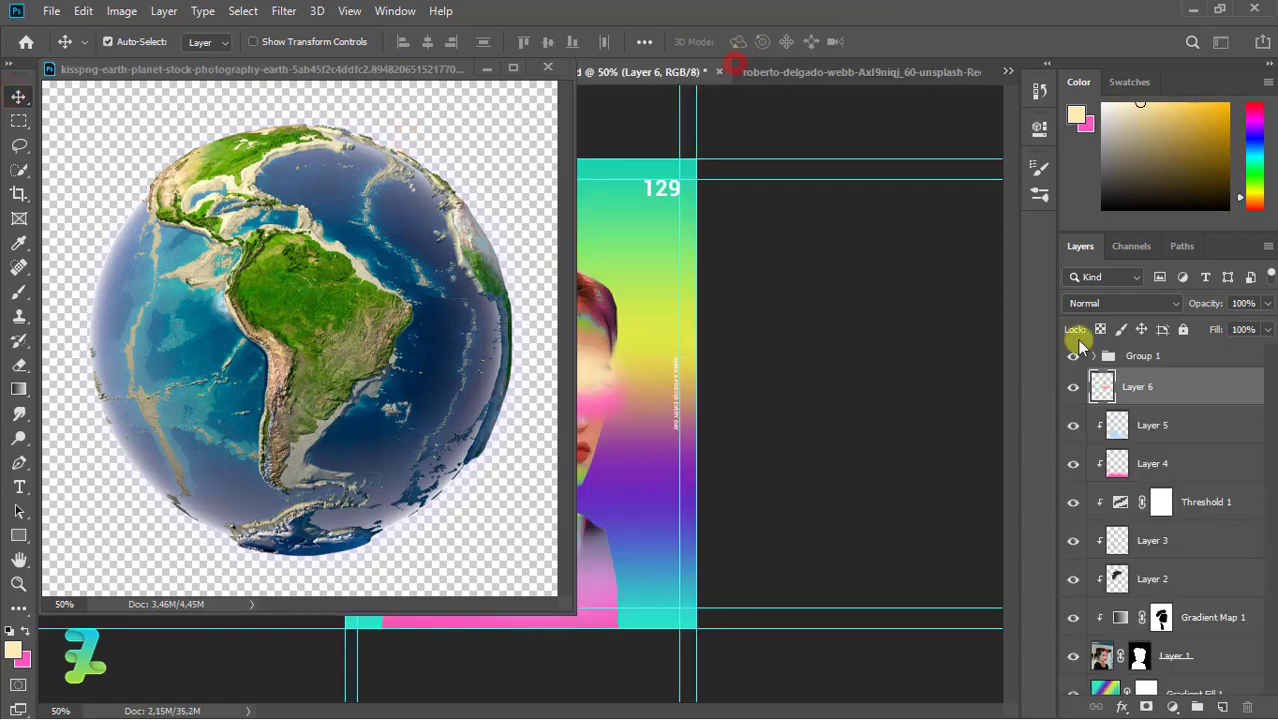
{"action": "type", "text": "95"}
{"action": "left_click", "coordinate": [522, 295]}
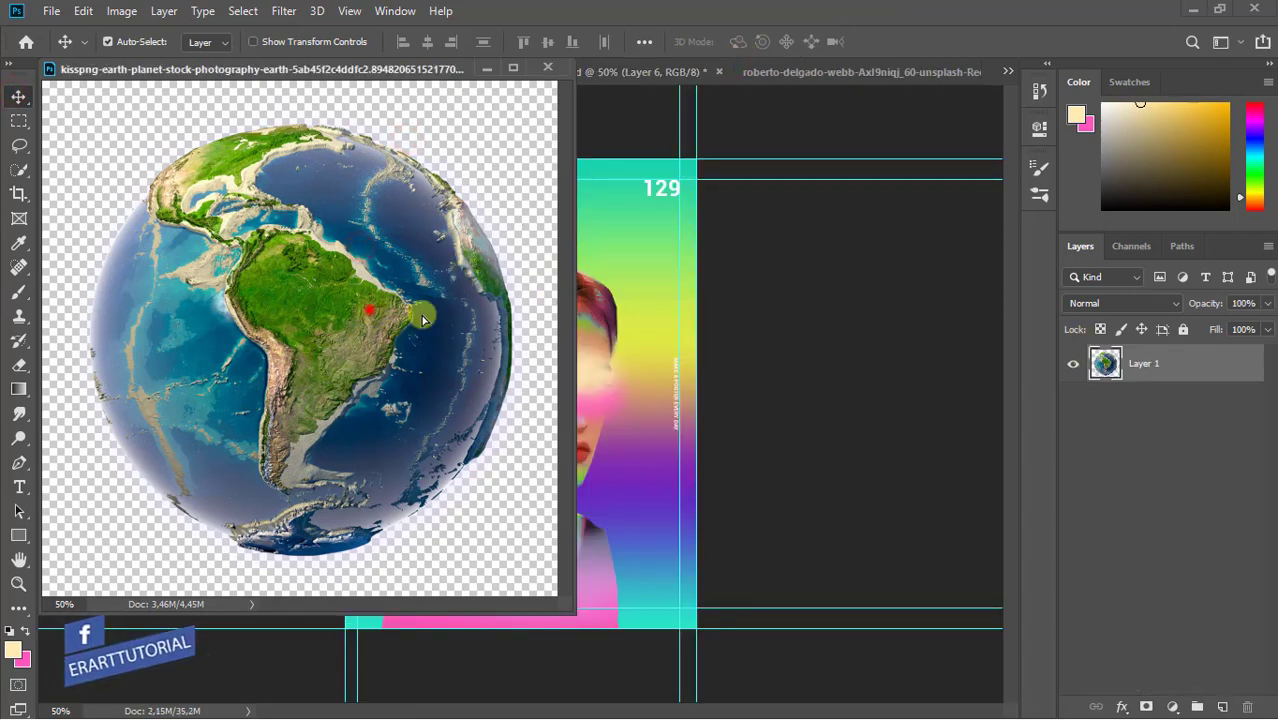
{"action": "left_click_drag", "start_coordinate": [422, 320], "coordinate": [668, 352]}
{"action": "left_click_drag", "start_coordinate": [330, 69], "coordinate": [408, 74]}
{"action": "left_click", "coordinate": [395, 11]}
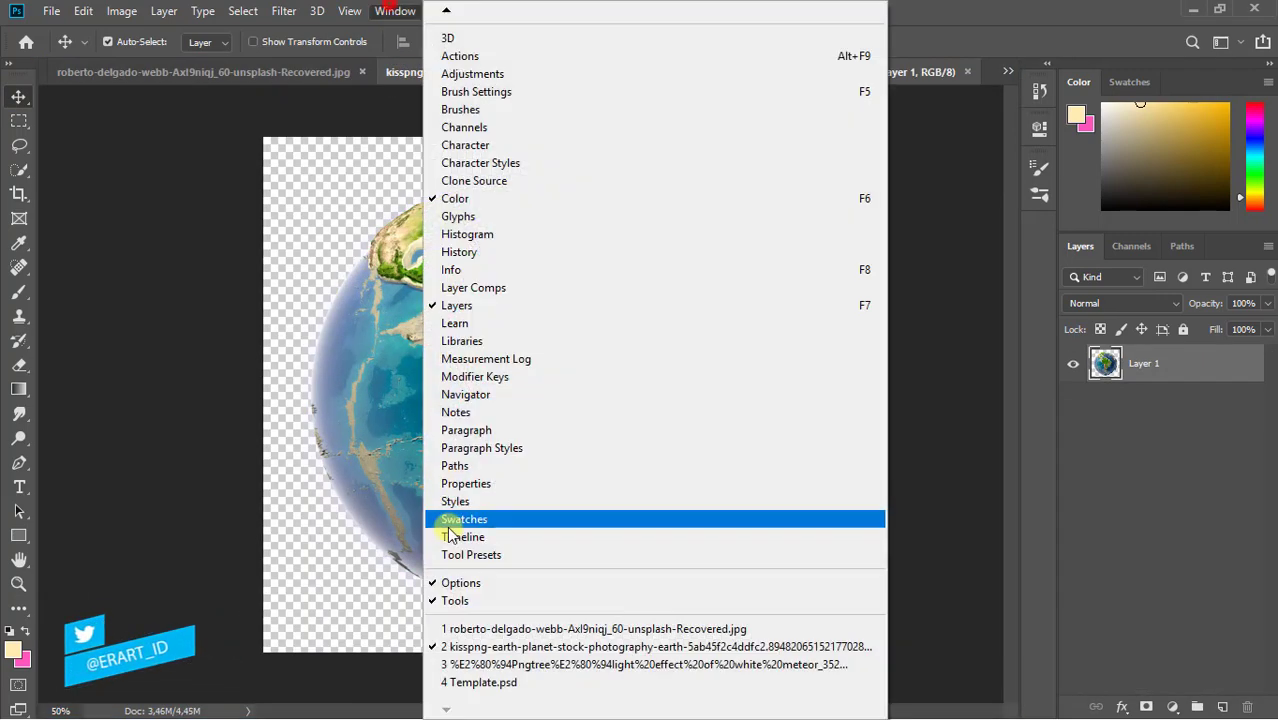
{"action": "left_click", "coordinate": [436, 682]}
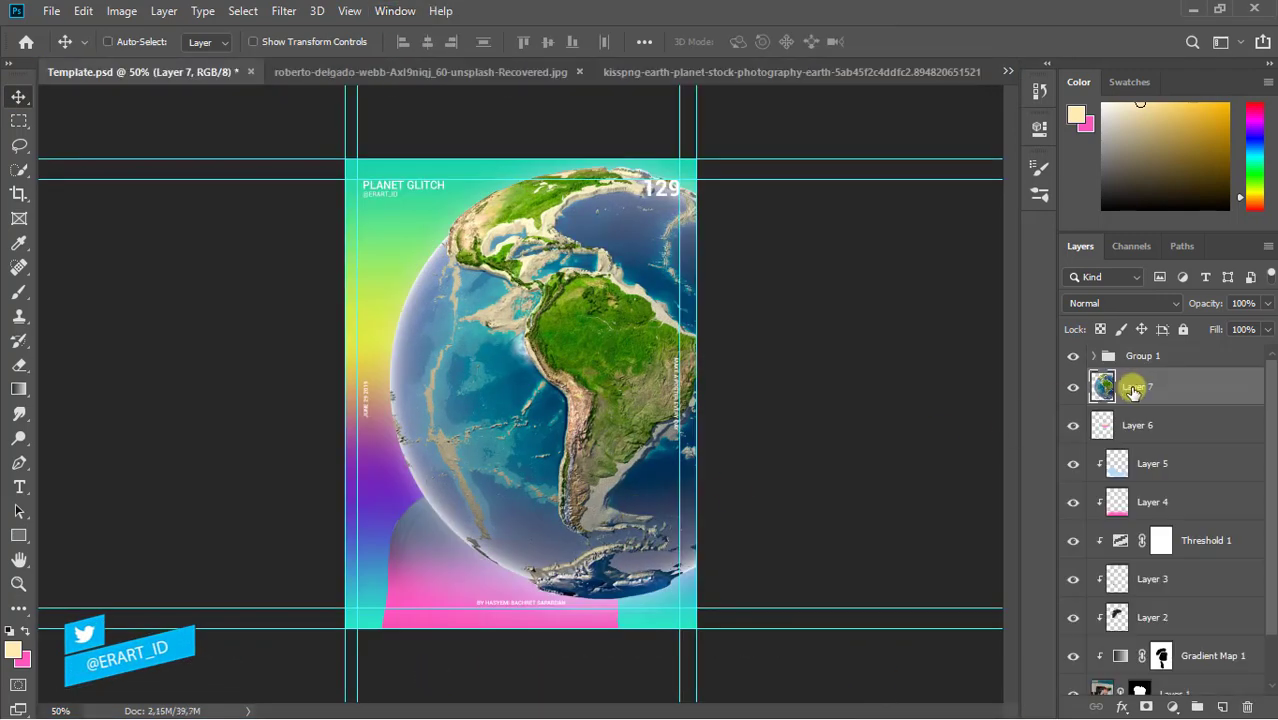
Free Transform the Earth down to about 7.90% and move it onto the upper face
{"action": "key", "text": "ctrl+t"}
{"action": "left_click_drag", "start_coordinate": [851, 131], "coordinate": [604, 337]}
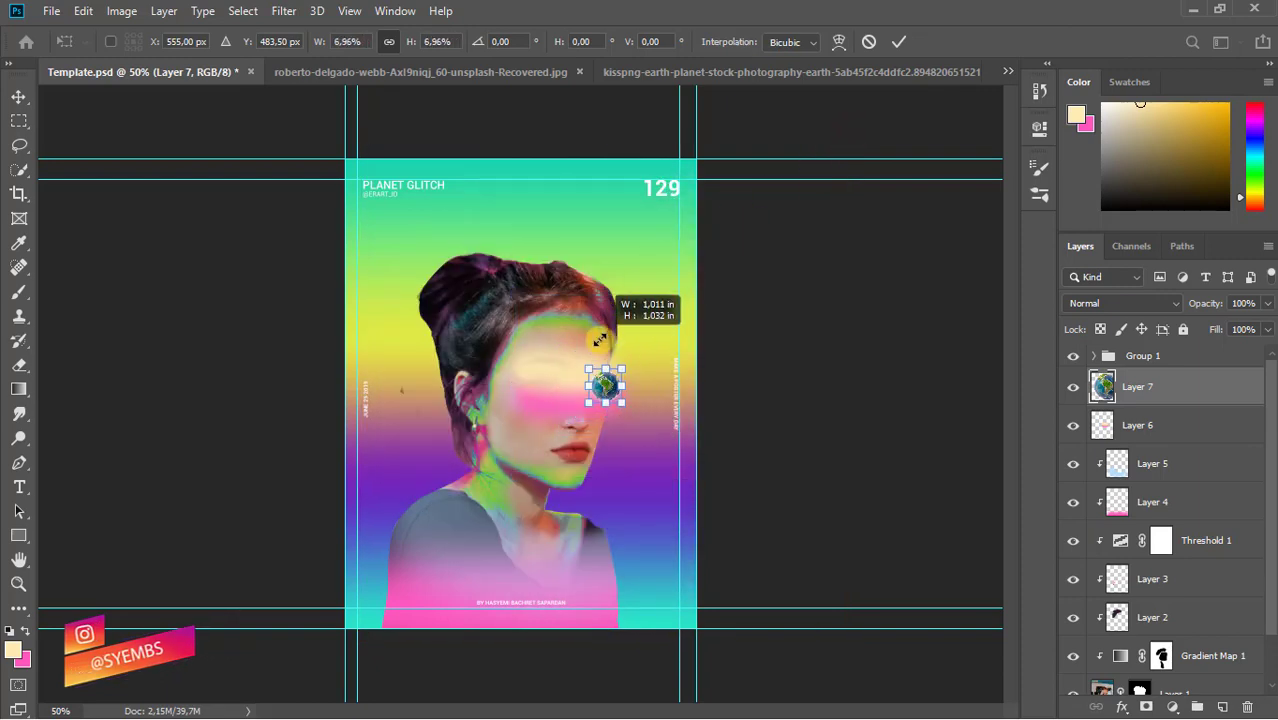
{"action": "left_click_drag", "start_coordinate": [604, 337], "coordinate": [597, 346]}
{"action": "left_click_drag", "start_coordinate": [606, 390], "coordinate": [598, 368]}
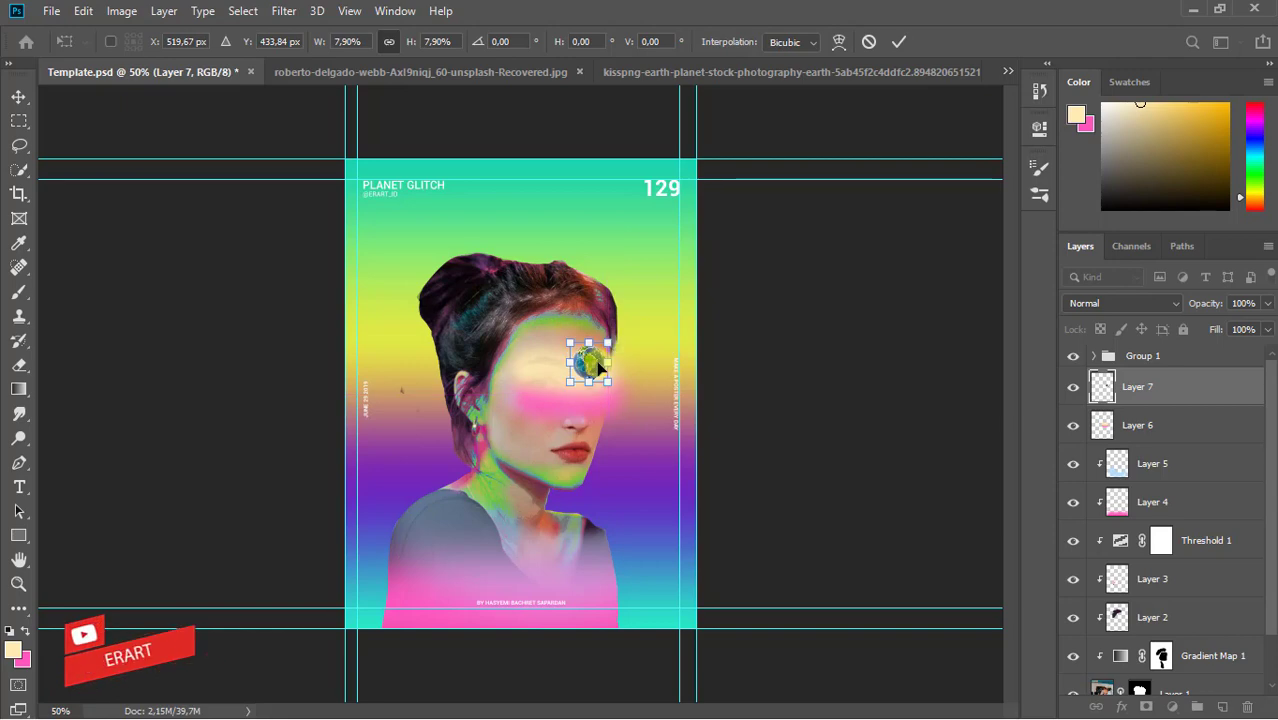
{"action": "key", "text": "ctrl+plus"}
{"action": "key", "text": "ctrl+plus"}
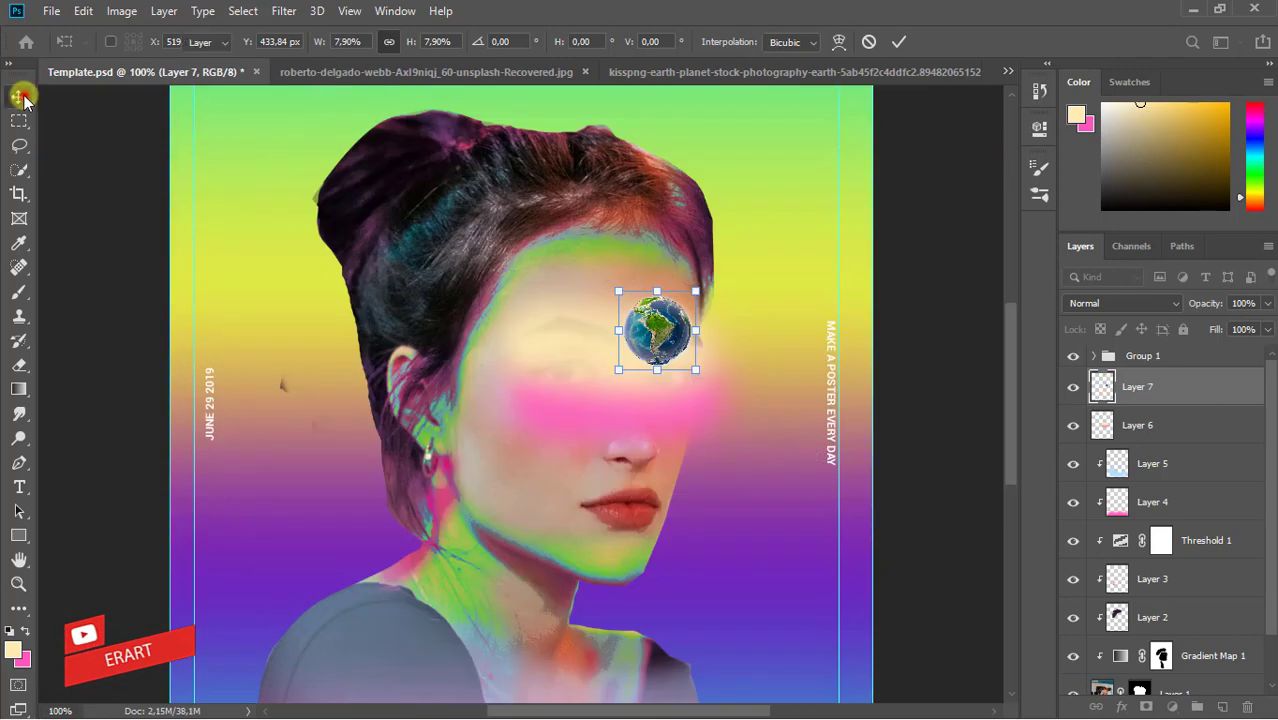
Commit the globe transform and draw a small 47 px circle below it
{"action": "left_click", "coordinate": [18, 96]}
{"action": "right_click", "coordinate": [18, 538]}
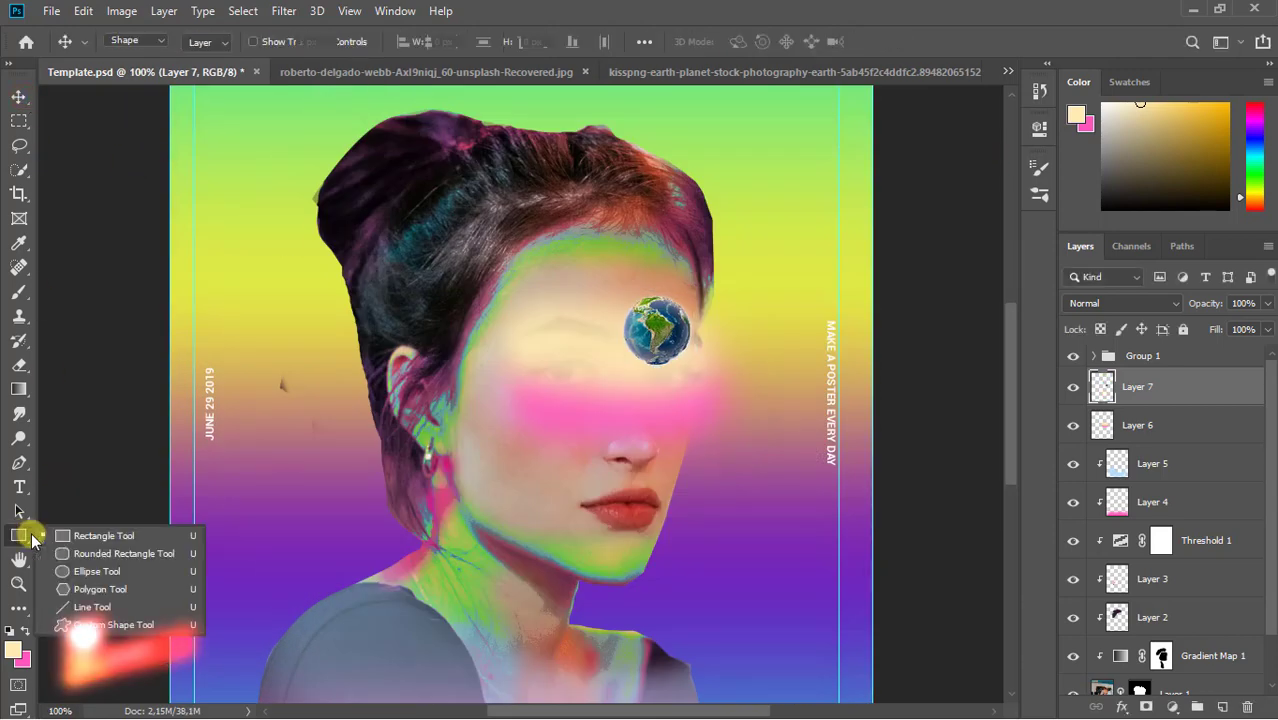
{"action": "left_click", "coordinate": [65, 560]}
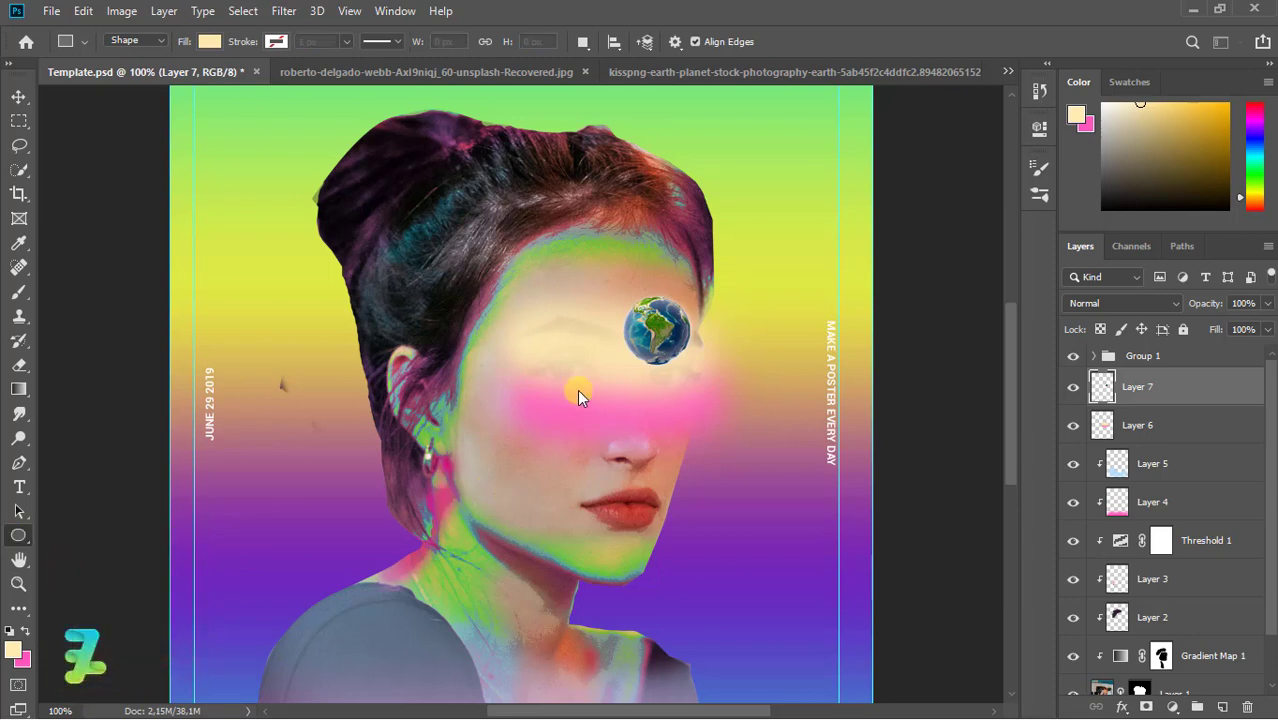
{"action": "left_click", "coordinate": [1222, 707]}
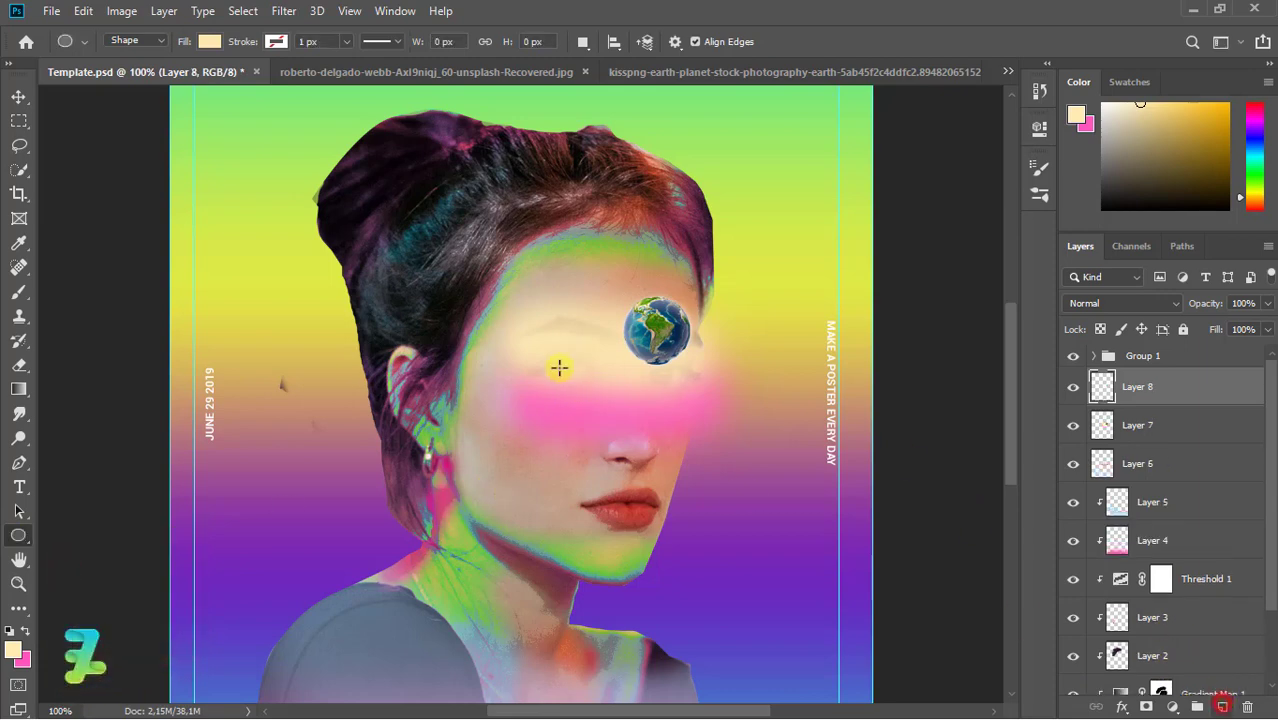
{"action": "mouse_move", "coordinate": [606, 406]}
{"action": "left_mouse_down"}
{"action": "mouse_move", "coordinate": [629, 422]}
{"action": "mouse_move", "coordinate": [616, 408]}
{"action": "left_mouse_up"}
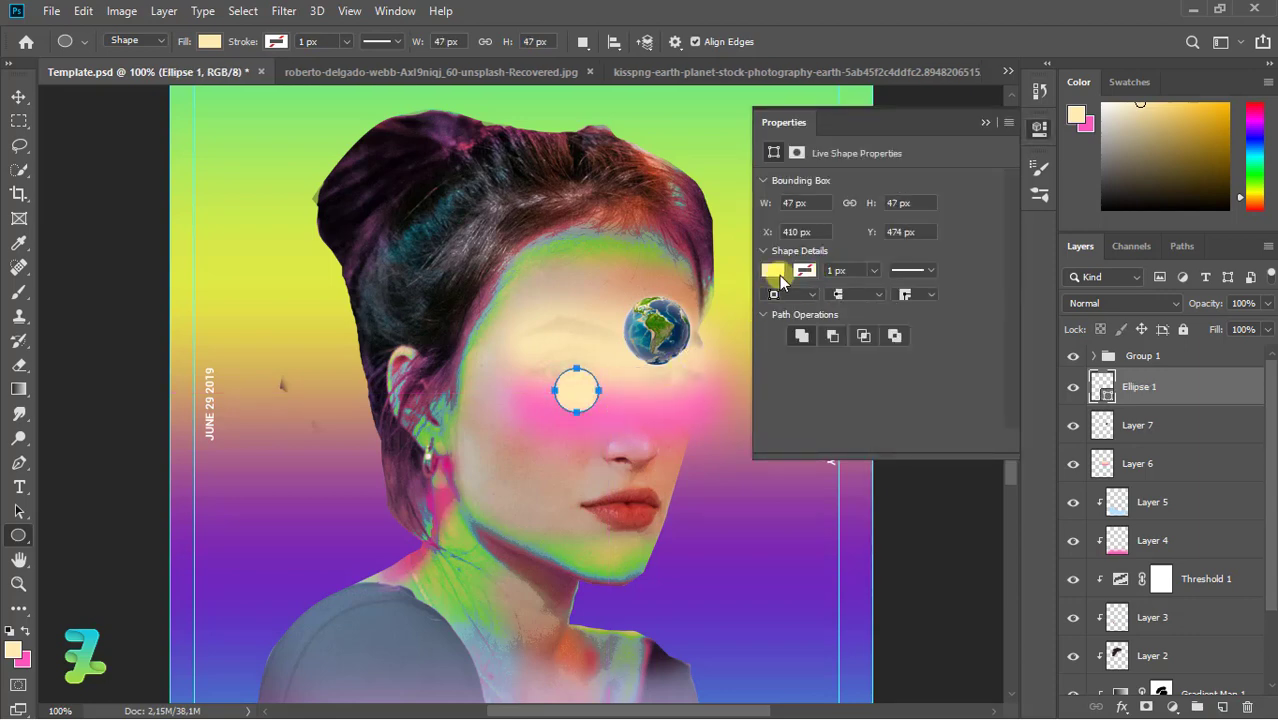
Give the circle a gradient fill with a dark teal left stop
{"action": "left_click", "coordinate": [776, 272]}
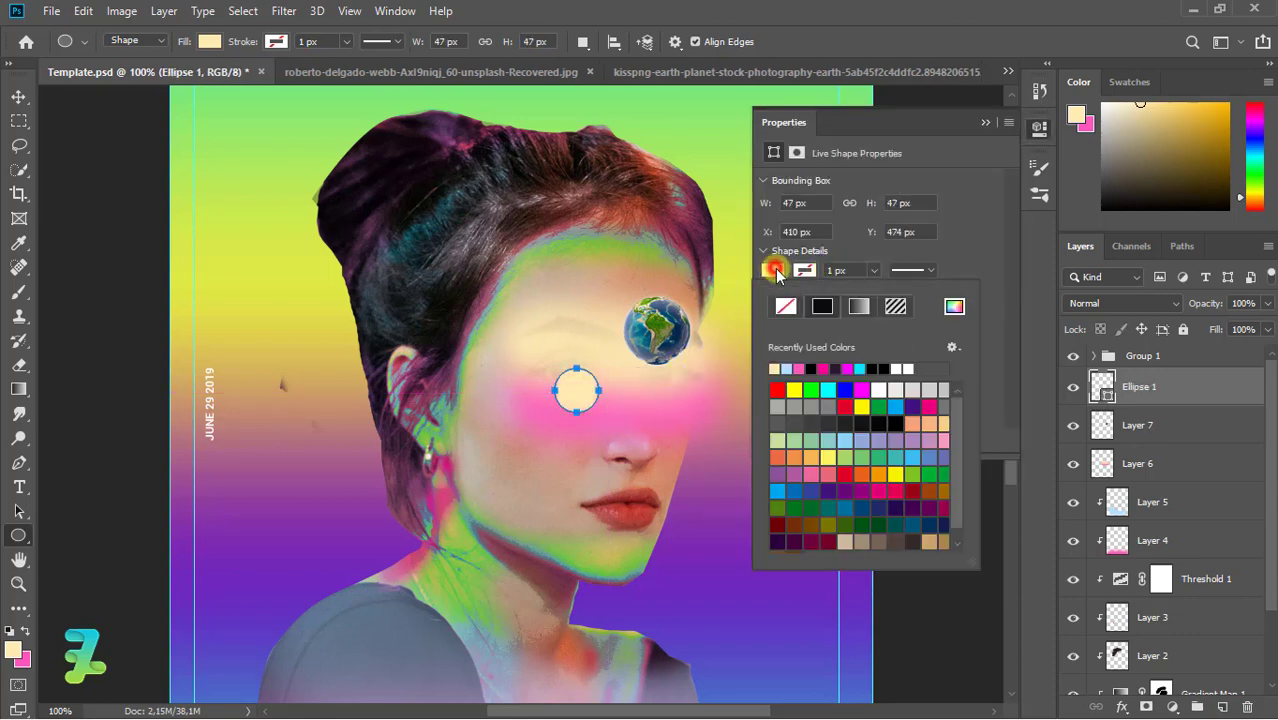
{"action": "left_click", "coordinate": [850, 306]}
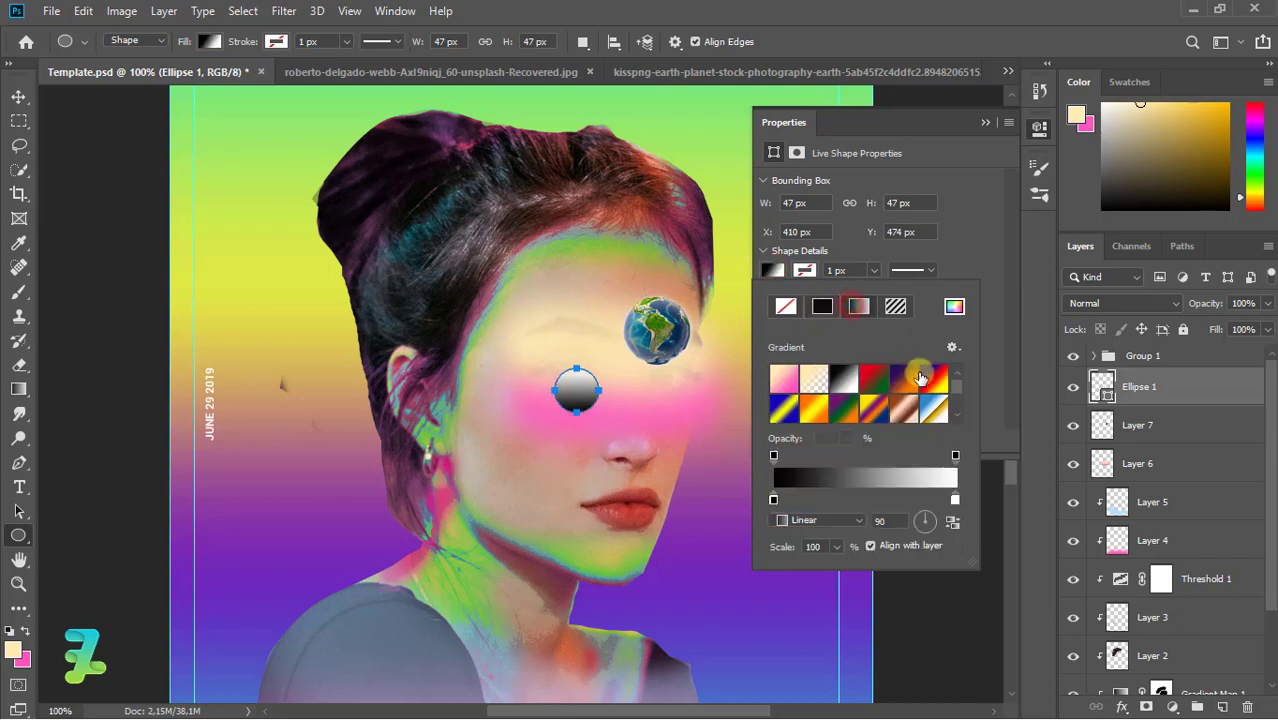
{"action": "left_click", "coordinate": [930, 410]}
{"action": "left_click", "coordinate": [843, 378]}
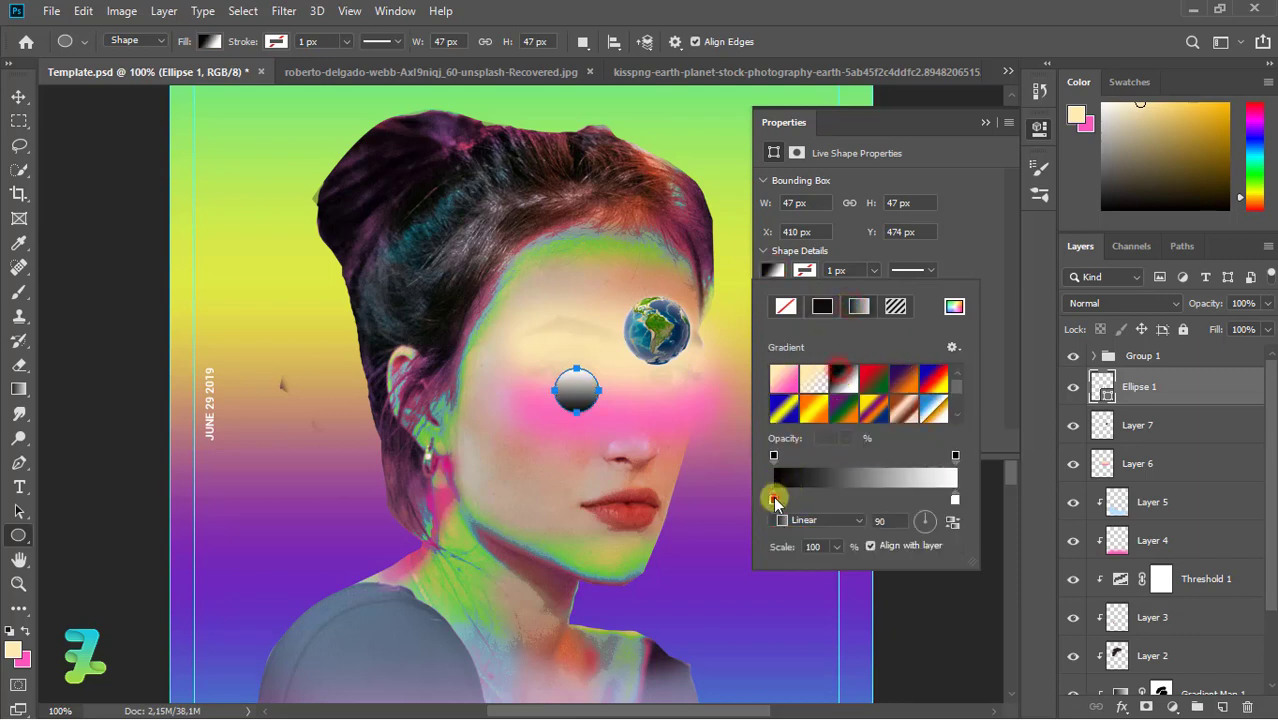
{"action": "double_click", "coordinate": [773, 498]}
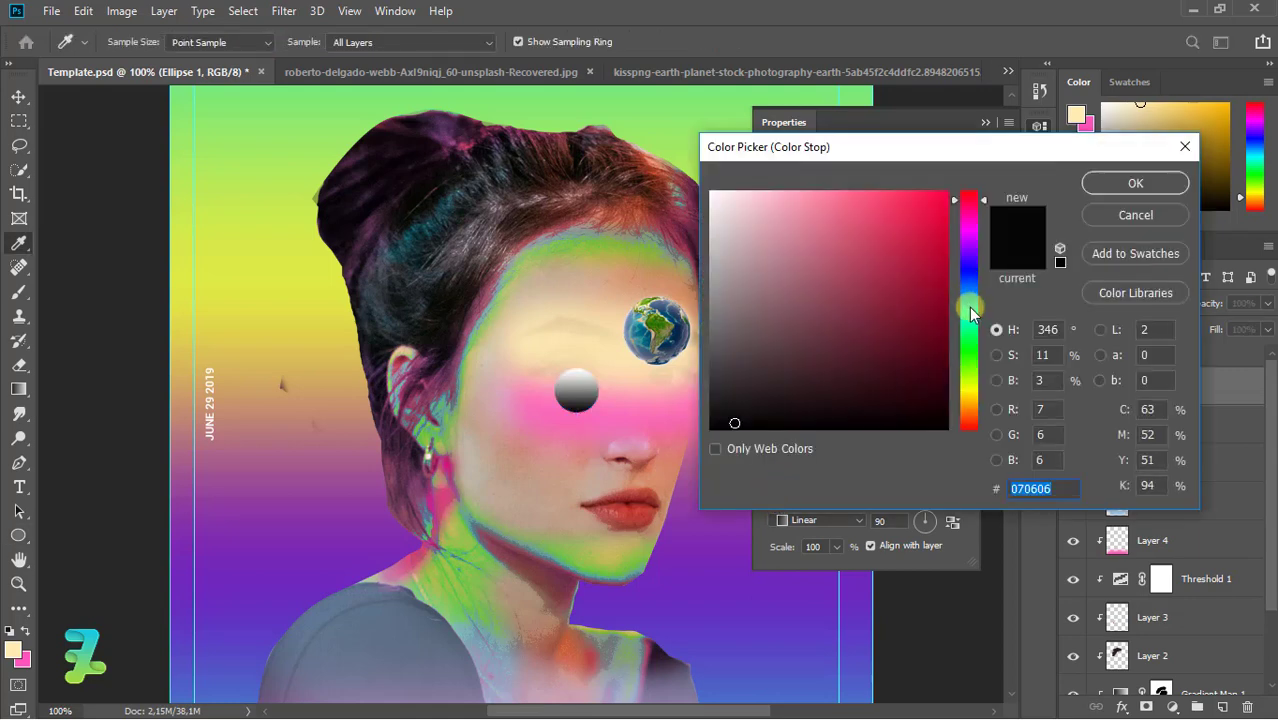
{"action": "left_click", "coordinate": [970, 310]}
{"action": "left_click", "coordinate": [918, 300]}
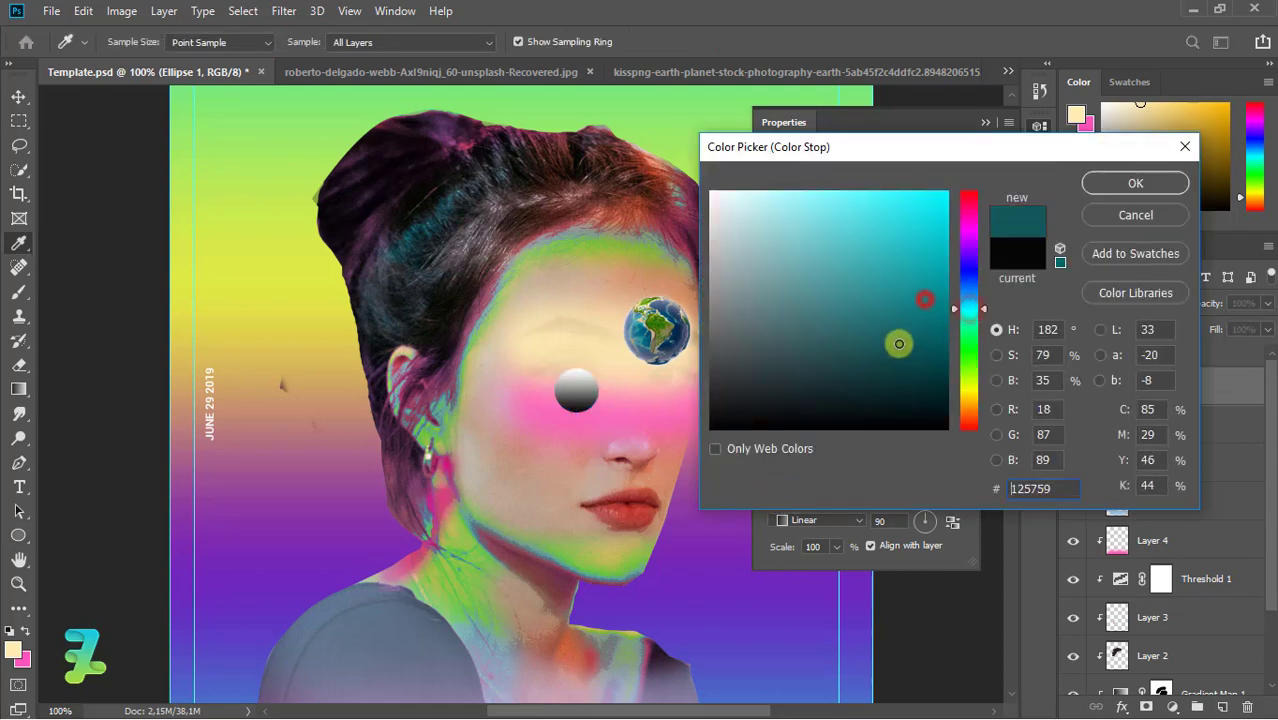
{"action": "left_click", "coordinate": [1123, 182]}
Set the gradient's right stop to bright cyan
{"action": "double_click", "coordinate": [955, 491]}
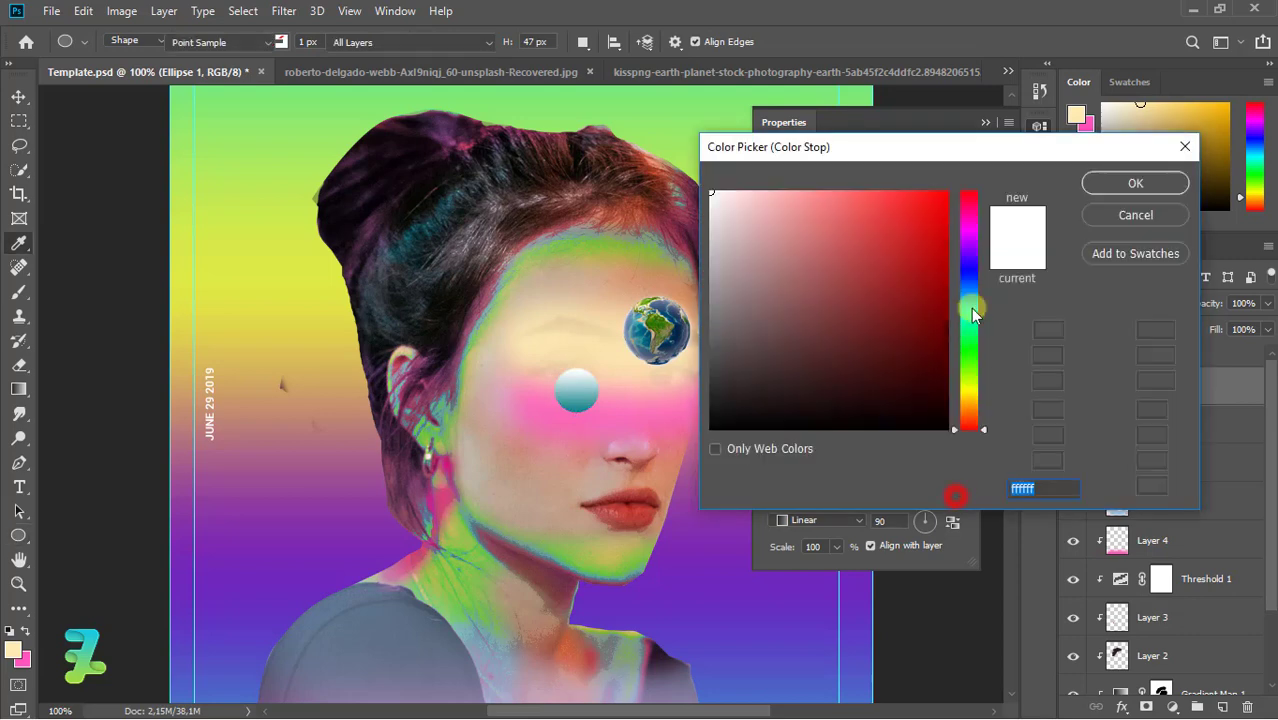
{"action": "left_click", "coordinate": [971, 302]}
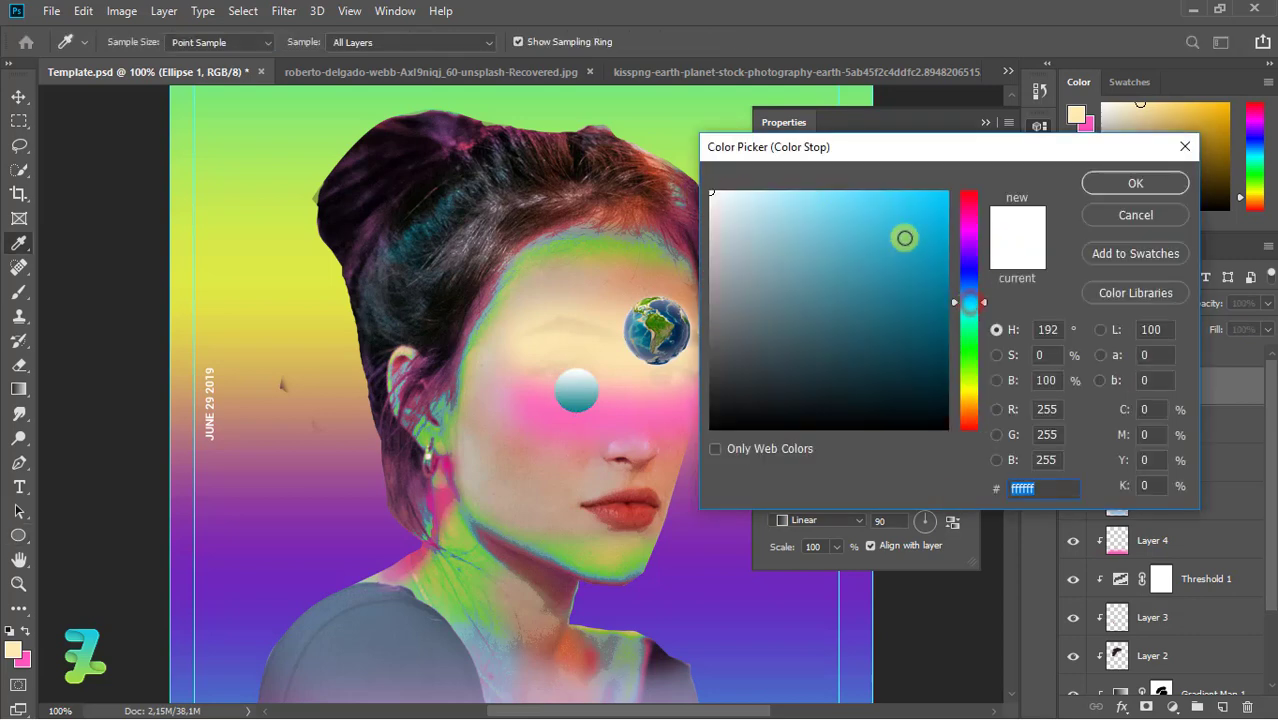
{"action": "left_click_drag", "start_coordinate": [904, 238], "coordinate": [948, 190]}
{"action": "left_click_drag", "start_coordinate": [969, 300], "coordinate": [972, 316]}
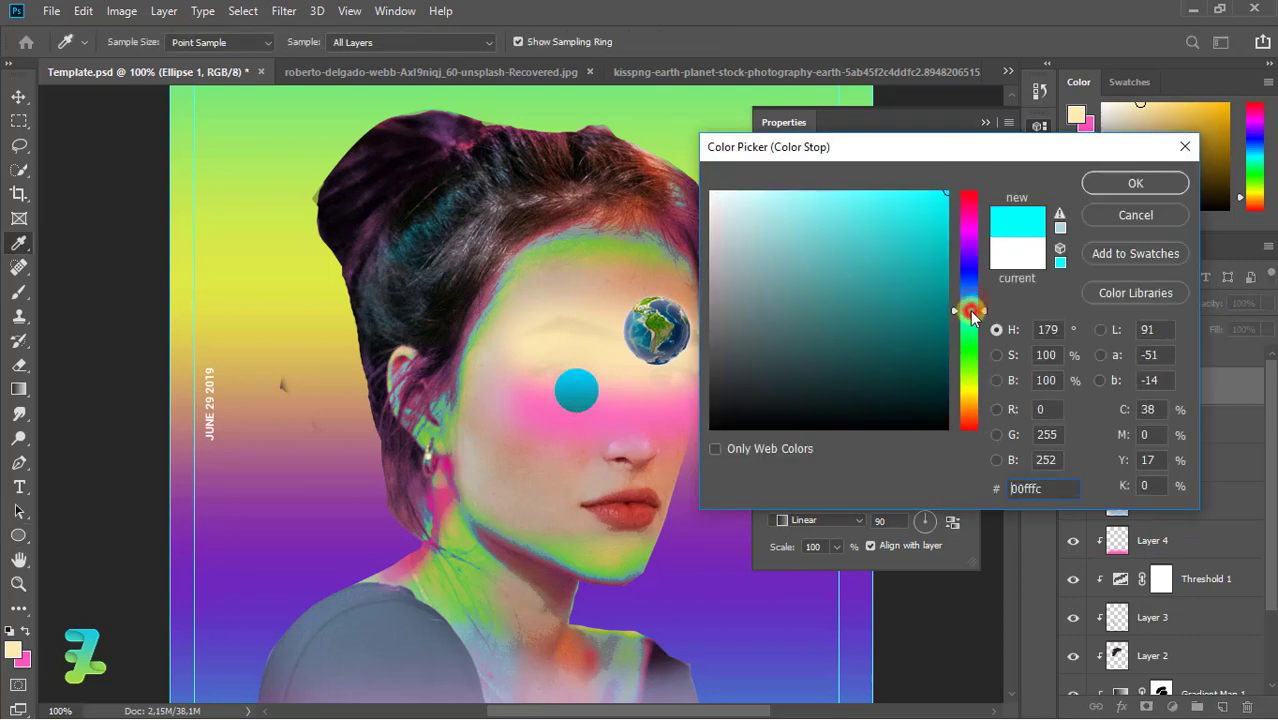
{"action": "left_click", "coordinate": [1099, 186]}
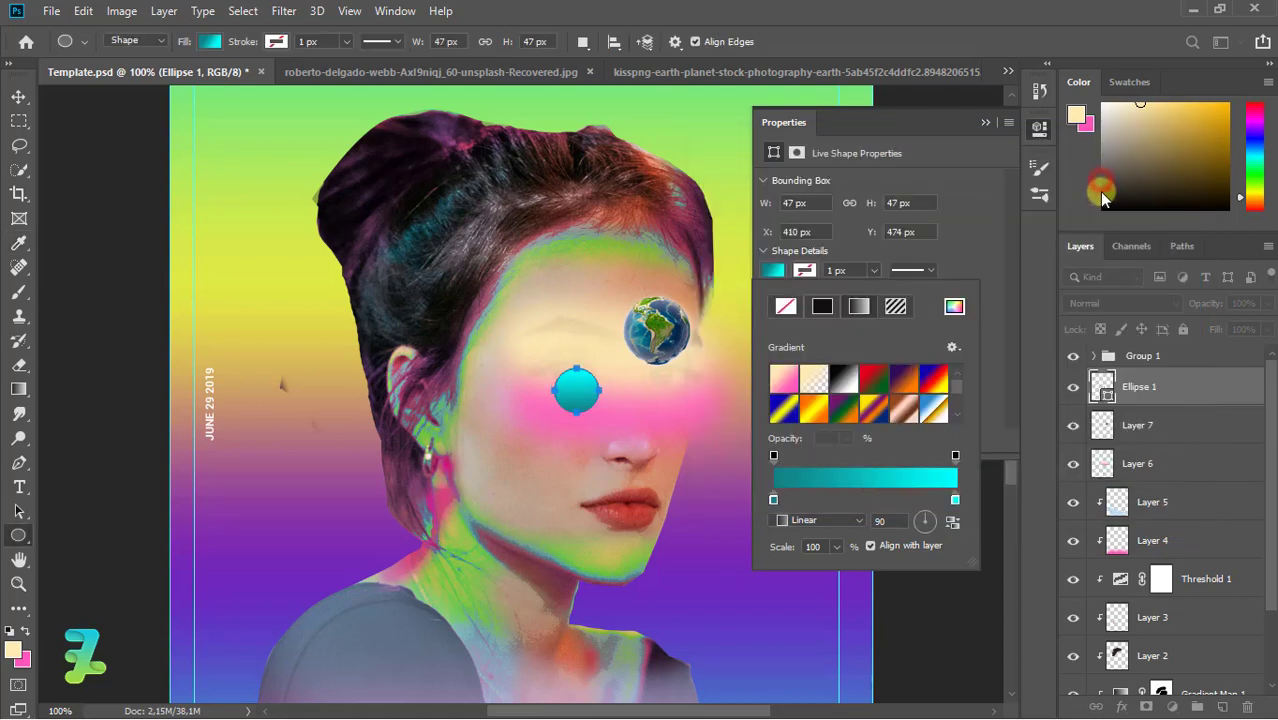
{"action": "left_click", "coordinate": [984, 122]}
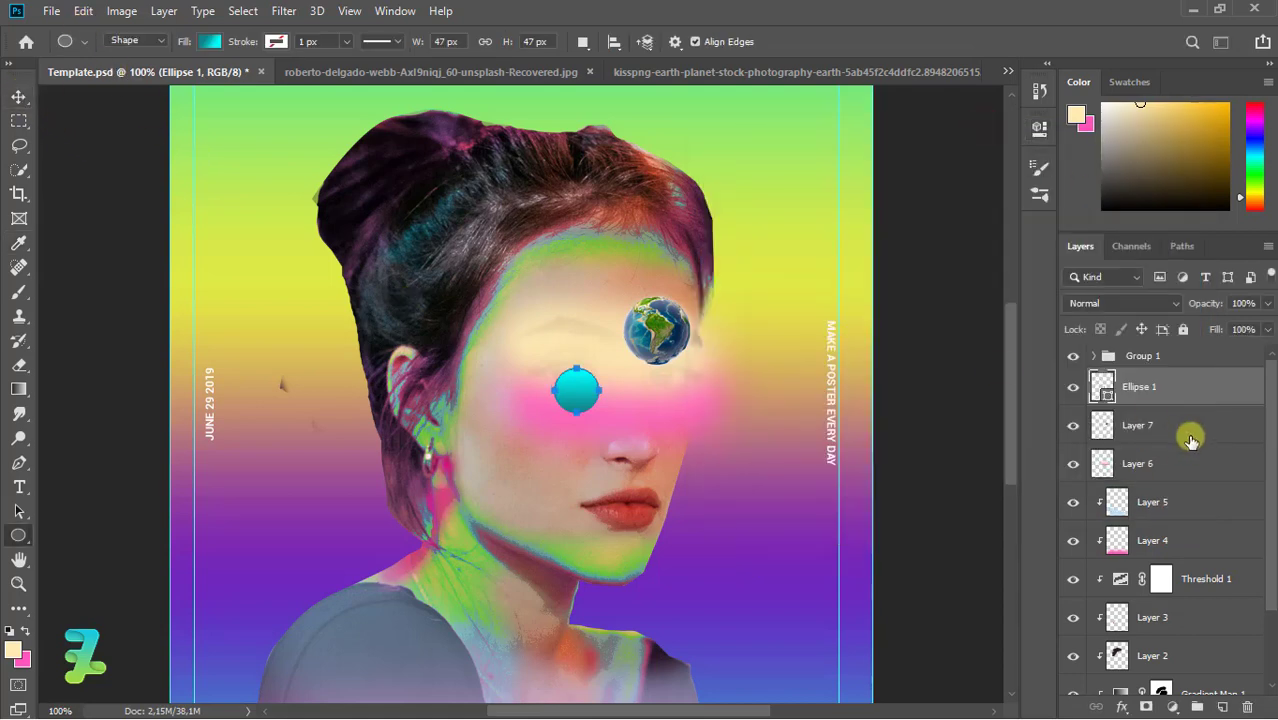
{"action": "left_click", "coordinate": [205, 40]}
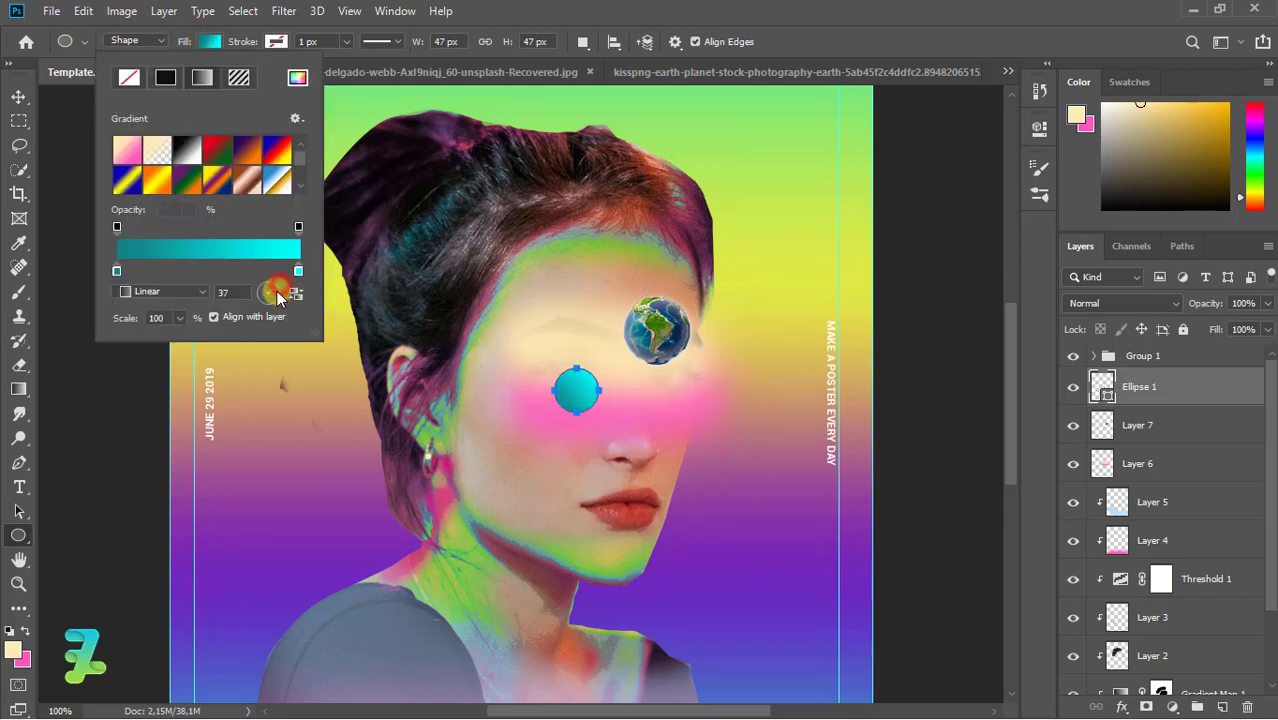
Move the cyan circle up and set the brush colour to white
{"action": "left_click", "coordinate": [63, 106]}
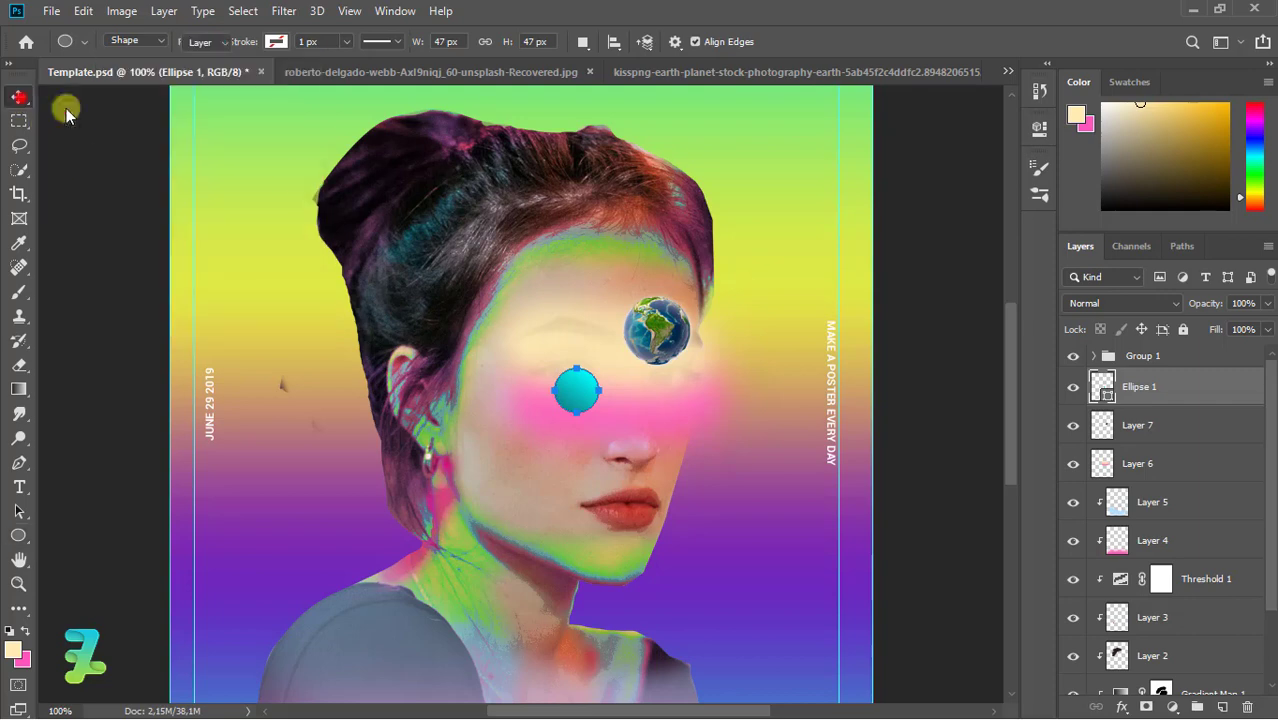
{"action": "left_click", "coordinate": [18, 96]}
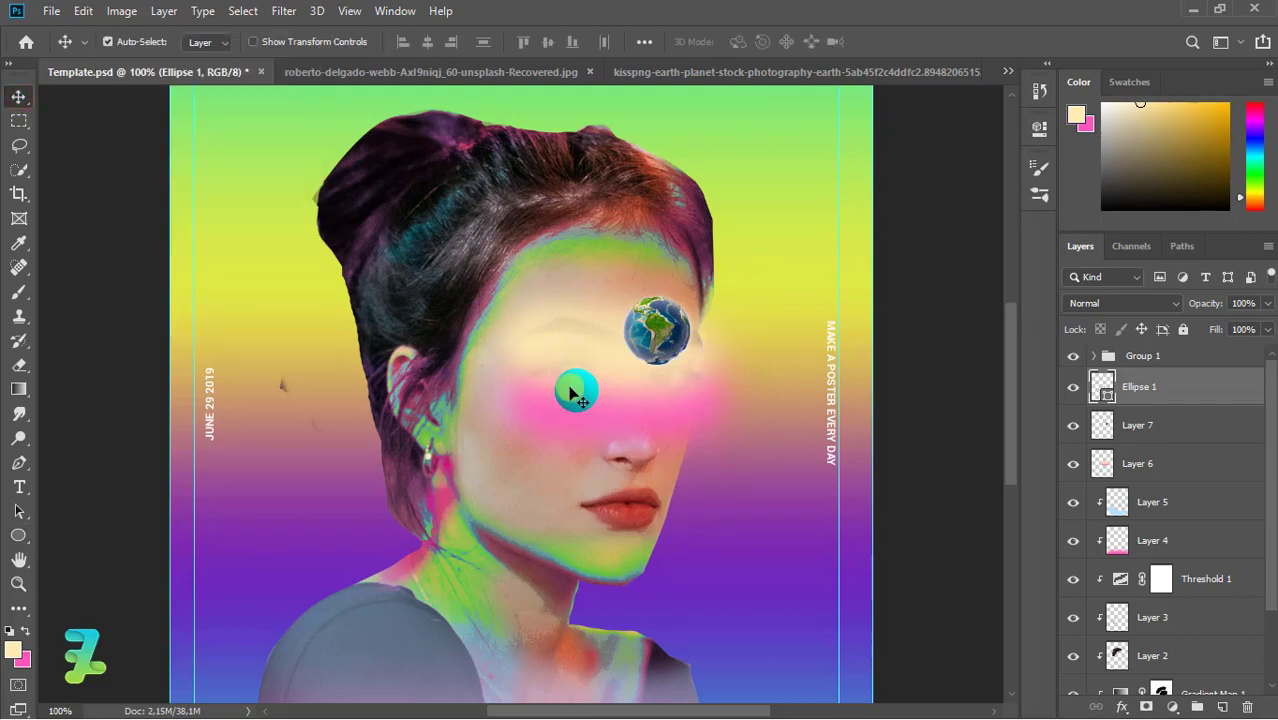
{"action": "left_click_drag", "start_coordinate": [570, 395], "coordinate": [570, 376]}
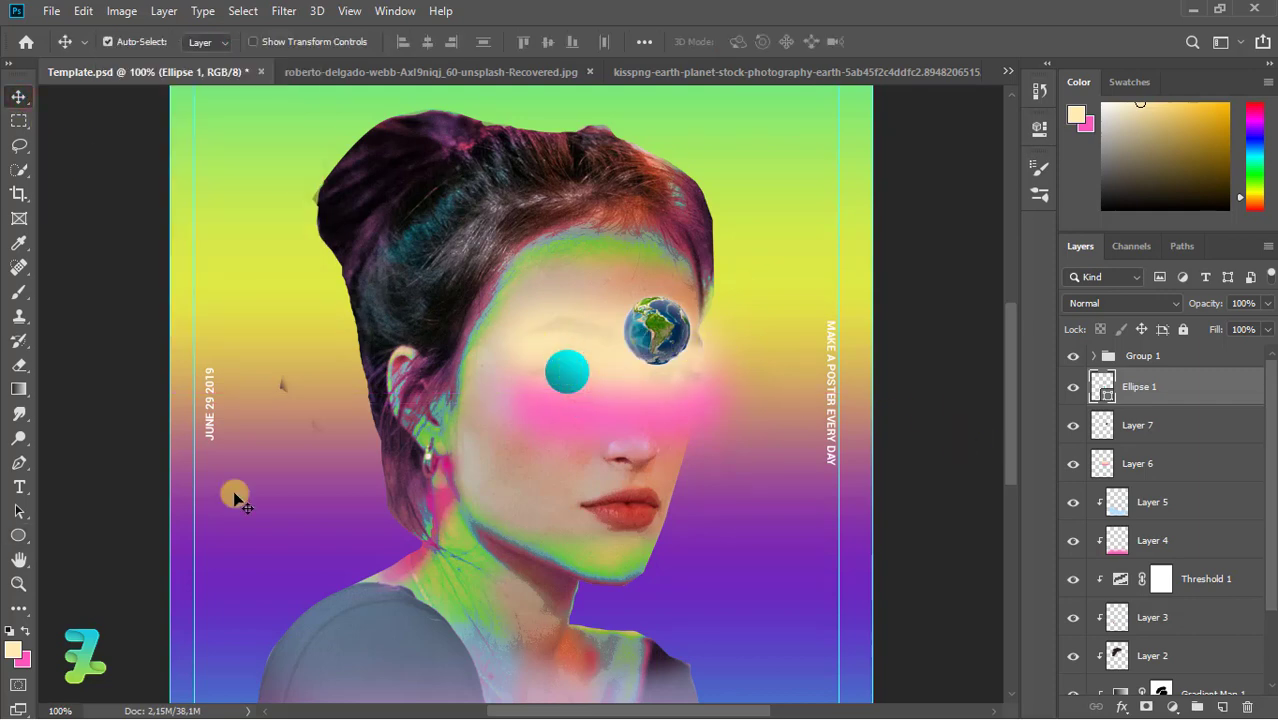
{"action": "left_click", "coordinate": [18, 291]}
{"action": "left_click", "coordinate": [13, 650]}
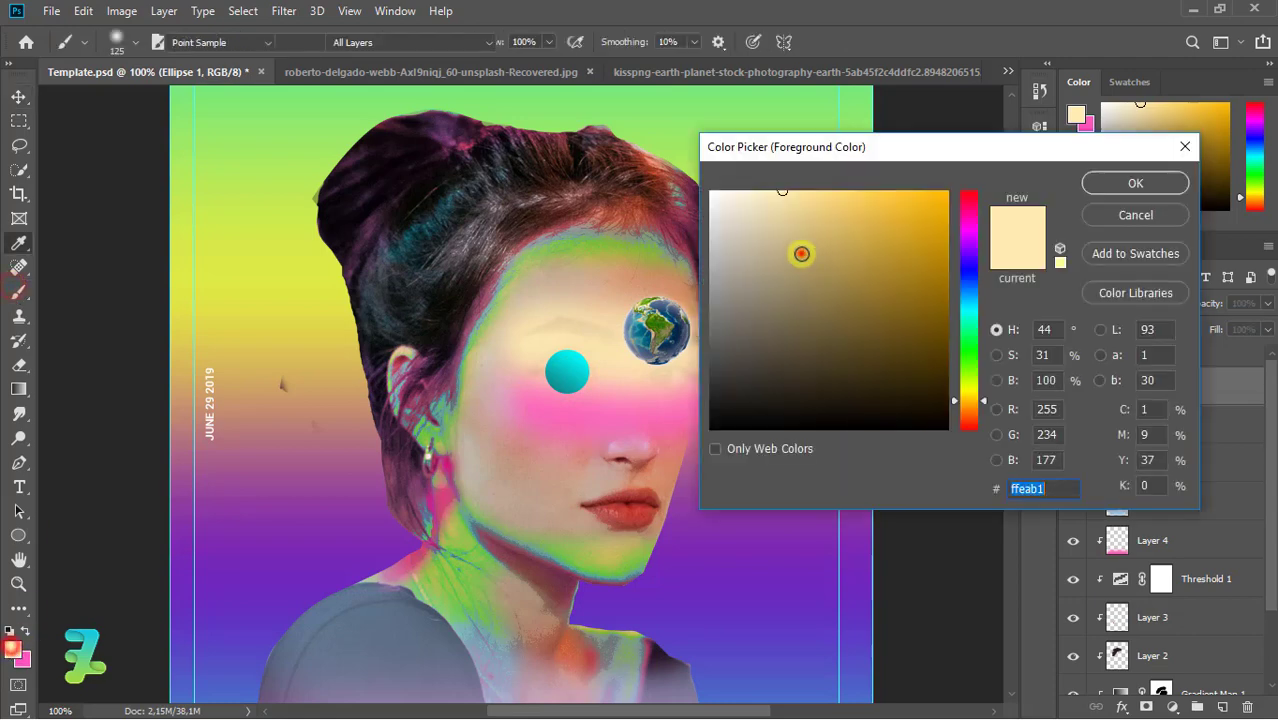
{"action": "left_click", "coordinate": [1110, 183]}
Clip a new paint layer to the circle for white shading
{"action": "right_click", "coordinate": [1195, 384]}
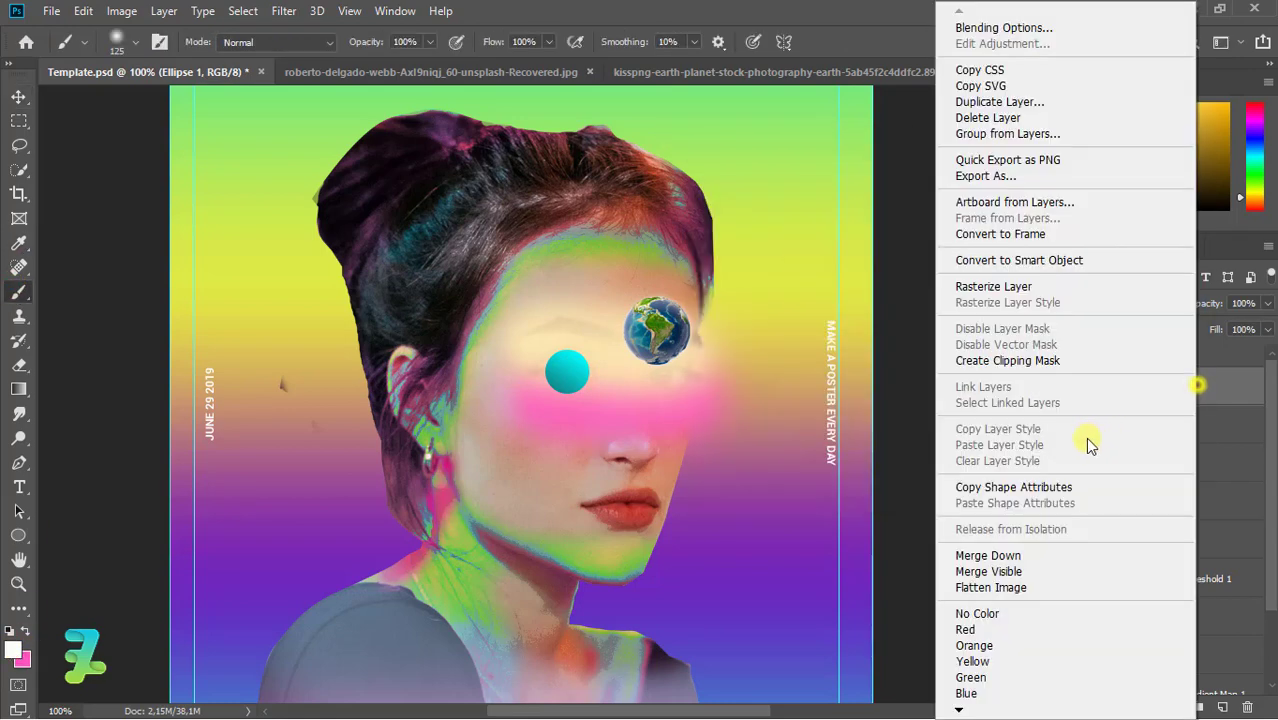
{"action": "left_click", "coordinate": [1025, 366]}
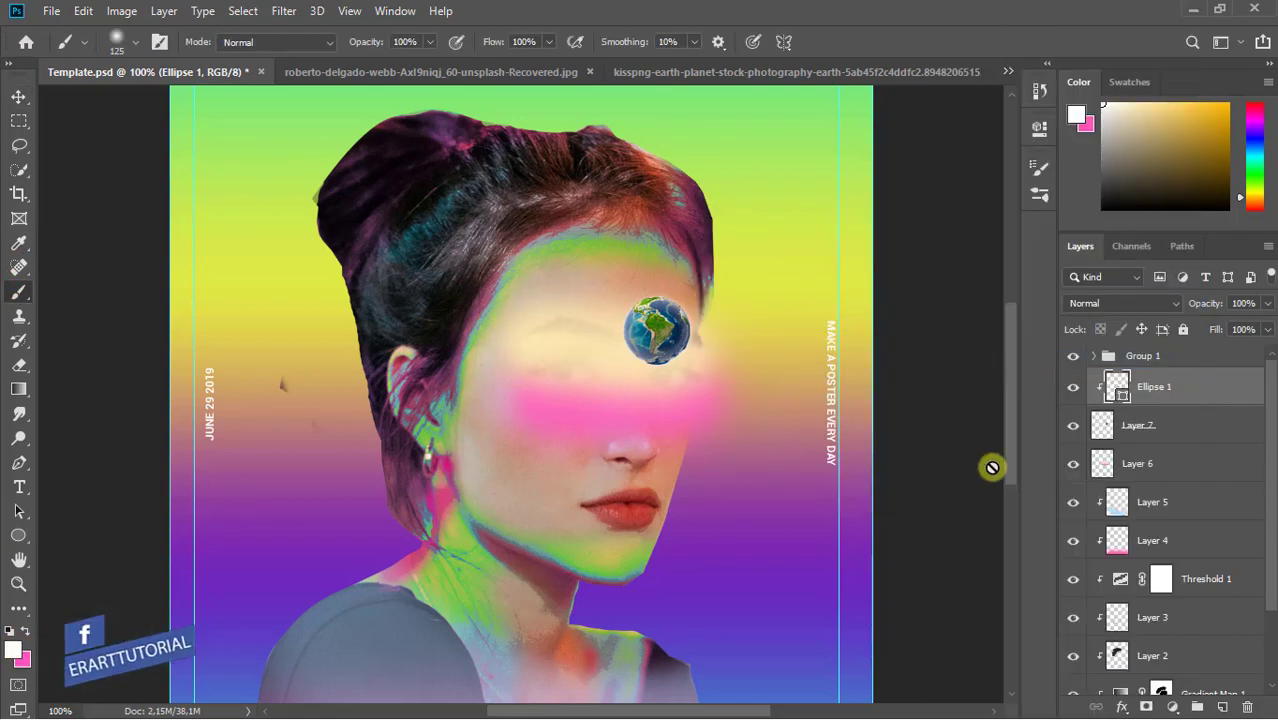
{"action": "key", "text": "ctrl+z"}
{"action": "right_click", "coordinate": [1192, 392]}
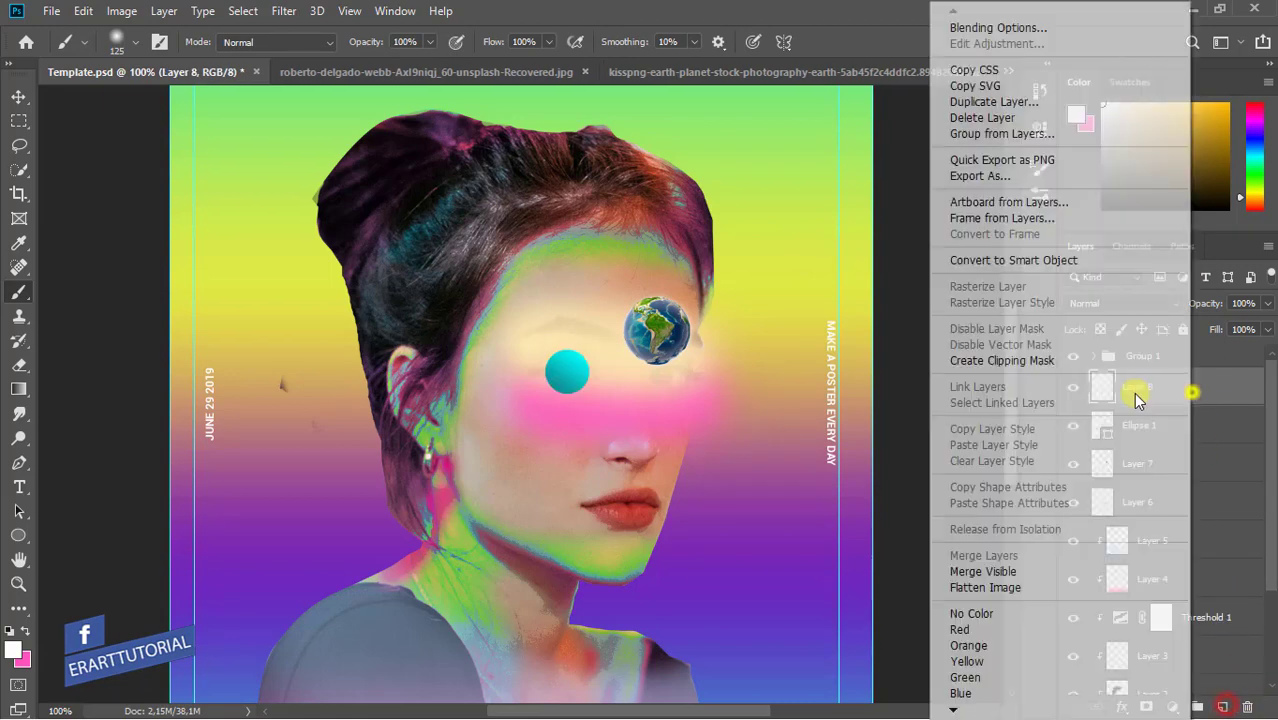
{"action": "left_click", "coordinate": [1038, 362]}
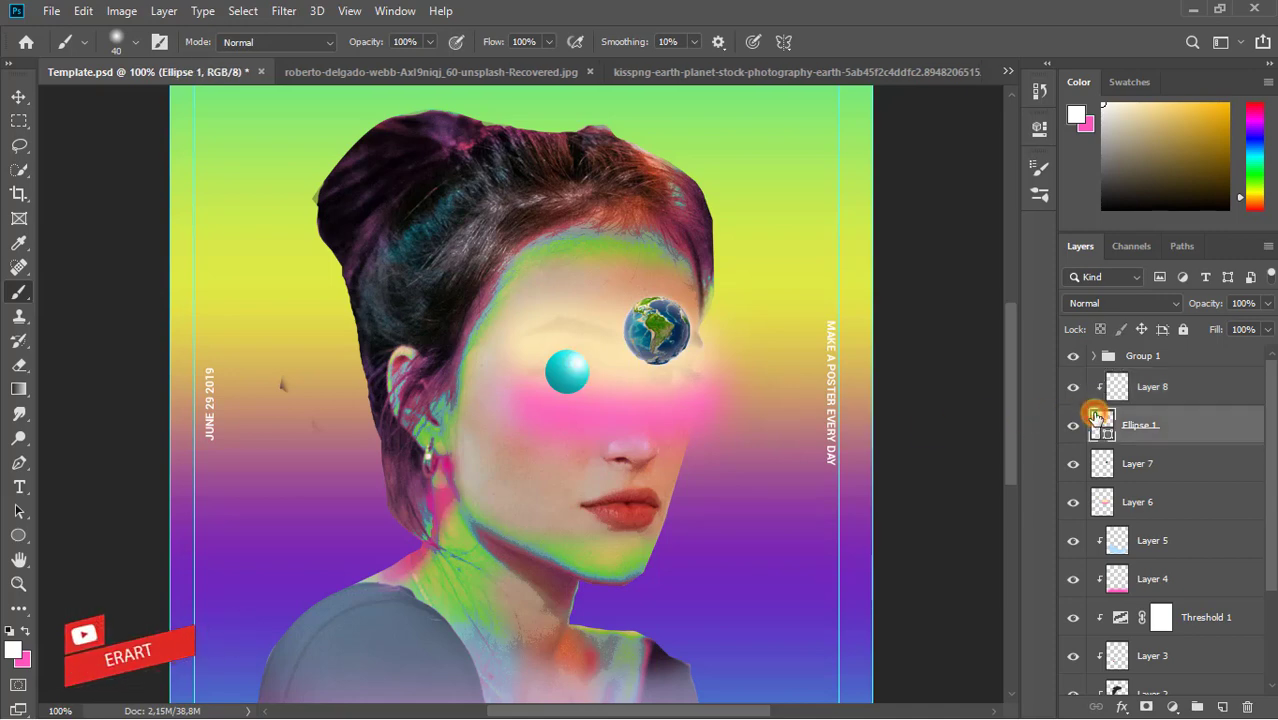
Duplicate Ellipse 1, move the original onto the left cheek and enlarge it to 155%
{"action": "left_click_drag", "start_coordinate": [1097, 424], "coordinate": [1096, 435]}
{"action": "left_click", "coordinate": [1102, 460]}
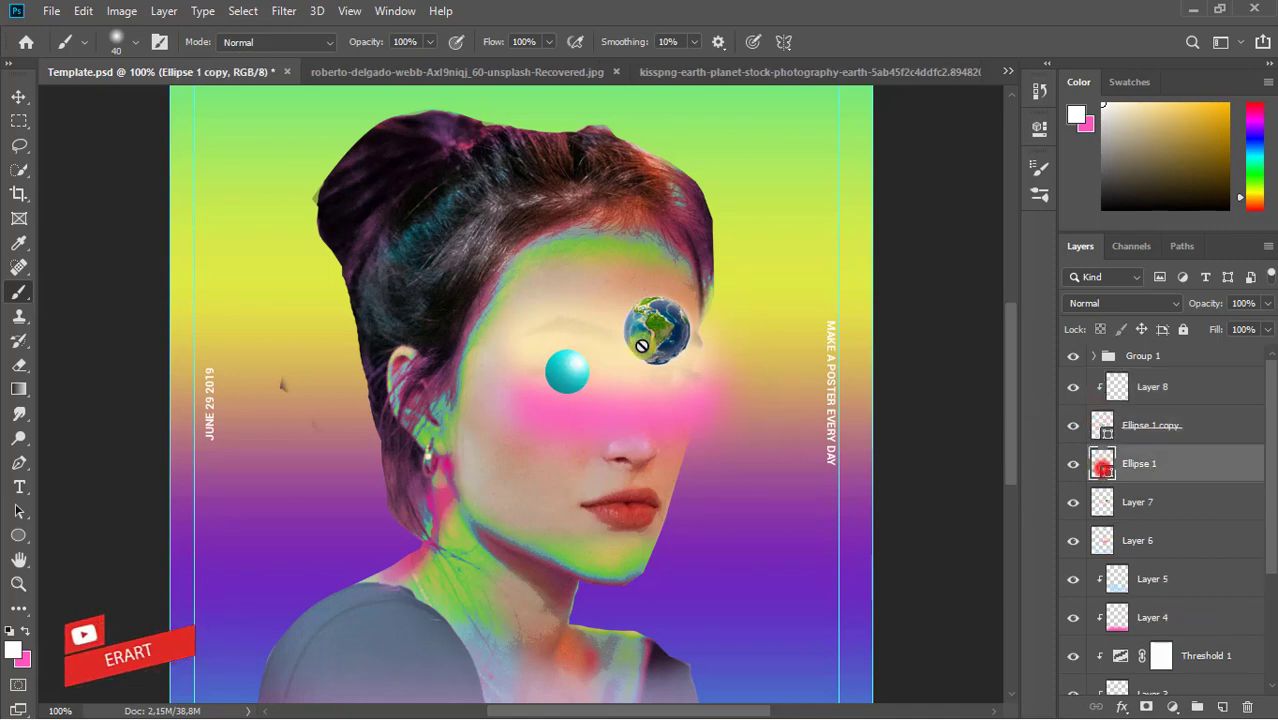
{"action": "left_click", "coordinate": [15, 97]}
{"action": "key", "text": "Left"}
{"action": "key", "text": "Left"}
{"action": "key", "text": "Left"}
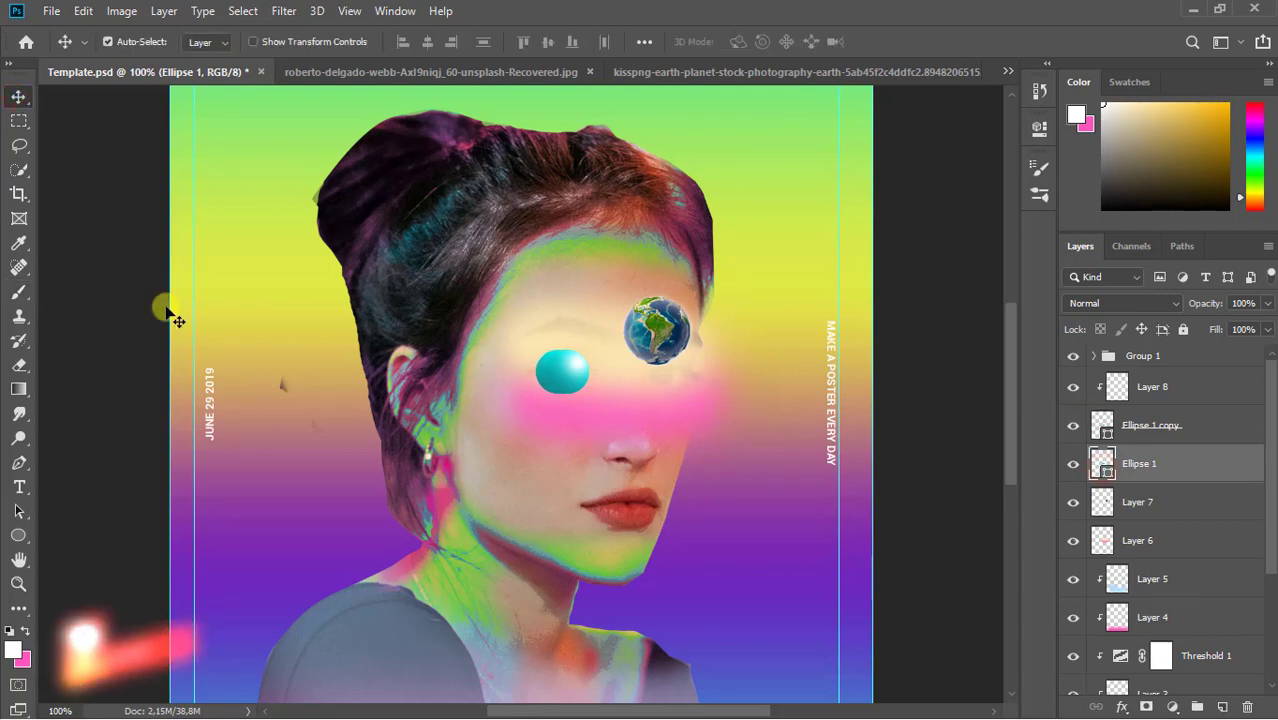
{"action": "key", "text": "Left"}
{"action": "key", "text": "Left"}
{"action": "key", "text": "Left"}
{"action": "key", "text": "Left"}
{"action": "key", "text": "Left"}
{"action": "key", "text": "Left"}
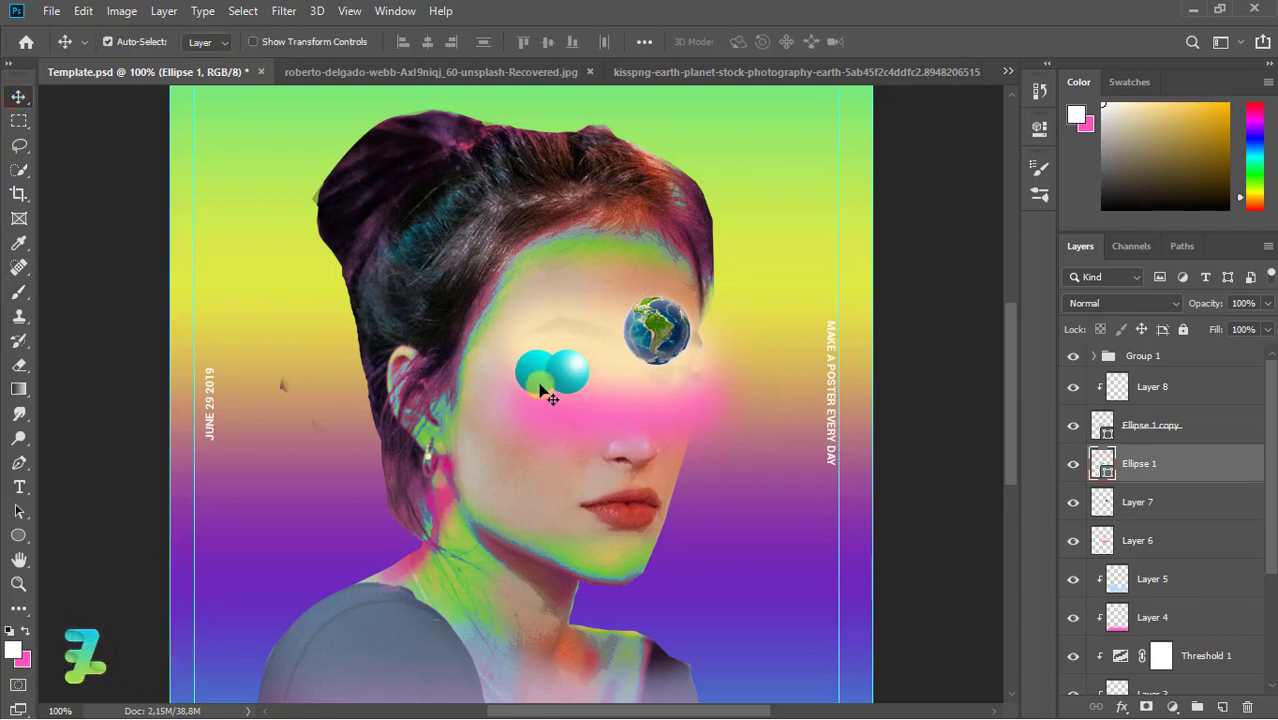
{"action": "mouse_move", "coordinate": [528, 378]}
{"action": "left_mouse_down"}
{"action": "mouse_move", "coordinate": [470, 471]}
{"action": "mouse_move", "coordinate": [537, 416]}
{"action": "left_mouse_up"}
{"action": "key", "text": "ctrl+t"}
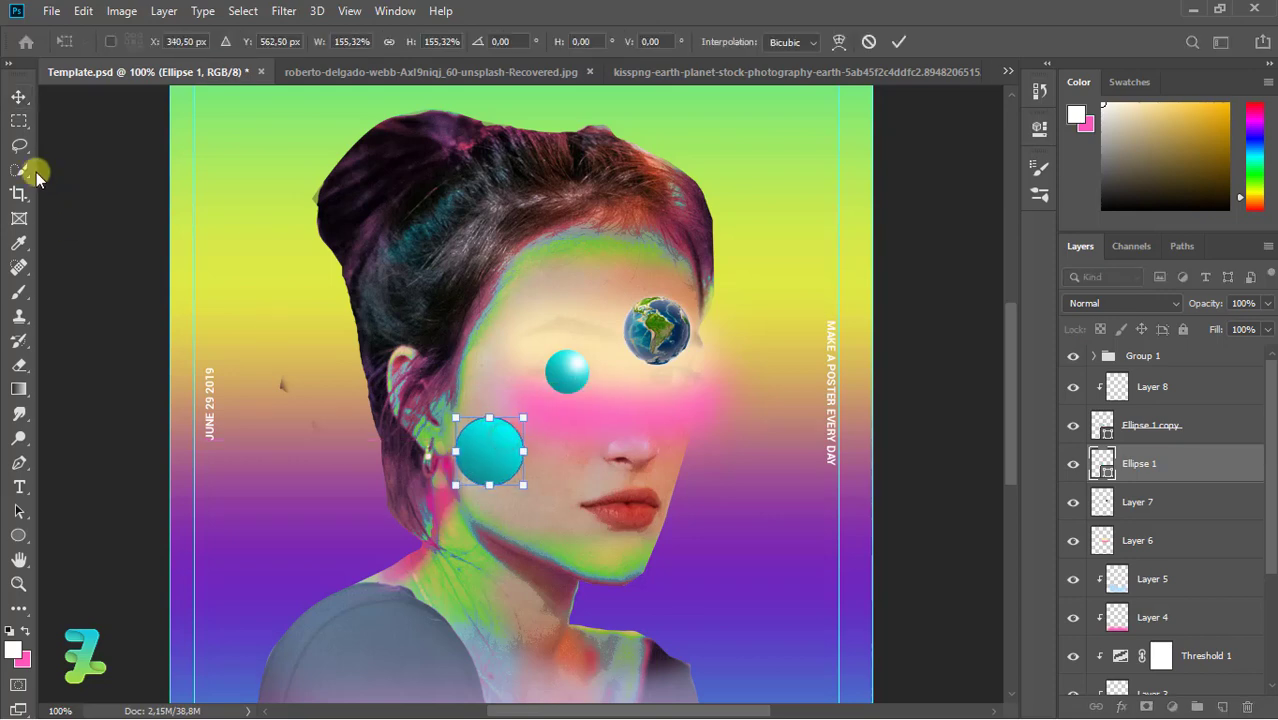
{"action": "left_click", "coordinate": [14, 97]}
{"action": "left_click_drag", "start_coordinate": [466, 452], "coordinate": [442, 449]}
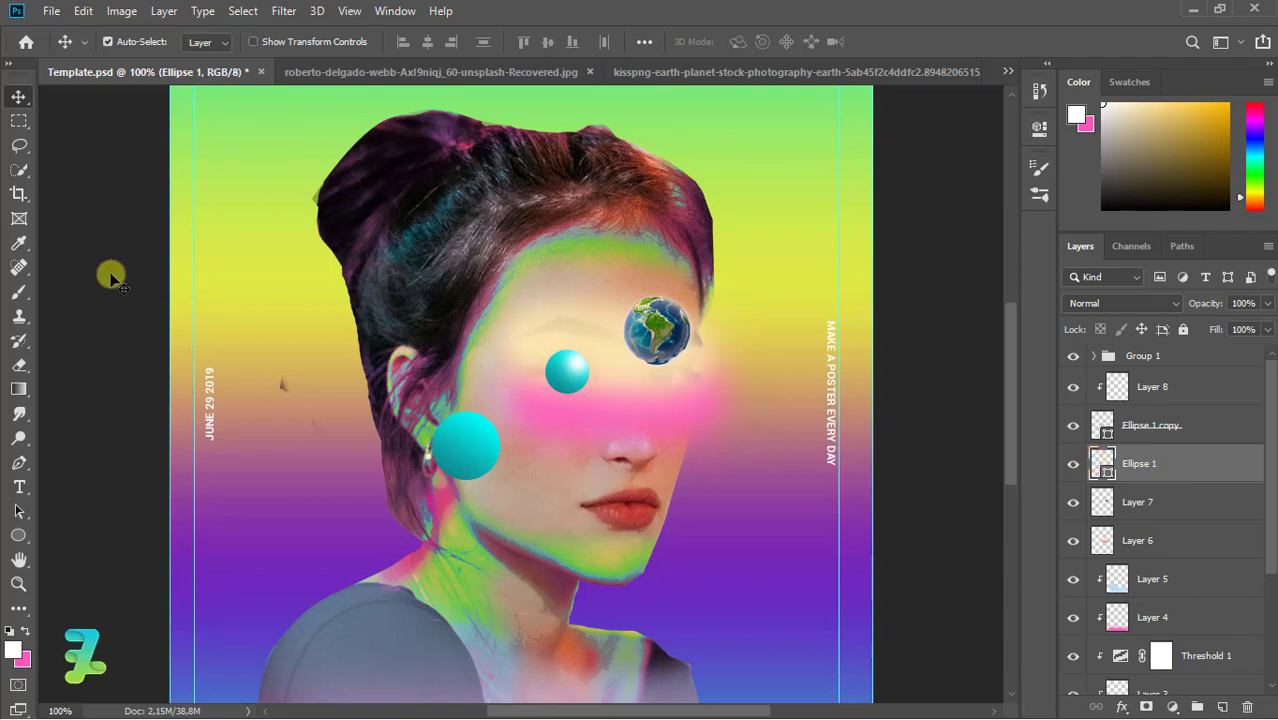
Set the cheek ball's gradient stops to #118387 teal and #de00ff magenta at 107°
{"action": "left_click", "coordinate": [19, 537]}
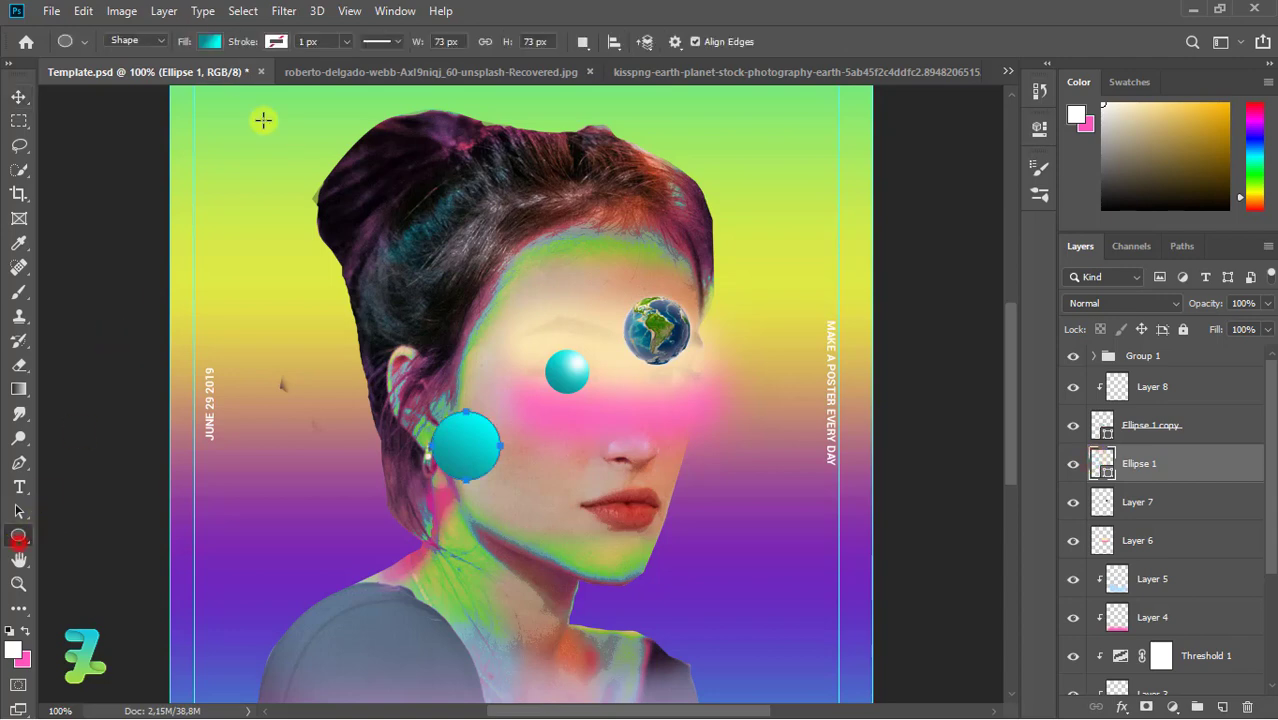
{"action": "left_click", "coordinate": [208, 42]}
{"action": "left_click", "coordinate": [117, 272]}
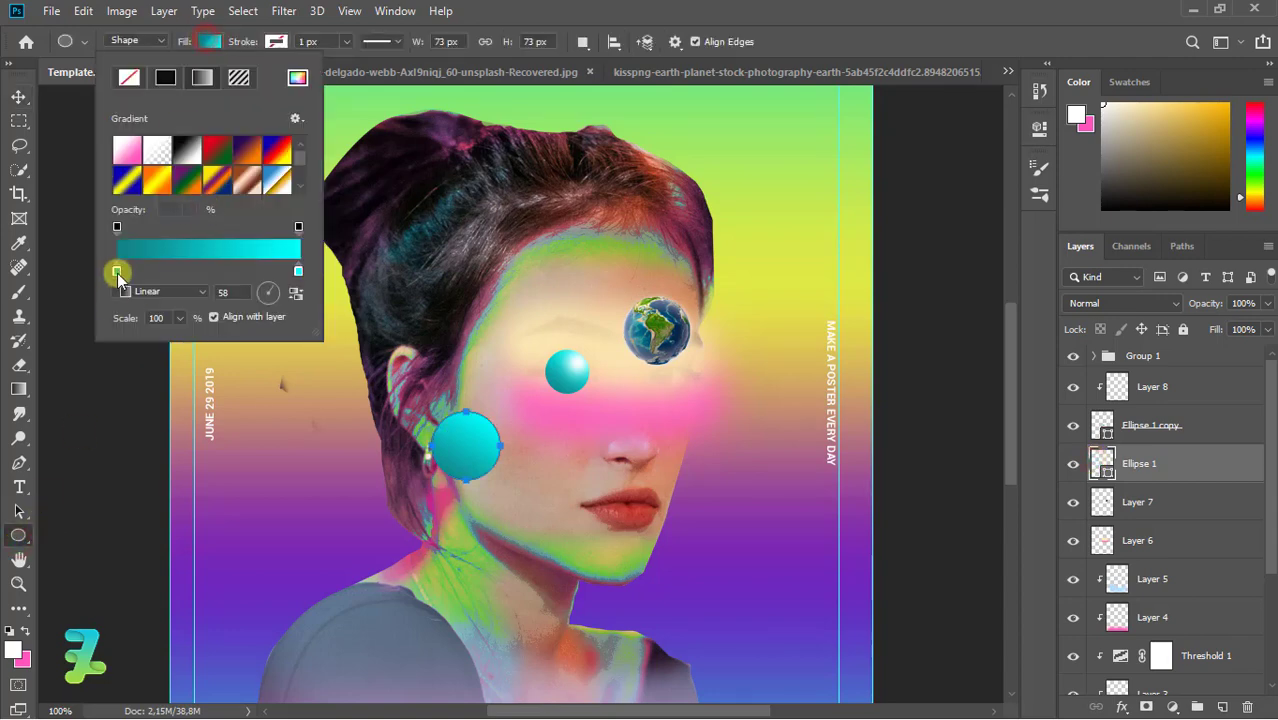
{"action": "double_click", "coordinate": [117, 272]}
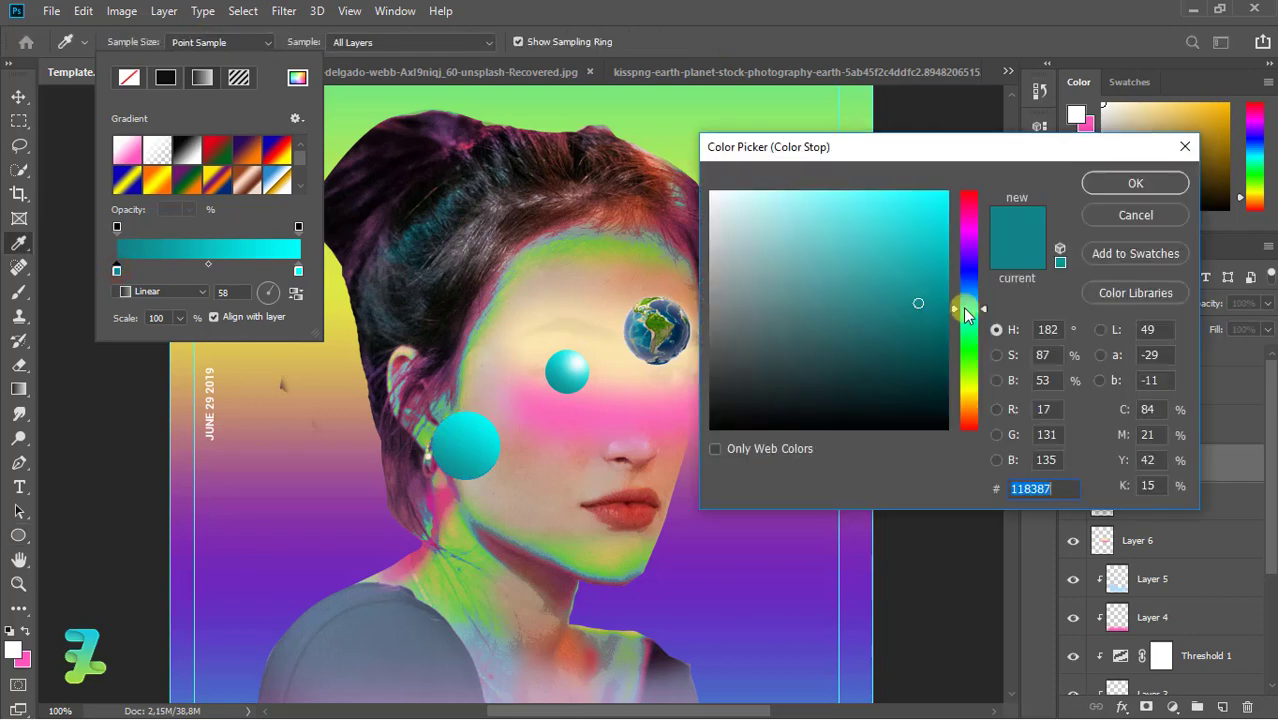
{"action": "left_click", "coordinate": [1100, 183]}
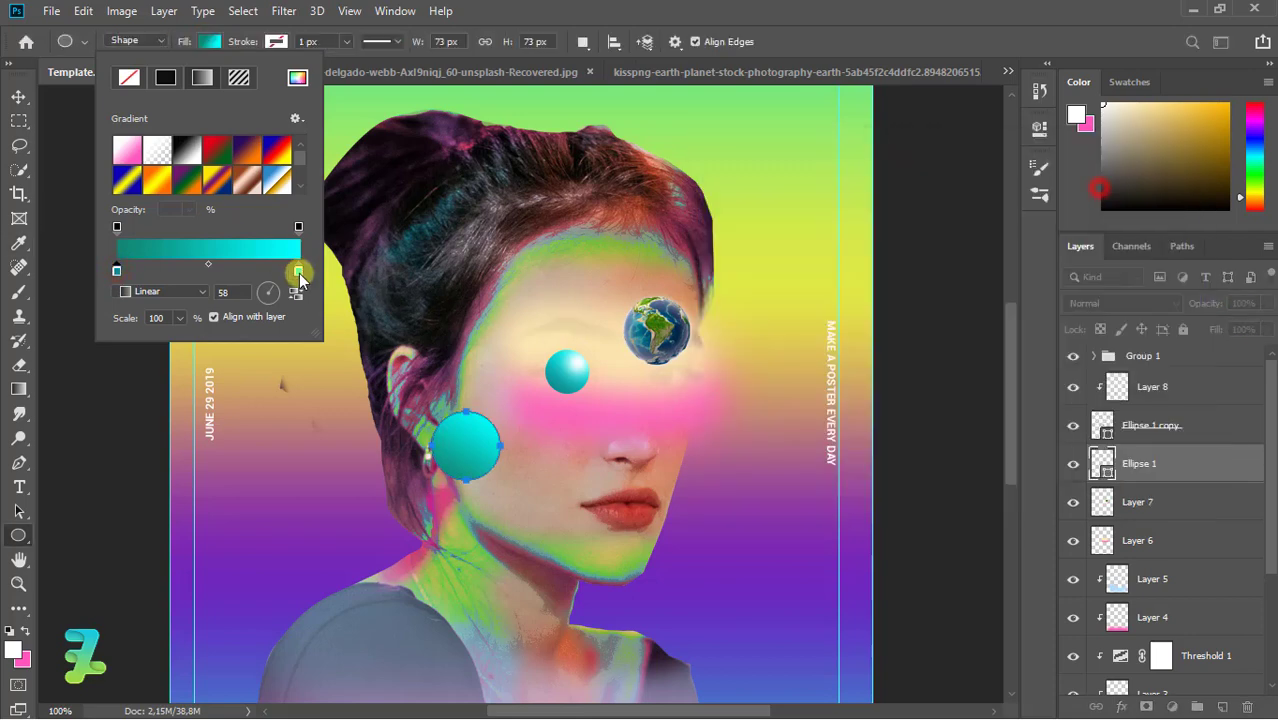
{"action": "double_click", "coordinate": [298, 272]}
{"action": "left_click", "coordinate": [969, 237]}
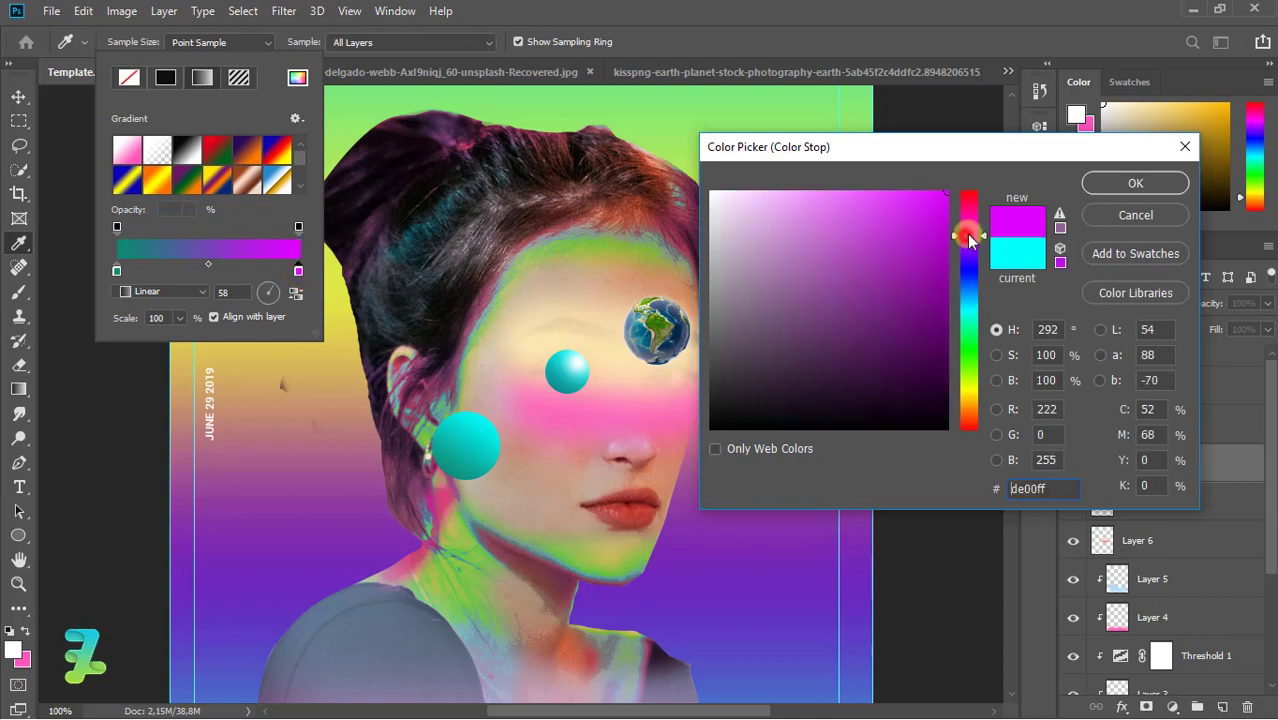
{"action": "left_click", "coordinate": [1135, 183]}
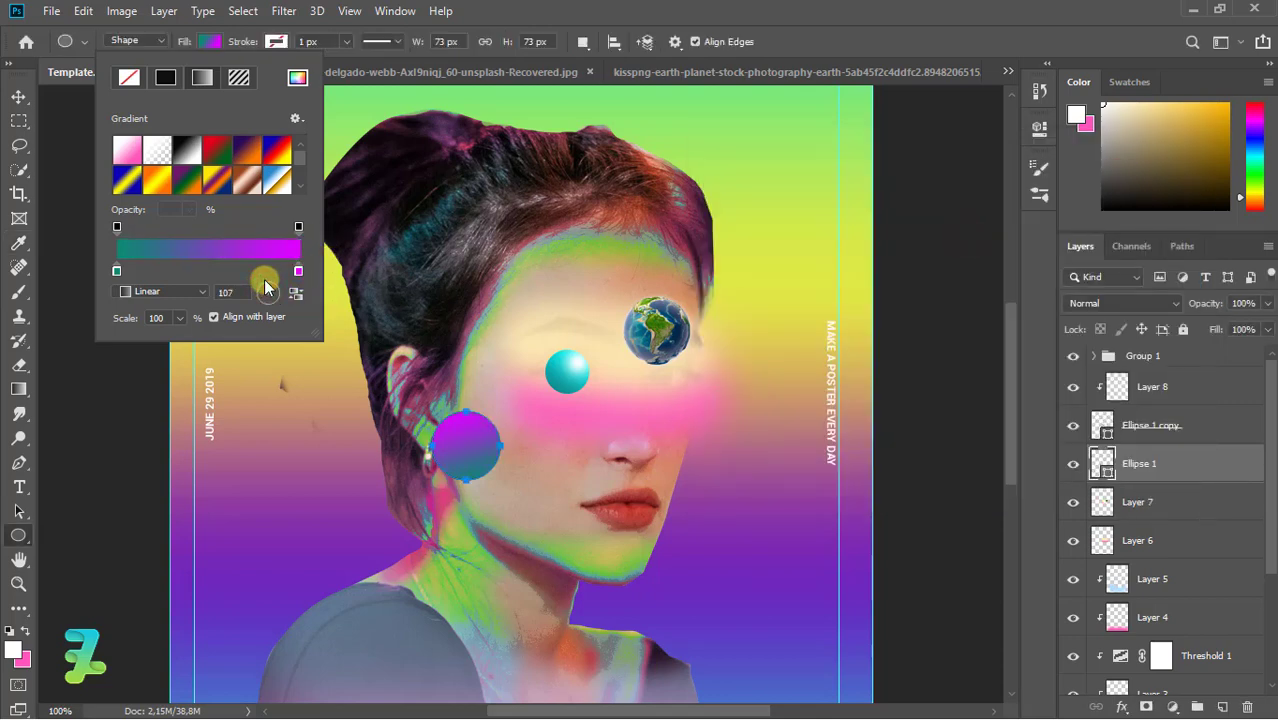
{"action": "left_click", "coordinate": [18, 96]}
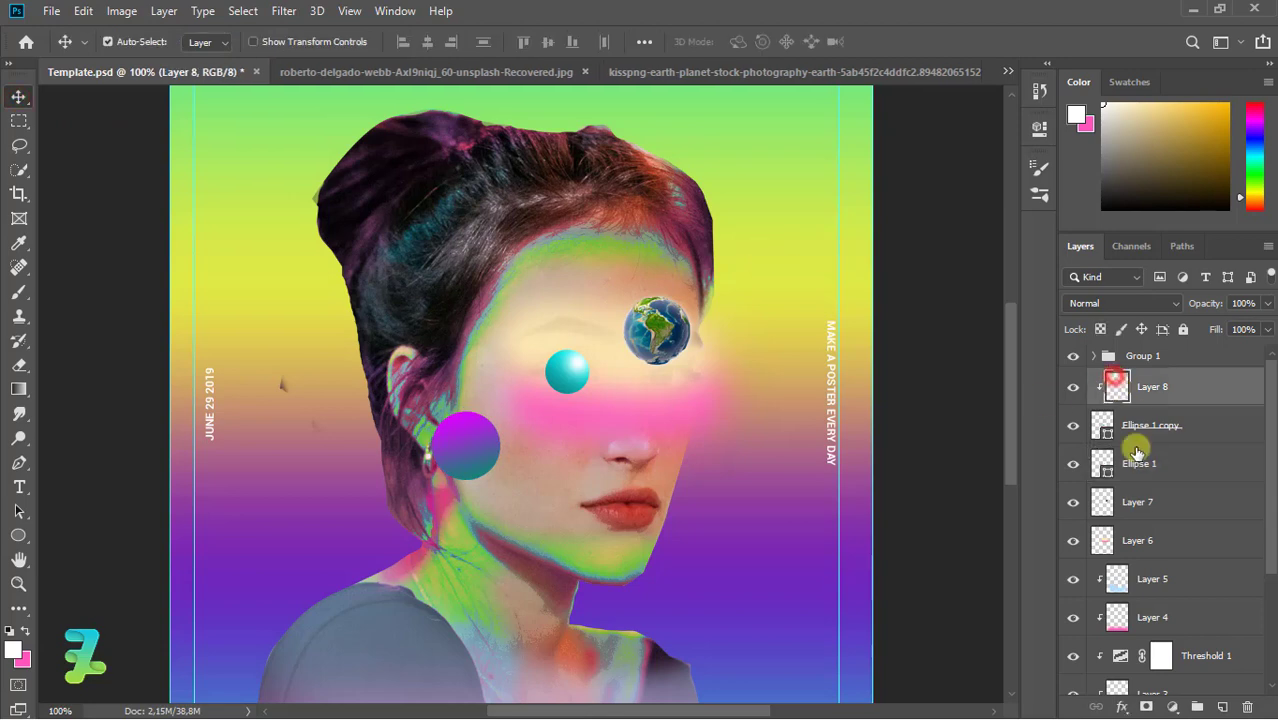
Add a new layer clipped to the cheek ball and brush highlights on it
{"action": "left_click", "coordinate": [1222, 707]}
{"action": "right_click", "coordinate": [1188, 447]}
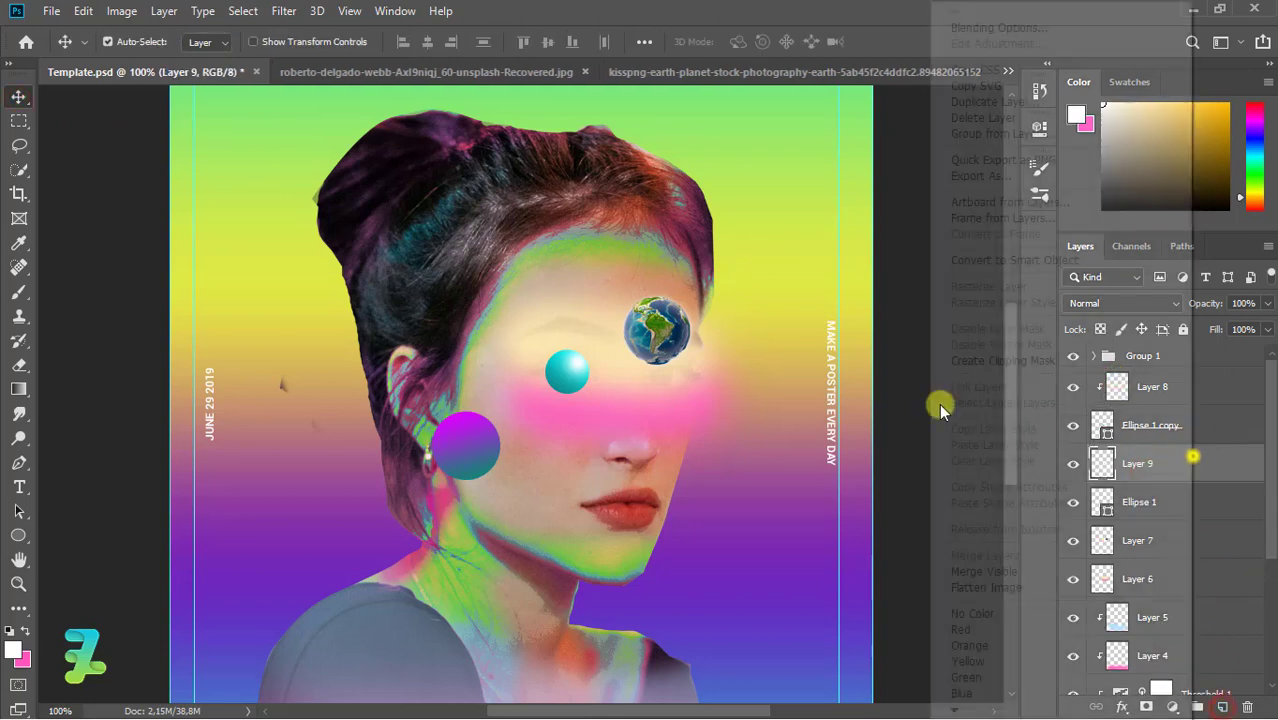
{"action": "left_click", "coordinate": [995, 355]}
{"action": "left_click", "coordinate": [19, 294]}
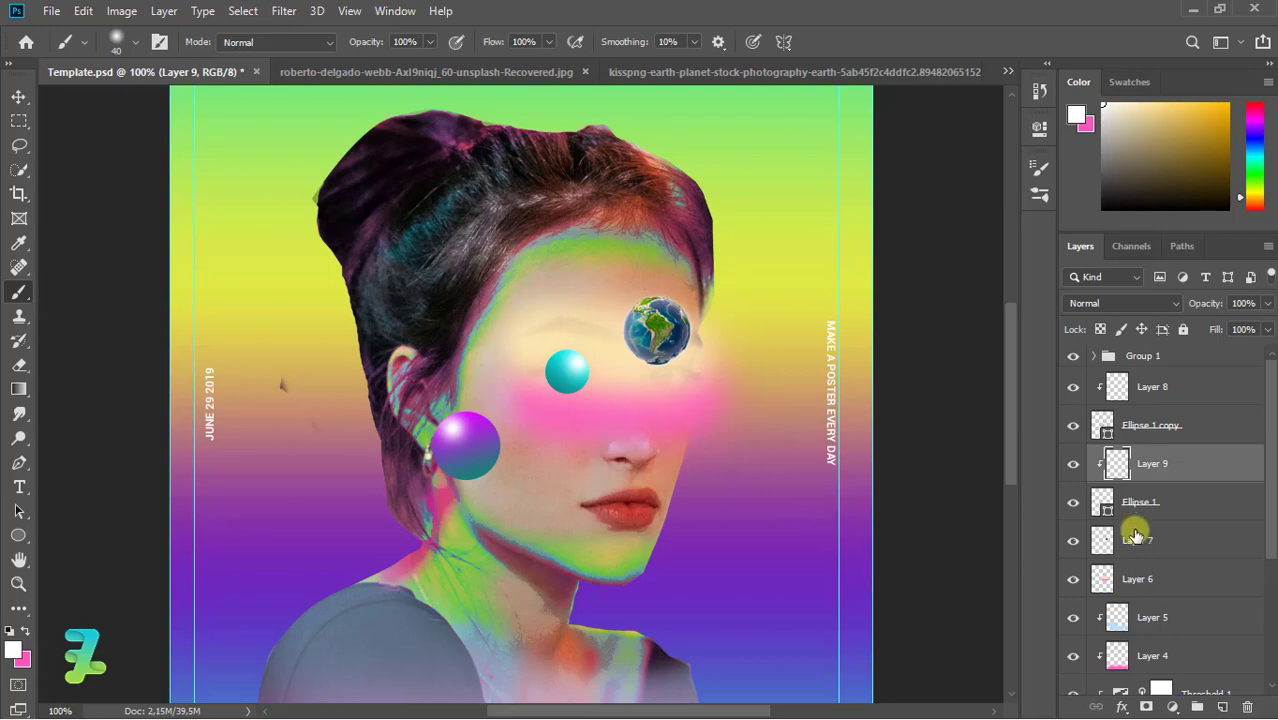
Duplicate the small teal sphere and its shading, placing it by the right cheek behind the portrait
{"action": "left_click", "coordinate": [1105, 428]}
{"action": "left_click", "coordinate": [1110, 387], "text": "shift"}
{"action": "key", "text": "ctrl+j"}
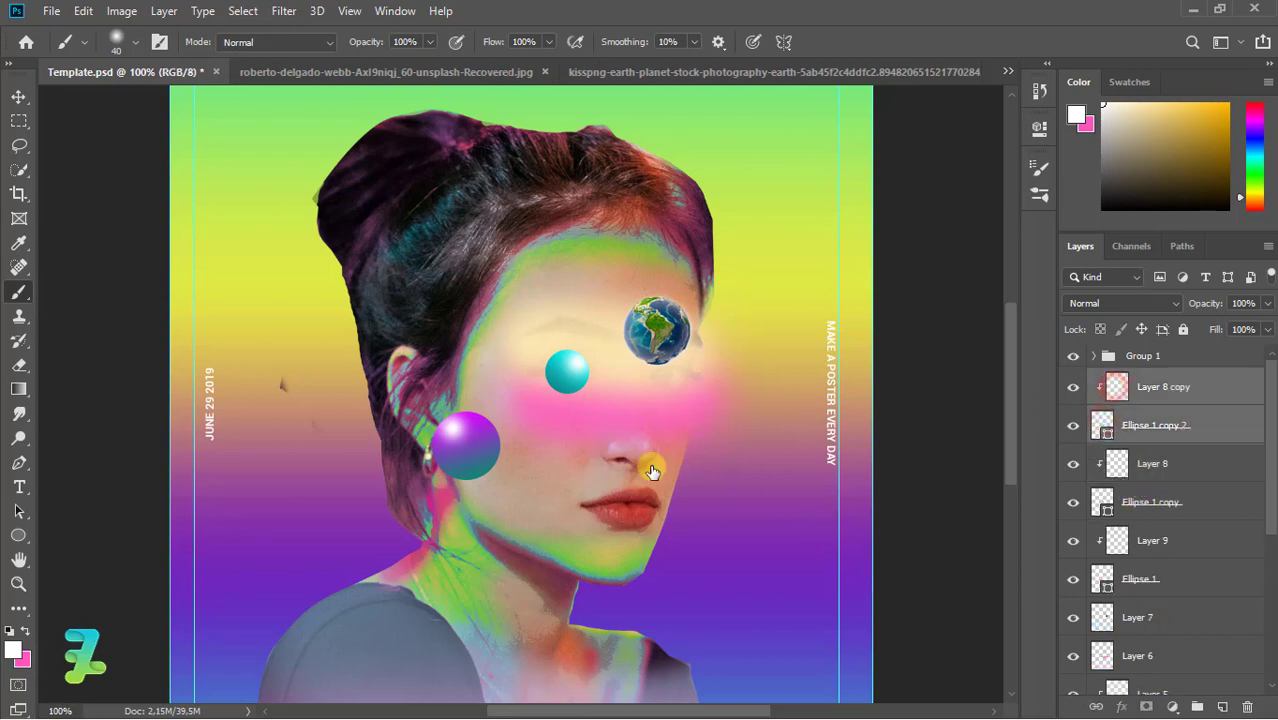
{"action": "key", "text": "v"}
{"action": "mouse_move", "coordinate": [567, 372]}
{"action": "left_mouse_down"}
{"action": "mouse_move", "coordinate": [720, 453]}
{"action": "mouse_move", "coordinate": [696, 453]}
{"action": "left_mouse_up"}
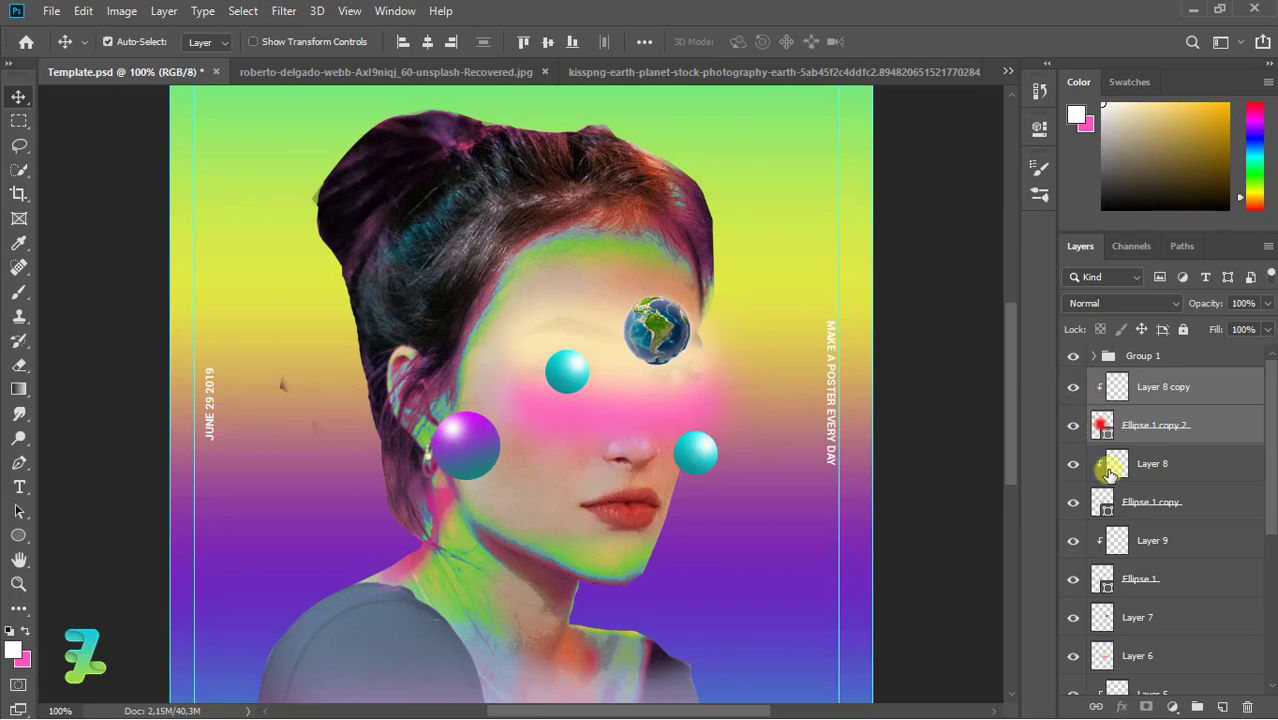
{"action": "left_click_drag", "start_coordinate": [1108, 472], "coordinate": [1122, 676]}
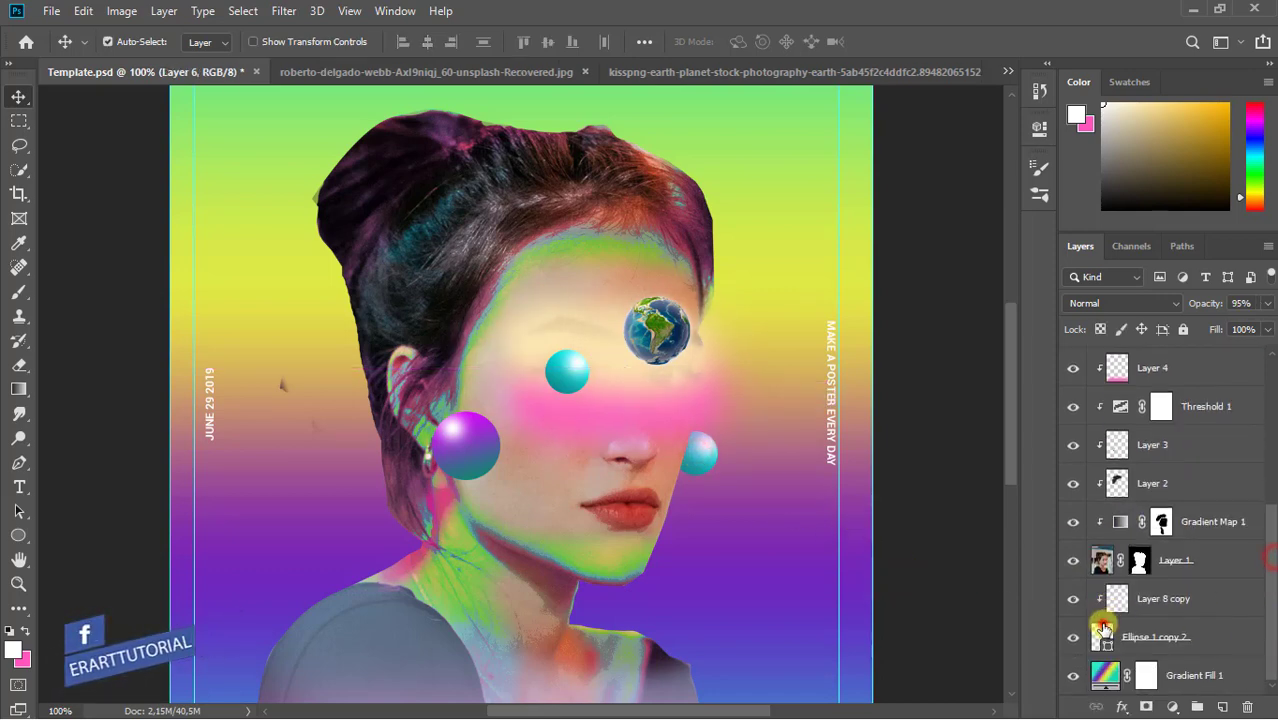
Change Ellipse 1 copy 2's gradient stops to deep blue #2a00ff and violet
{"action": "double_click", "coordinate": [1103, 628]}
{"action": "left_click", "coordinate": [587, 164]}
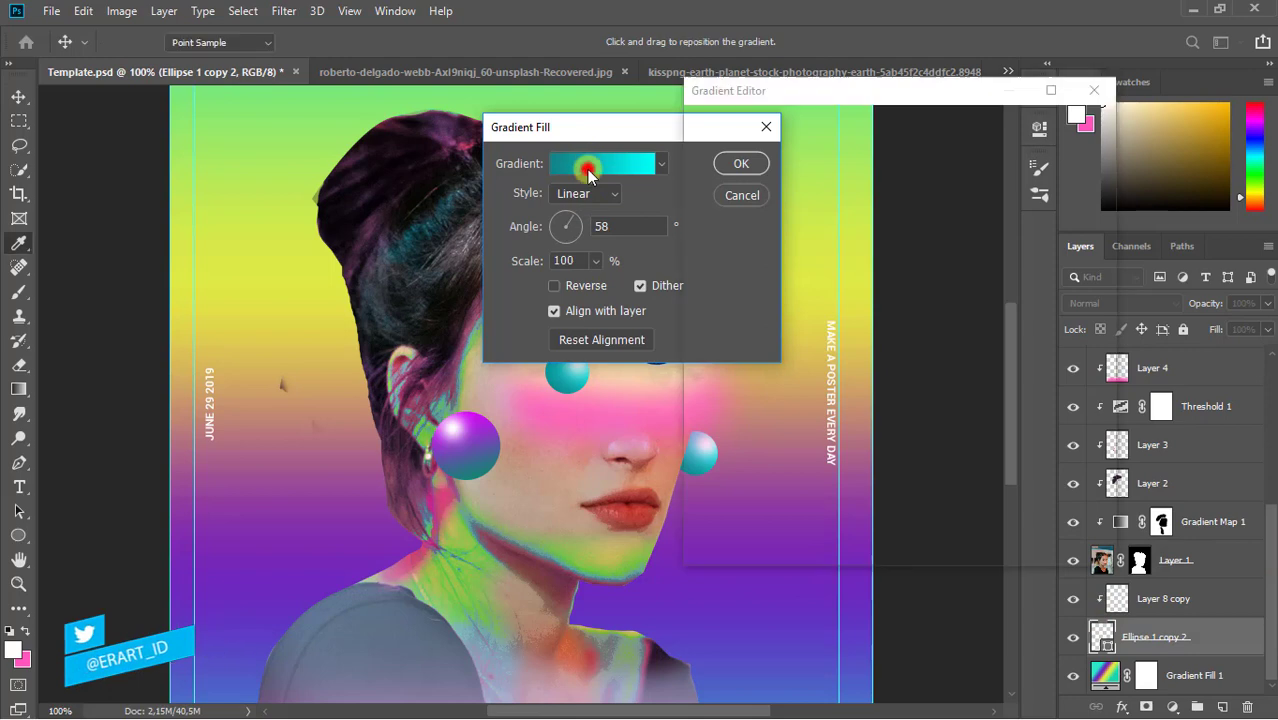
{"action": "left_click", "coordinate": [708, 435]}
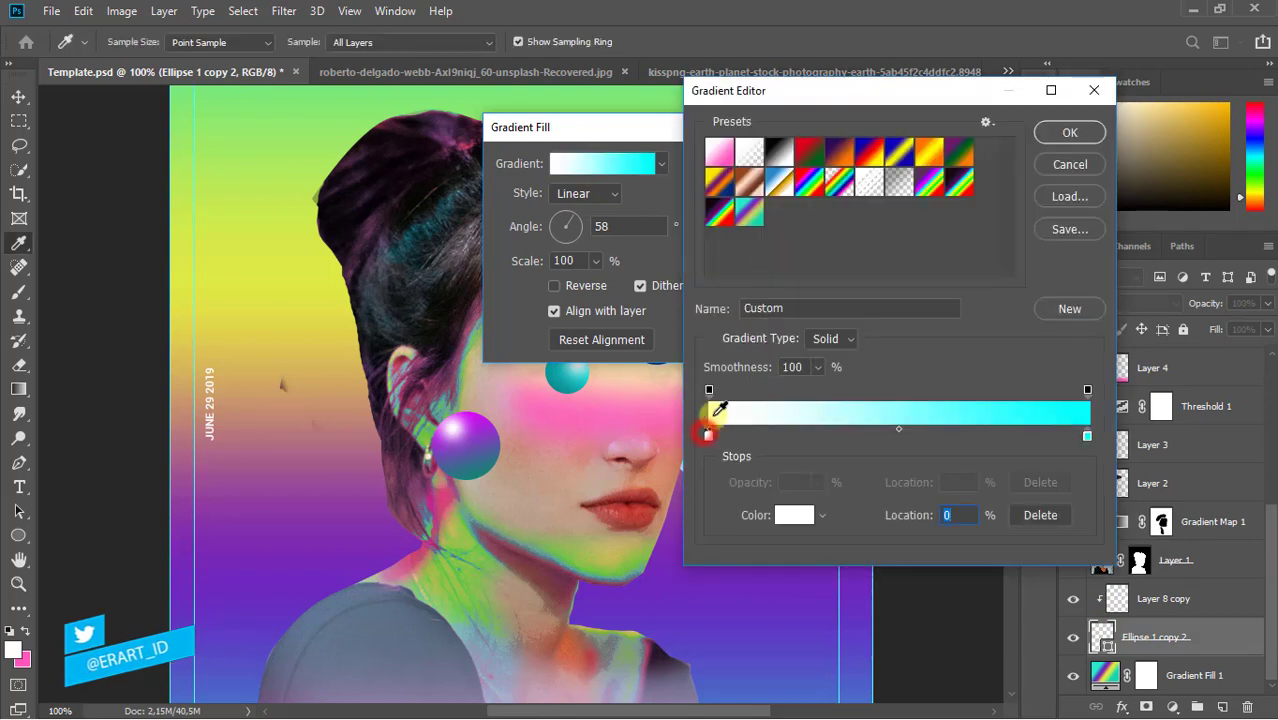
{"action": "double_click", "coordinate": [708, 435]}
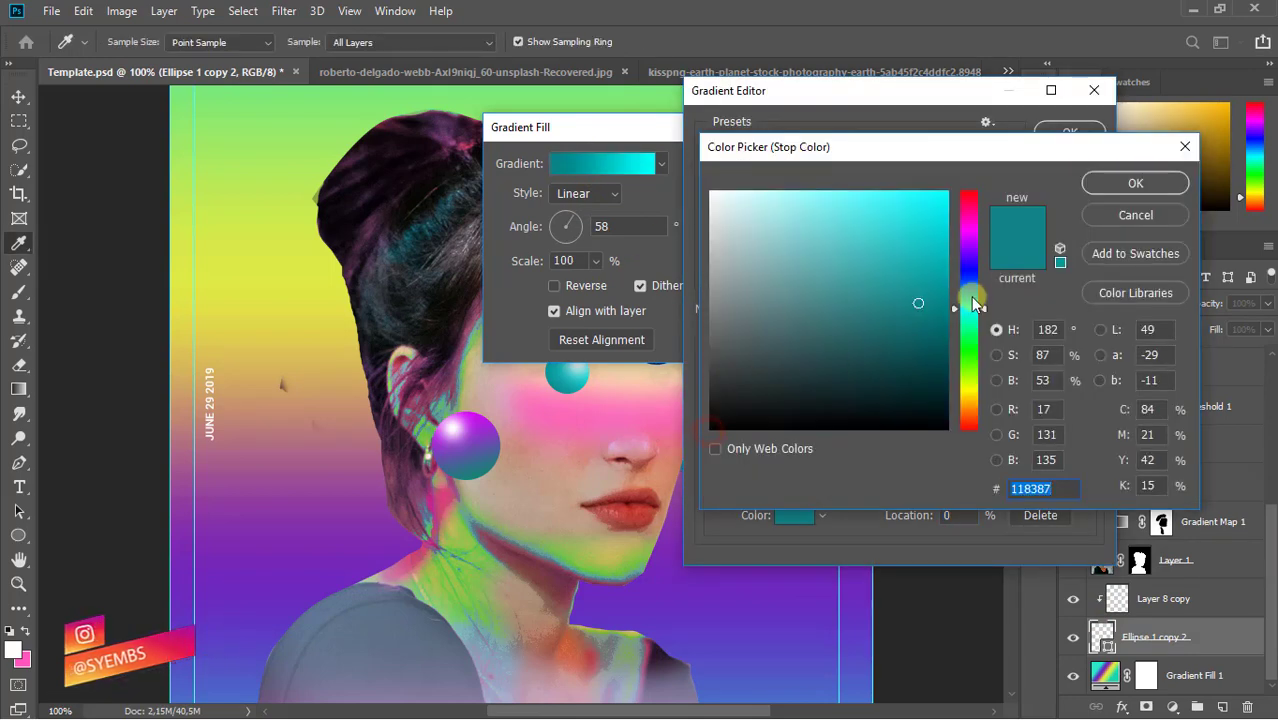
{"action": "left_click_drag", "start_coordinate": [973, 303], "coordinate": [970, 268]}
{"action": "left_click", "coordinate": [1135, 183]}
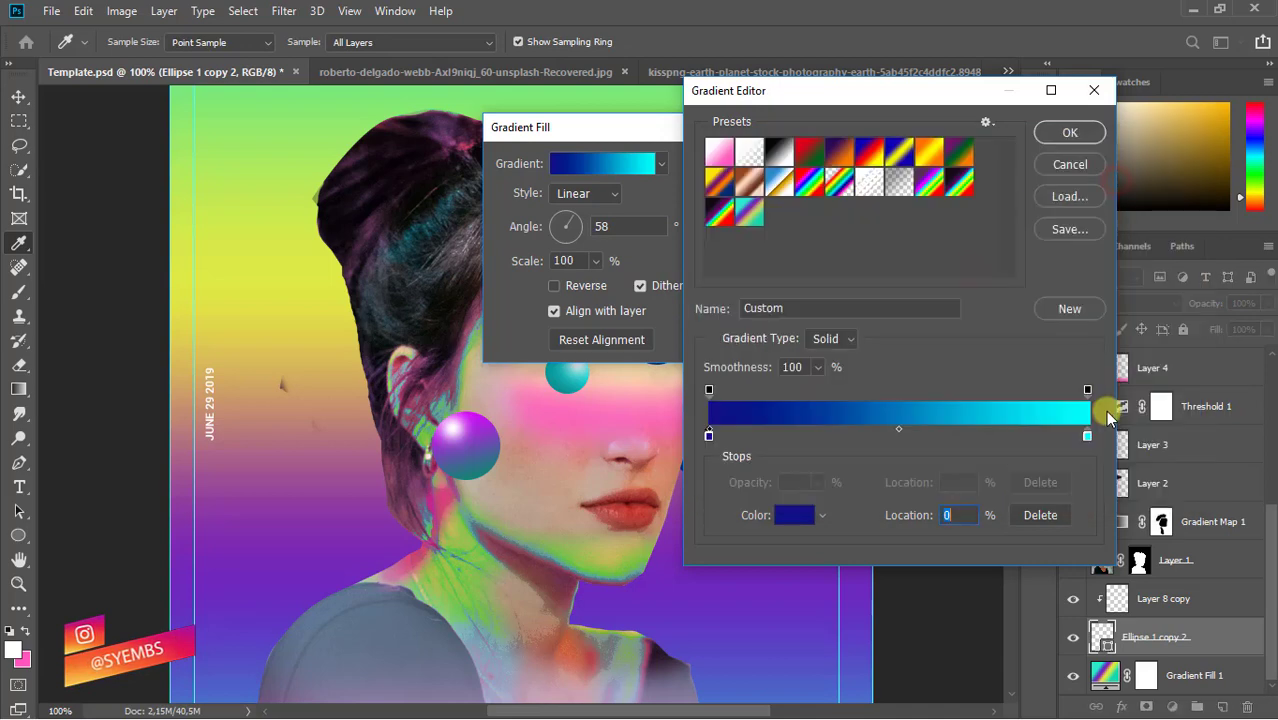
{"action": "double_click", "coordinate": [1087, 435]}
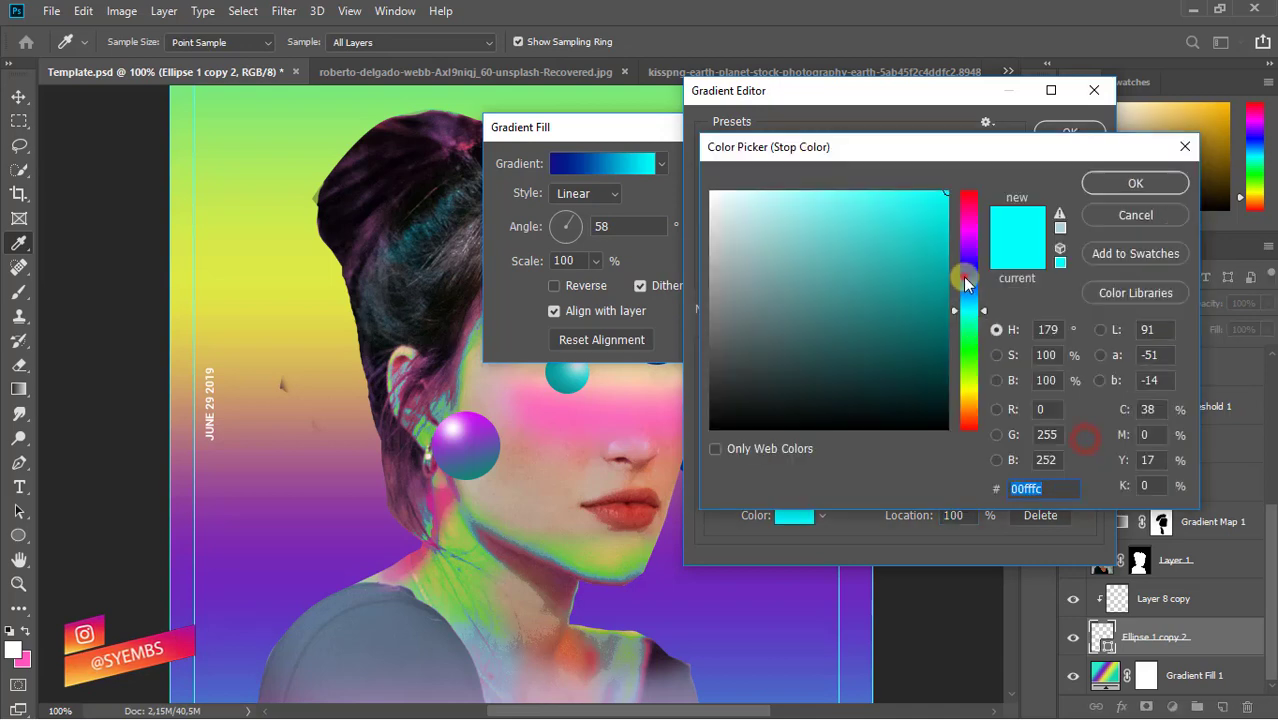
{"action": "left_click_drag", "start_coordinate": [968, 311], "coordinate": [970, 276]}
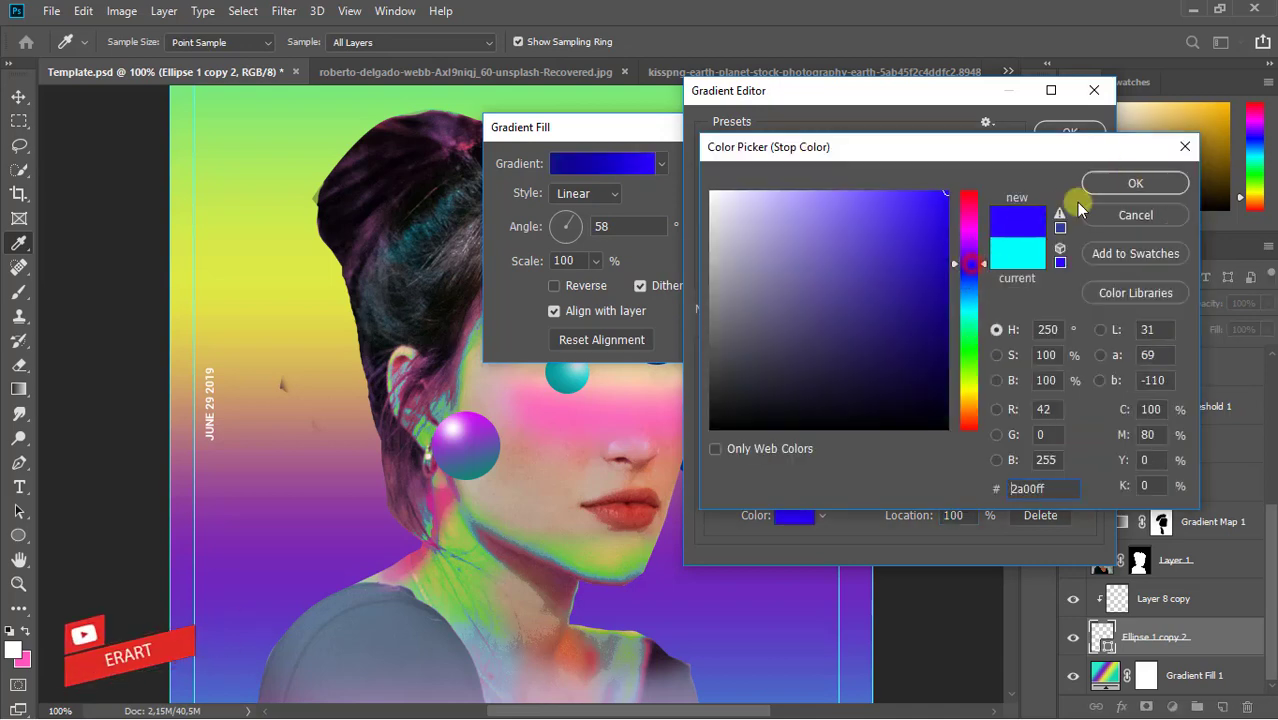
{"action": "left_click", "coordinate": [1135, 183]}
{"action": "left_click", "coordinate": [1069, 132]}
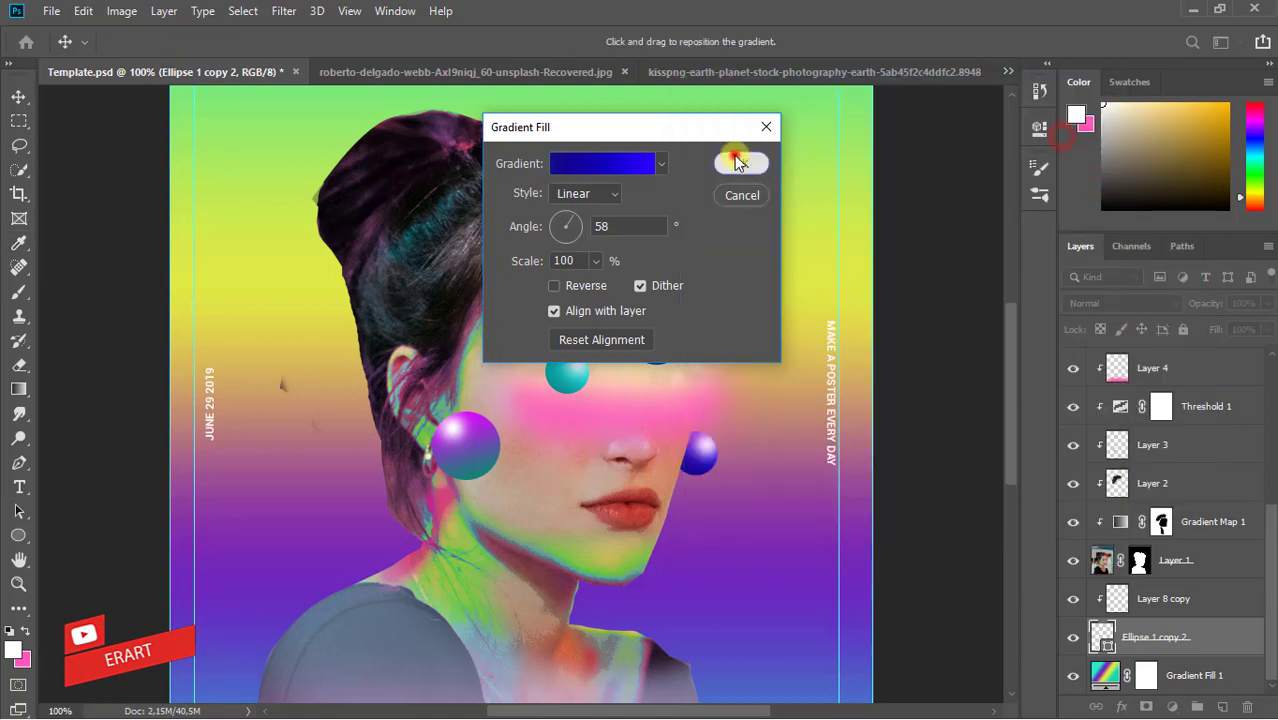
{"action": "left_click", "coordinate": [737, 162]}
{"action": "left_click", "coordinate": [1115, 600]}
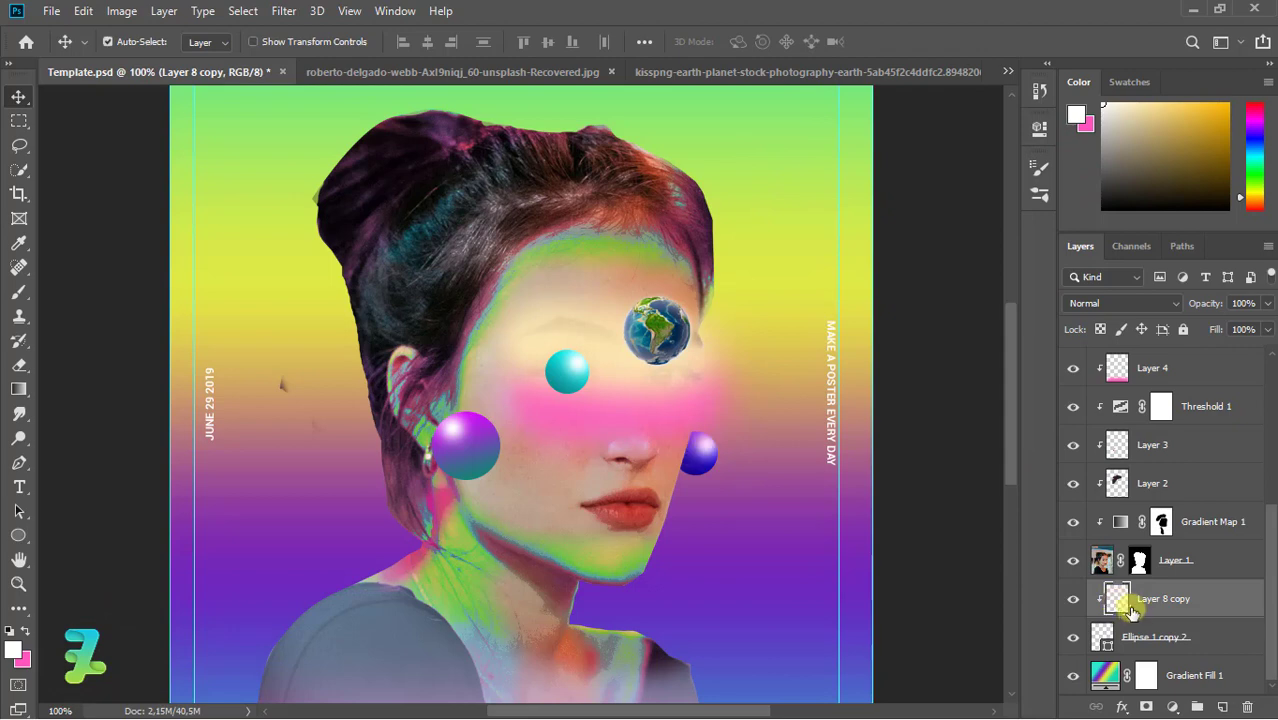
Duplicate the small ball with its shading and move the copy right of the Earth
{"action": "left_click", "coordinate": [1107, 635], "text": "shift"}
{"action": "key", "text": "ctrl+j"}
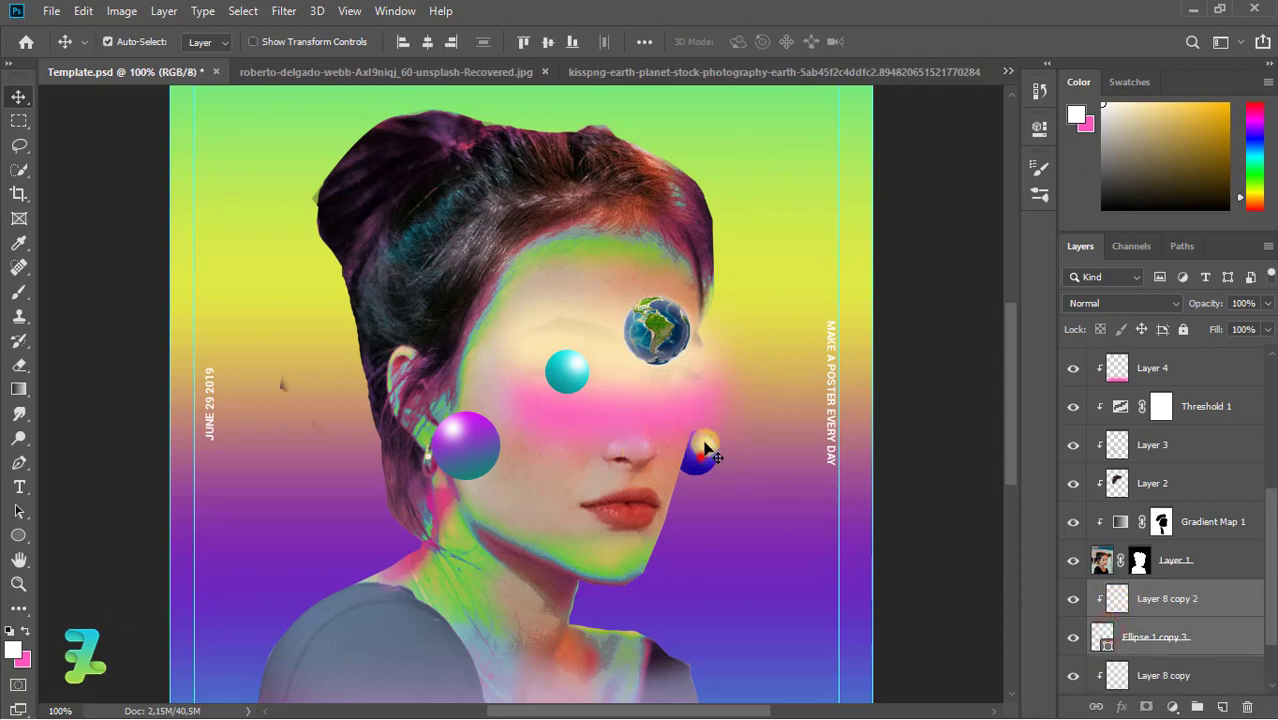
{"action": "left_click_drag", "start_coordinate": [705, 447], "coordinate": [724, 340]}
{"action": "key", "text": "ctrl+z"}
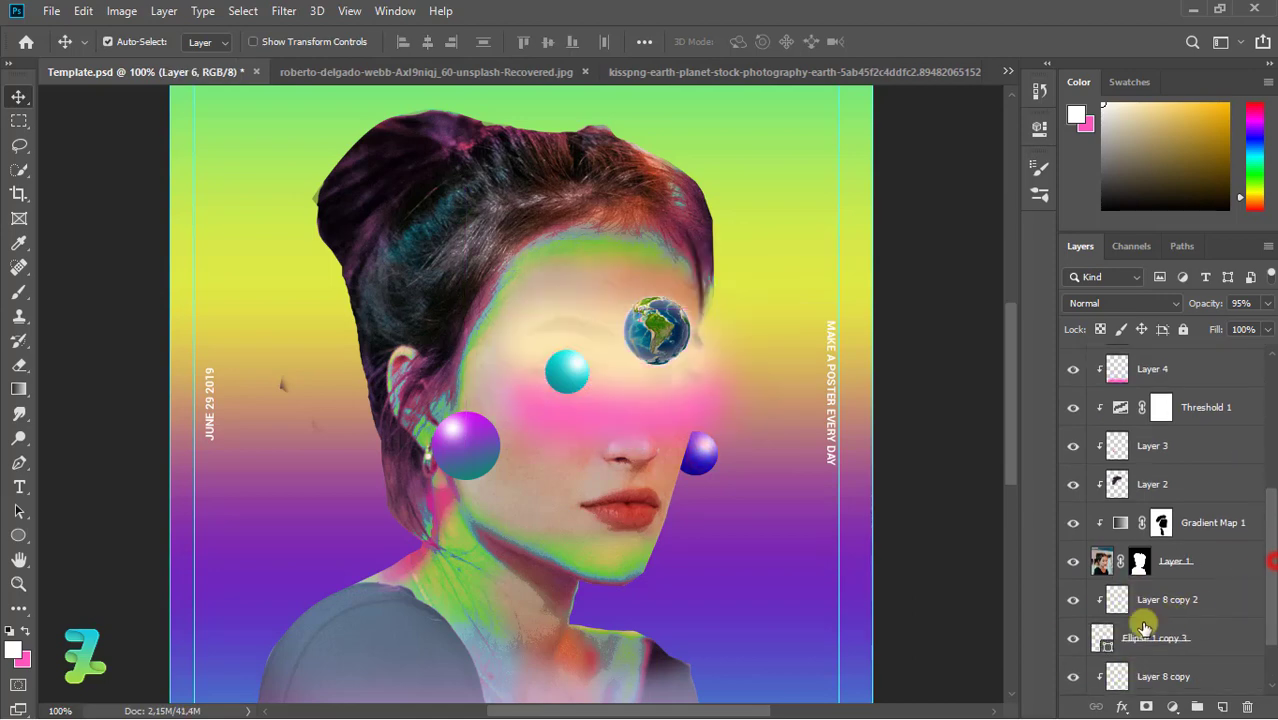
{"action": "left_click", "coordinate": [1115, 600]}
{"action": "left_click", "coordinate": [1150, 637], "text": "shift"}
{"action": "left_click_drag", "start_coordinate": [700, 452], "coordinate": [742, 364]}
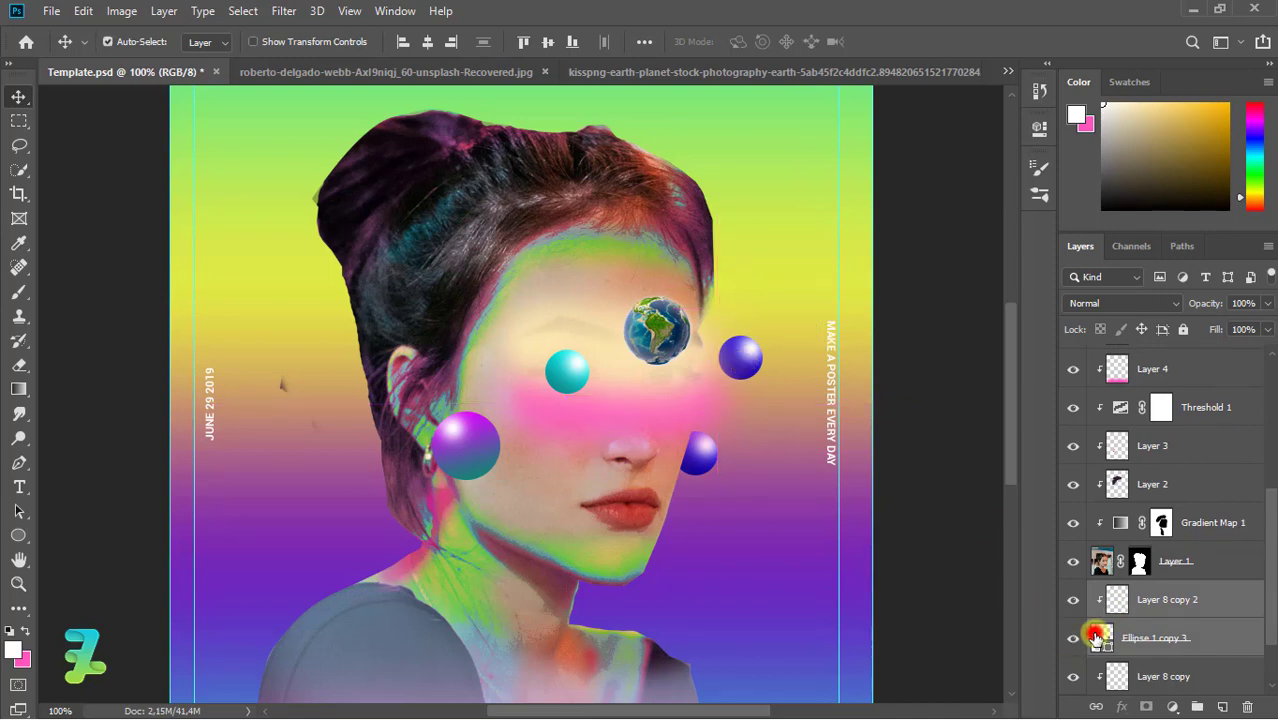
Set the copied ball's left gradient stop to deep purple
{"action": "double_click", "coordinate": [1100, 637]}
{"action": "left_click", "coordinate": [613, 178]}
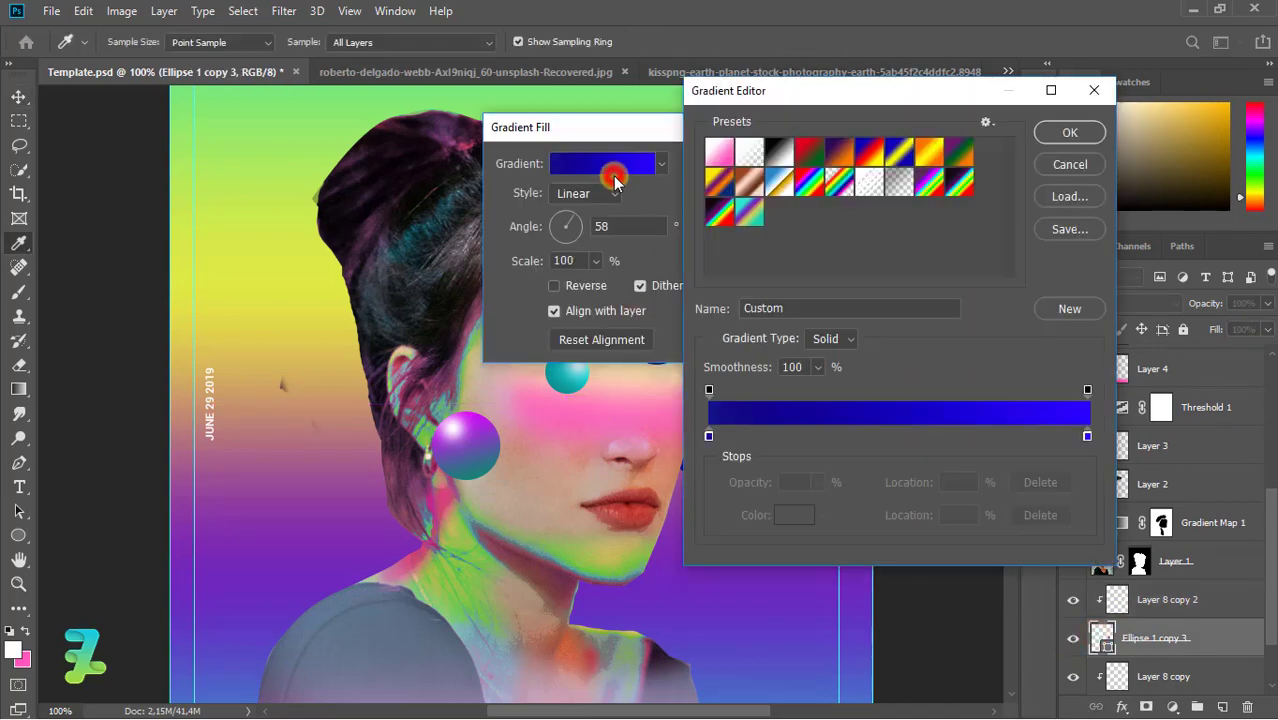
{"action": "double_click", "coordinate": [708, 442]}
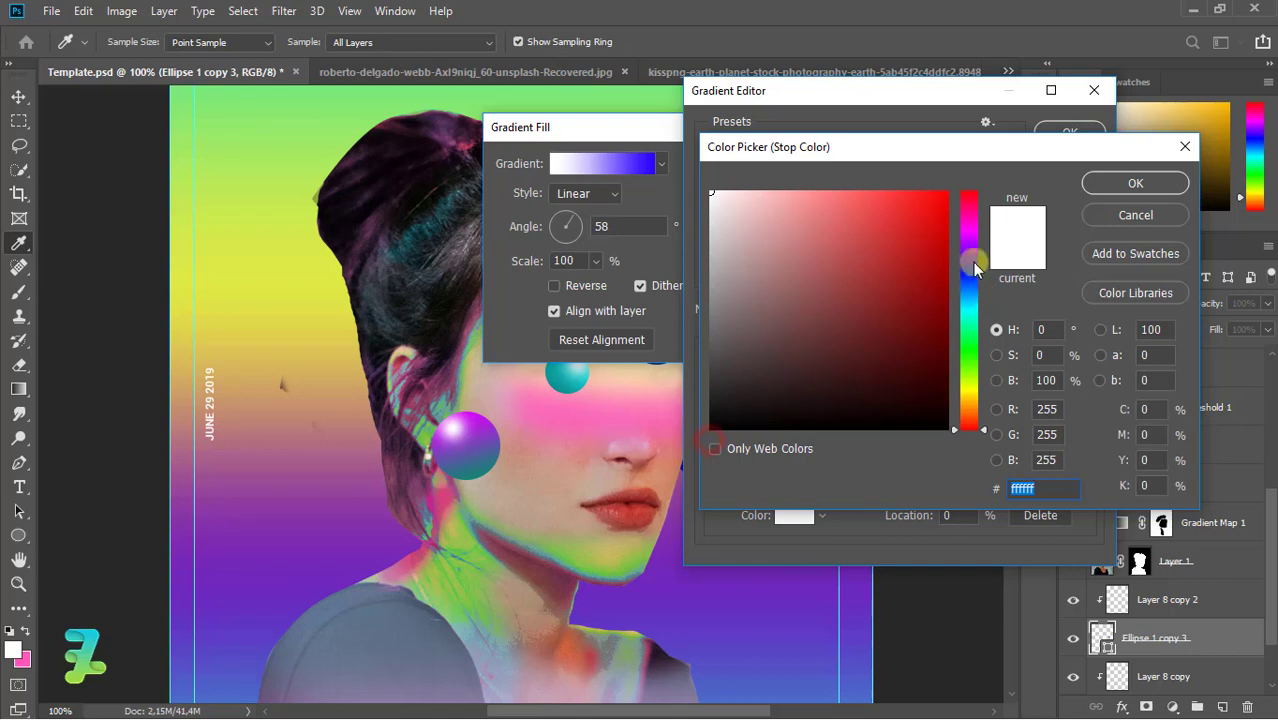
{"action": "left_click", "coordinate": [970, 236]}
{"action": "left_click", "coordinate": [928, 320]}
{"action": "left_click", "coordinate": [1135, 183]}
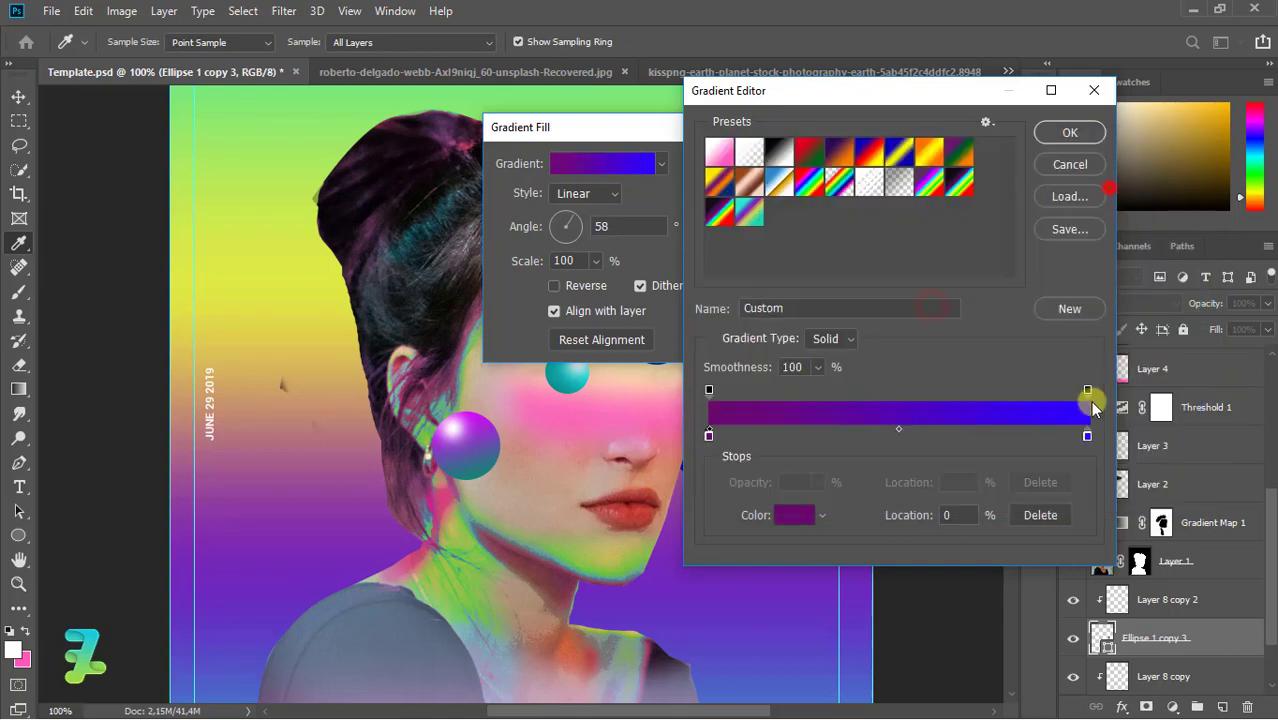
Make the right stop magenta and rotate the gradient to 141.04°
{"action": "double_click", "coordinate": [1085, 437]}
{"action": "left_click", "coordinate": [970, 220]}
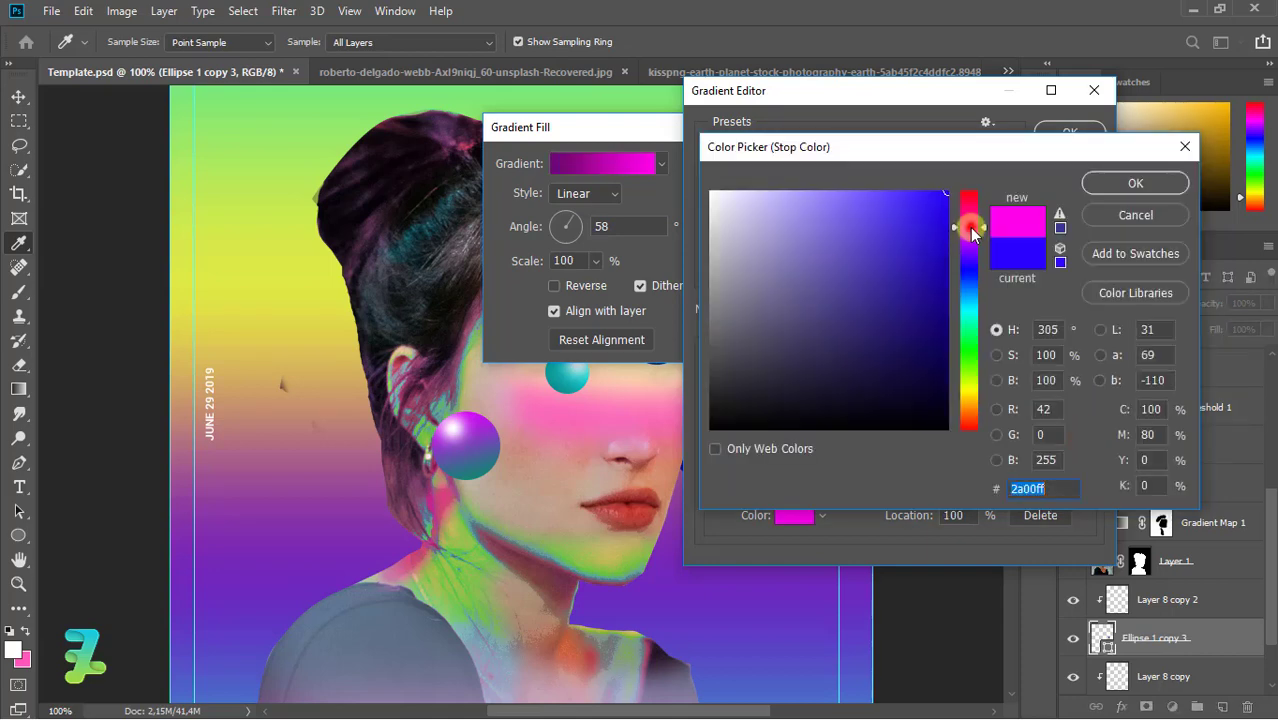
{"action": "left_click", "coordinate": [1095, 180]}
{"action": "left_click", "coordinate": [1055, 133]}
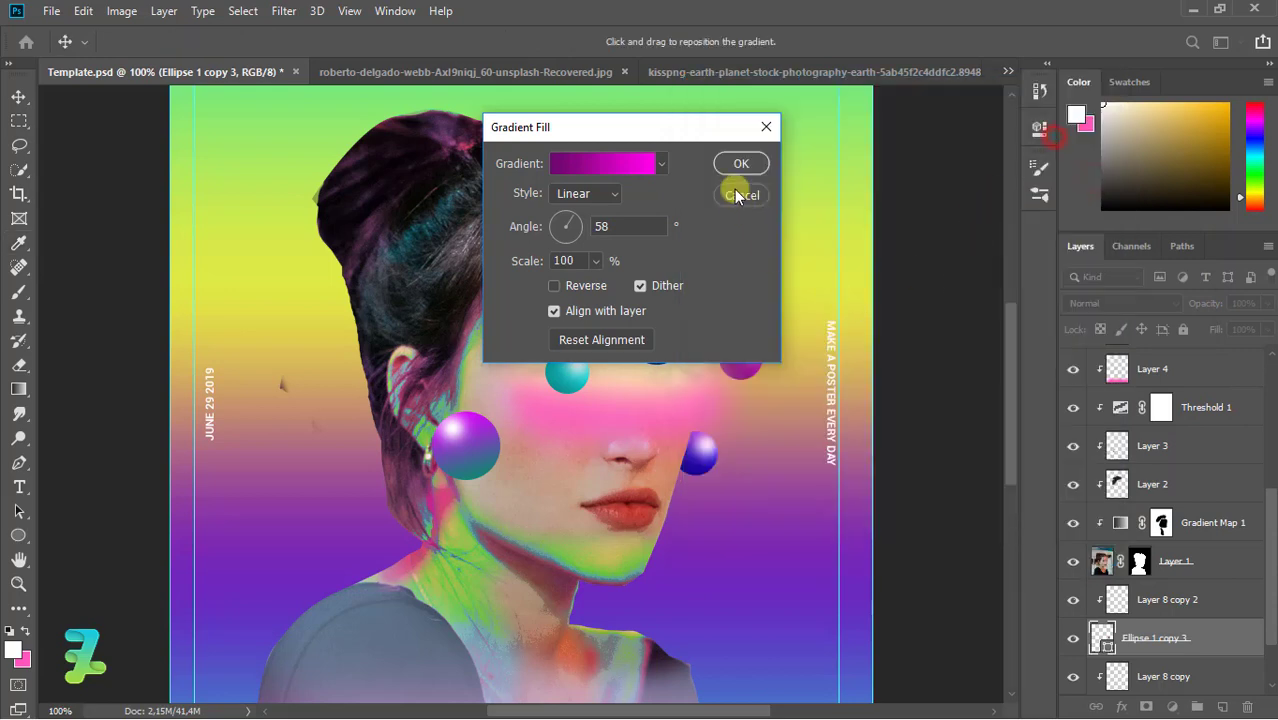
{"action": "left_click_drag", "start_coordinate": [672, 135], "coordinate": [558, 148]}
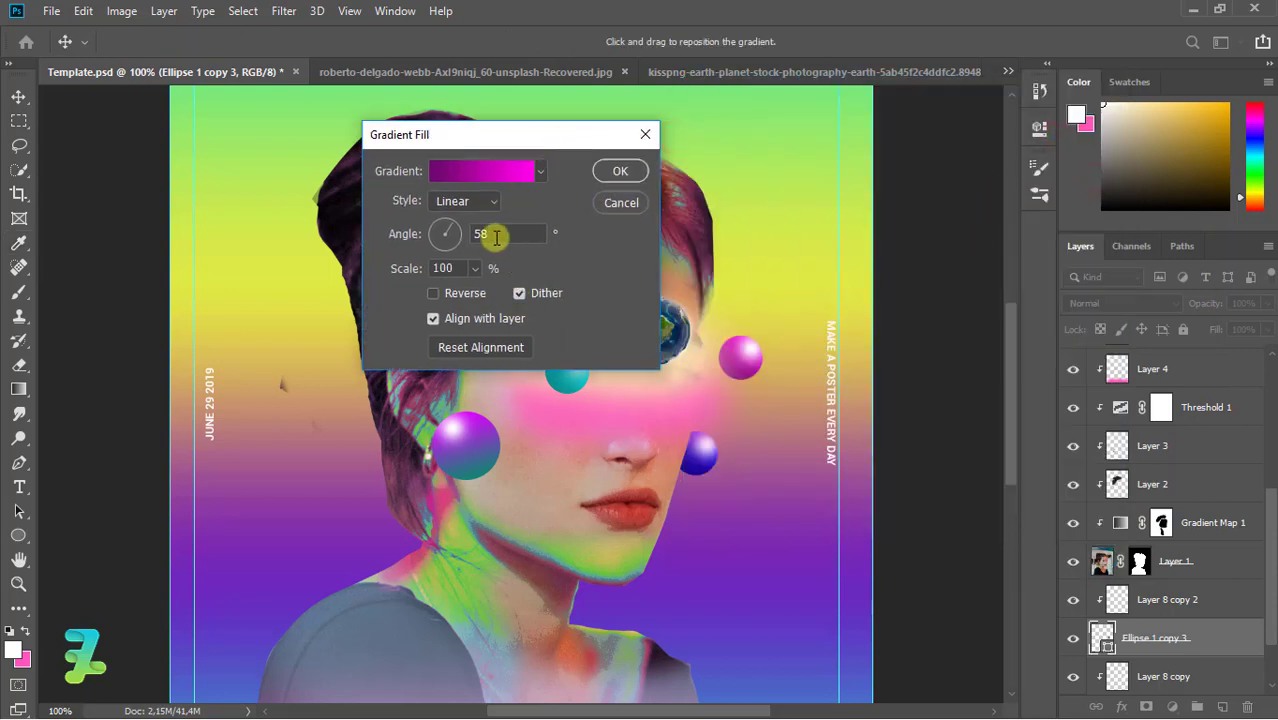
{"action": "left_click_drag", "start_coordinate": [452, 234], "coordinate": [428, 224]}
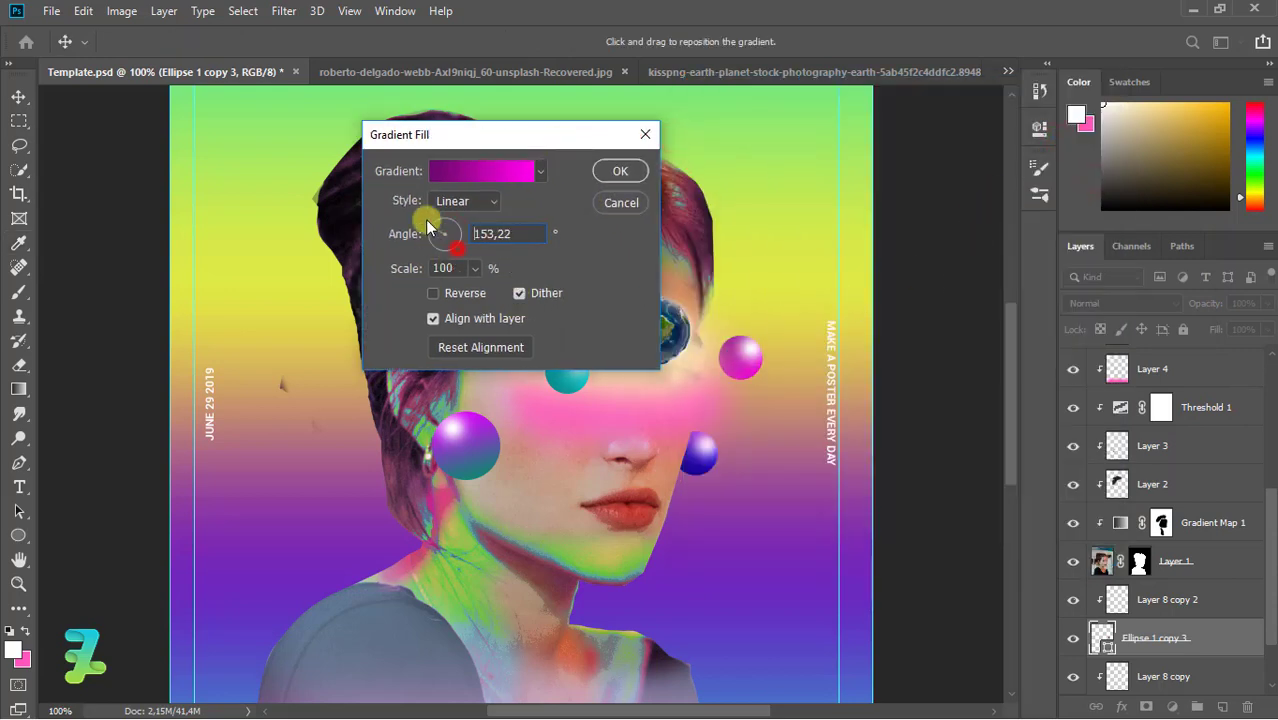
{"action": "left_click", "coordinate": [614, 171]}
{"action": "left_click", "coordinate": [1120, 605]}
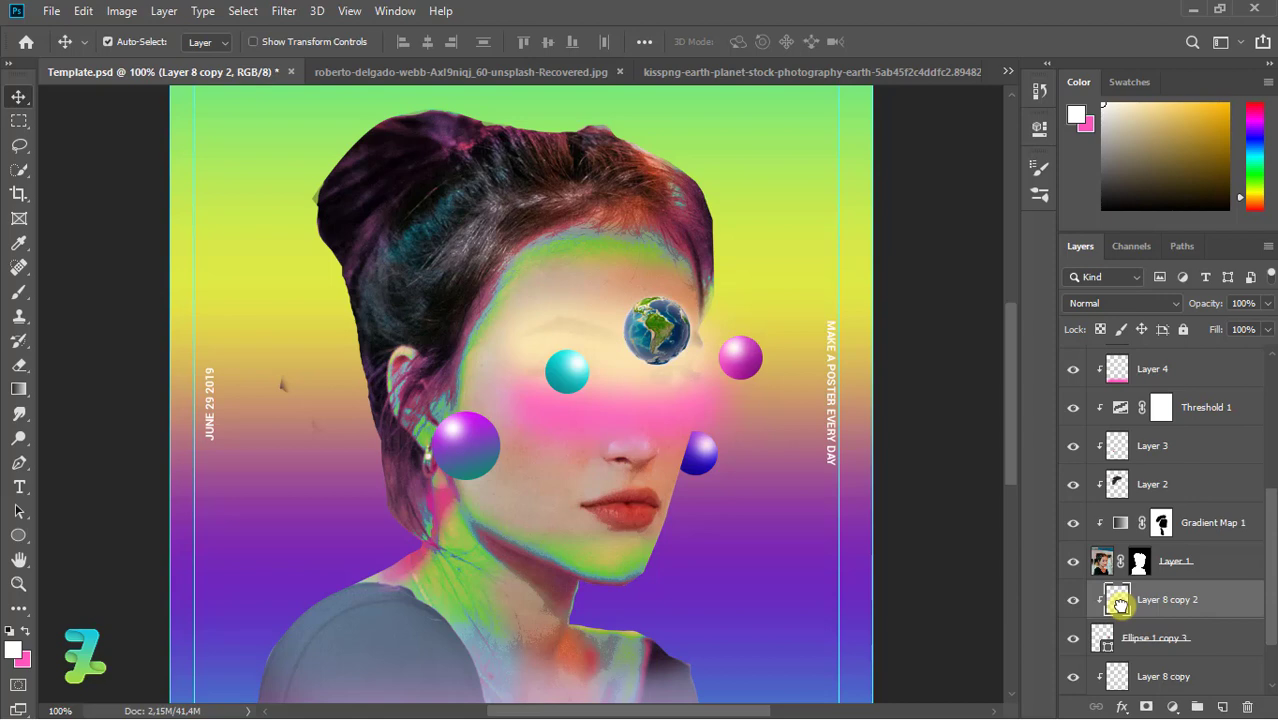
Copy the purple sphere beside the hair at upper left and add Layer 10 clipped above it
{"action": "left_click_drag", "start_coordinate": [1270, 558], "coordinate": [1250, 366]}
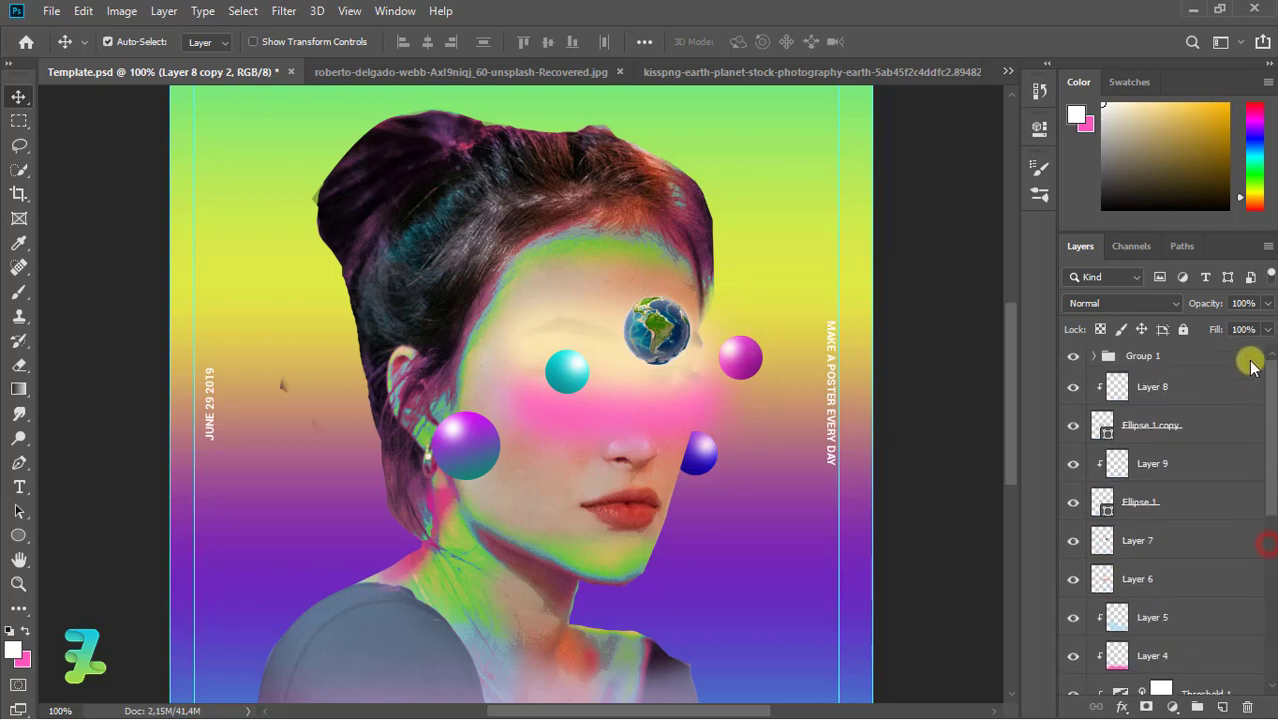
{"action": "left_click", "coordinate": [1120, 470], "text": "shift"}
{"action": "key", "text": "ctrl+j"}
{"action": "mouse_move", "coordinate": [456, 442]}
{"action": "left_mouse_down"}
{"action": "mouse_move", "coordinate": [467, 455]}
{"action": "mouse_move", "coordinate": [393, 425]}
{"action": "mouse_move", "coordinate": [318, 368]}
{"action": "mouse_move", "coordinate": [296, 385]}
{"action": "mouse_move", "coordinate": [314, 343]}
{"action": "mouse_move", "coordinate": [357, 332]}
{"action": "left_mouse_up"}
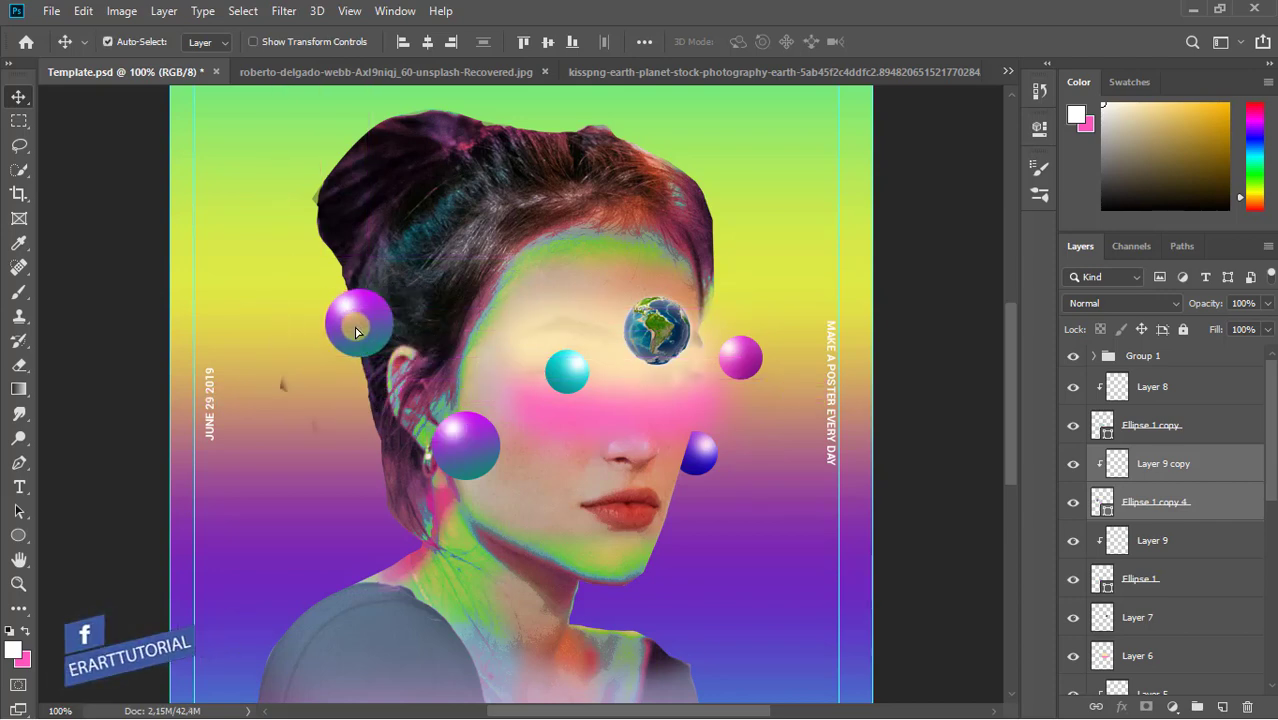
{"action": "left_click", "coordinate": [1097, 508]}
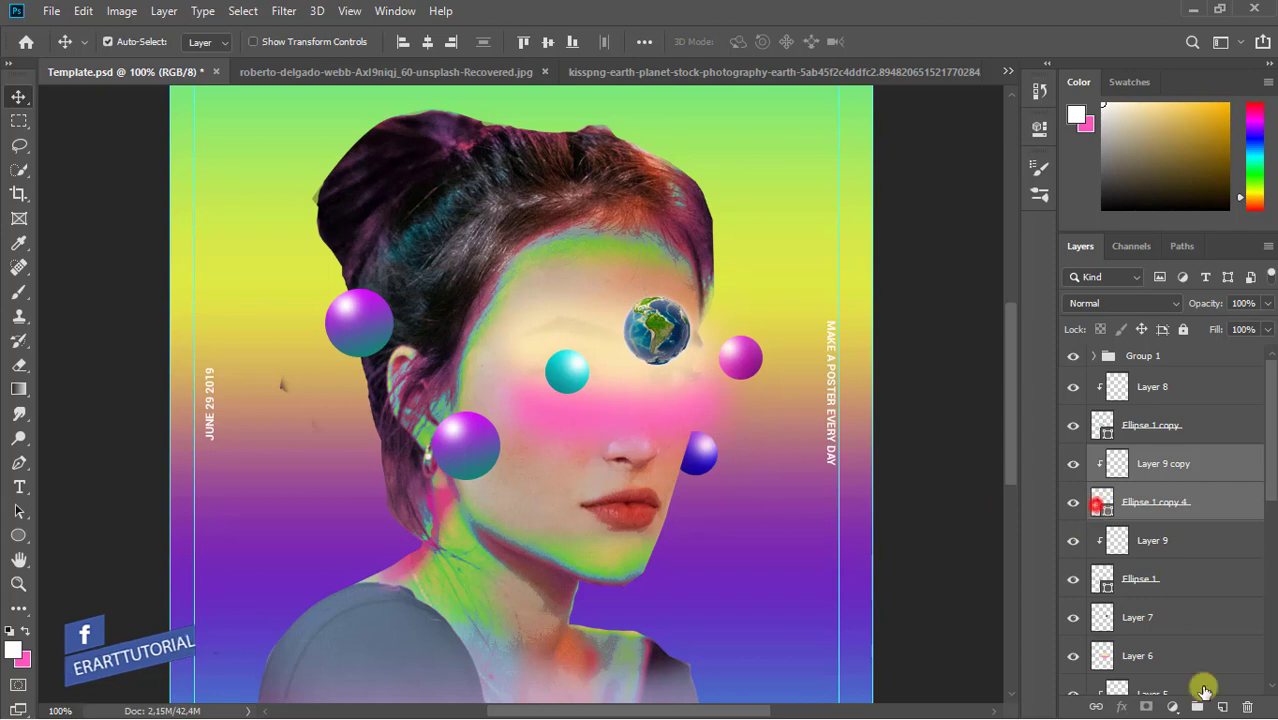
{"action": "left_click", "coordinate": [1222, 706]}
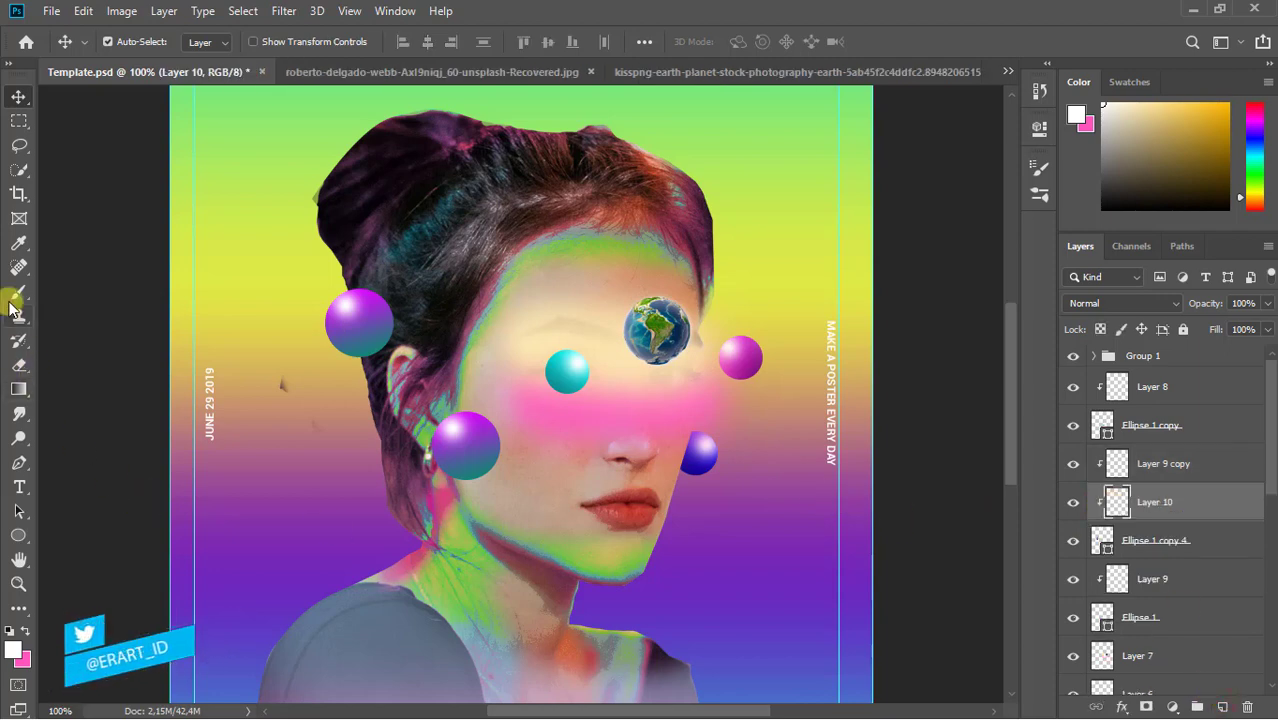
Set the brush to dark purple at 38% opacity with a smaller size
{"action": "left_click", "coordinate": [19, 292]}
{"action": "left_click", "coordinate": [13, 649]}
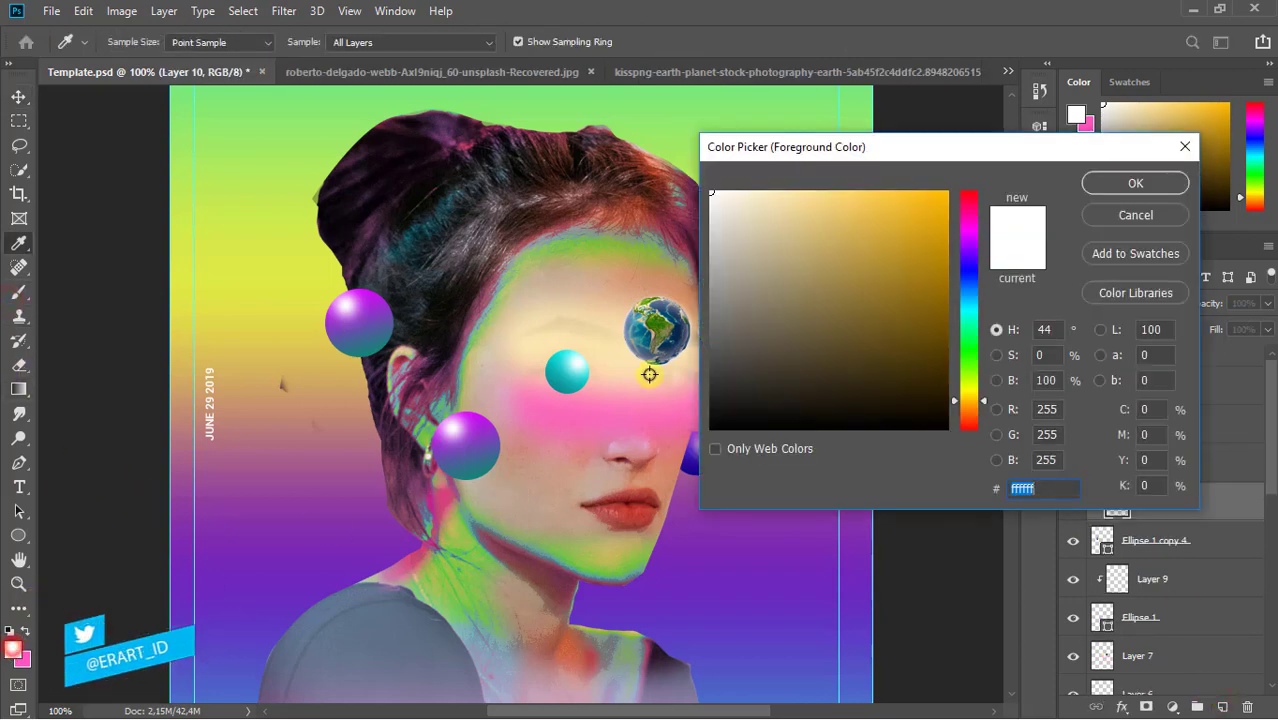
{"action": "left_click", "coordinate": [966, 215]}
{"action": "left_click", "coordinate": [876, 342]}
{"action": "left_click", "coordinate": [1135, 183]}
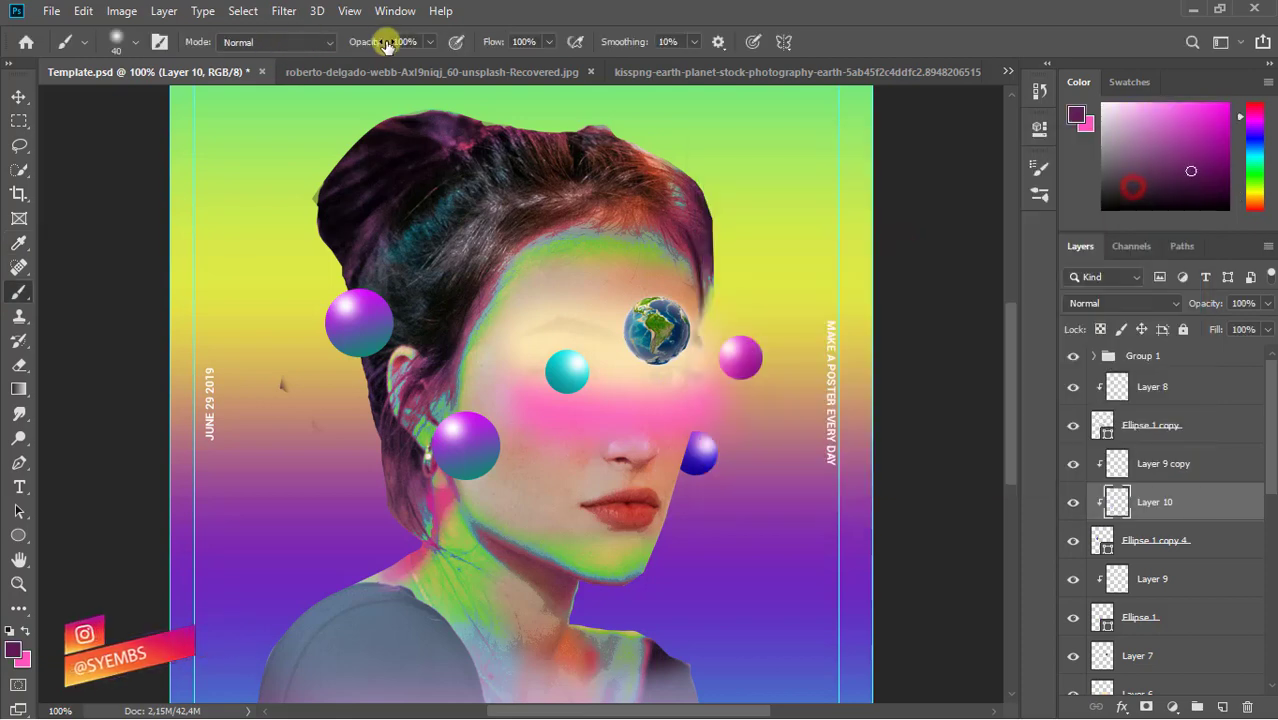
{"action": "left_click", "coordinate": [430, 42]}
{"action": "left_click_drag", "start_coordinate": [425, 62], "coordinate": [401, 65]}
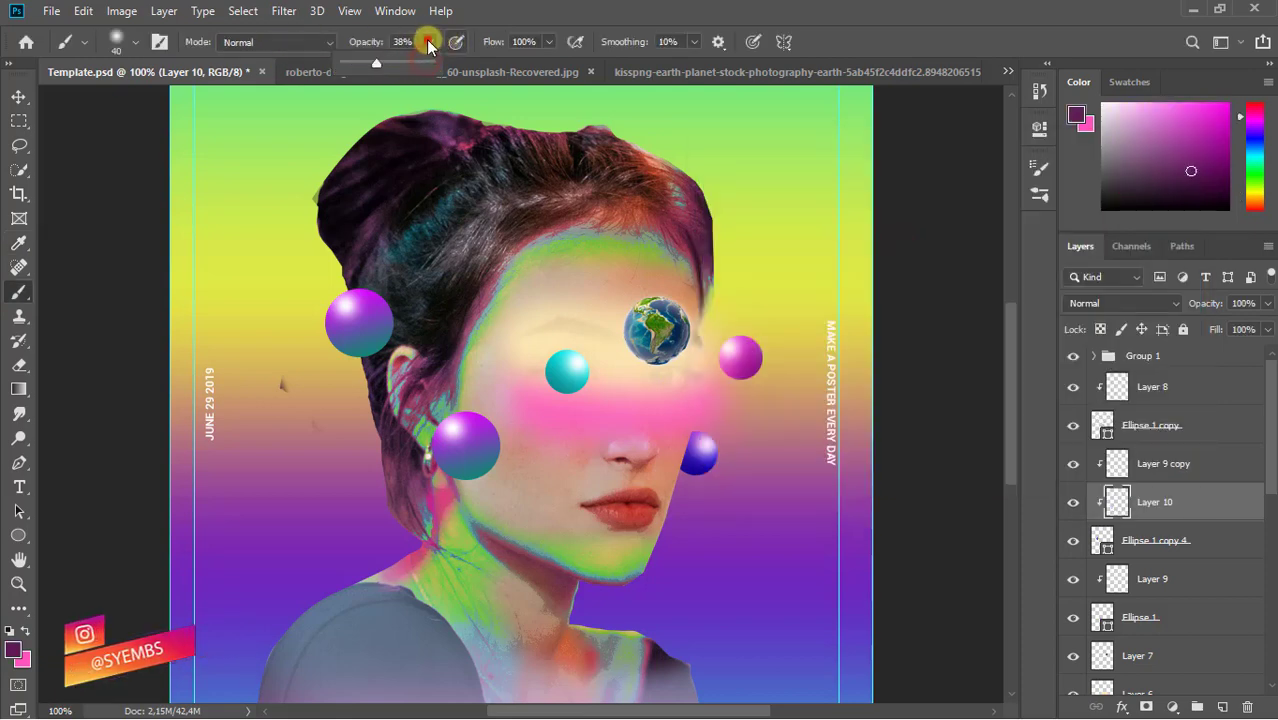
{"action": "left_click", "coordinate": [378, 355]}
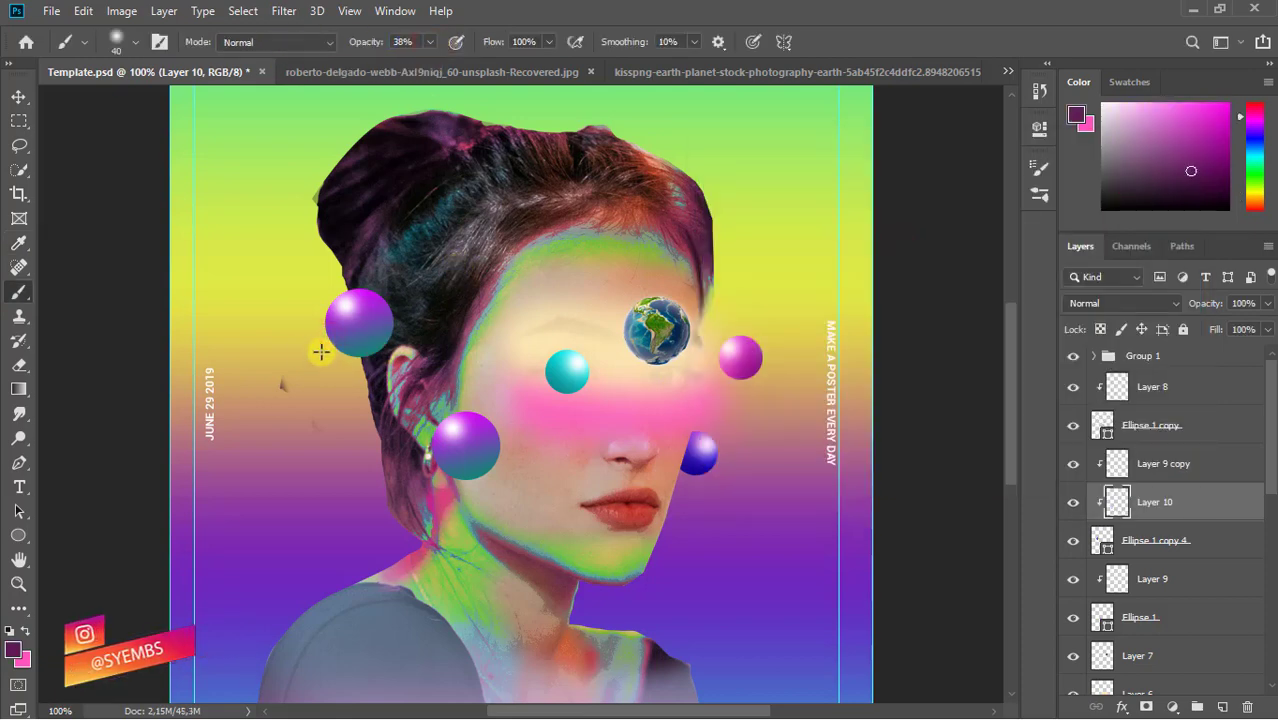
{"action": "key", "text": "bracketleft"}
{"action": "key", "text": "bracketleft"}
{"action": "left_click", "coordinate": [309, 349]}
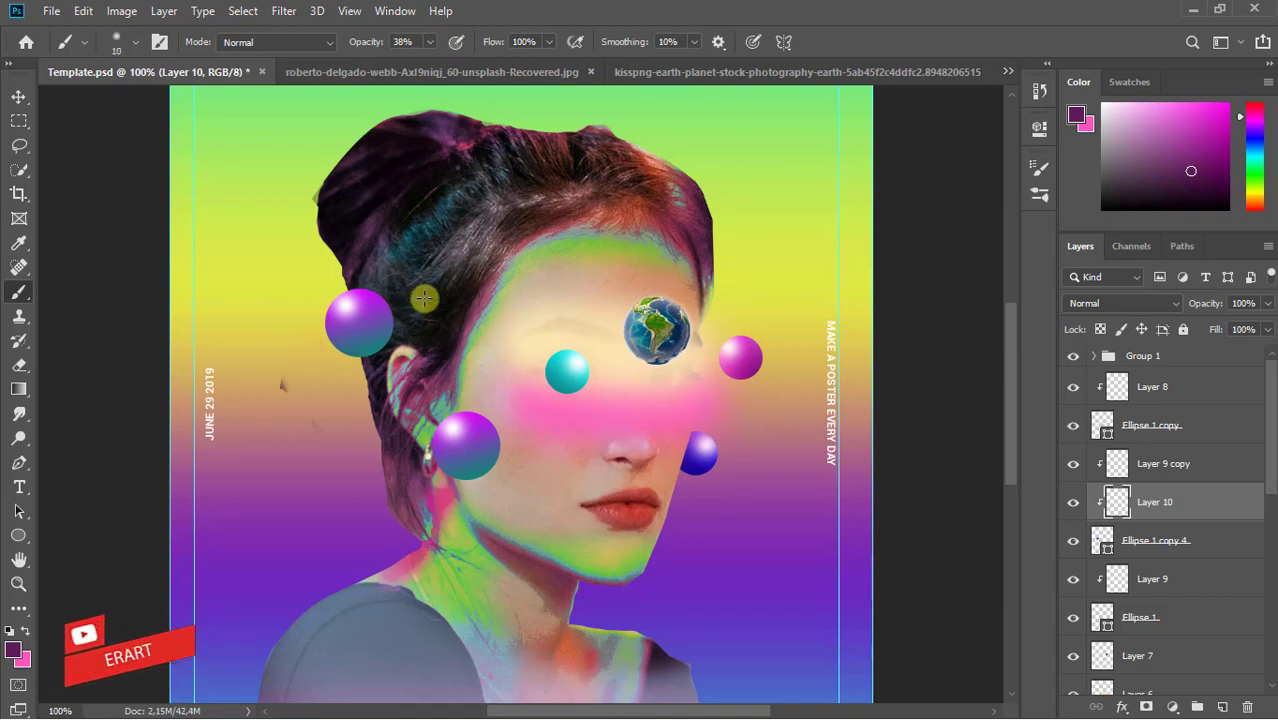
Raise opacity to 48% and dab dark purple shading on the sphere's left edge
{"action": "left_click", "coordinate": [429, 41]}
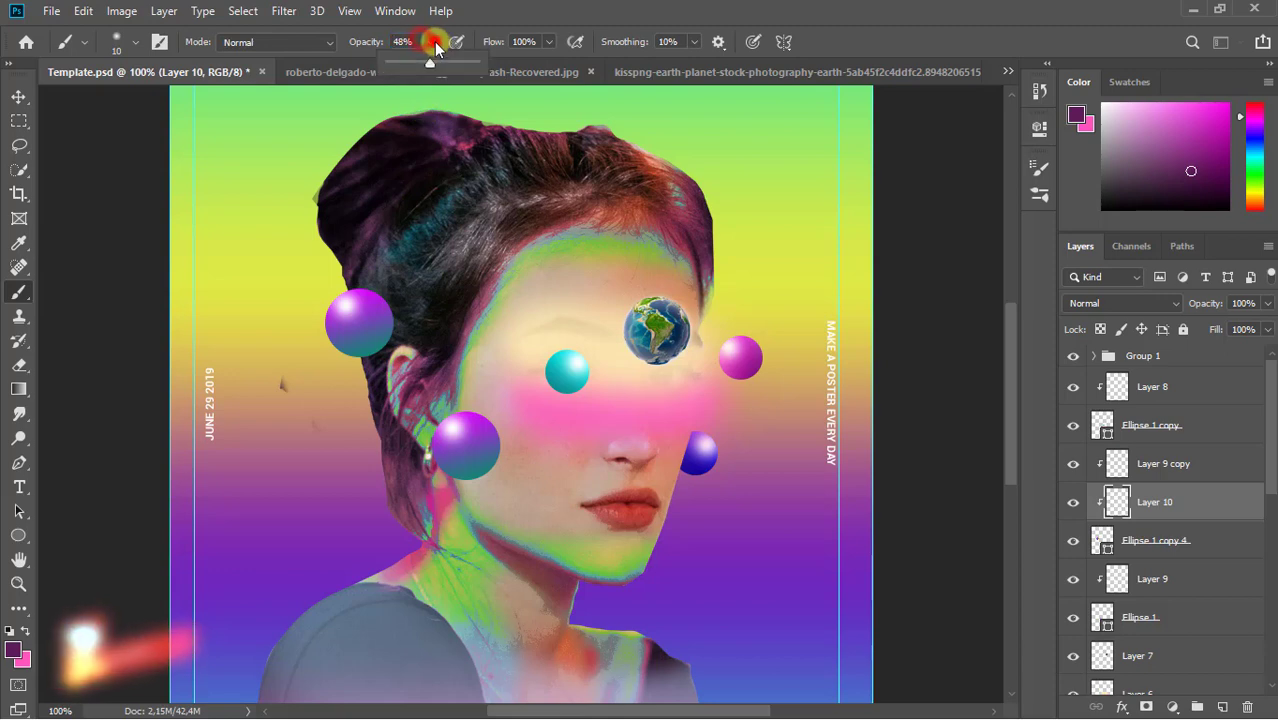
{"action": "left_click", "coordinate": [318, 352]}
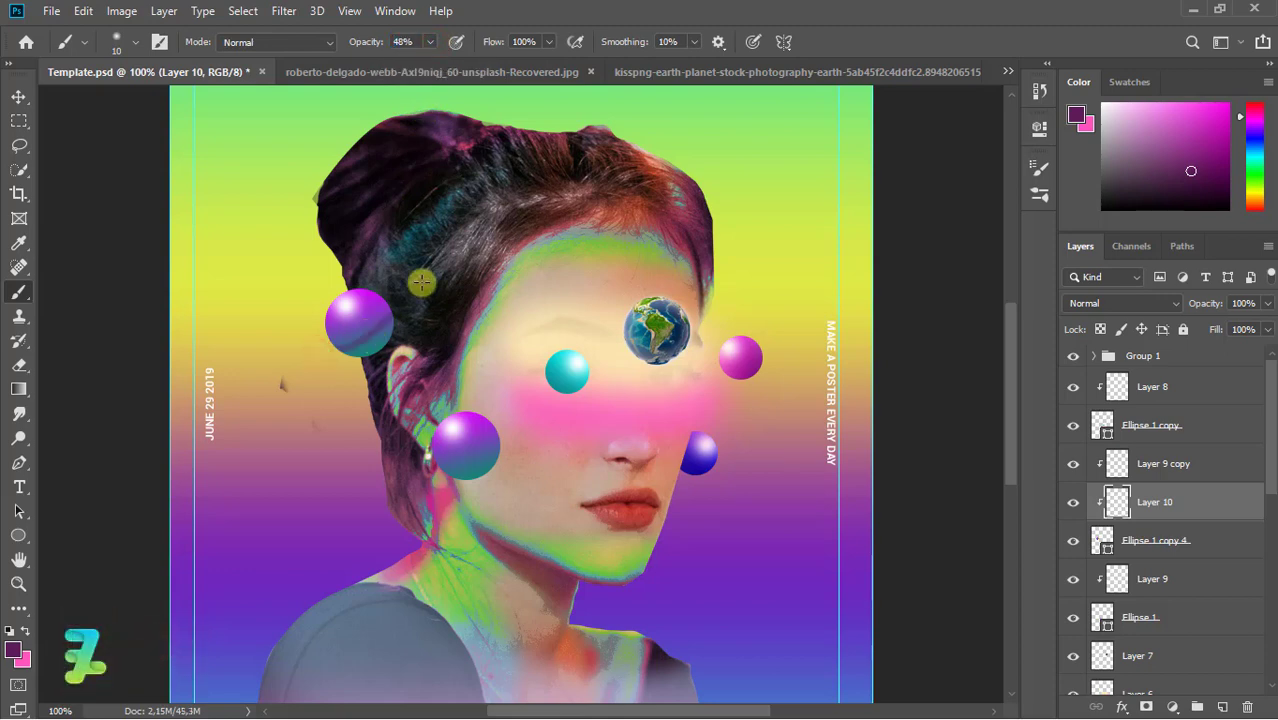
{"action": "left_click", "coordinate": [313, 337]}
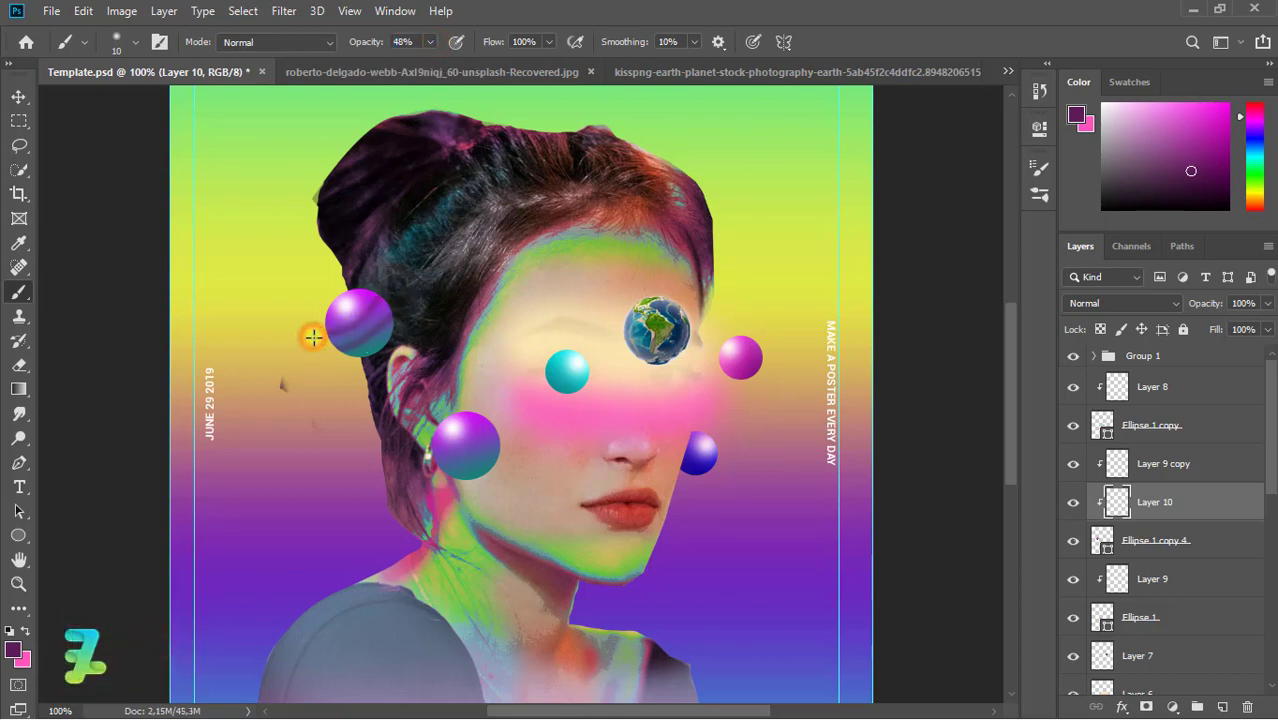
{"action": "left_click", "coordinate": [310, 343]}
{"action": "left_click", "coordinate": [319, 342]}
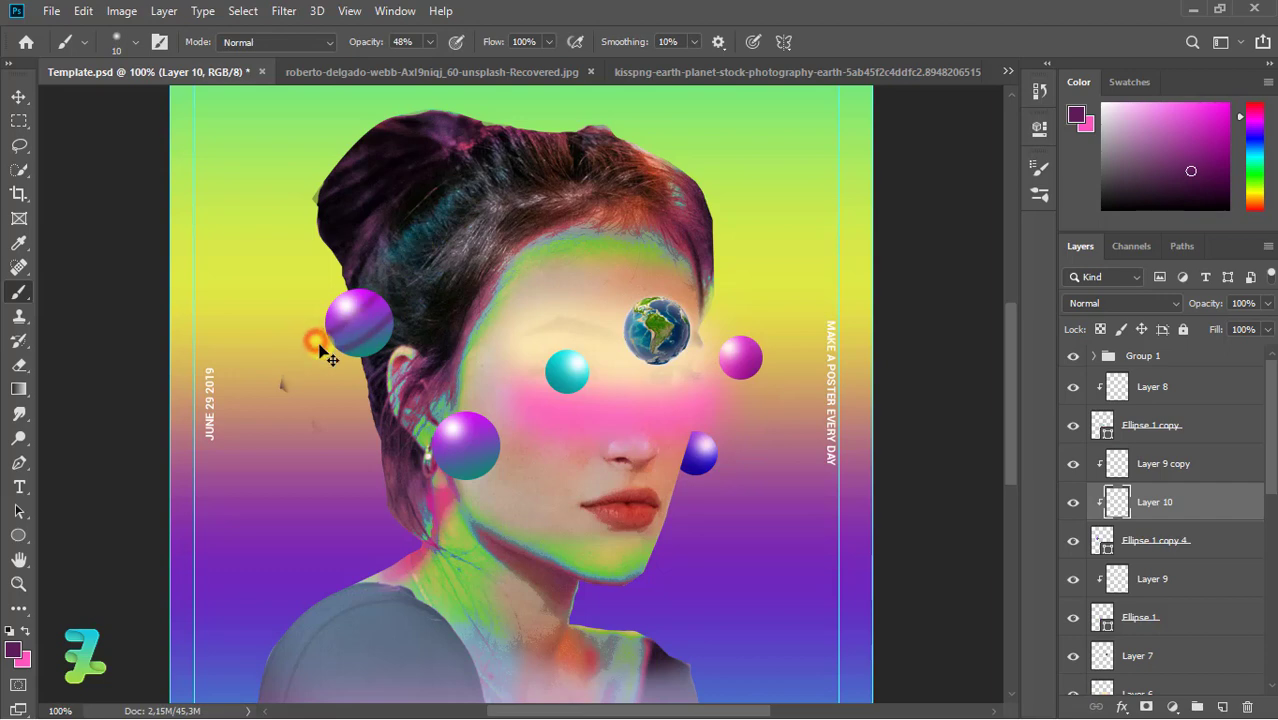
{"action": "left_click", "coordinate": [322, 330]}
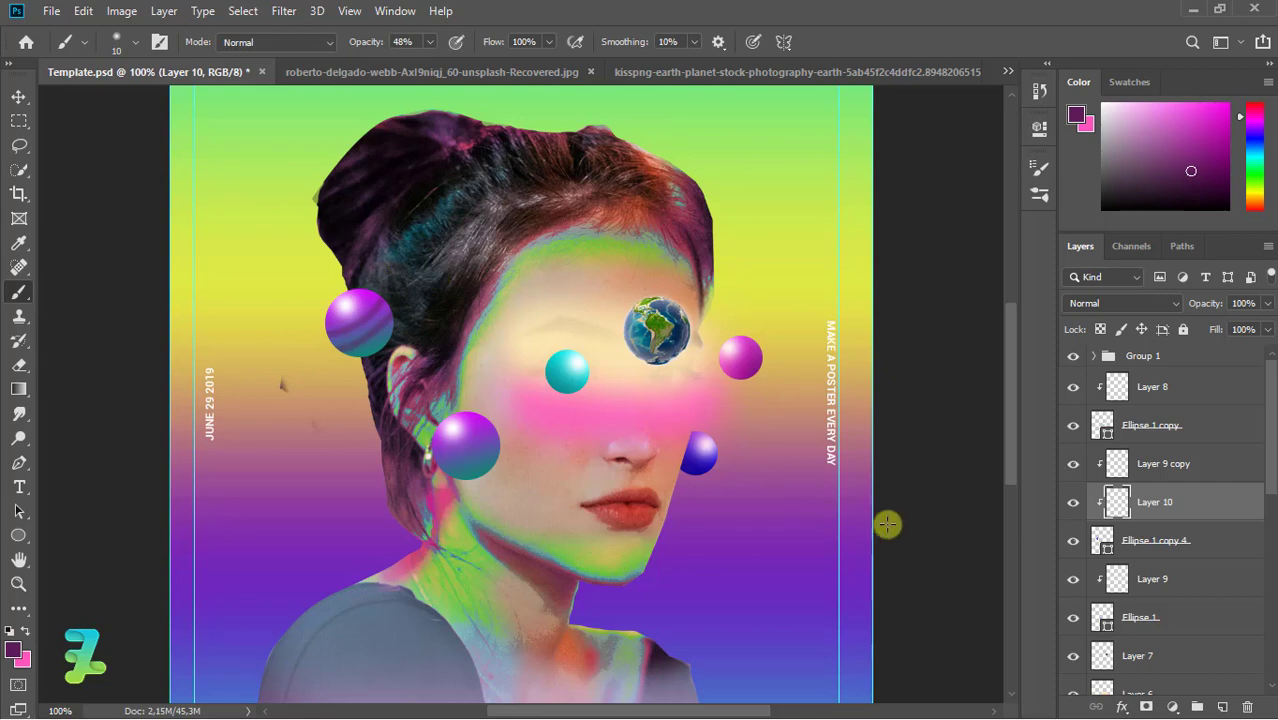
{"action": "left_click", "coordinate": [1122, 470]}
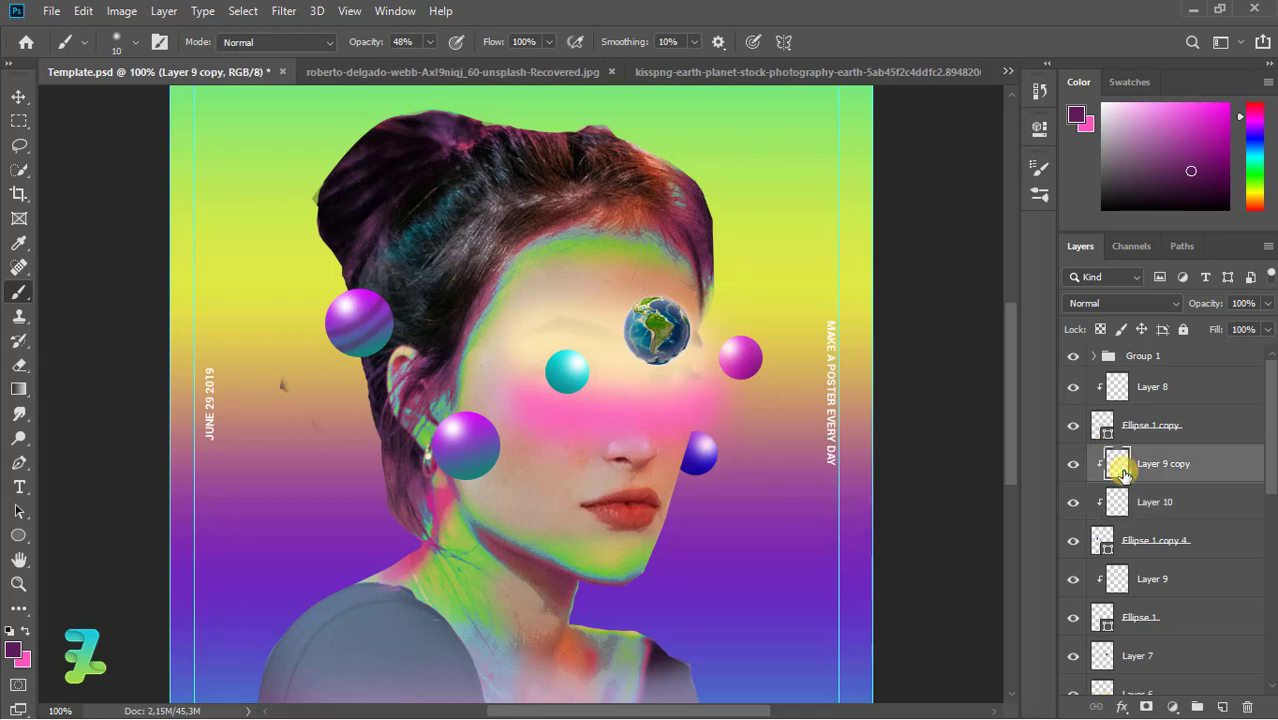
Target Layer 1's mask with a 98% opacity brush, zoomed out to 50%
{"action": "left_click", "coordinate": [14, 95]}
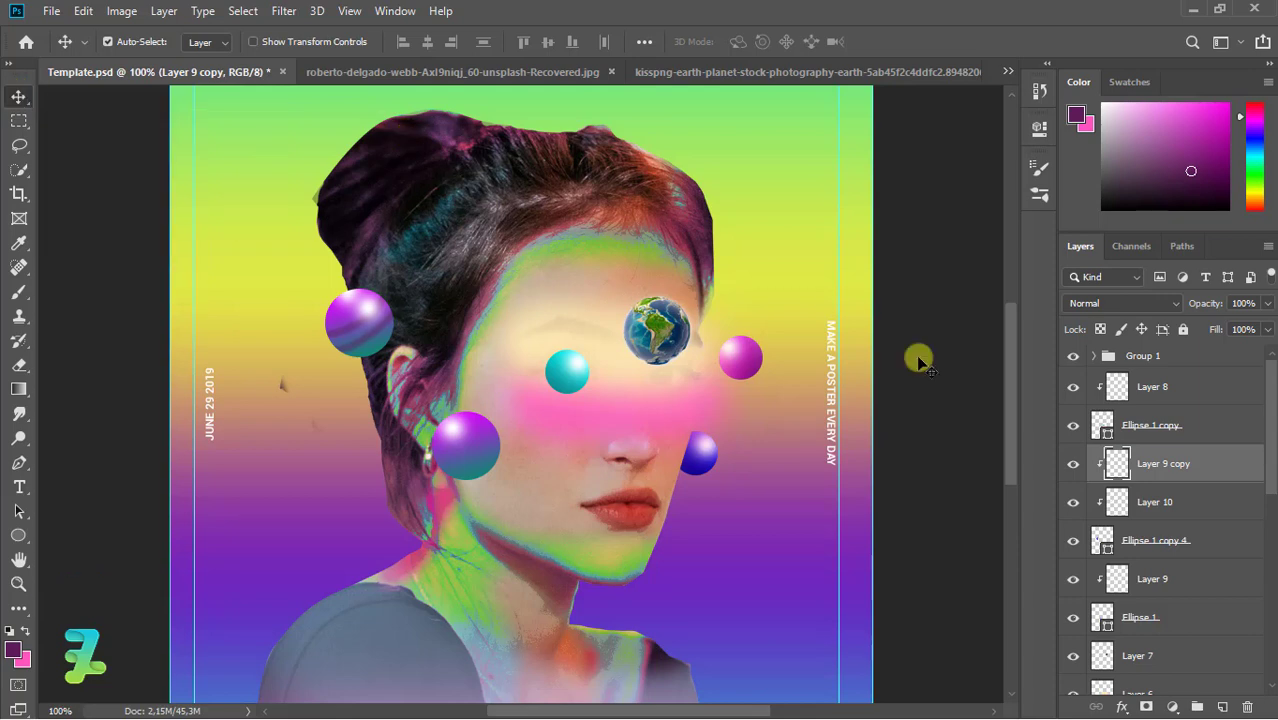
{"action": "left_click_drag", "start_coordinate": [1271, 413], "coordinate": [1219, 634]}
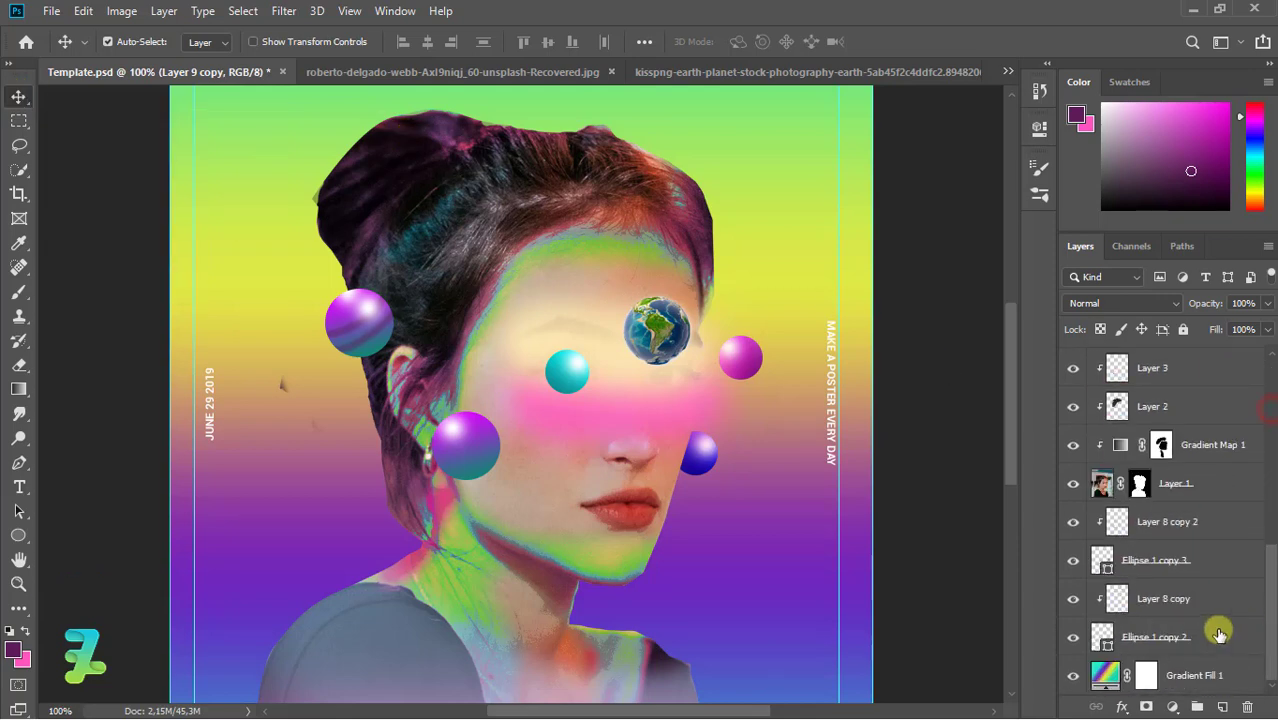
{"action": "left_click", "coordinate": [1138, 485]}
{"action": "left_click", "coordinate": [18, 291]}
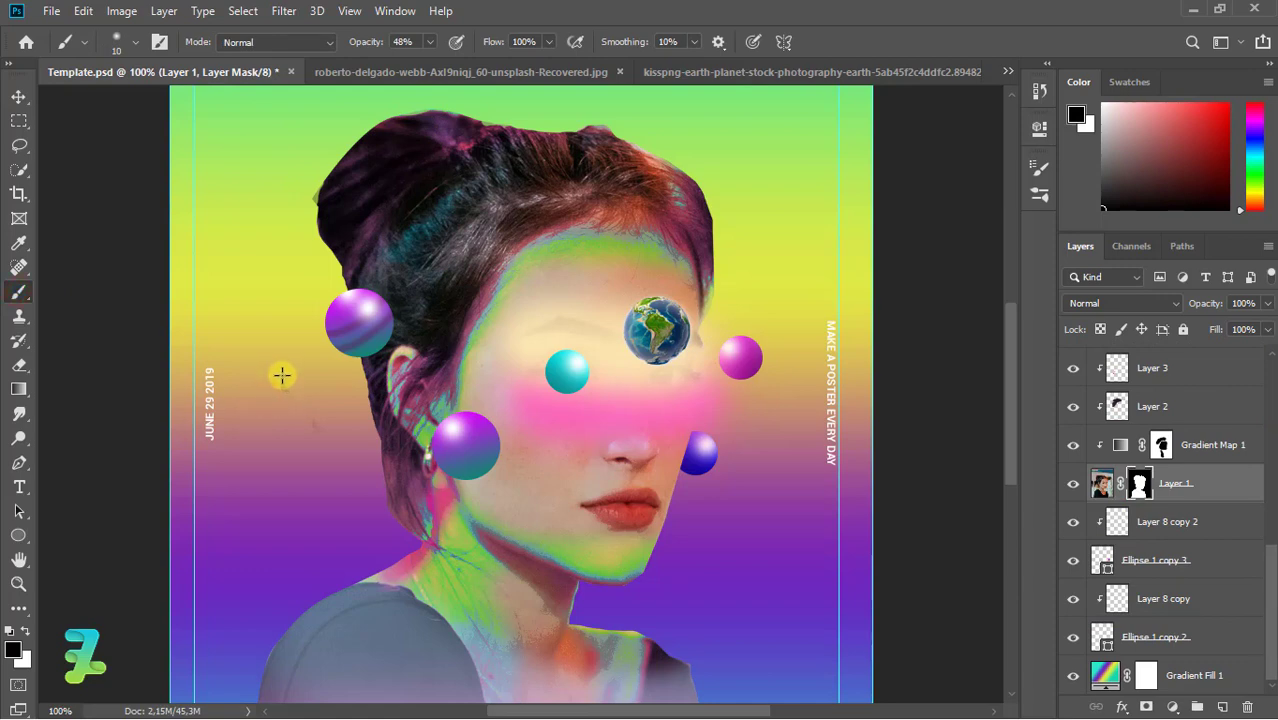
{"action": "left_click", "coordinate": [429, 42]}
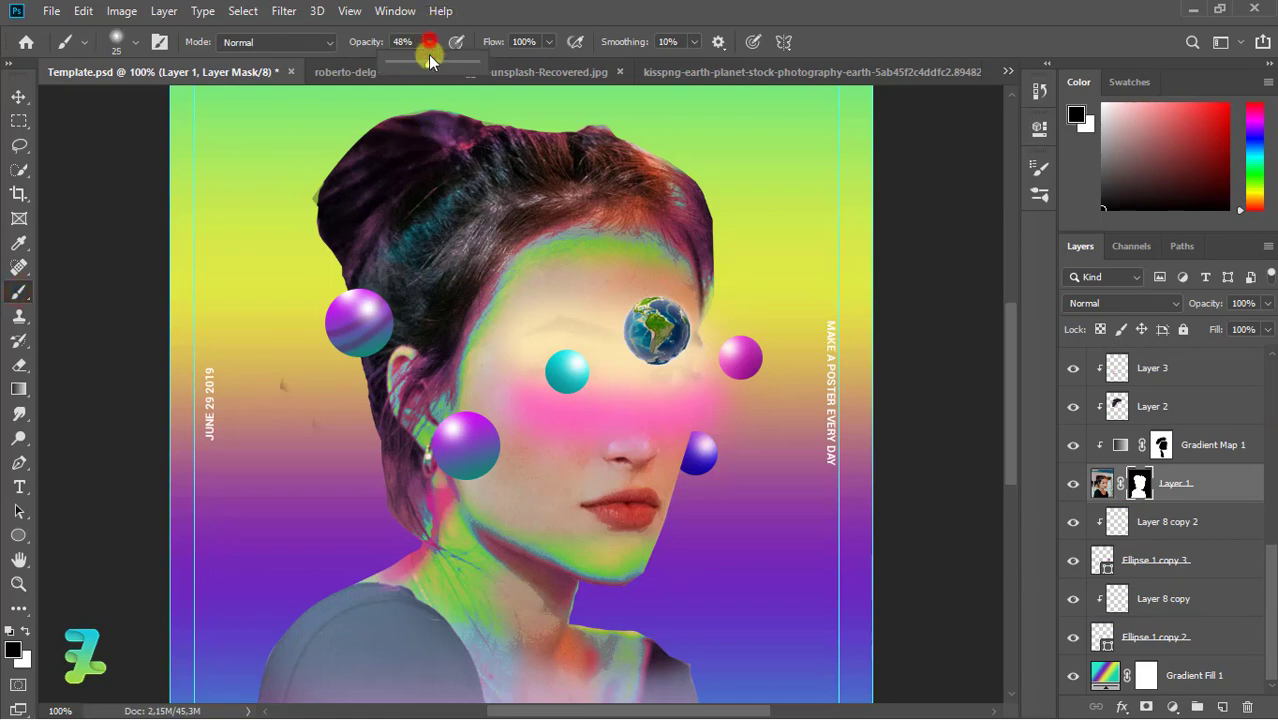
{"action": "left_click_drag", "start_coordinate": [427, 63], "coordinate": [477, 66]}
{"action": "left_click", "coordinate": [434, 42]}
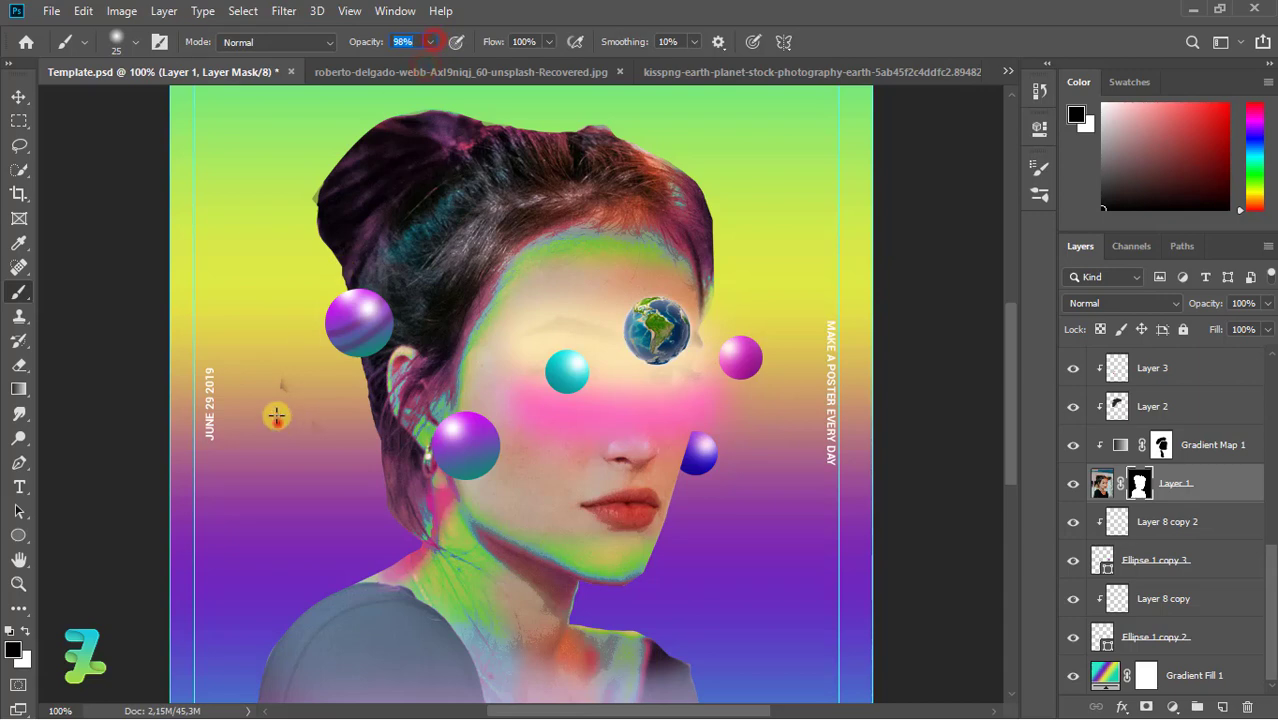
{"action": "left_click_drag", "start_coordinate": [284, 391], "coordinate": [326, 437]}
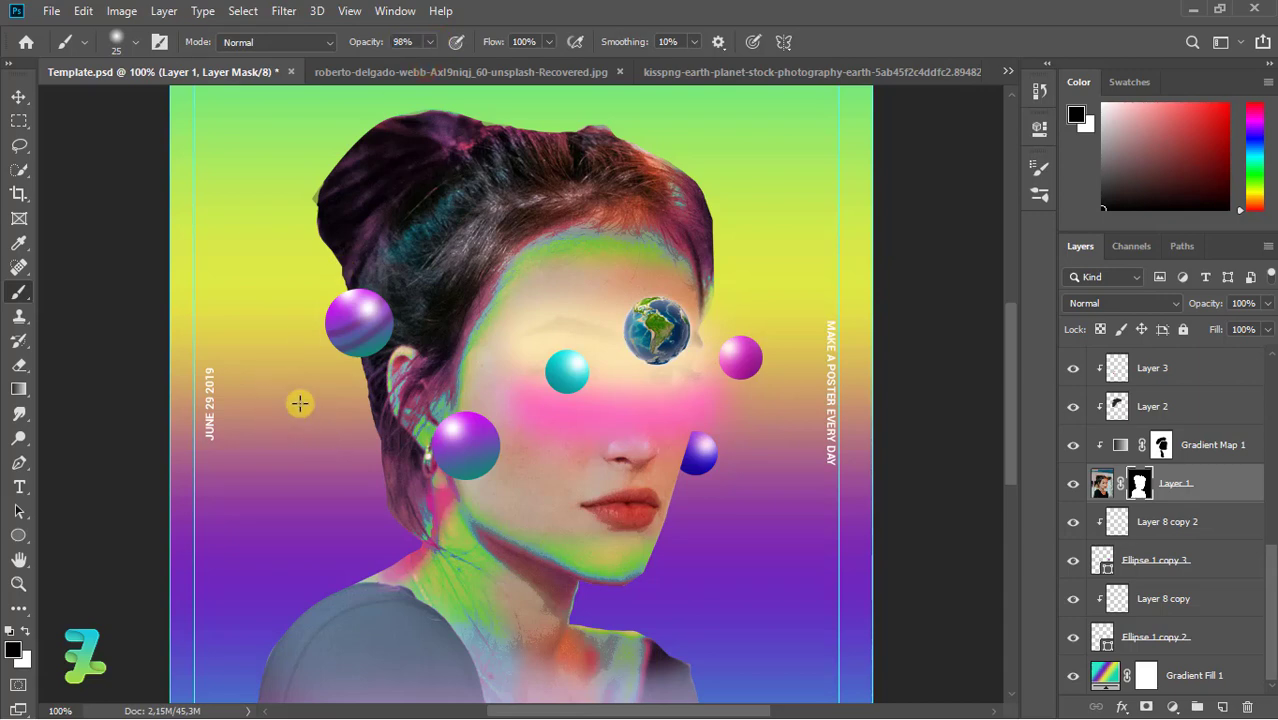
{"action": "key", "text": "ctrl+minus"}
{"action": "key", "text": "ctrl+minus"}
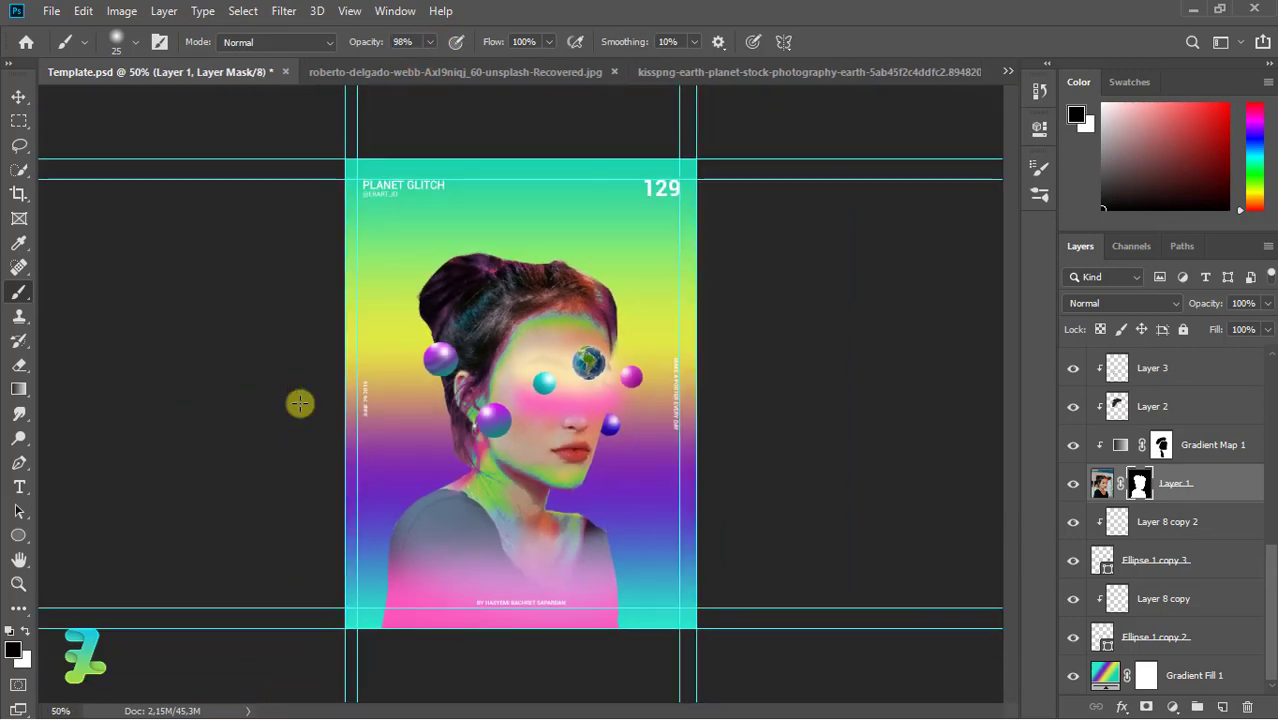
Select Layer 5 and add a Solid Color fill layer above it
{"action": "left_click_drag", "start_coordinate": [1266, 578], "coordinate": [1260, 492]}
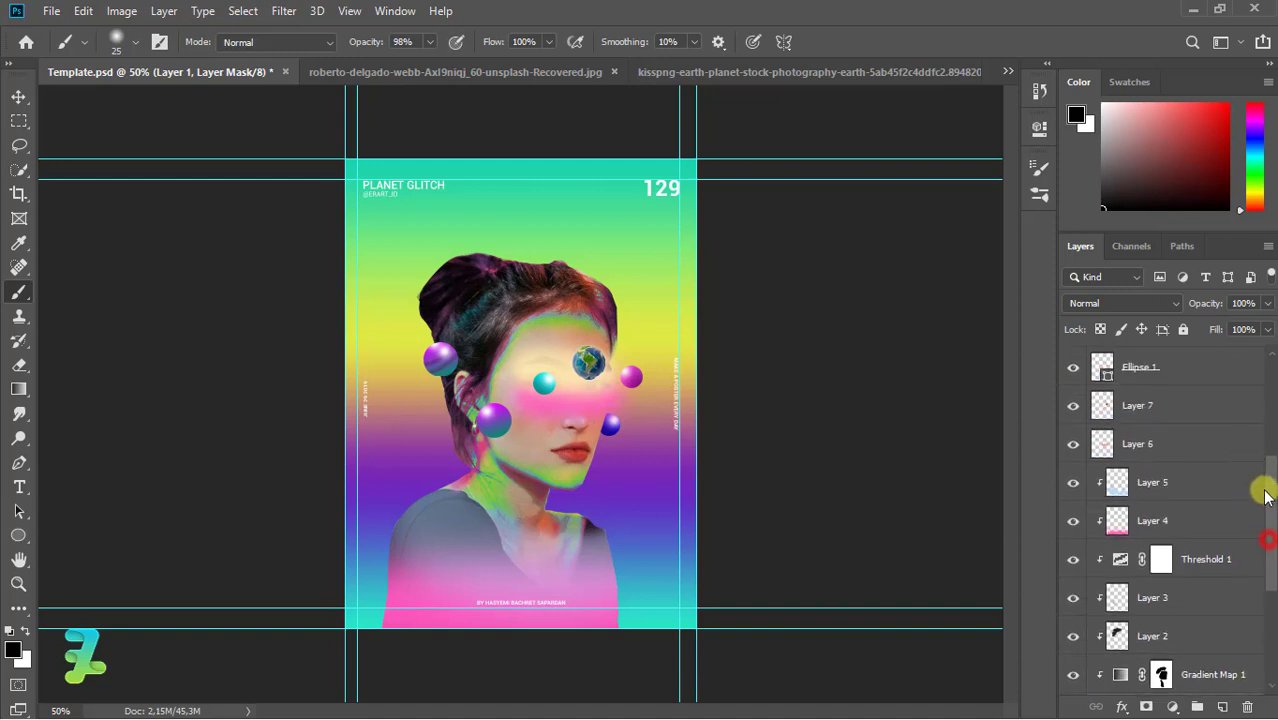
{"action": "left_click", "coordinate": [1104, 441]}
{"action": "mouse_move", "coordinate": [1266, 303]}
{"action": "left_mouse_down"}
{"action": "mouse_move", "coordinate": [1241, 326]}
{"action": "mouse_move", "coordinate": [1264, 325]}
{"action": "left_mouse_up"}
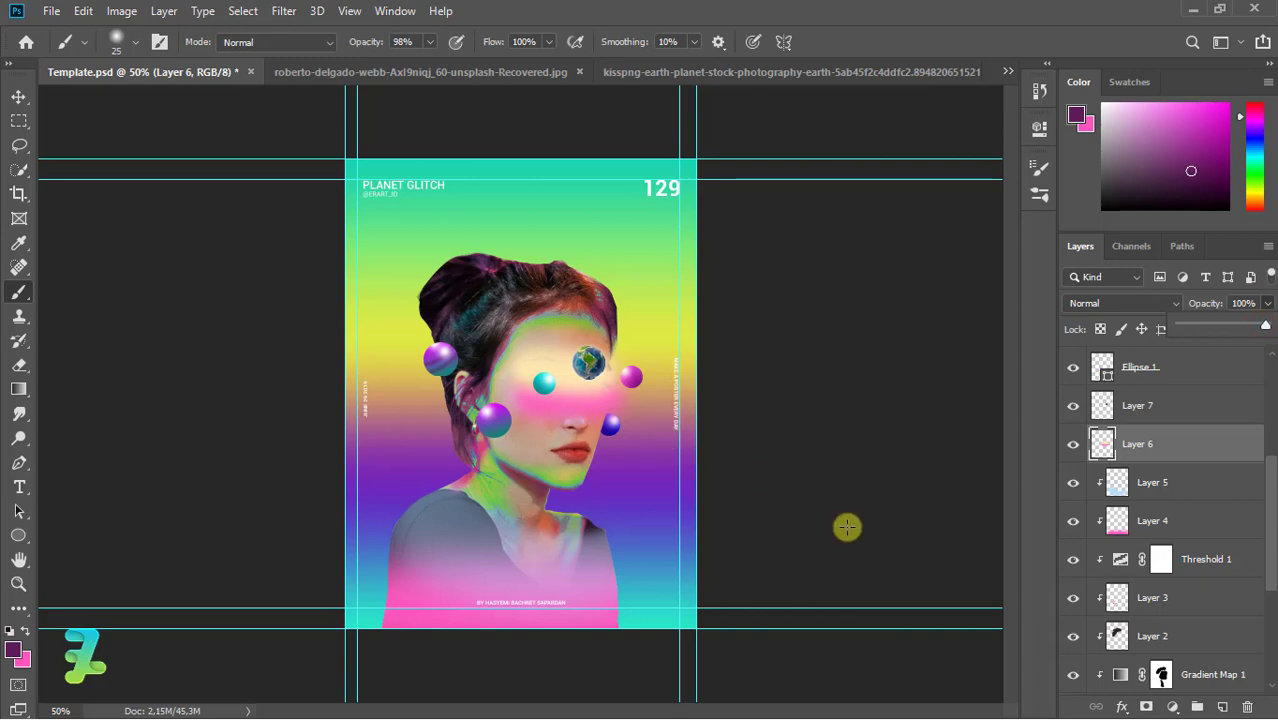
{"action": "left_click", "coordinate": [1118, 484]}
{"action": "left_click", "coordinate": [1177, 708]}
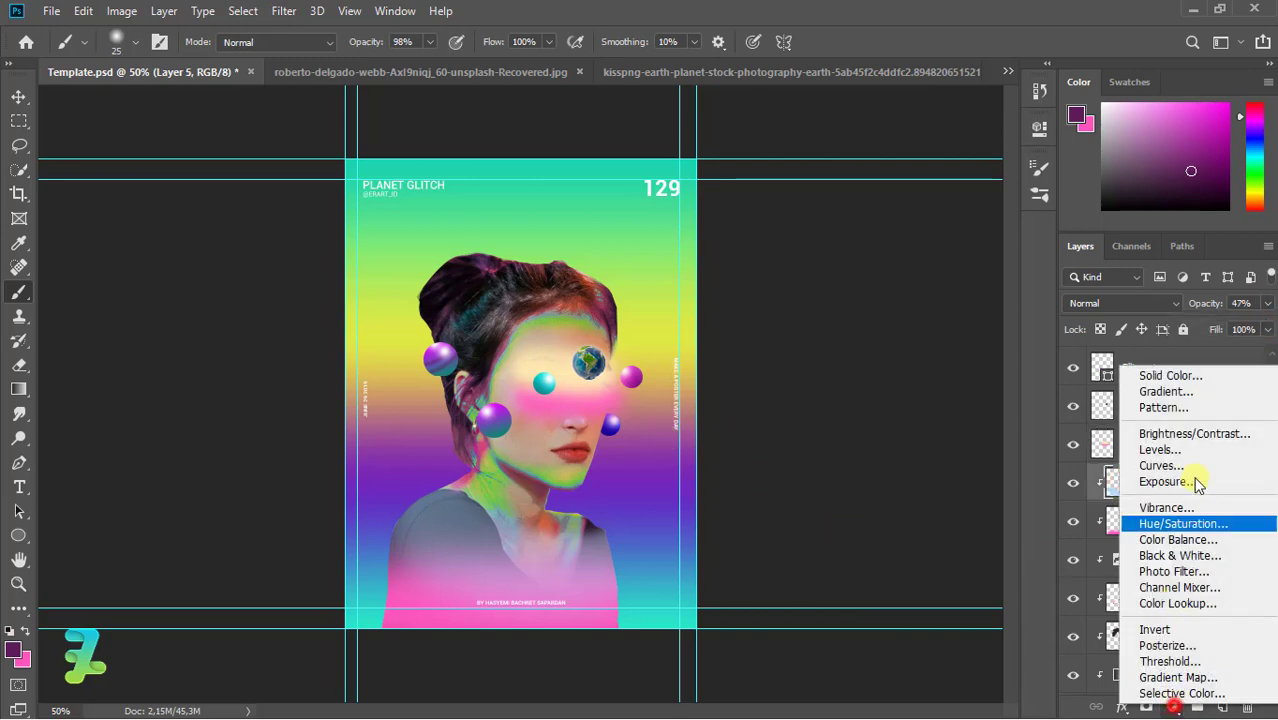
{"action": "left_click", "coordinate": [1190, 366]}
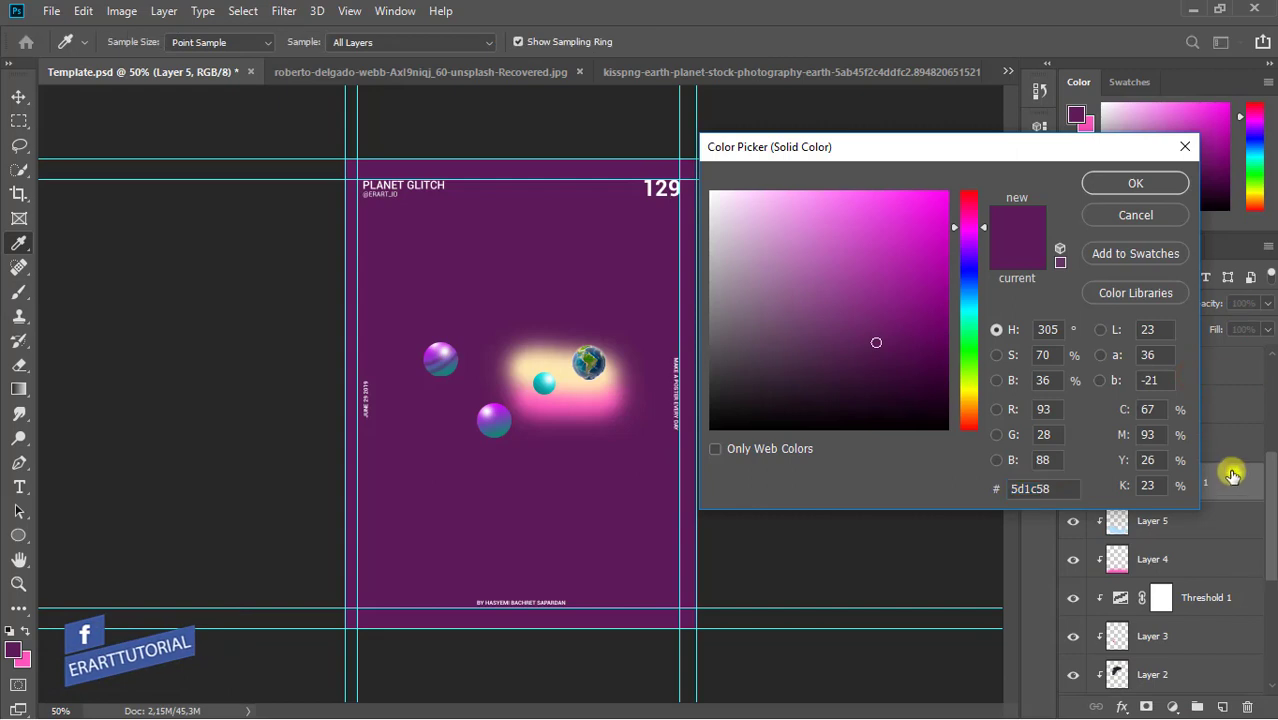
Set the fill colour to bright orange ed9f08
{"action": "left_click", "coordinate": [969, 394]}
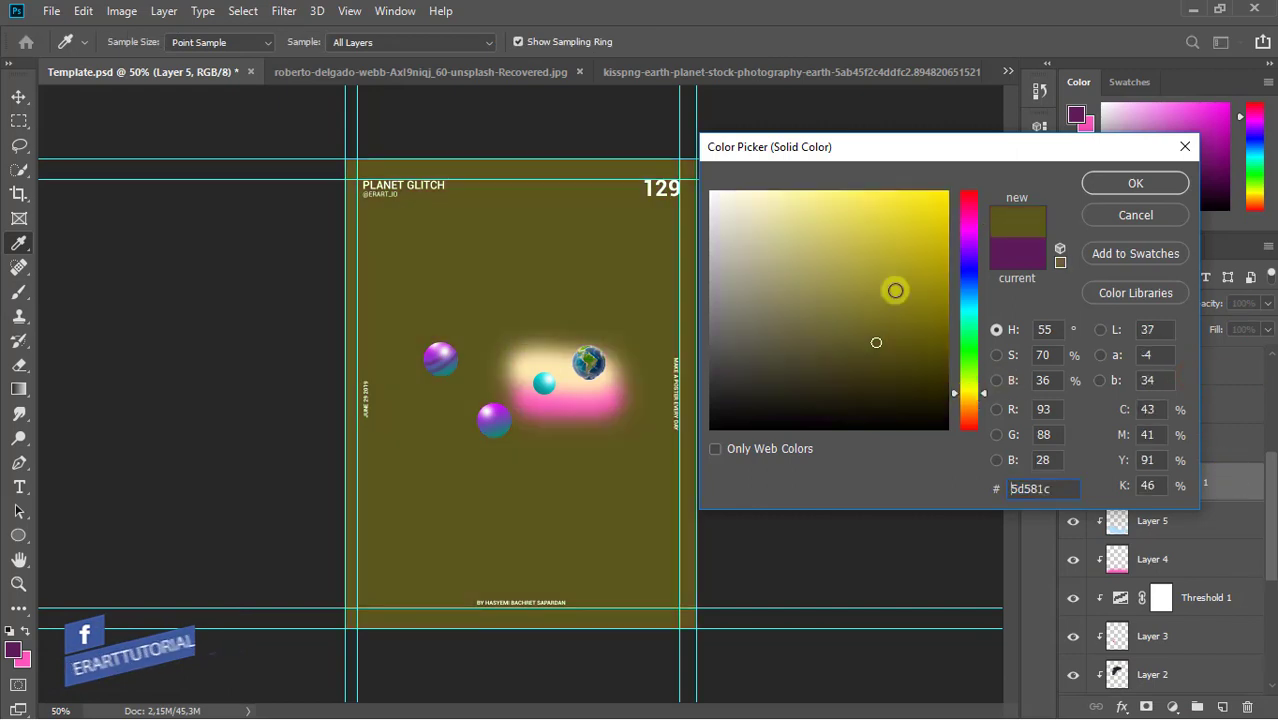
{"action": "left_click_drag", "start_coordinate": [893, 288], "coordinate": [907, 260]}
{"action": "left_click_drag", "start_coordinate": [968, 399], "coordinate": [969, 403]}
{"action": "mouse_move", "coordinate": [920, 287]}
{"action": "left_mouse_down"}
{"action": "mouse_move", "coordinate": [927, 233]}
{"action": "mouse_move", "coordinate": [942, 226]}
{"action": "left_mouse_up"}
{"action": "left_click", "coordinate": [1090, 183]}
Clip Color Fill 1 to the layer below, blending Soft Light at 67% opacity
{"action": "right_click", "coordinate": [1231, 487]}
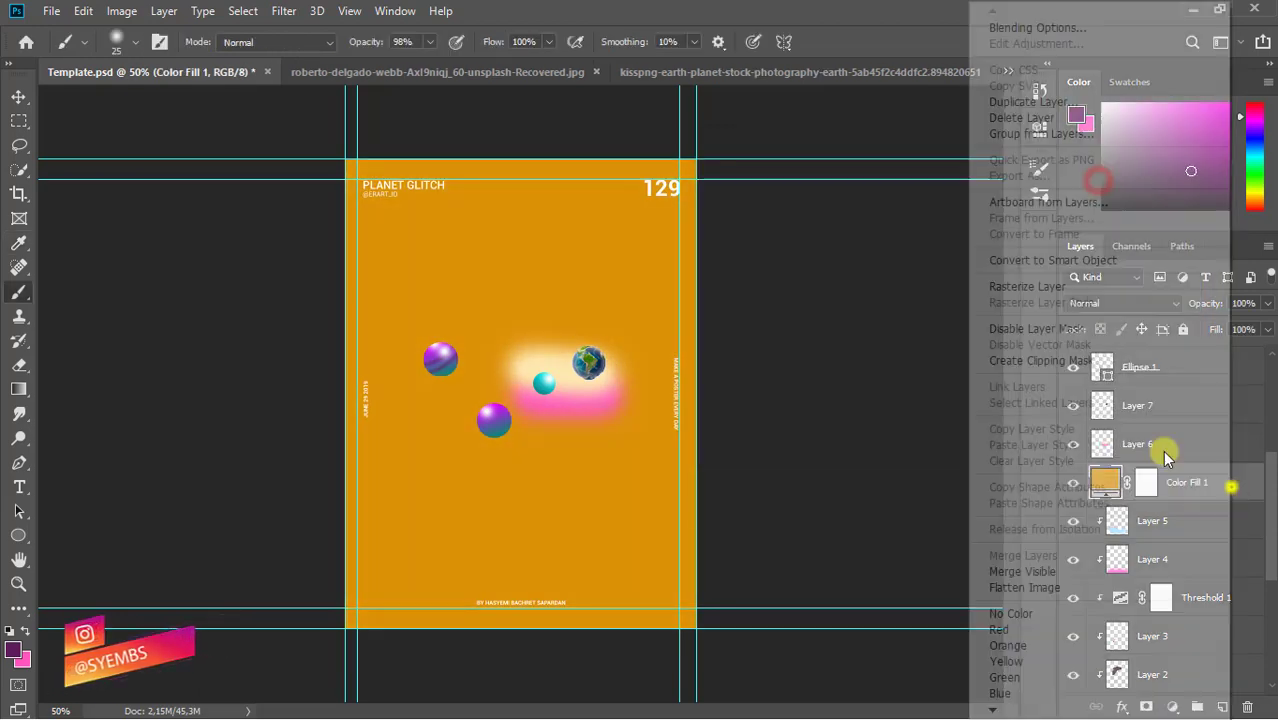
{"action": "left_click", "coordinate": [1064, 362]}
{"action": "left_click", "coordinate": [1105, 302]}
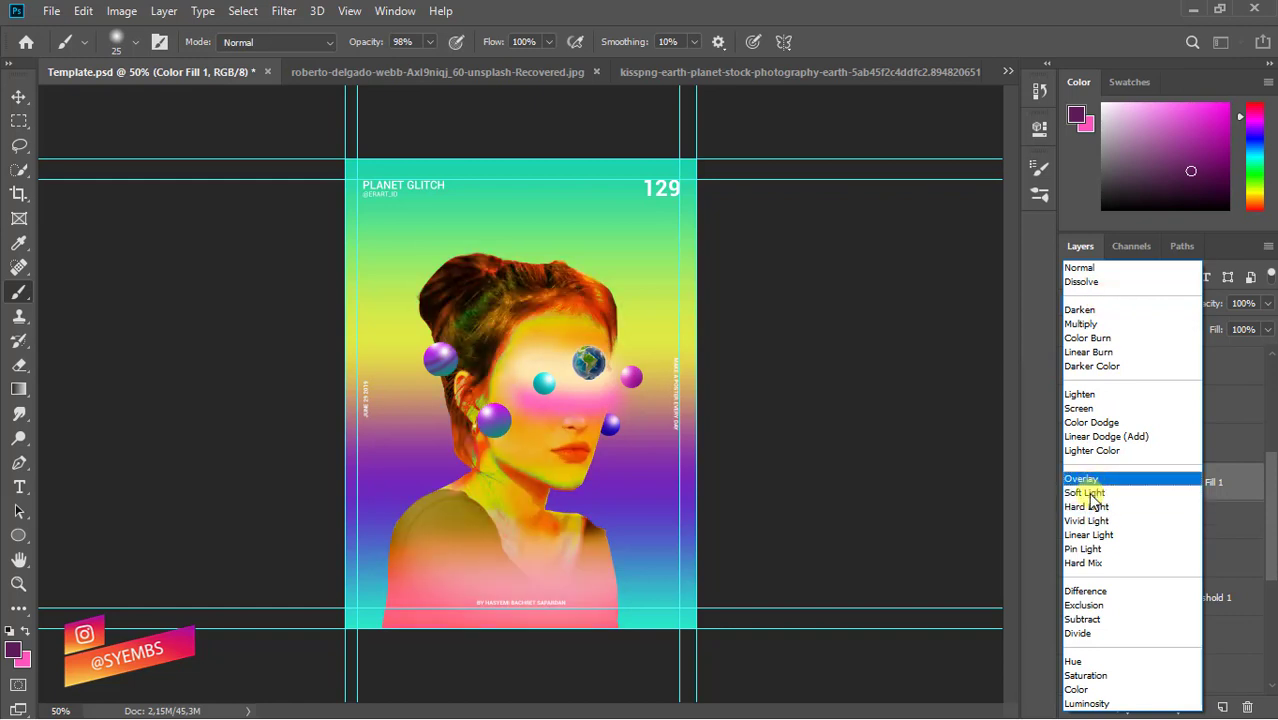
{"action": "left_click", "coordinate": [1088, 495]}
{"action": "left_click", "coordinate": [1267, 303]}
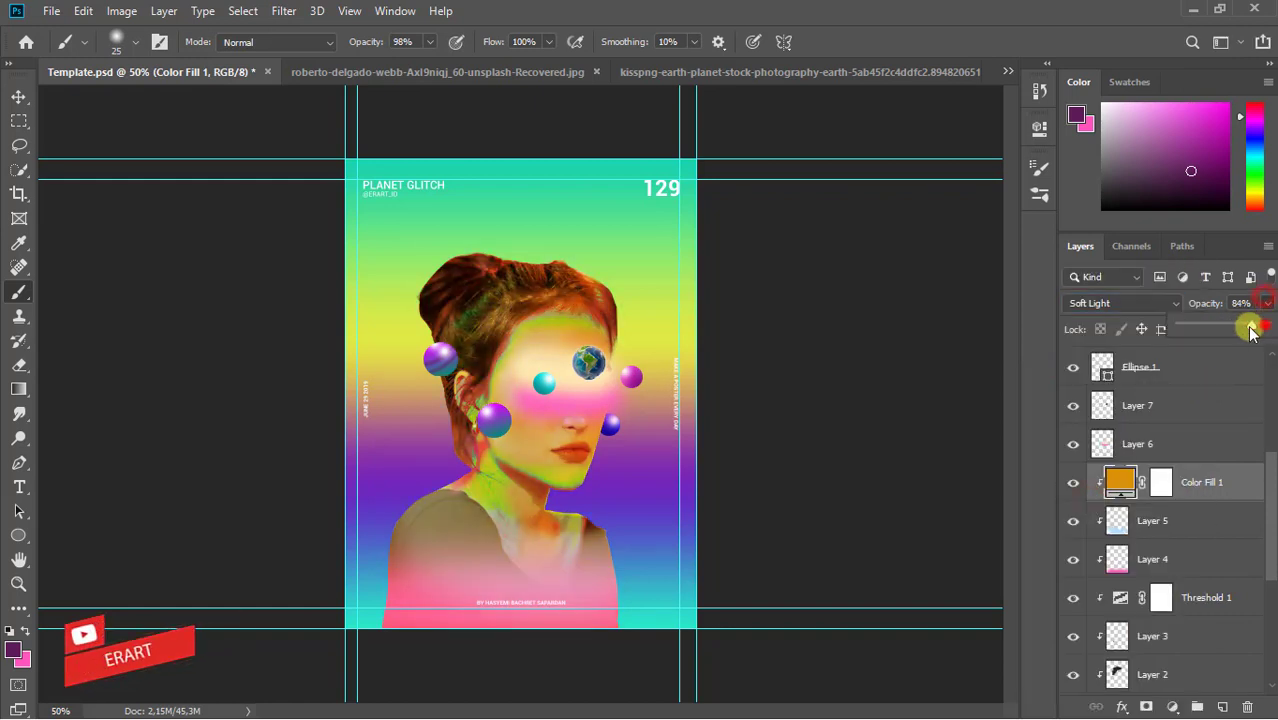
{"action": "left_click", "coordinate": [1160, 482]}
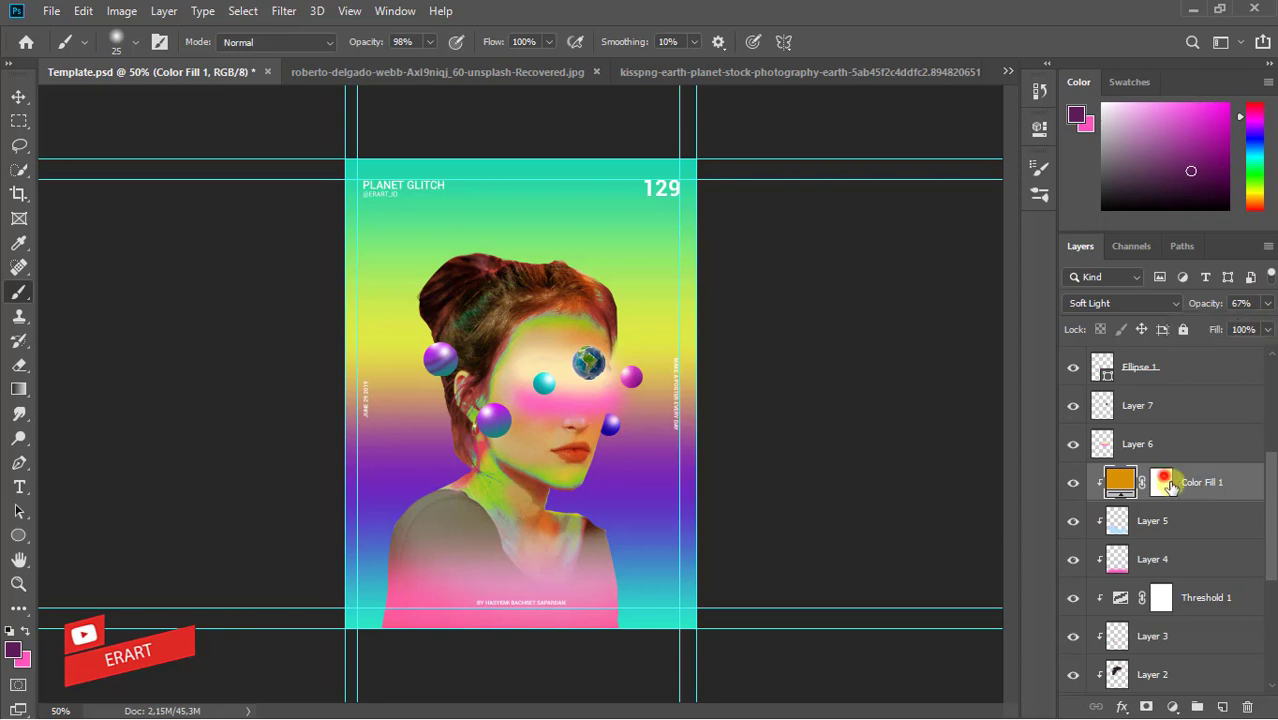
Set up a 97 px brush for painting black on the fill's mask
{"action": "left_click", "coordinate": [22, 318]}
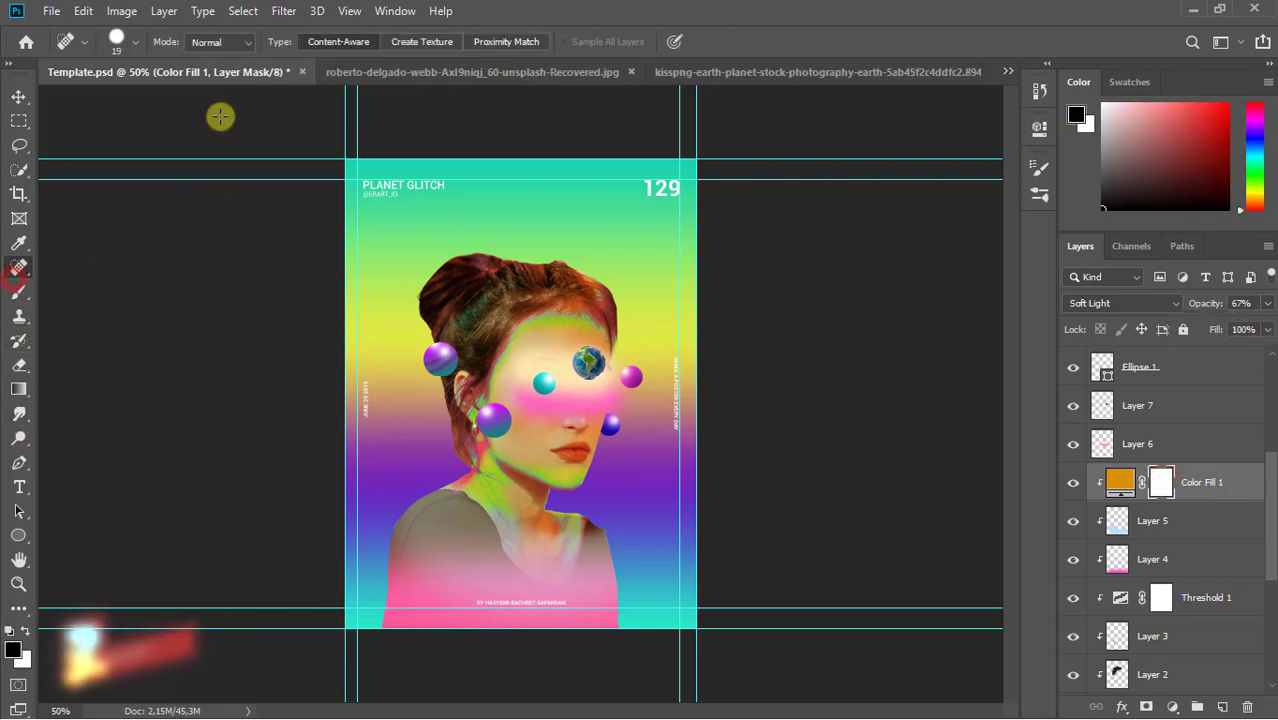
{"action": "left_click", "coordinate": [135, 40]}
{"action": "left_click", "coordinate": [135, 40]}
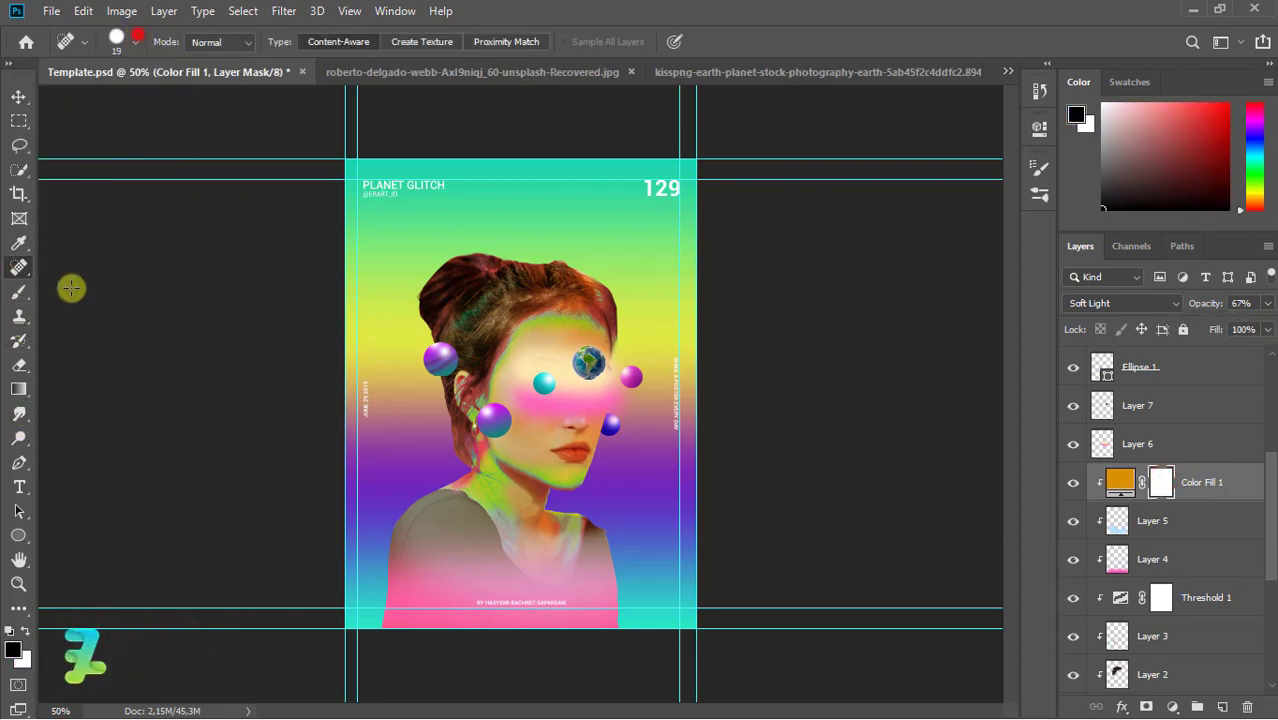
{"action": "left_click", "coordinate": [19, 291]}
{"action": "left_click", "coordinate": [135, 42]}
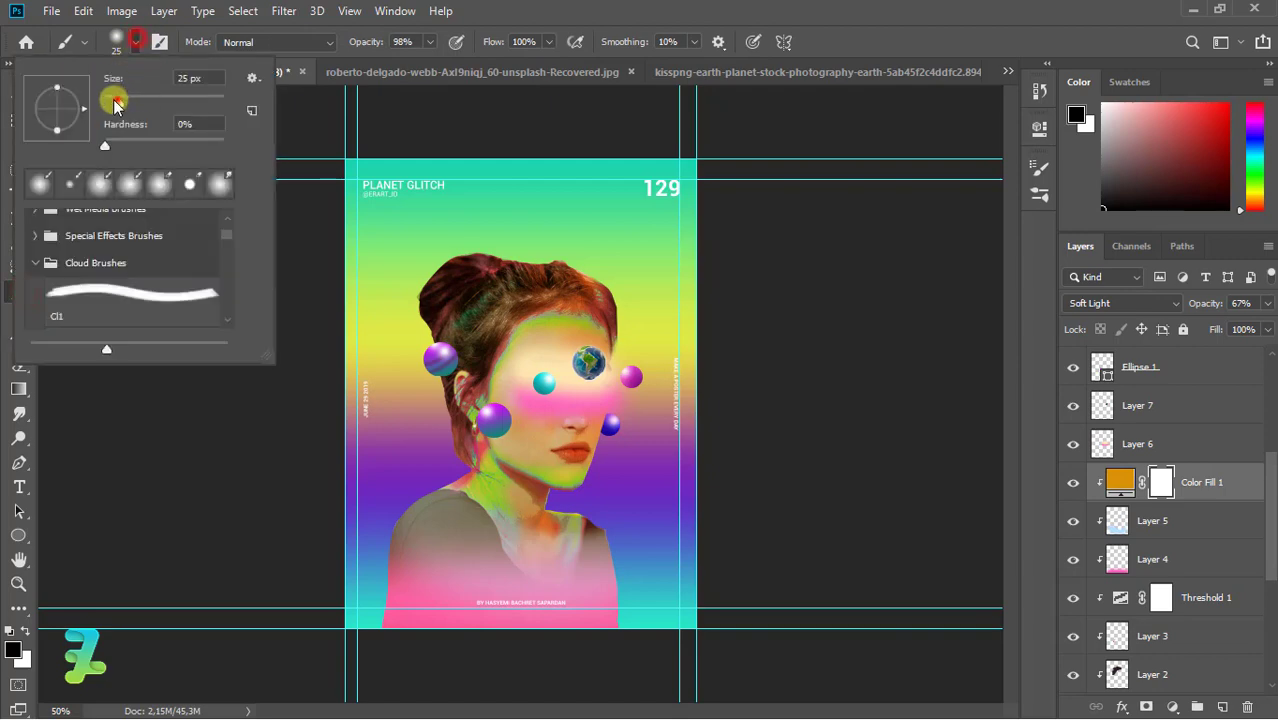
{"action": "left_click_drag", "start_coordinate": [112, 102], "coordinate": [162, 102]}
{"action": "left_click", "coordinate": [135, 40]}
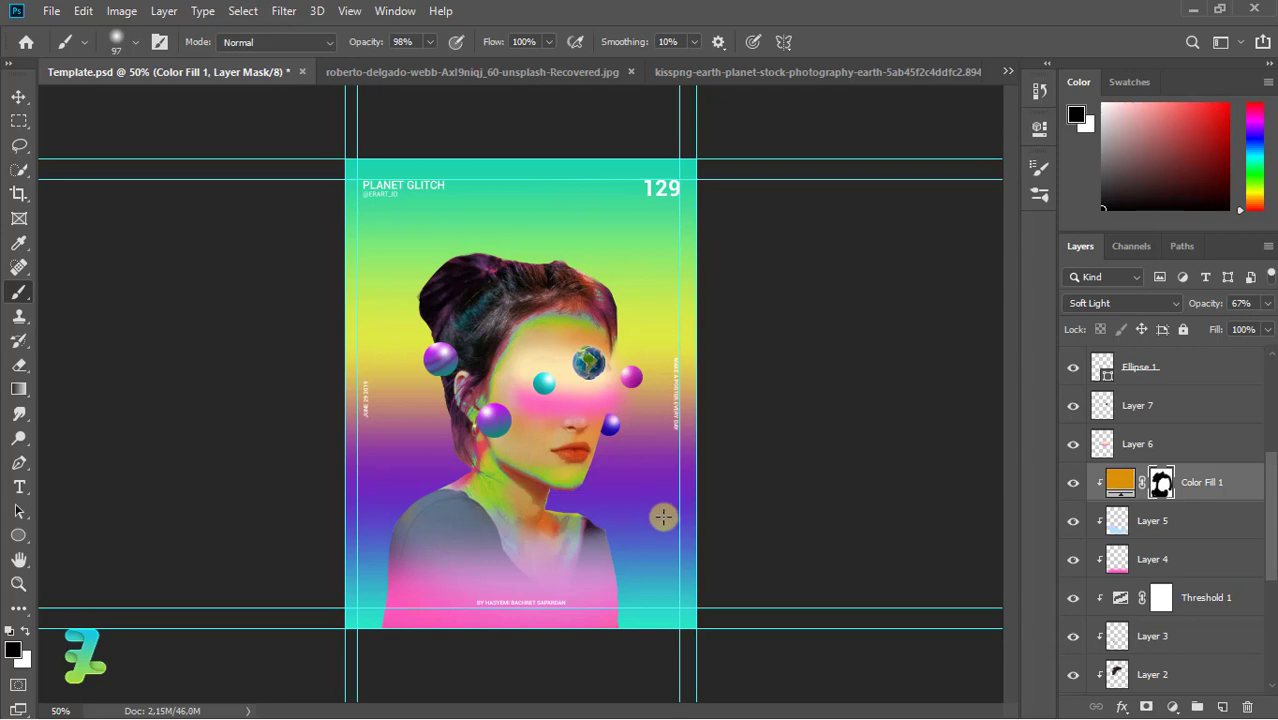
{"action": "left_click_drag", "start_coordinate": [1272, 476], "coordinate": [1272, 488]}
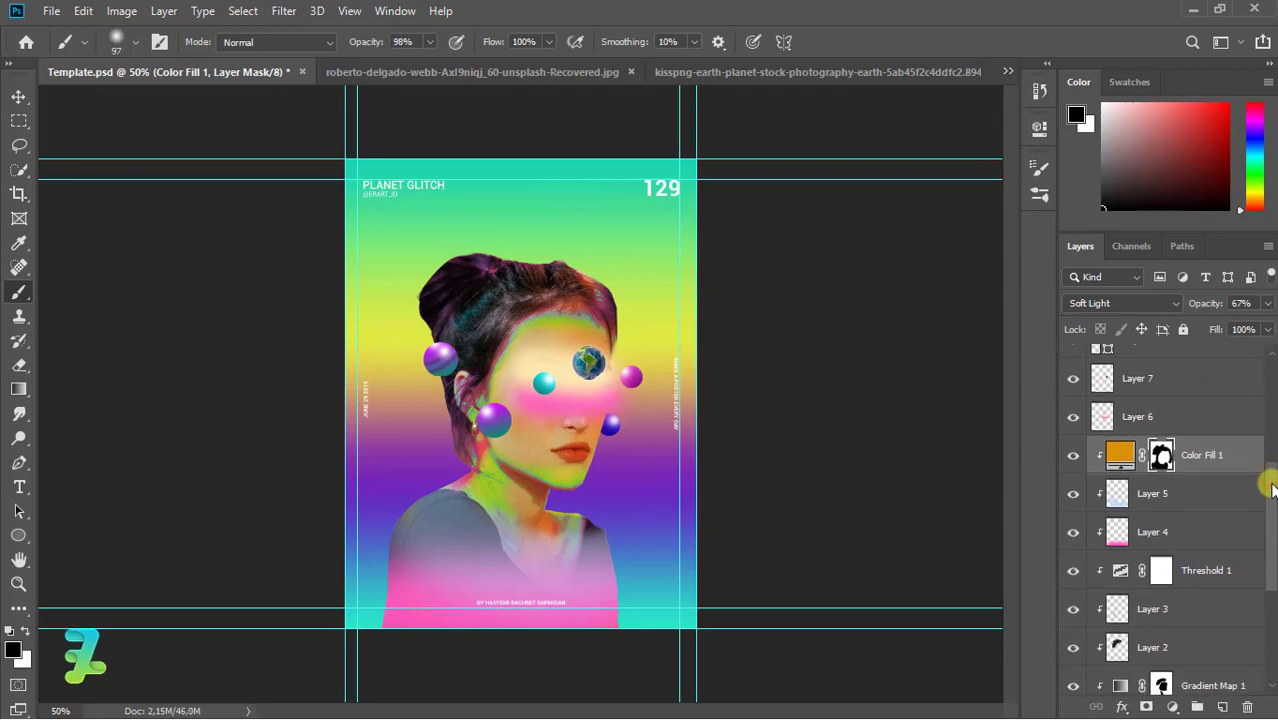
Add a new layer above Layer 6 and test the Cl1 cloud brush, undoing it
{"action": "left_click", "coordinate": [1140, 416]}
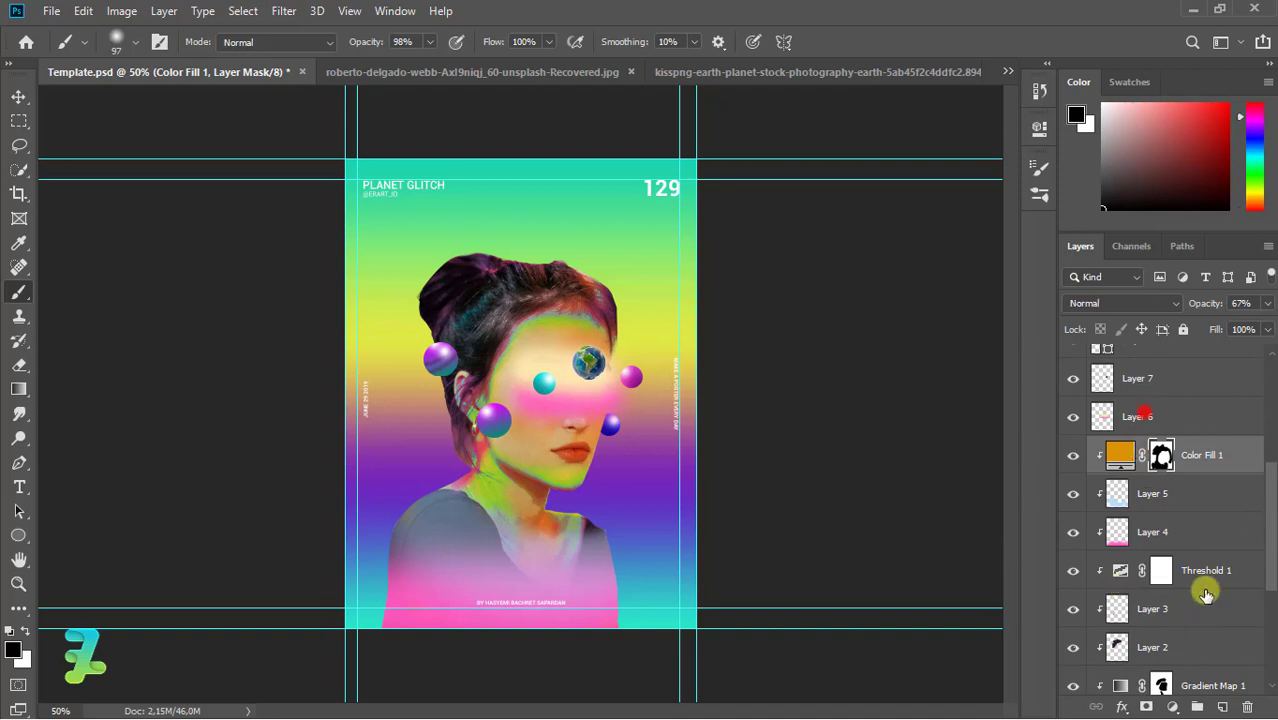
{"action": "left_click", "coordinate": [1222, 706]}
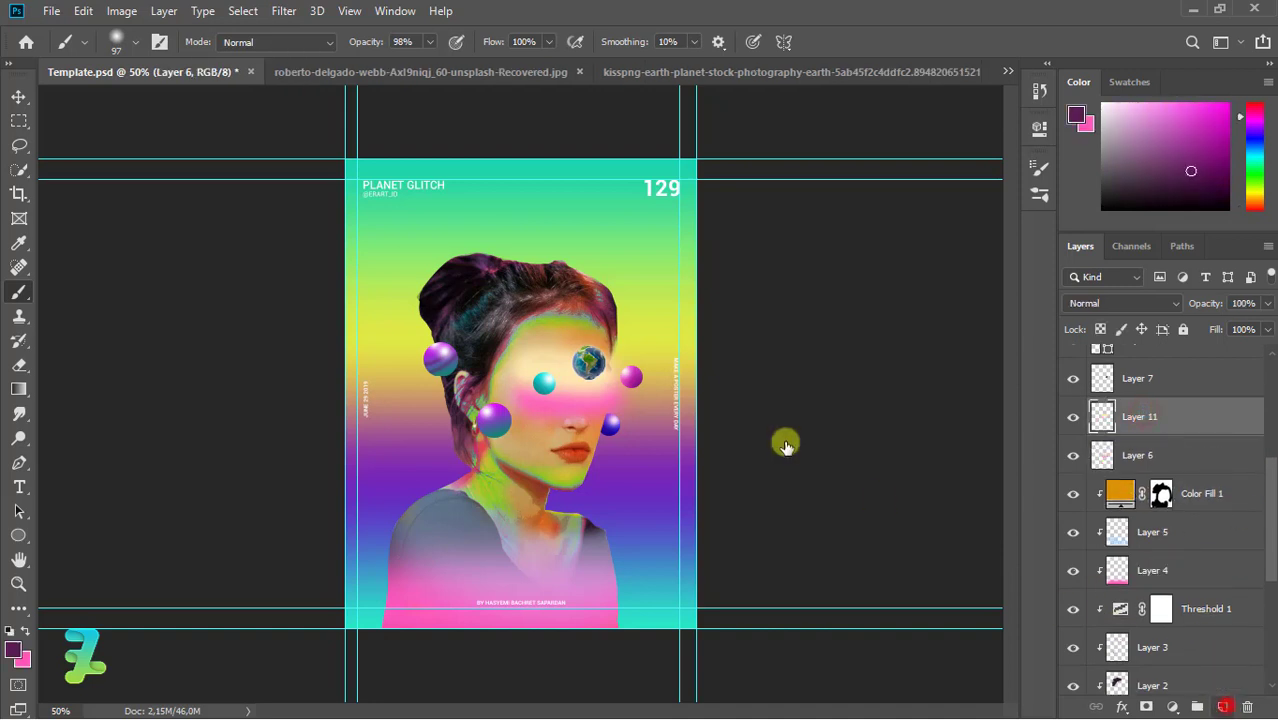
{"action": "left_click", "coordinate": [135, 42]}
{"action": "left_click", "coordinate": [68, 290]}
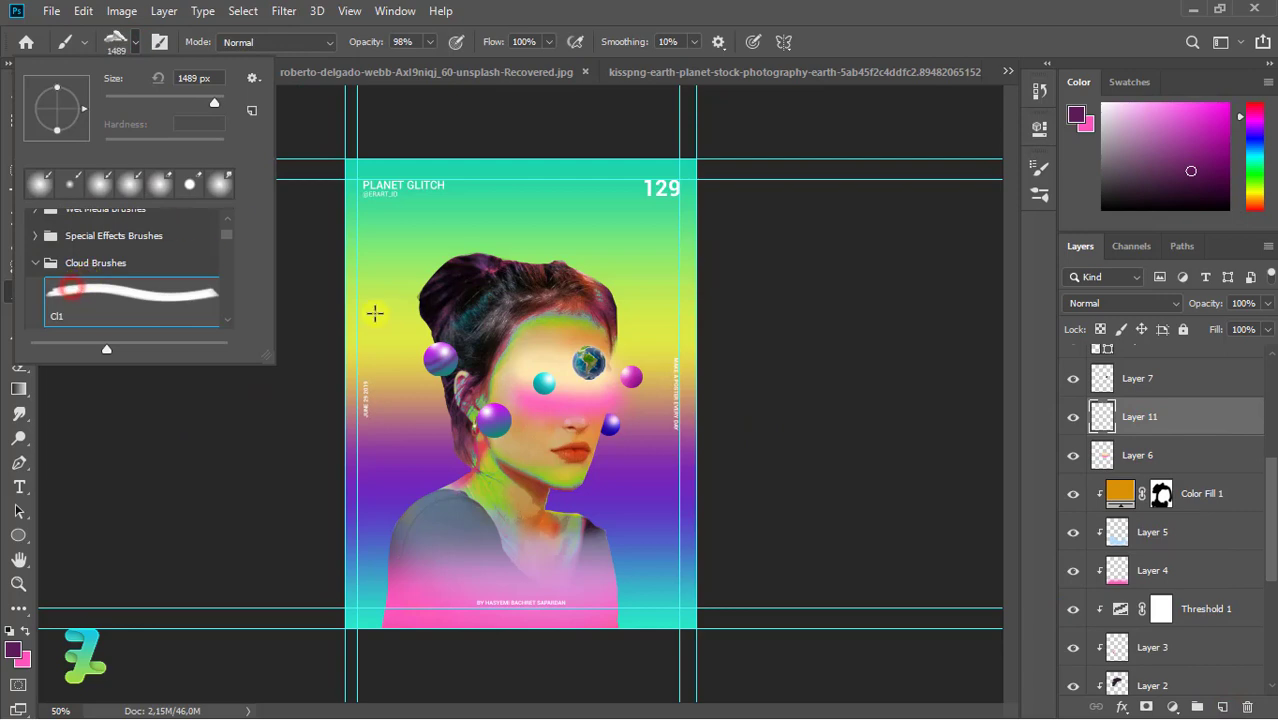
{"action": "left_click", "coordinate": [492, 390]}
{"action": "left_click", "coordinate": [492, 390]}
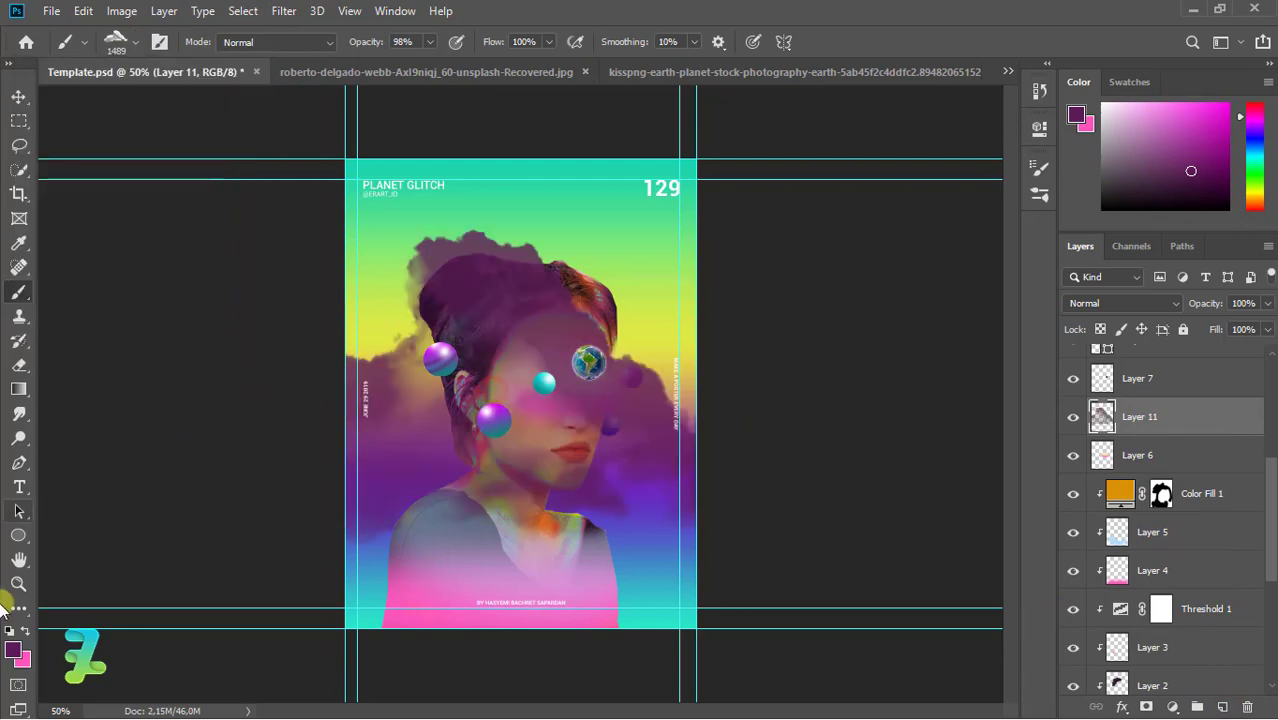
{"action": "key", "text": "ctrl+z"}
Set the paint colour to white and shrink the cloud brush after a test stamp
{"action": "left_click", "coordinate": [15, 648]}
{"action": "left_click_drag", "start_coordinate": [730, 240], "coordinate": [700, 180]}
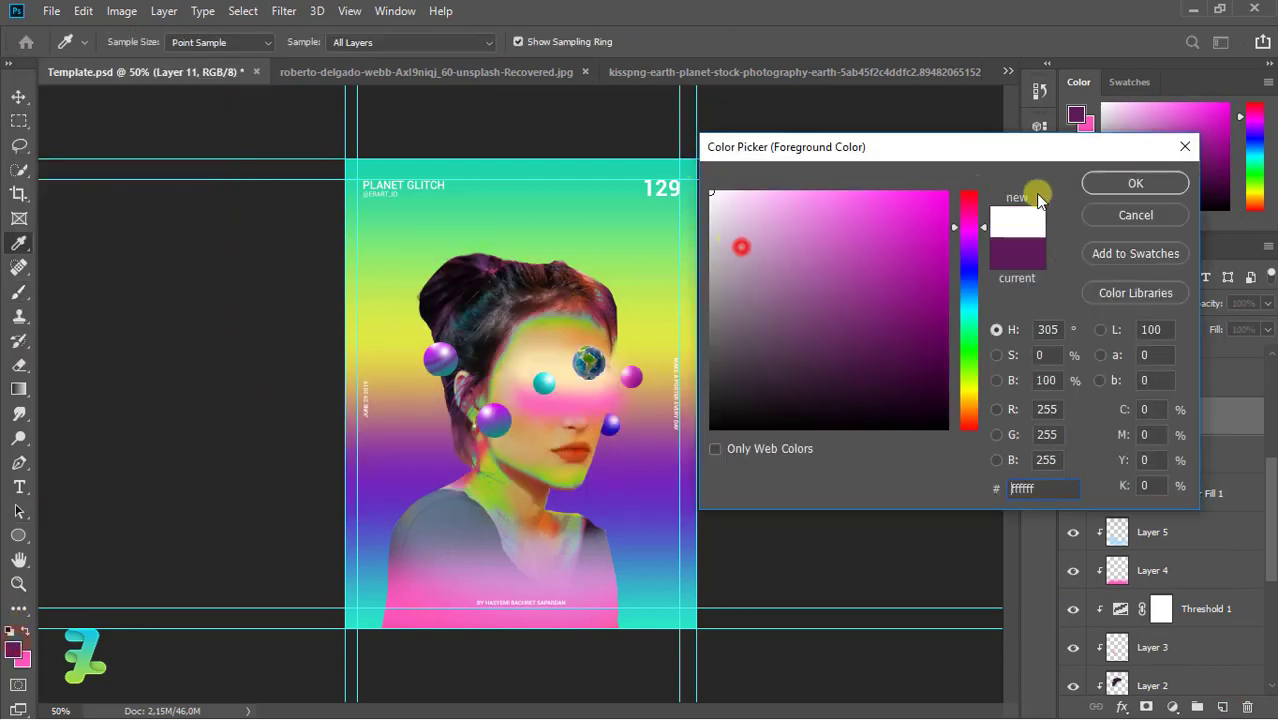
{"action": "left_click", "coordinate": [1092, 181]}
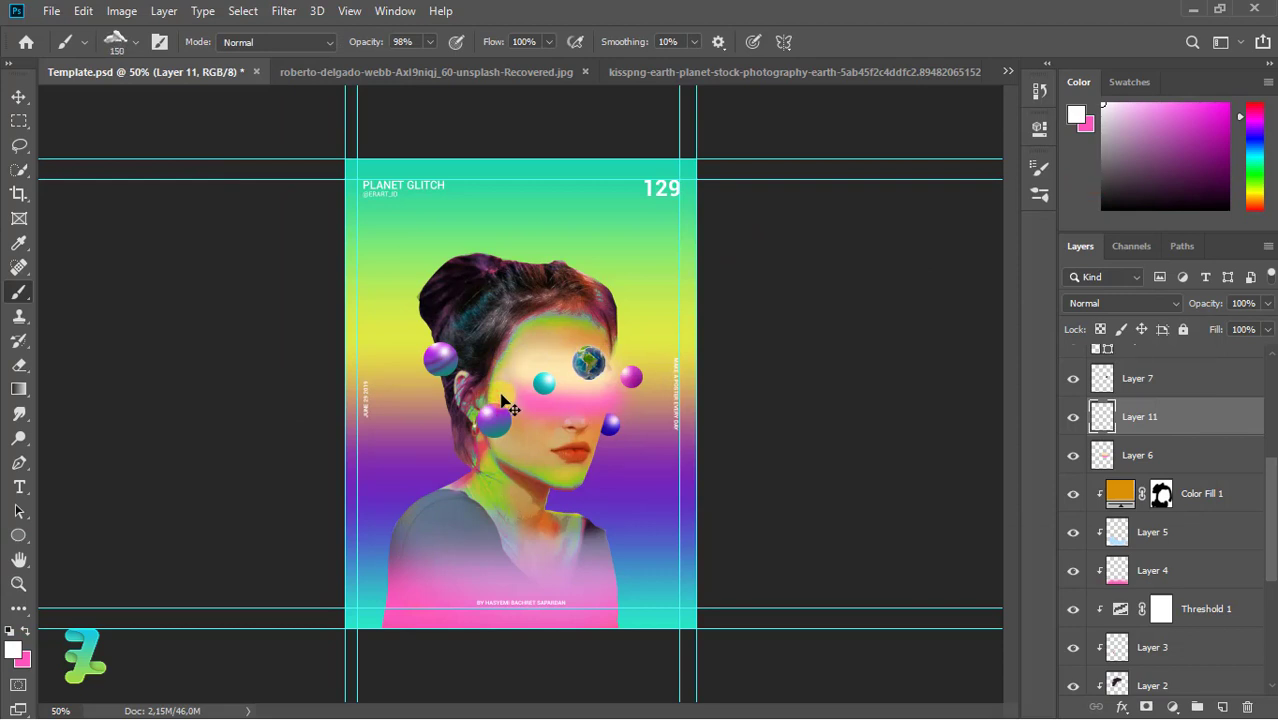
{"action": "left_click", "coordinate": [546, 364]}
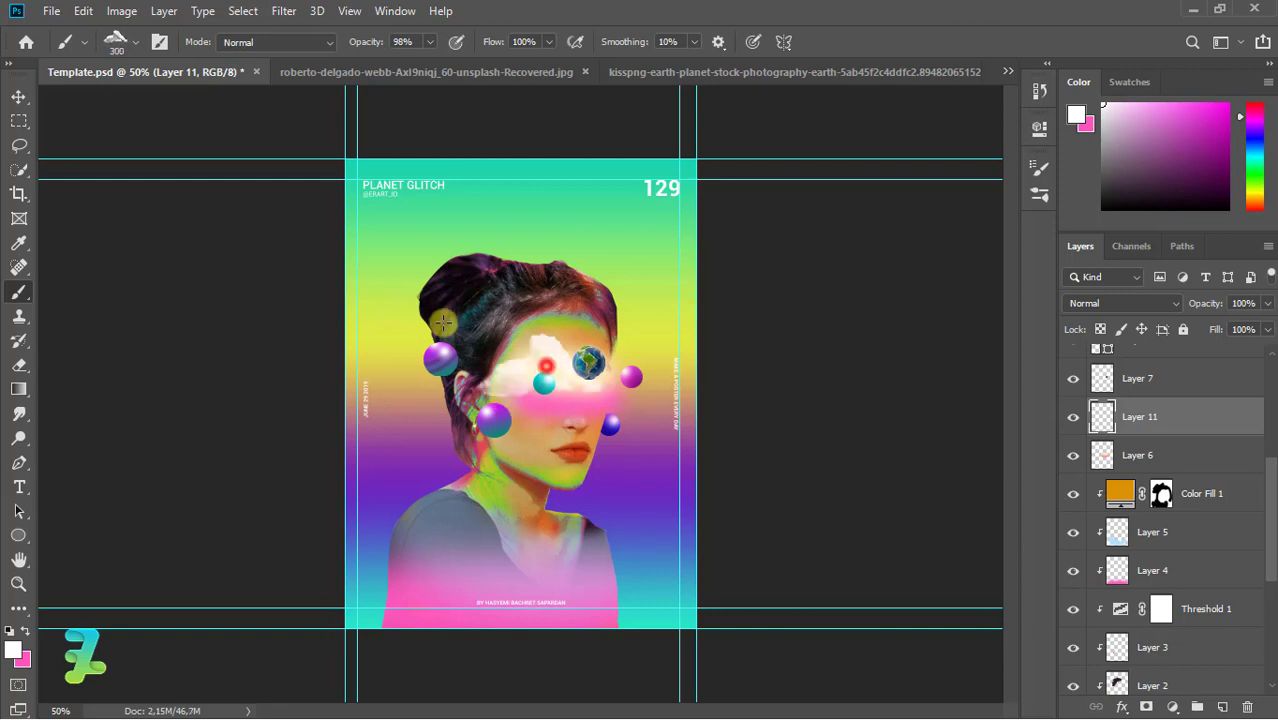
{"action": "key", "text": "ctrl+z"}
{"action": "key", "text": "bracketleft"}
{"action": "key", "text": "bracketleft"}
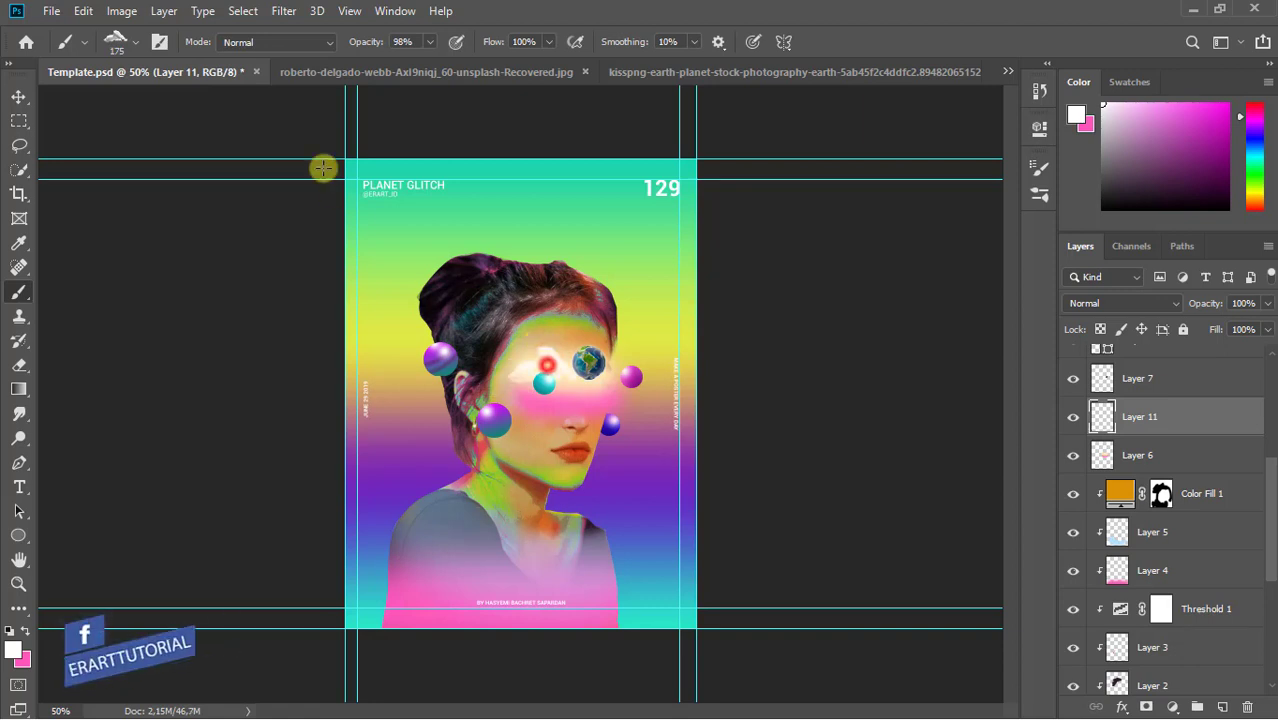
Stamp a white Cl2 cloud near the woman's ear
{"action": "left_click", "coordinate": [135, 42]}
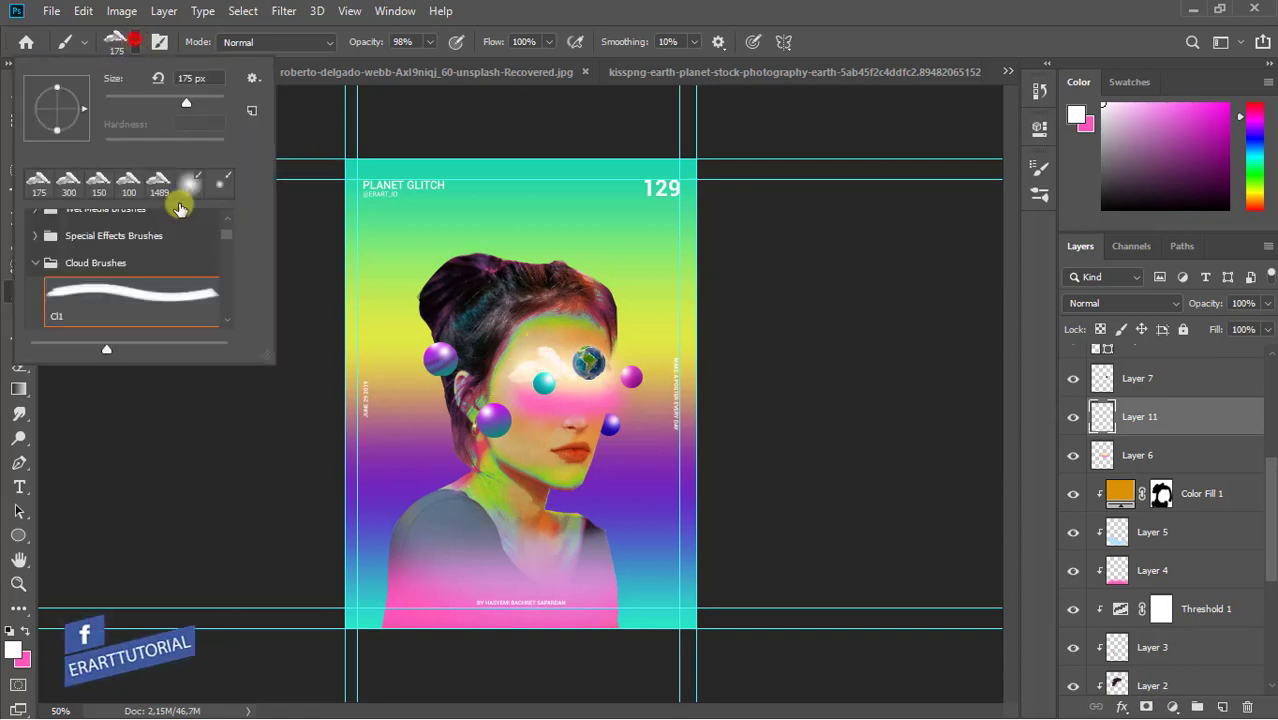
{"action": "left_click", "coordinate": [228, 319]}
{"action": "left_click", "coordinate": [179, 307]}
{"action": "left_click", "coordinate": [138, 43]}
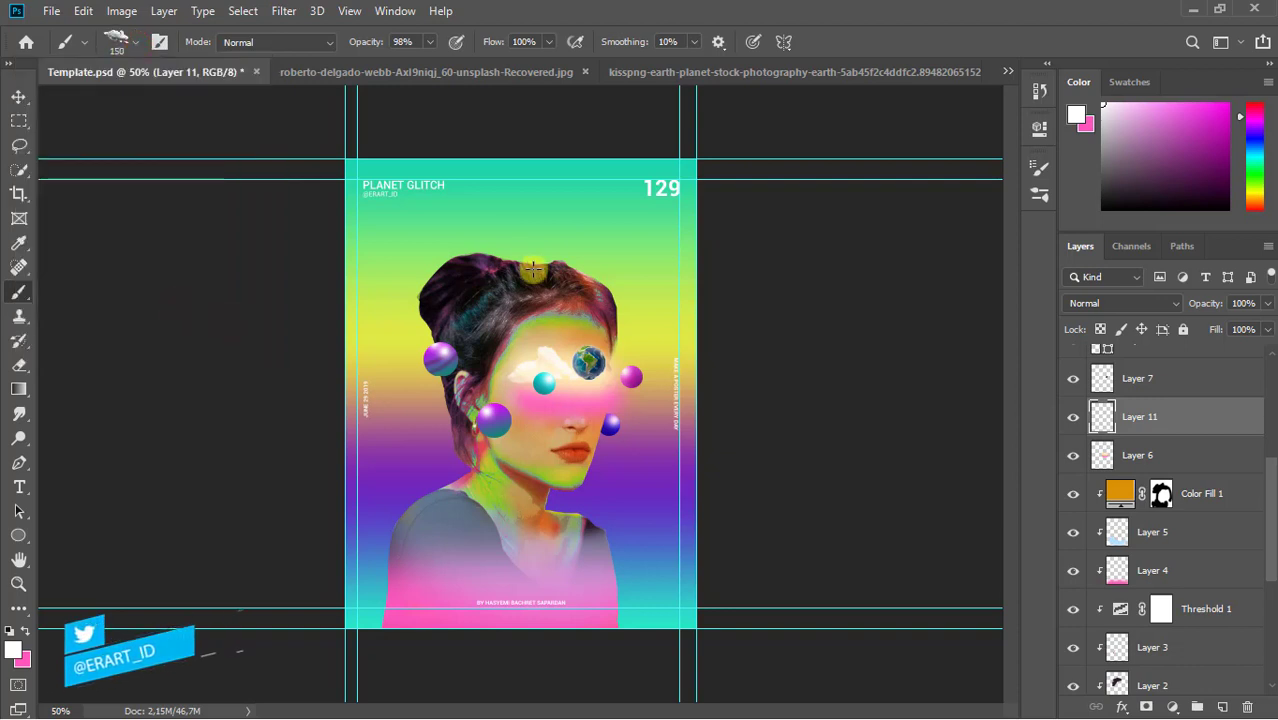
{"action": "left_click", "coordinate": [497, 395]}
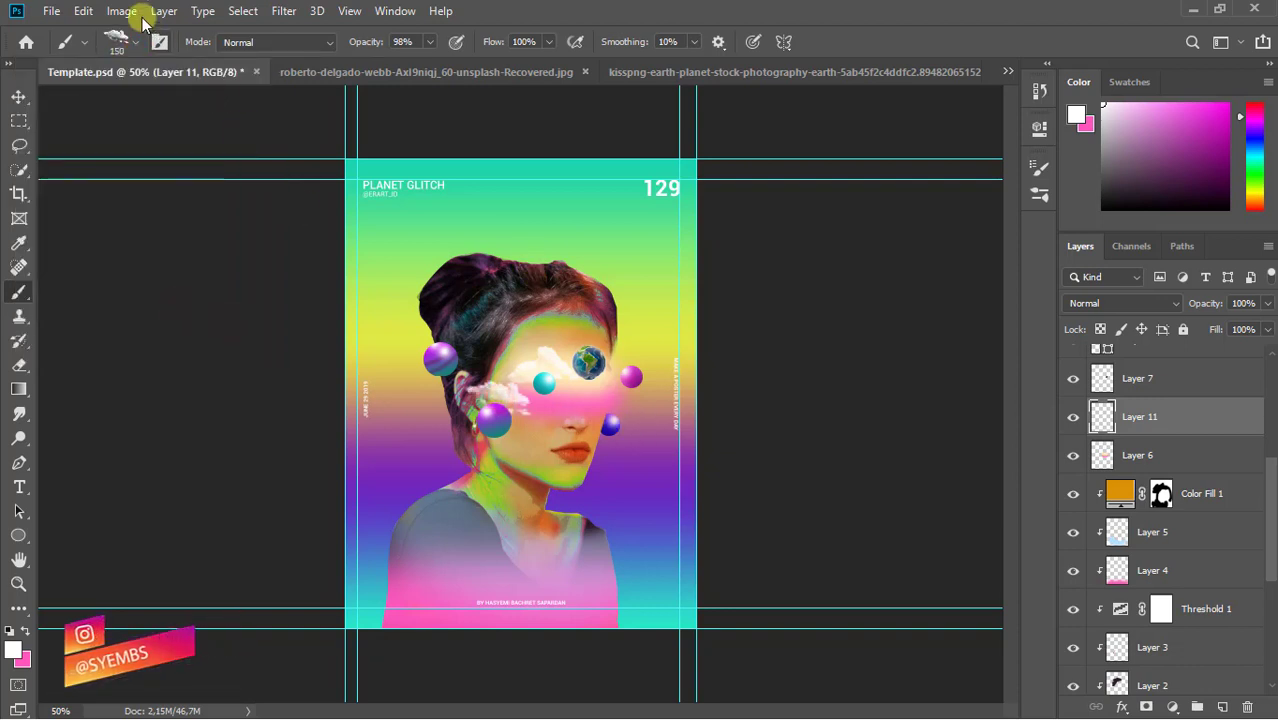
Paint a 100 px Cl3 cloud on the right side of the face
{"action": "left_click", "coordinate": [136, 43]}
{"action": "left_click", "coordinate": [228, 319]}
{"action": "left_click", "coordinate": [202, 319]}
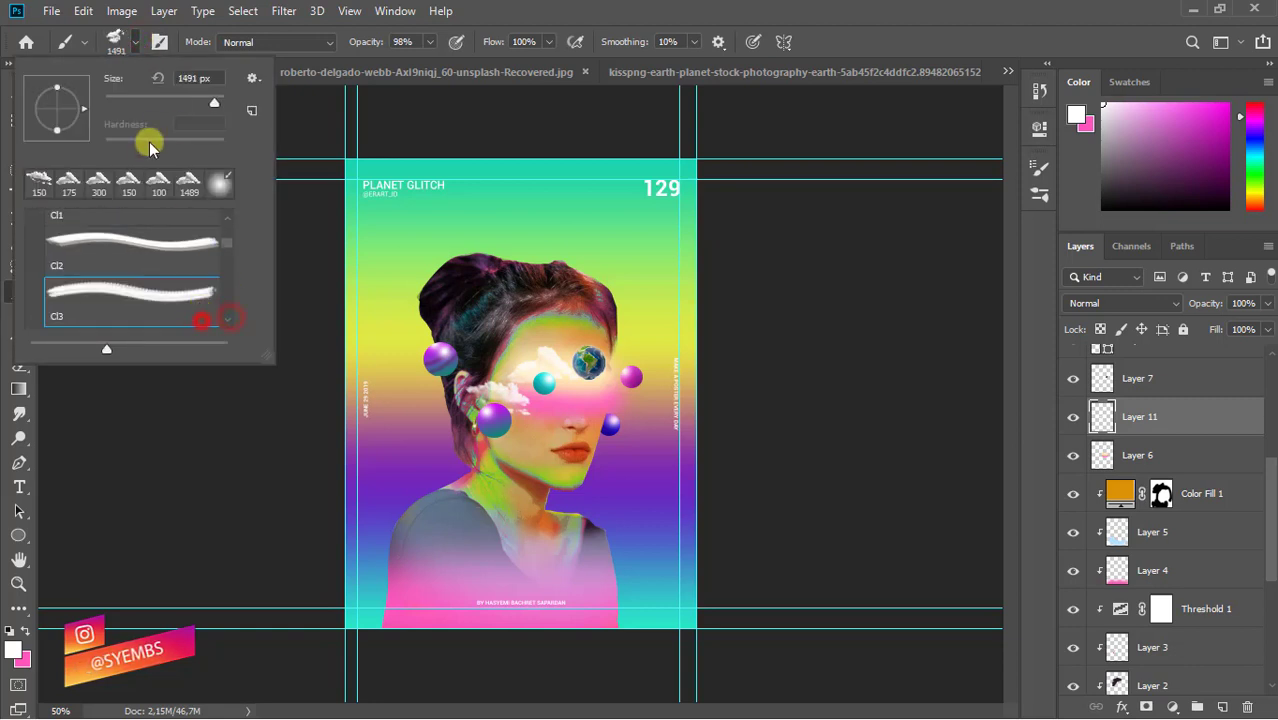
{"action": "left_click", "coordinate": [137, 42]}
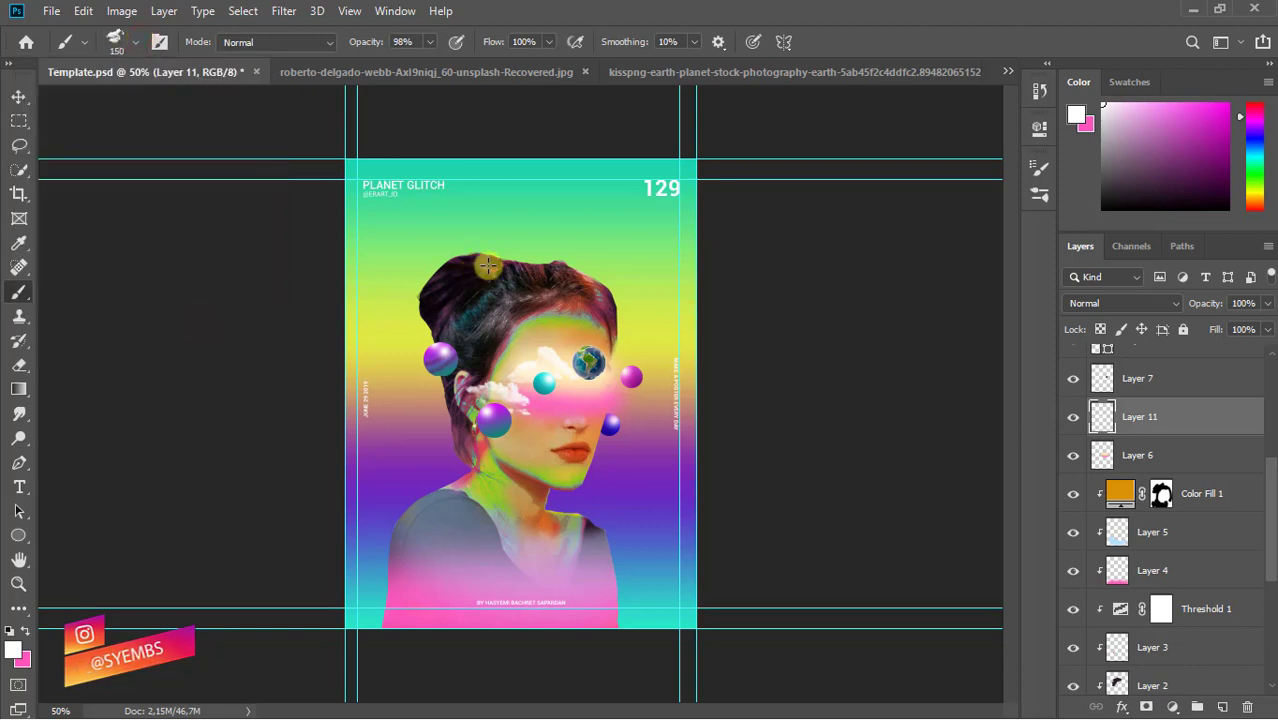
{"action": "key", "text": "bracketleft"}
{"action": "key", "text": "bracketleft"}
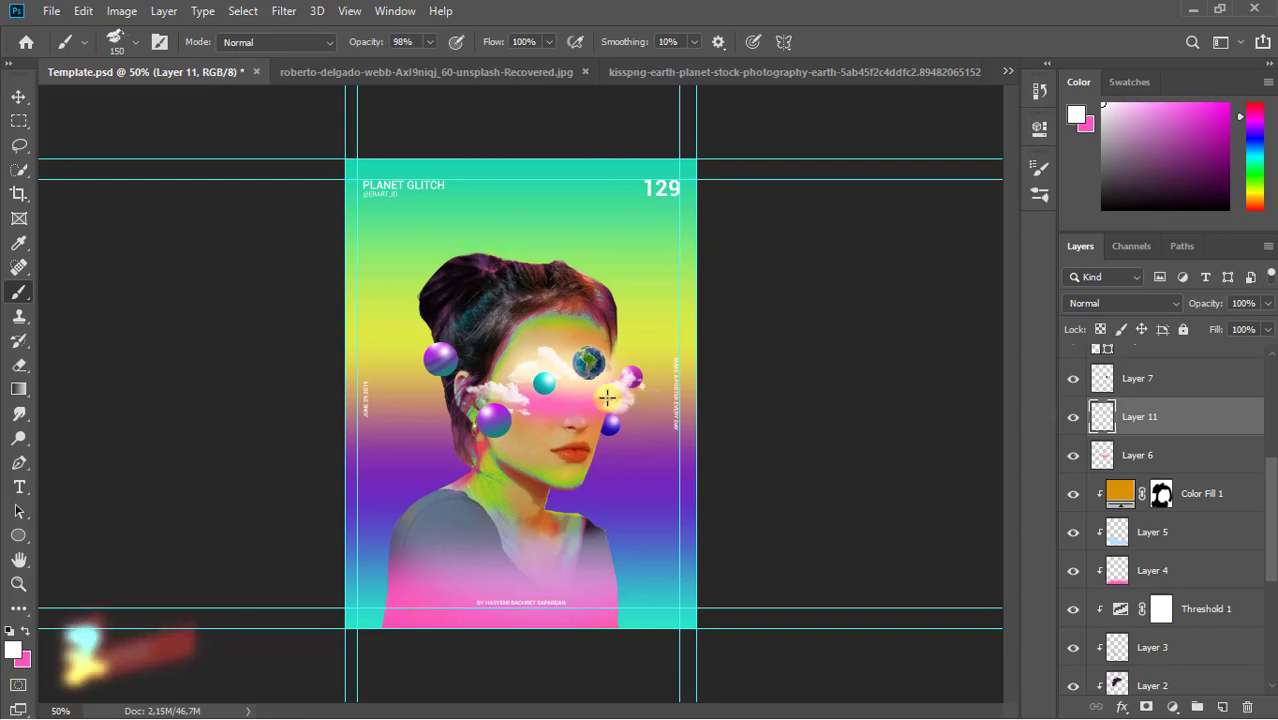
{"action": "left_click", "coordinate": [576, 402]}
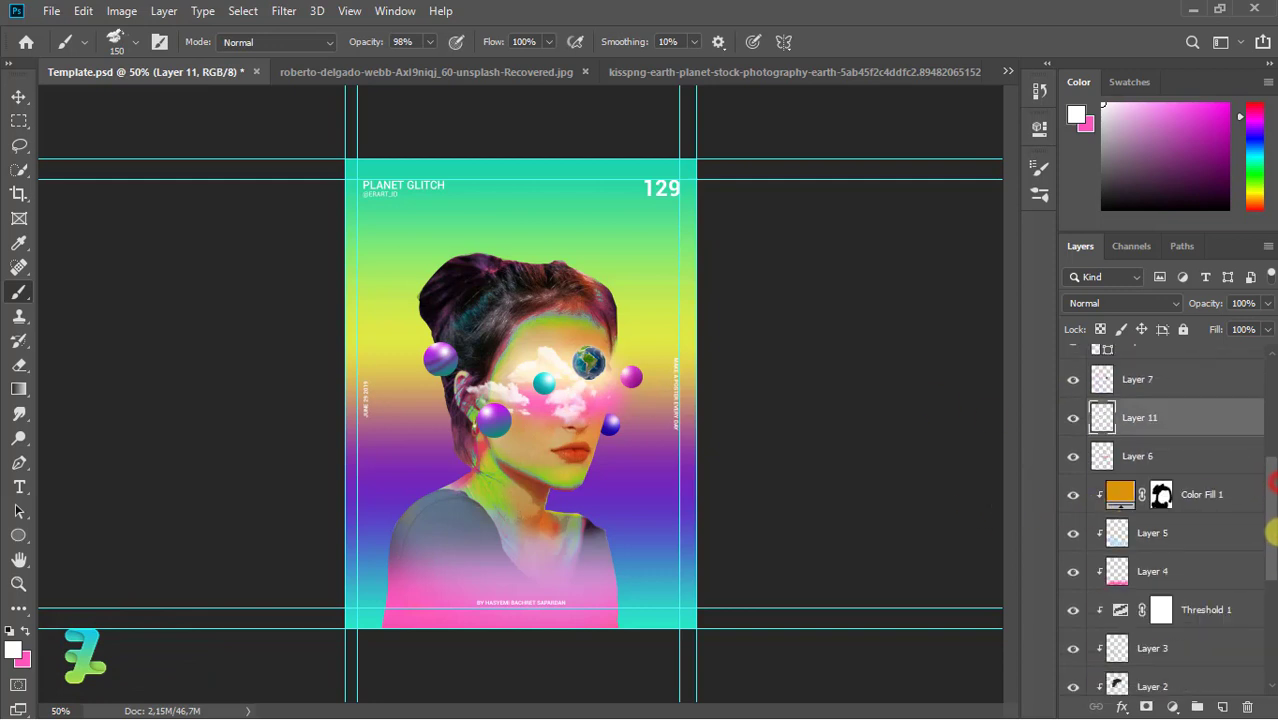
{"action": "left_click_drag", "start_coordinate": [1270, 527], "coordinate": [1268, 655]}
Add Layer 12 and choose the Cl4 and another cloud brush preset
{"action": "left_click", "coordinate": [1110, 688]}
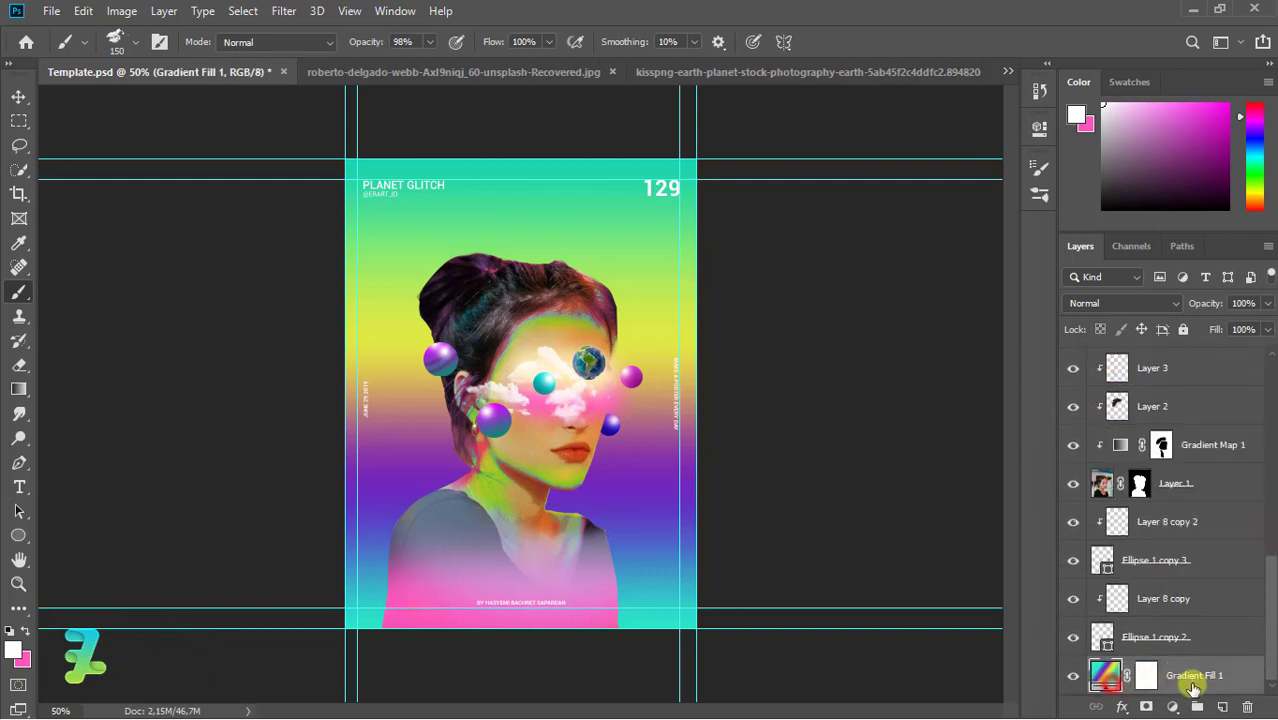
{"action": "left_click", "coordinate": [1222, 706]}
{"action": "left_click", "coordinate": [153, 52]}
{"action": "left_click", "coordinate": [189, 316]}
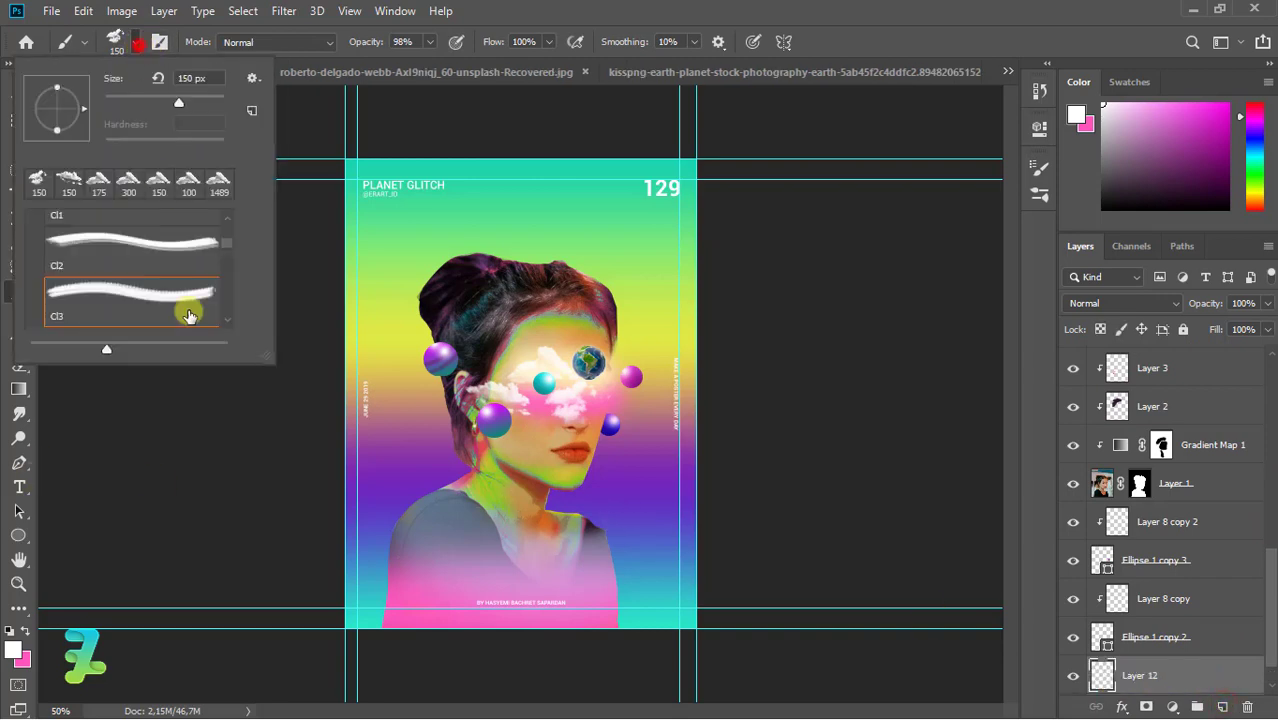
{"action": "left_click", "coordinate": [229, 327]}
{"action": "left_click", "coordinate": [184, 314]}
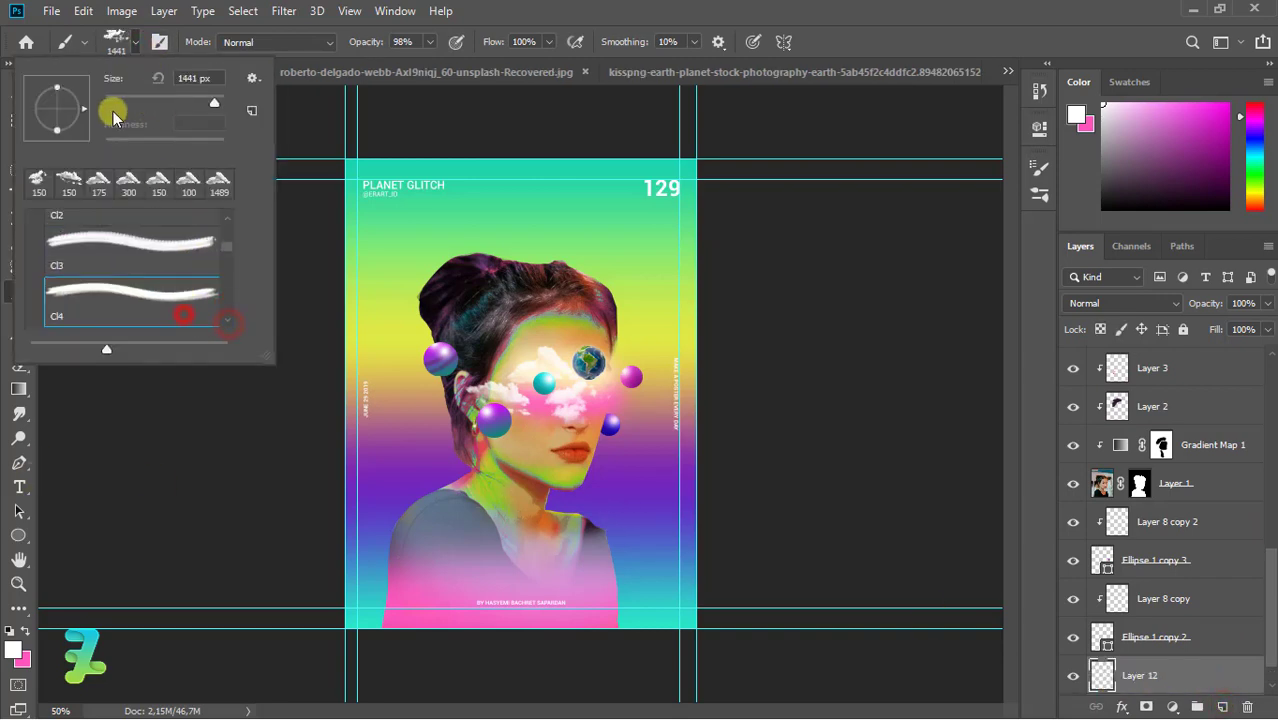
{"action": "left_click", "coordinate": [134, 41]}
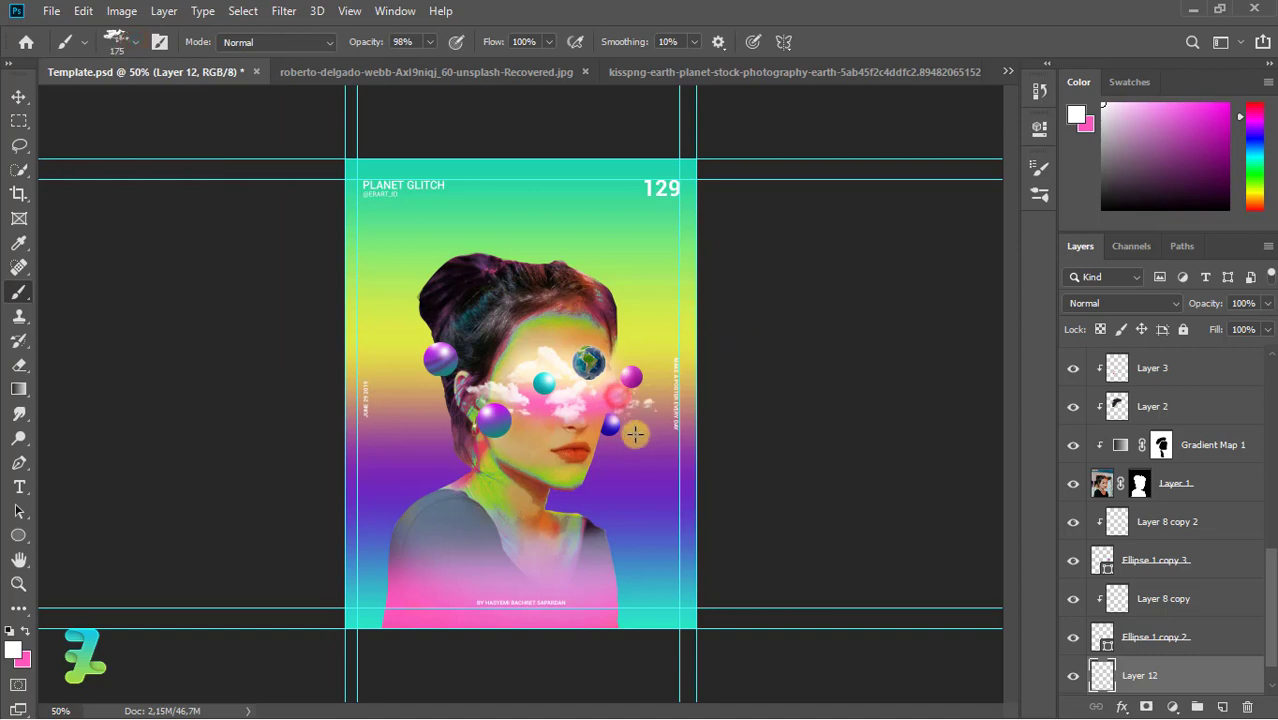
{"action": "left_click", "coordinate": [134, 41]}
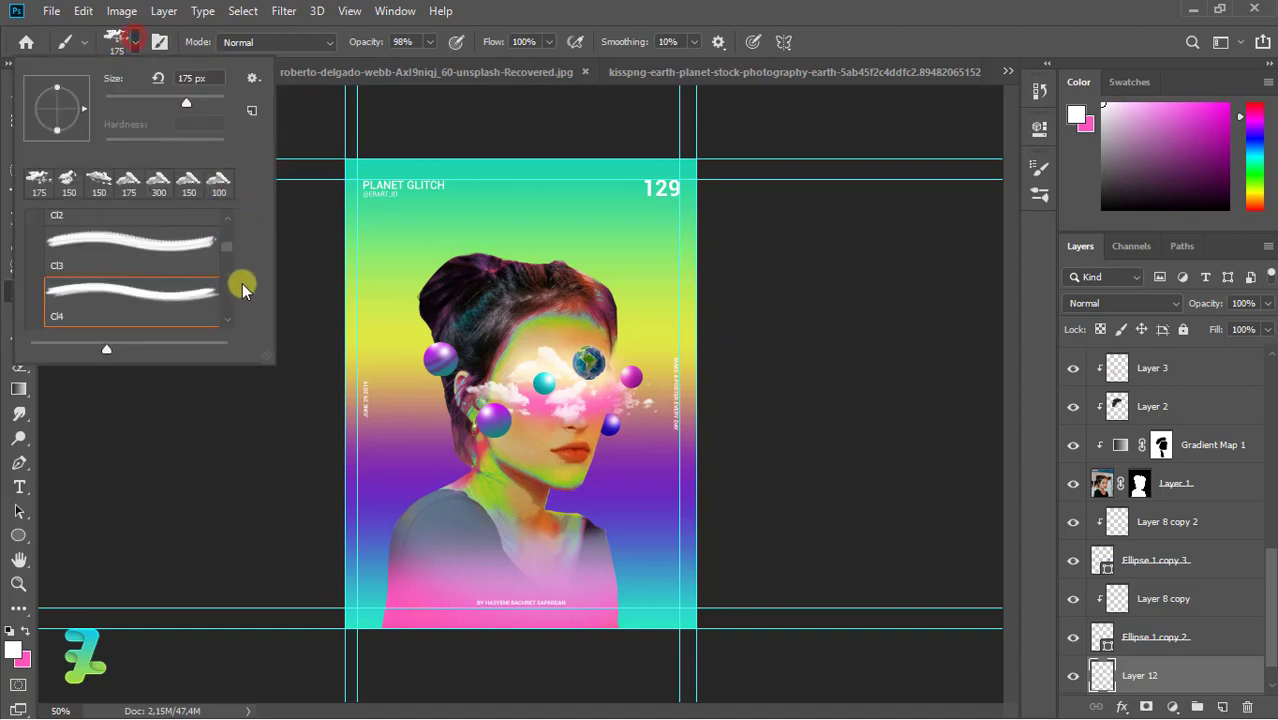
{"action": "left_click", "coordinate": [229, 321]}
{"action": "left_click", "coordinate": [188, 326]}
{"action": "left_click", "coordinate": [143, 48]}
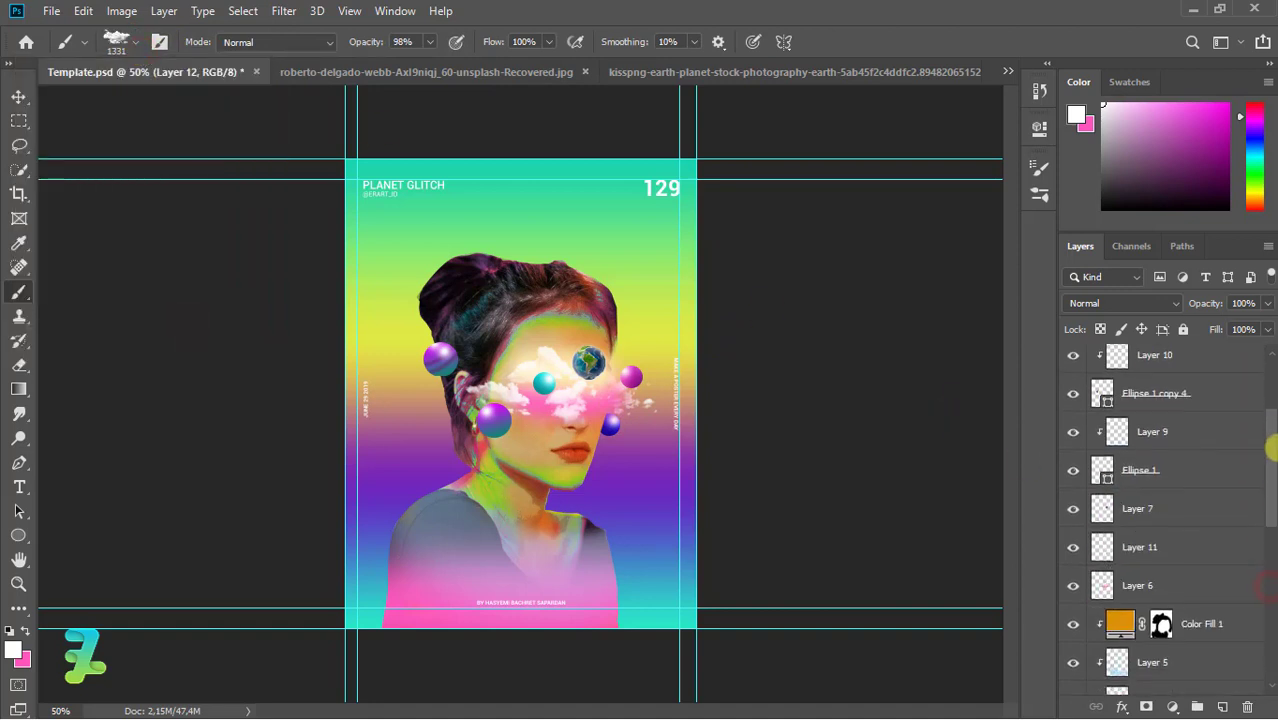
{"action": "left_click_drag", "start_coordinate": [1268, 585], "coordinate": [1269, 461]}
On Layer 11, stamp two white clouds left of the face
{"action": "left_click", "coordinate": [1093, 506]}
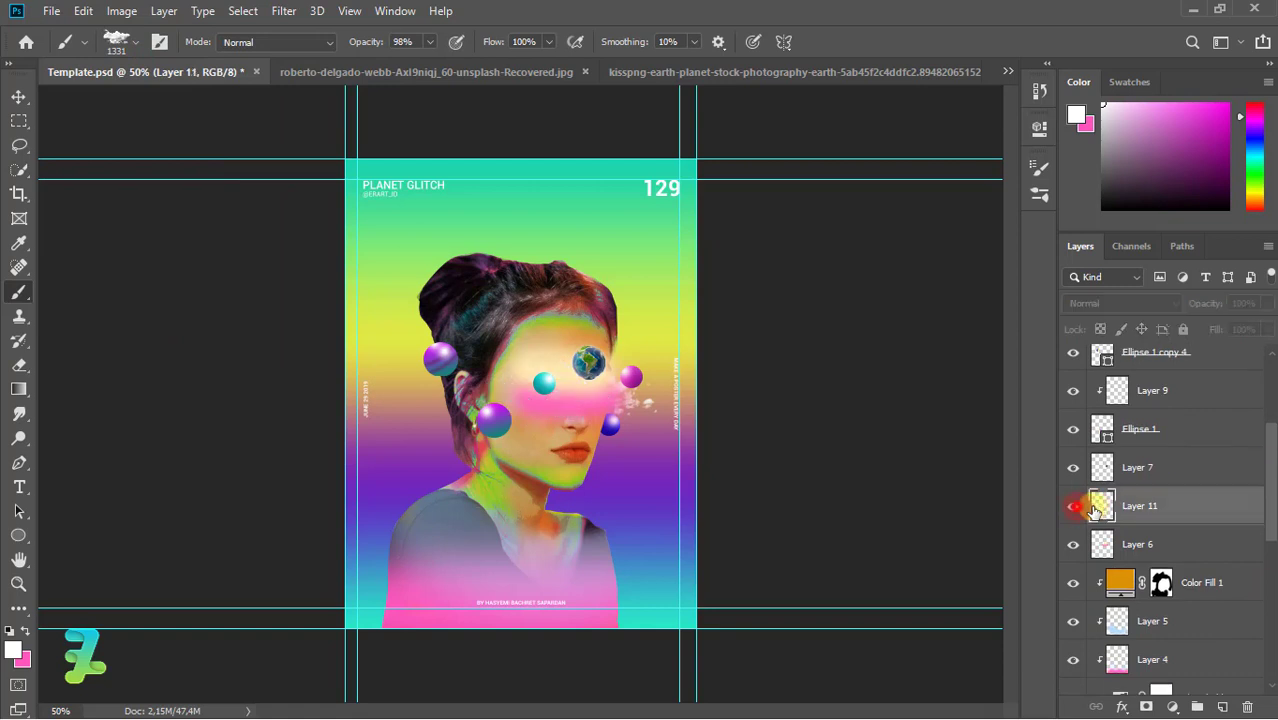
{"action": "left_click", "coordinate": [447, 390]}
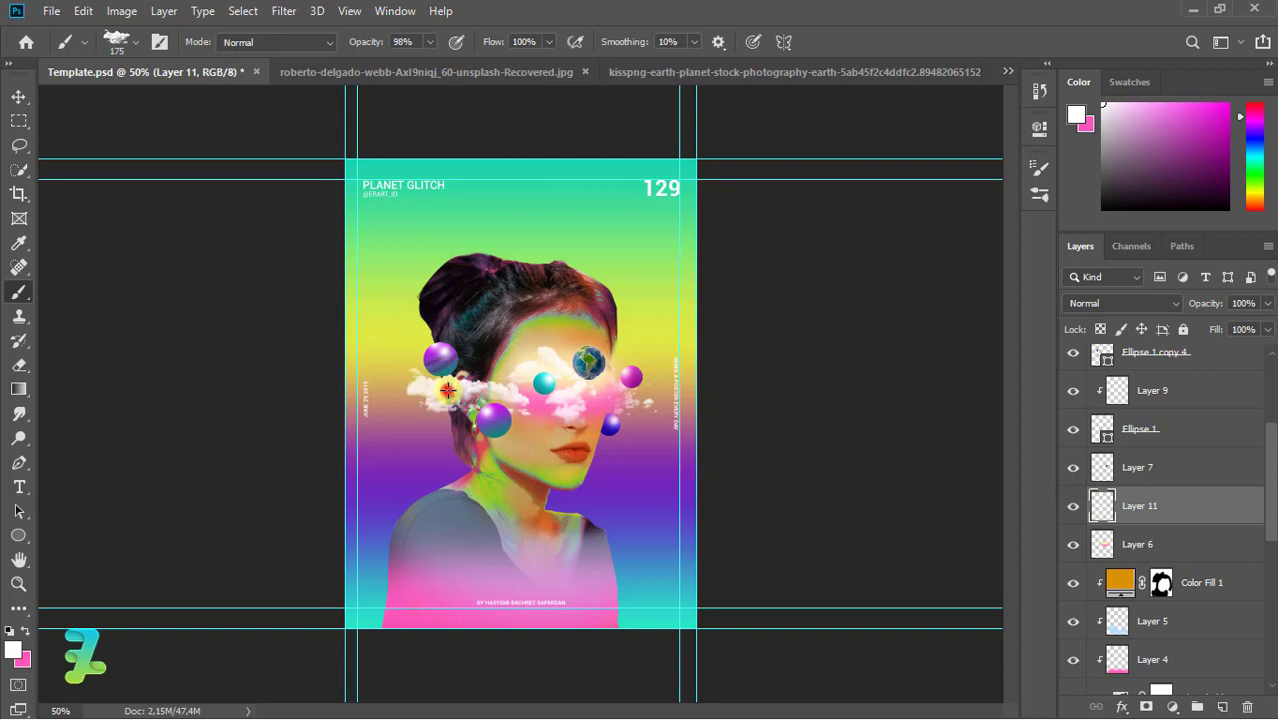
{"action": "left_click", "coordinate": [448, 375]}
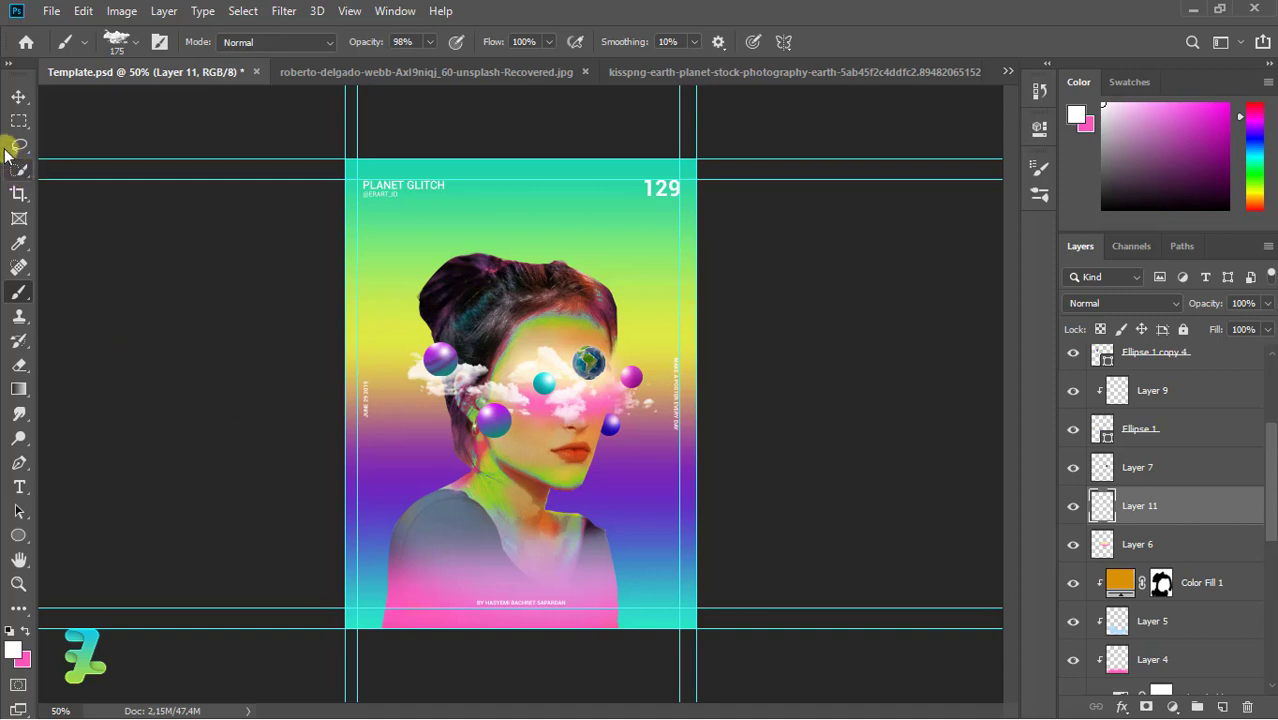
{"action": "left_click", "coordinate": [18, 96]}
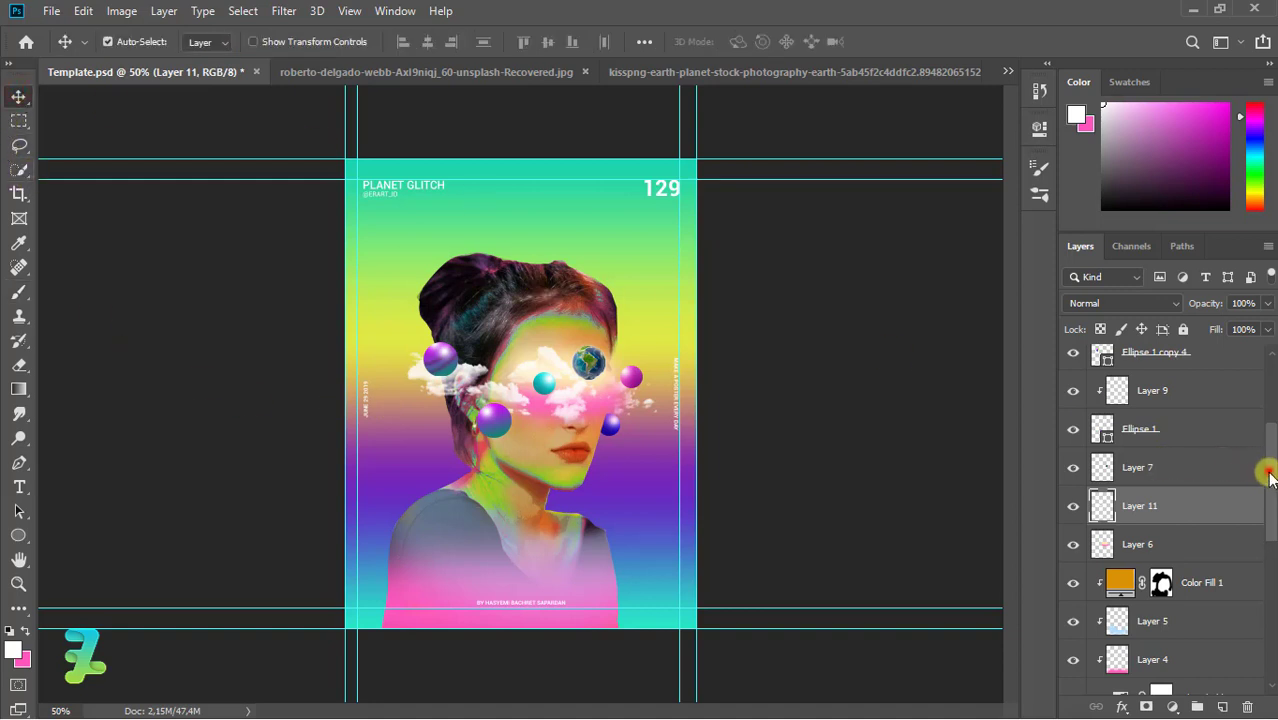
Draw an unfilled 630 px circle with a white 4.43 px stroke around the head
{"action": "left_click_drag", "start_coordinate": [1268, 472], "coordinate": [1270, 646]}
{"action": "left_click", "coordinate": [1170, 675]}
{"action": "left_click", "coordinate": [1222, 706]}
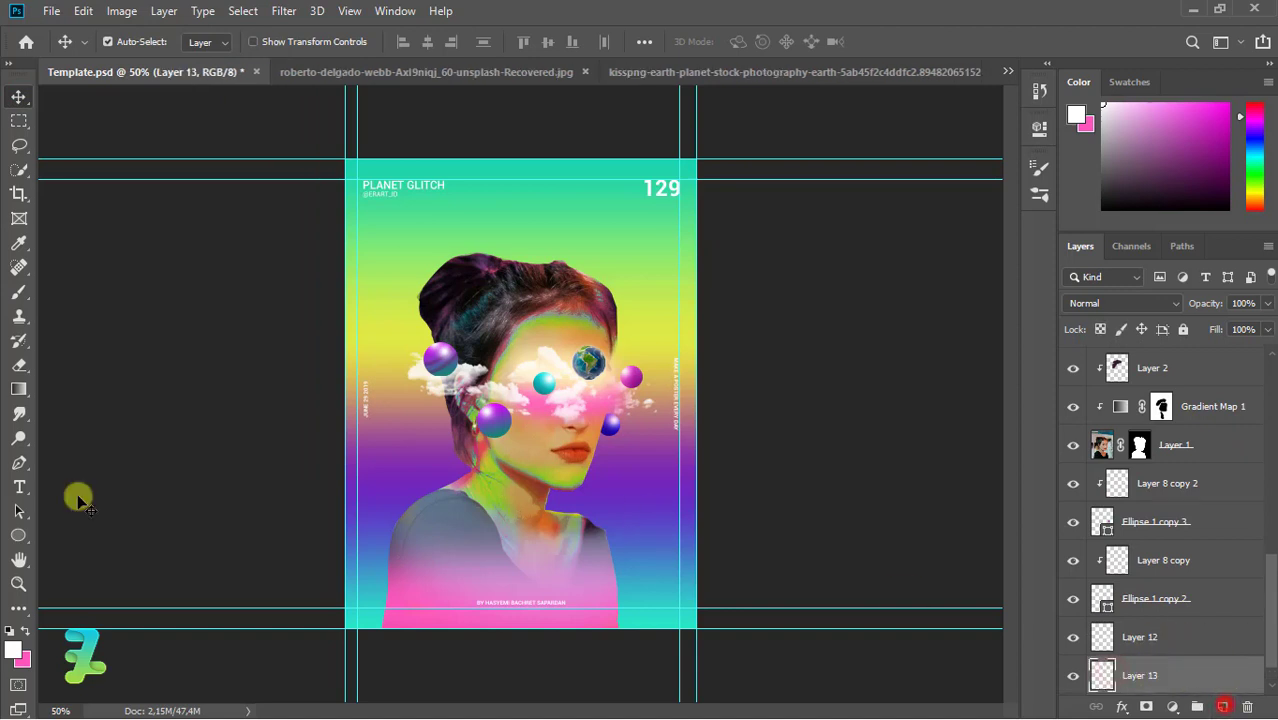
{"action": "left_click", "coordinate": [18, 535]}
{"action": "left_click", "coordinate": [275, 41]}
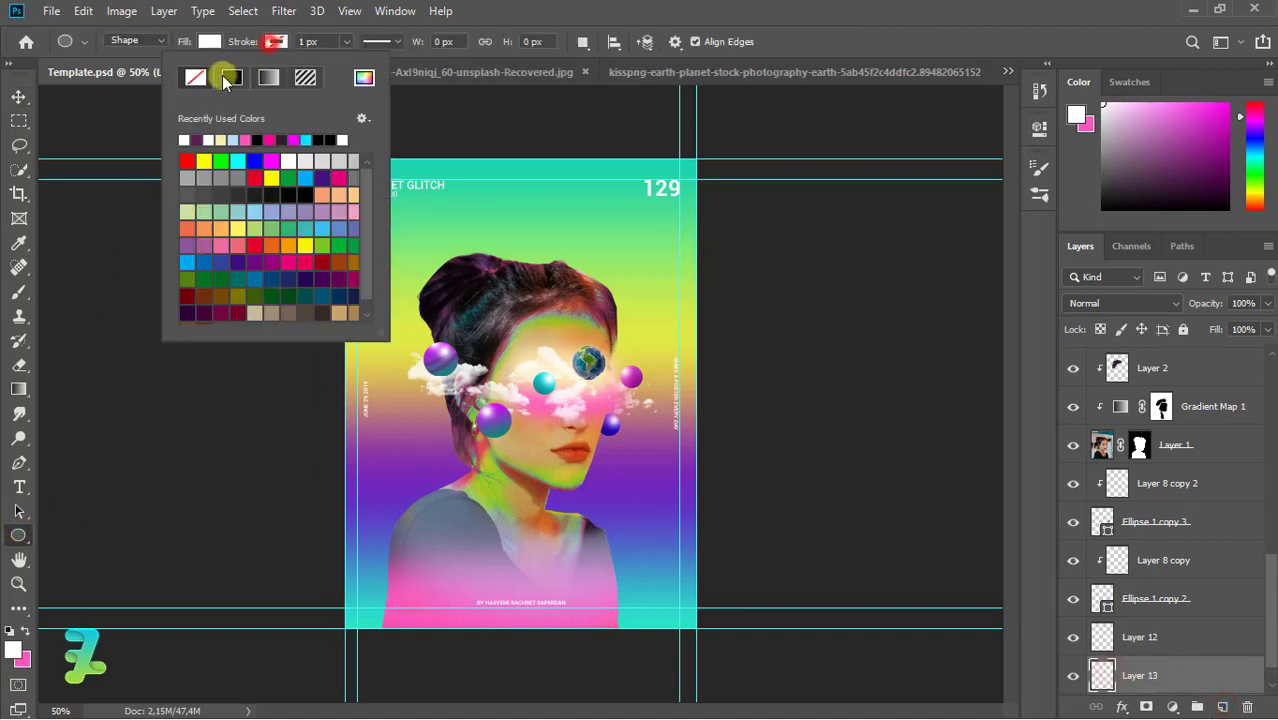
{"action": "left_click", "coordinate": [209, 41]}
{"action": "left_click", "coordinate": [129, 77]}
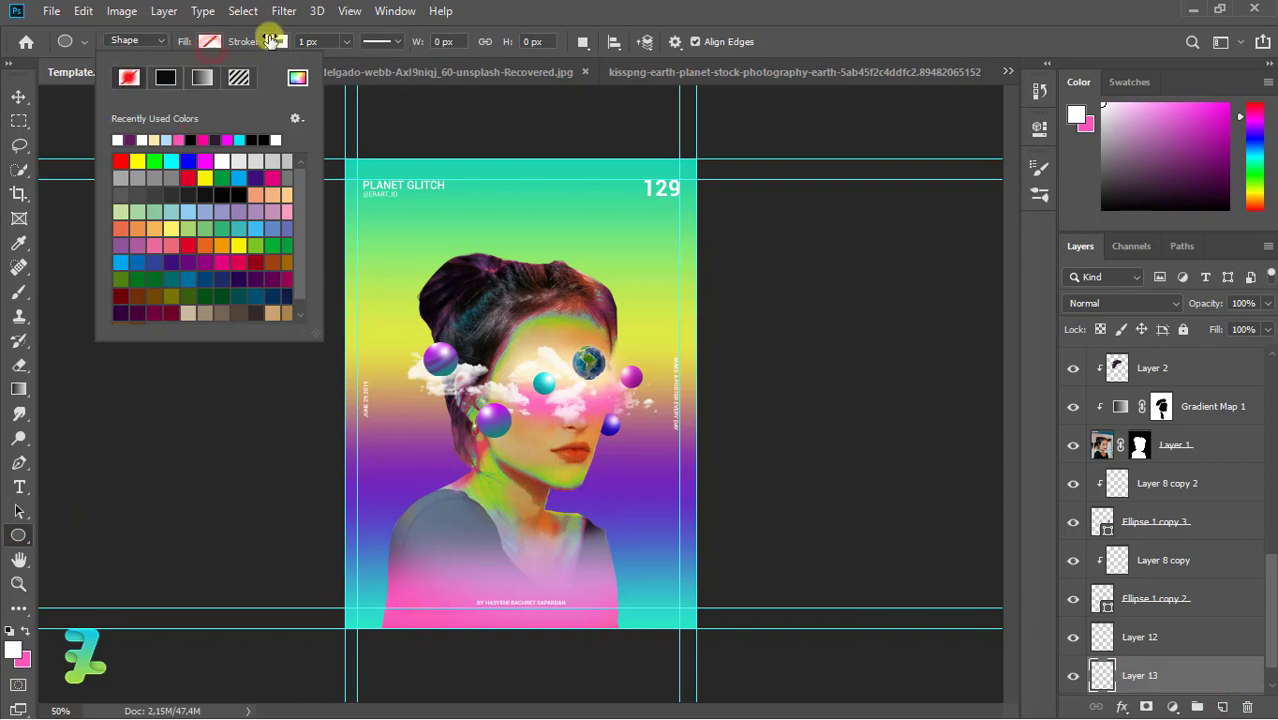
{"action": "left_click", "coordinate": [346, 41]}
{"action": "mouse_move", "coordinate": [346, 41]}
{"action": "left_mouse_down"}
{"action": "mouse_move", "coordinate": [345, 61]}
{"action": "mouse_move", "coordinate": [364, 62]}
{"action": "left_mouse_up"}
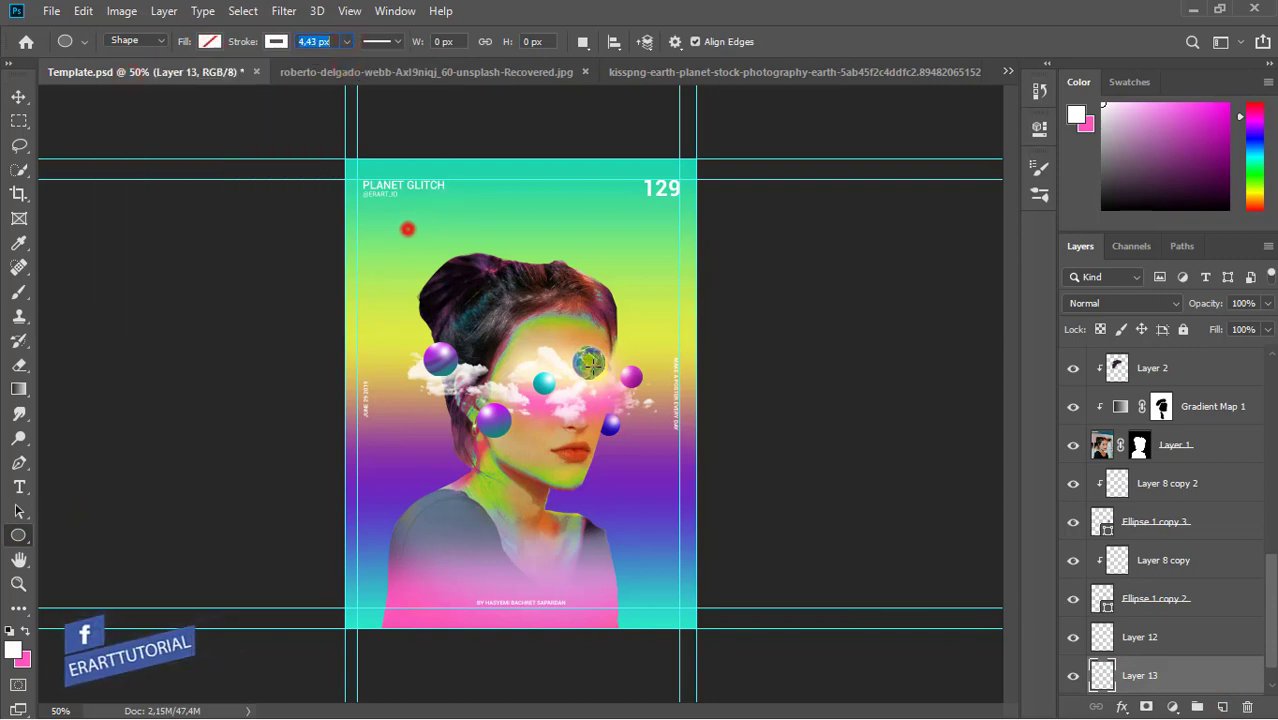
{"action": "mouse_move", "coordinate": [407, 229]}
{"action": "left_mouse_down"}
{"action": "mouse_move", "coordinate": [761, 540]}
{"action": "mouse_move", "coordinate": [735, 520]}
{"action": "left_mouse_up"}
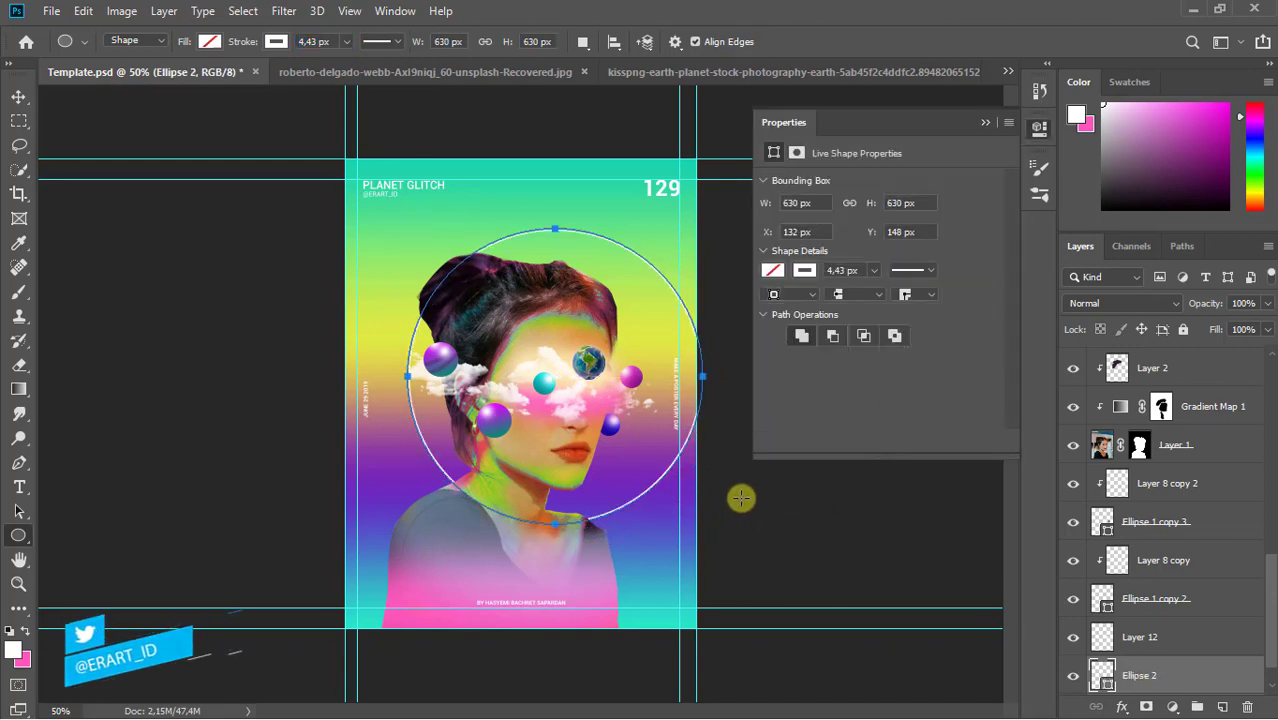
{"action": "left_click", "coordinate": [985, 122]}
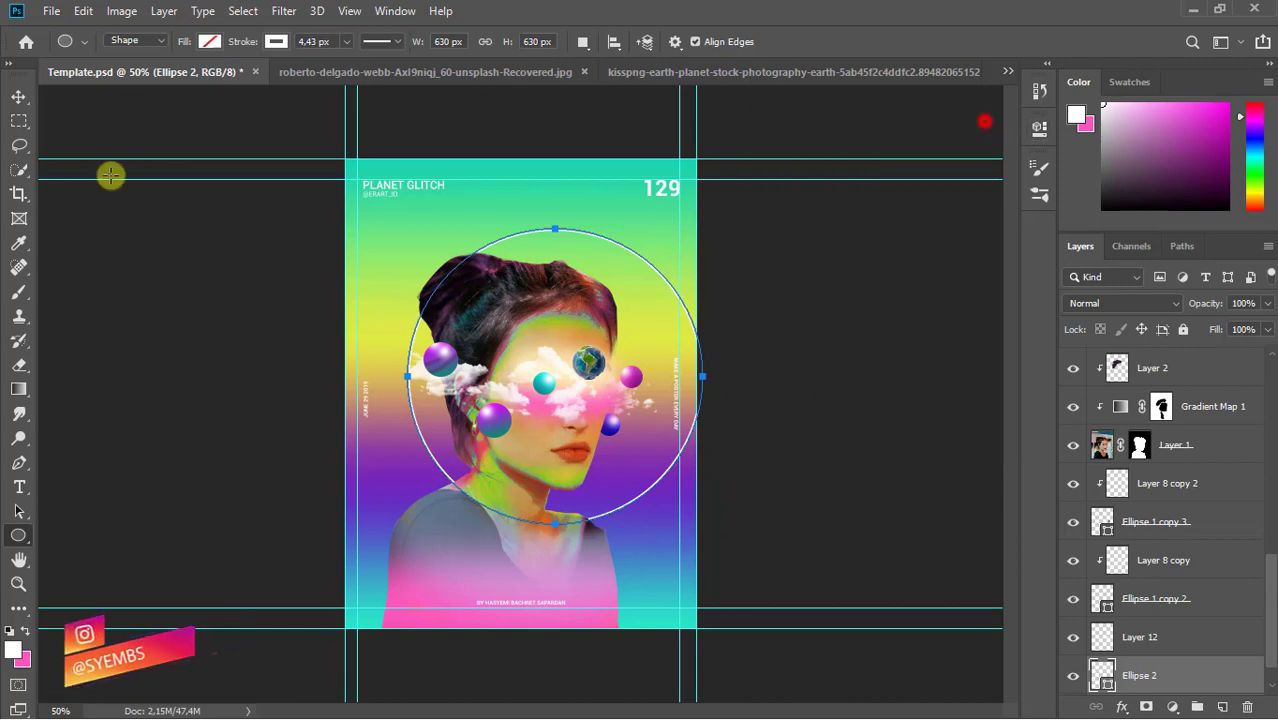
Centre the ring on the canvas and nudge it slightly upward
{"action": "left_click", "coordinate": [19, 96]}
{"action": "key", "text": "ctrl+a"}
{"action": "left_click", "coordinate": [425, 42]}
{"action": "left_click", "coordinate": [548, 44]}
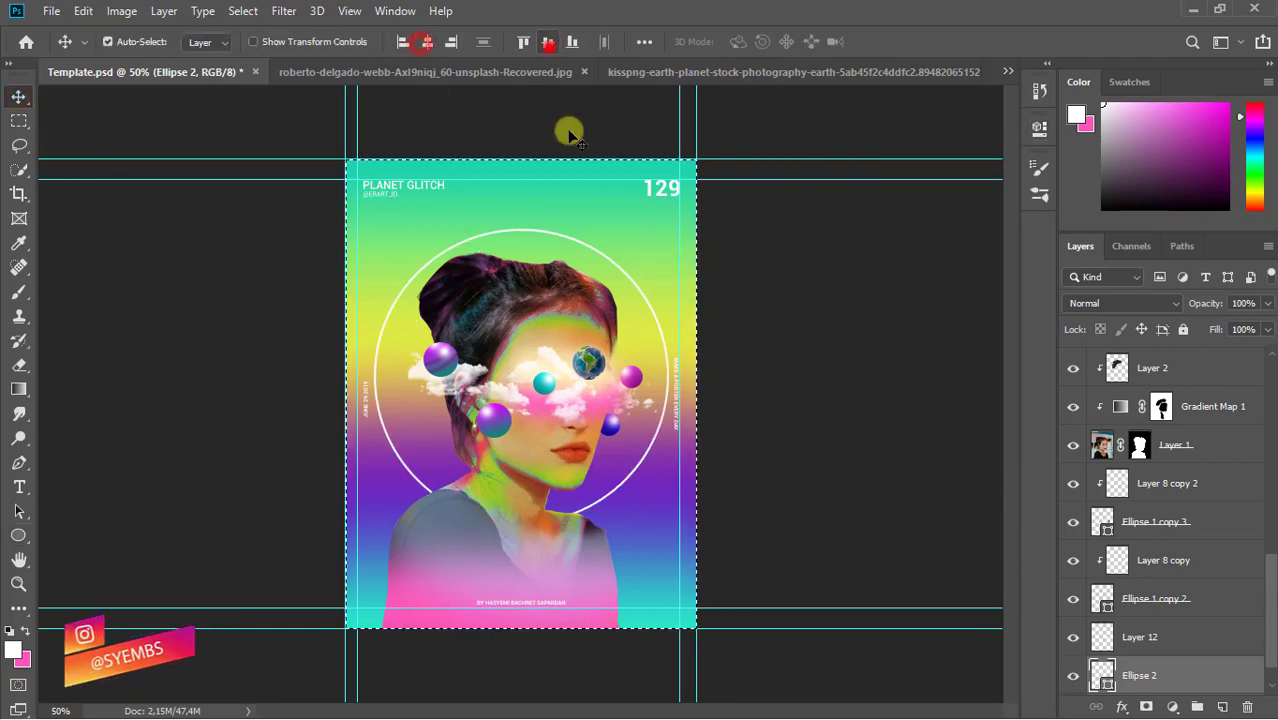
{"action": "key", "text": "ctrl+d"}
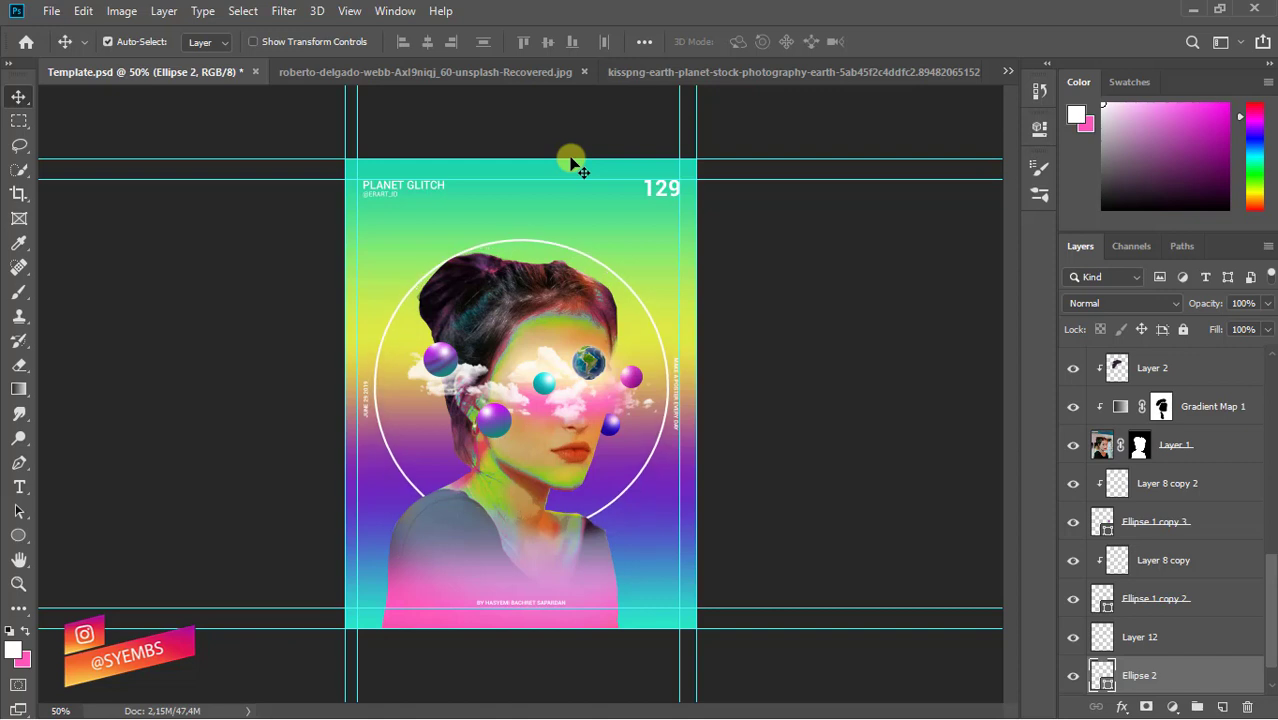
{"action": "key", "text": "shift+Up"}
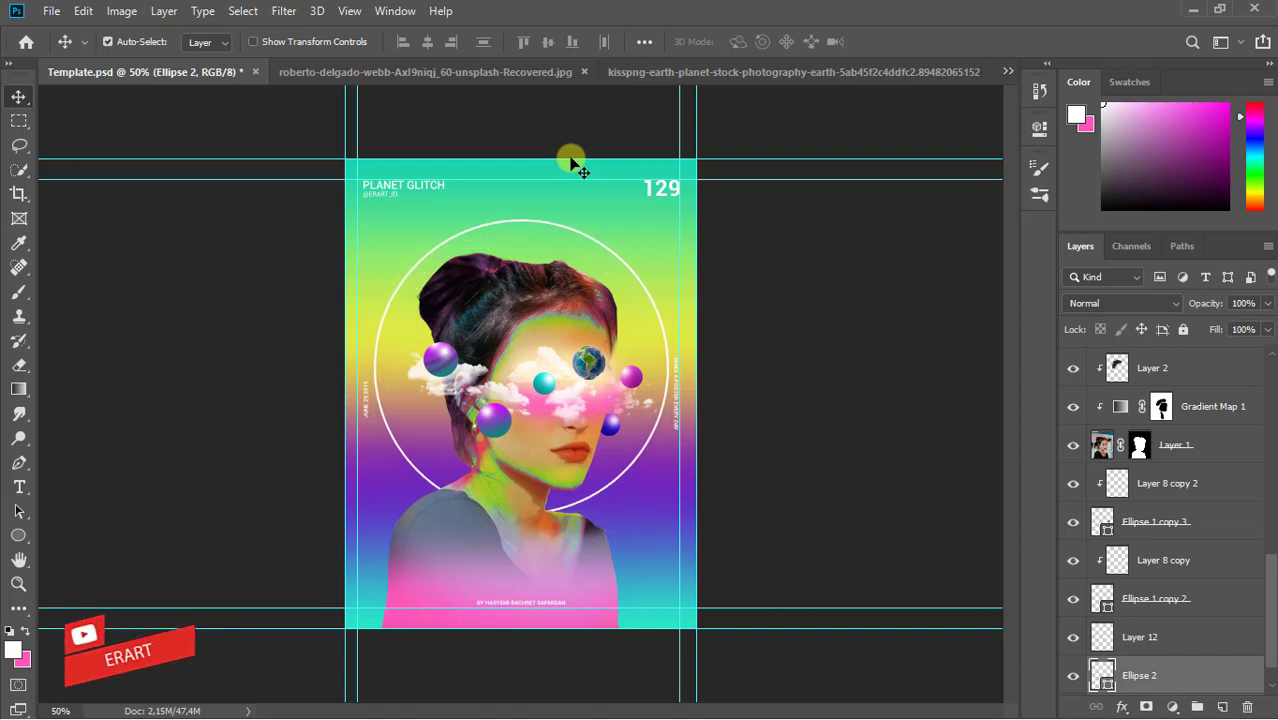
{"action": "key", "text": "shift+Up"}
{"action": "key", "text": "shift+Up"}
{"action": "key", "text": "shift+Up"}
{"action": "key", "text": "Up"}
{"action": "key", "text": "Up"}
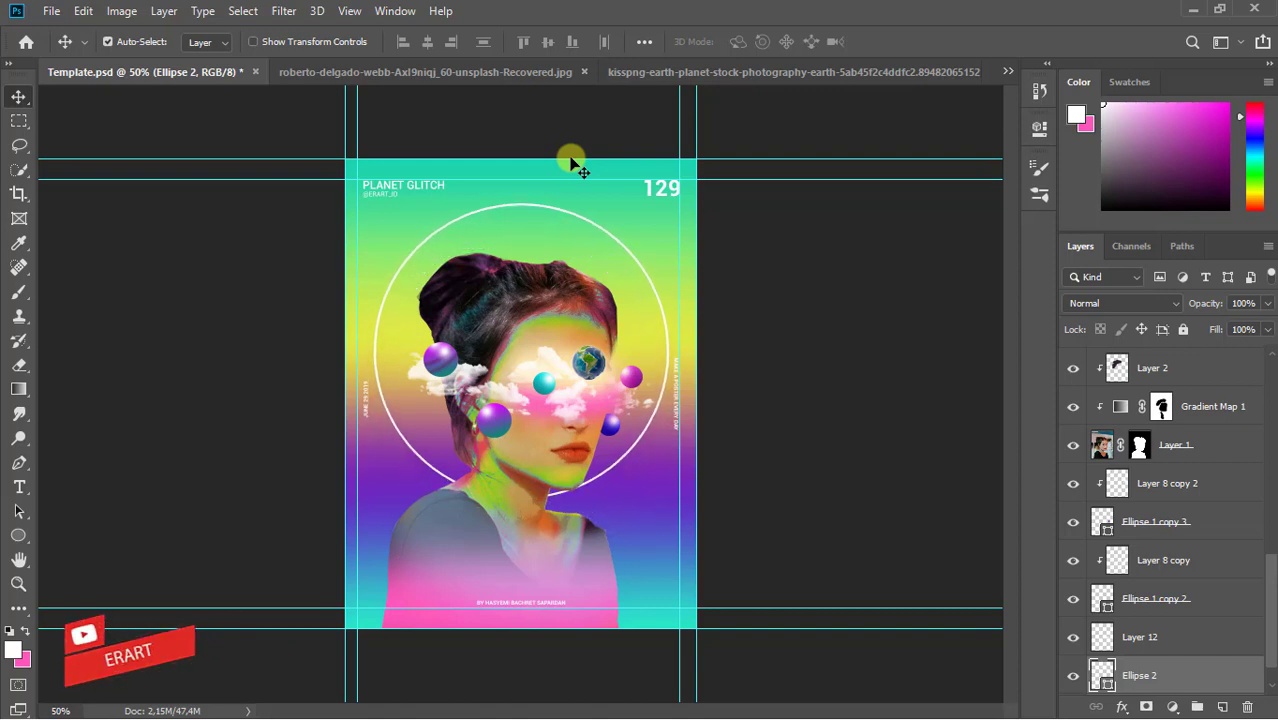
{"action": "key", "text": "Up"}
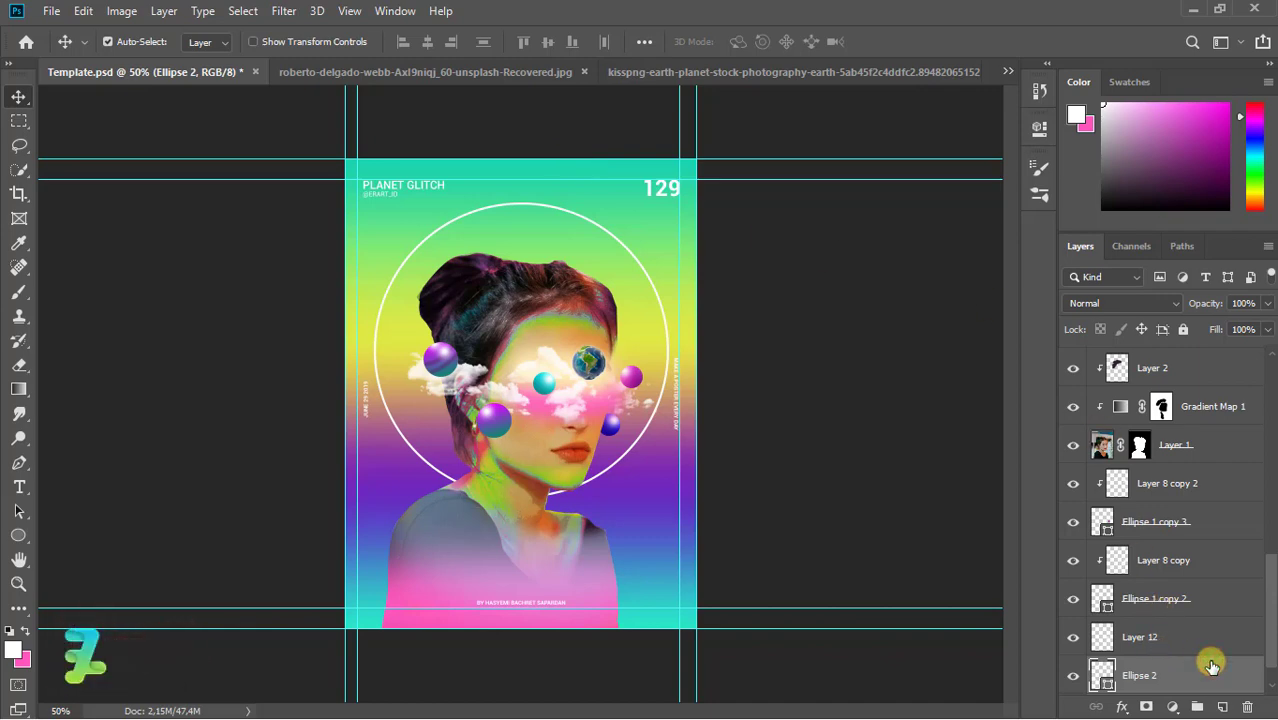
Give Ellipse 2 a Screen outer glow: 35% opacity, 15% spread, 49 px size
{"action": "double_click", "coordinate": [1210, 666]}
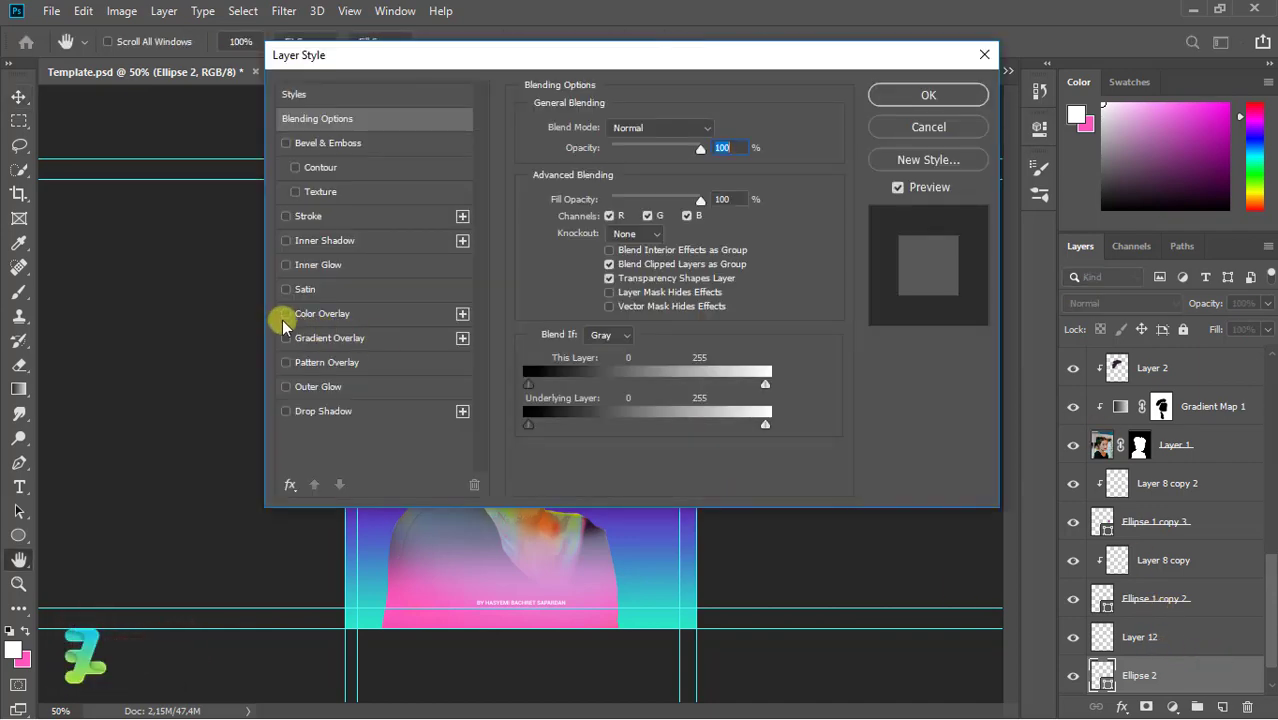
{"action": "left_click", "coordinate": [284, 387]}
{"action": "left_click_drag", "start_coordinate": [442, 55], "coordinate": [712, 80]}
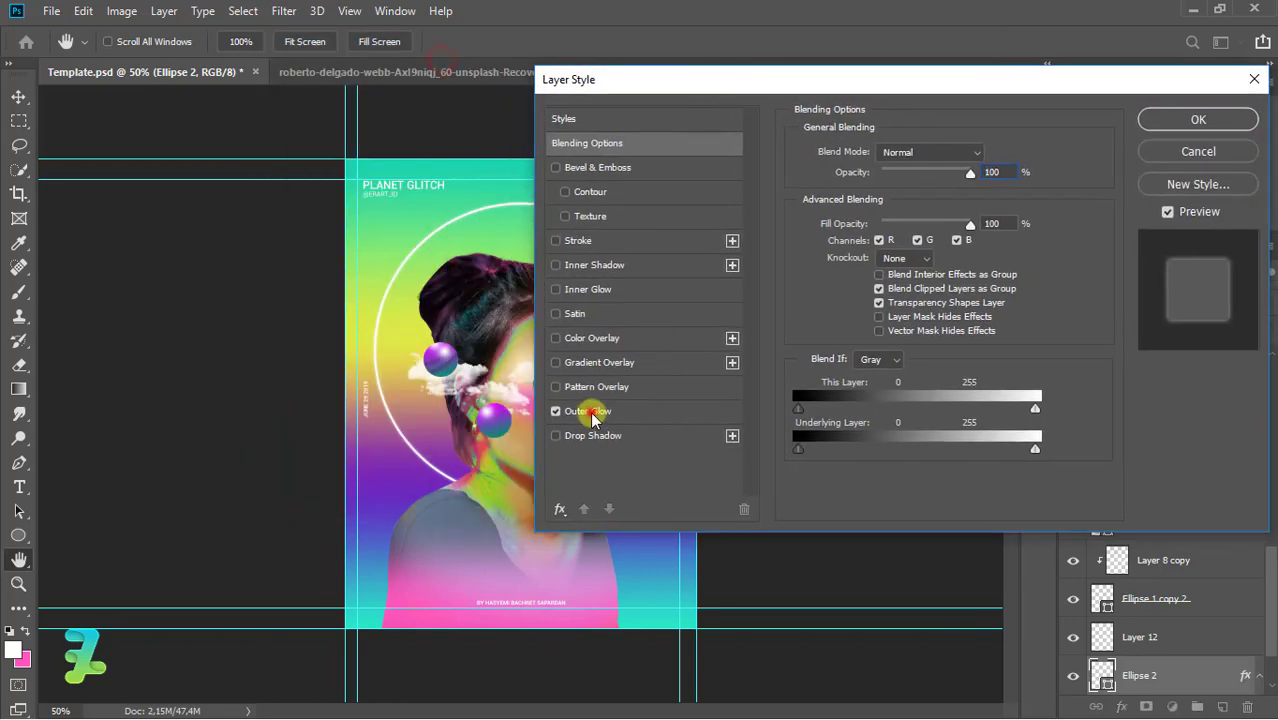
{"action": "left_click", "coordinate": [590, 411]}
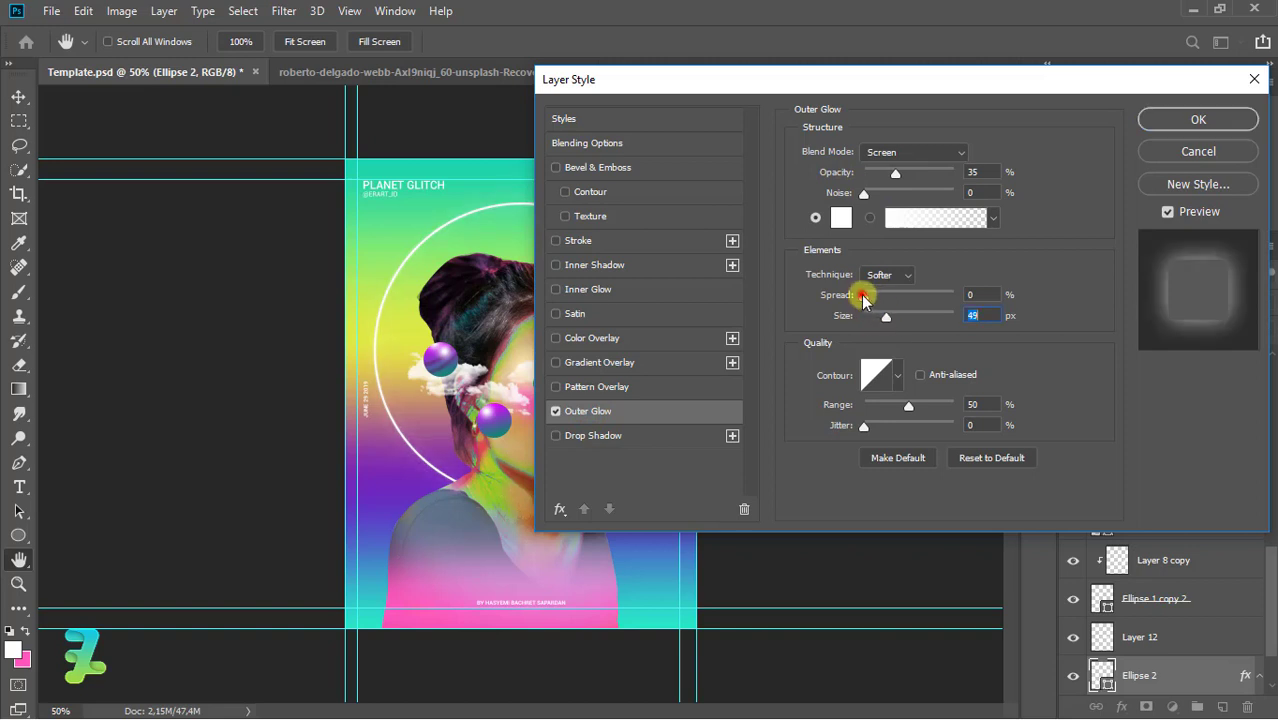
{"action": "left_click_drag", "start_coordinate": [863, 295], "coordinate": [877, 298]}
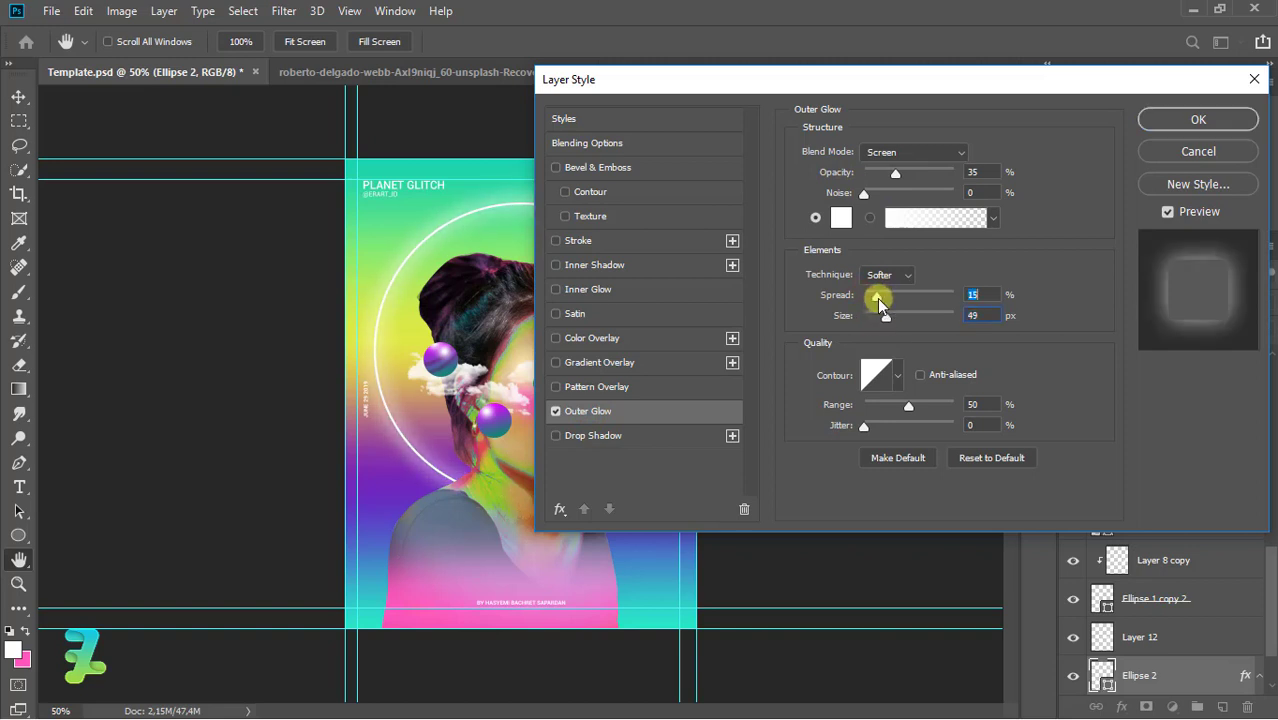
{"action": "left_click", "coordinate": [1160, 119]}
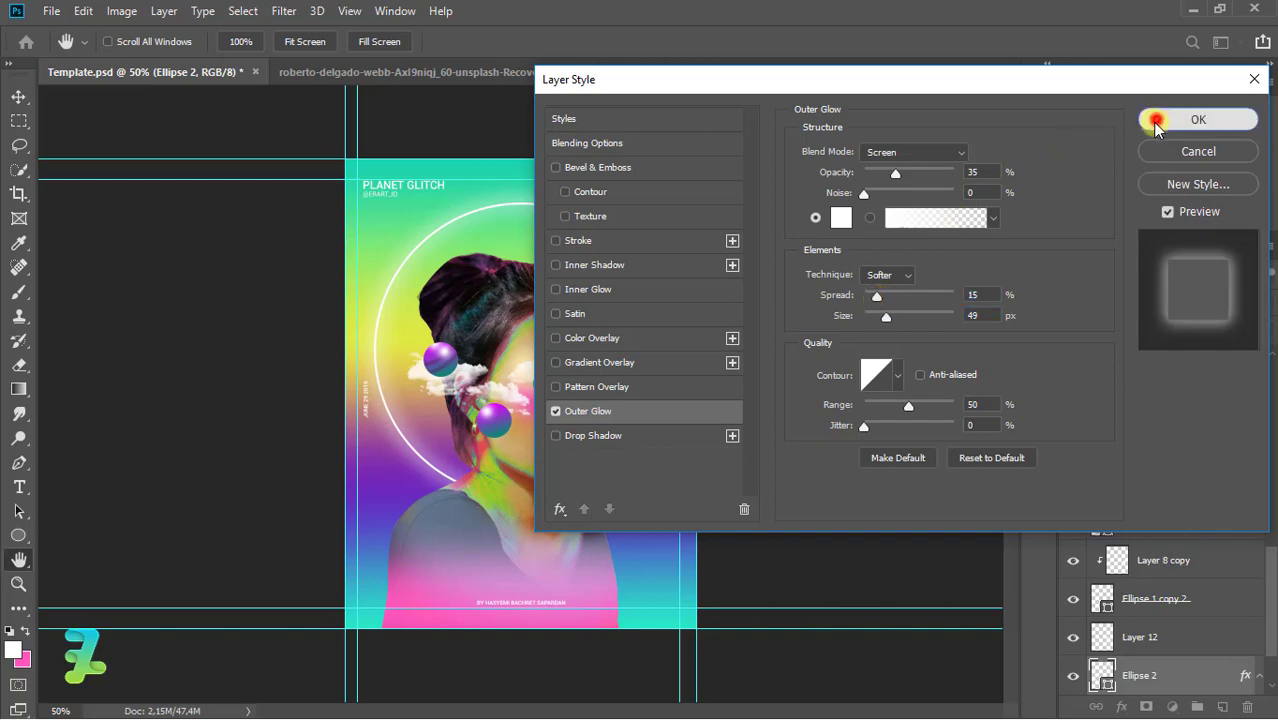
Select the Smudge tool with the General Brushes Hard Round tip
{"action": "left_click", "coordinate": [19, 413]}
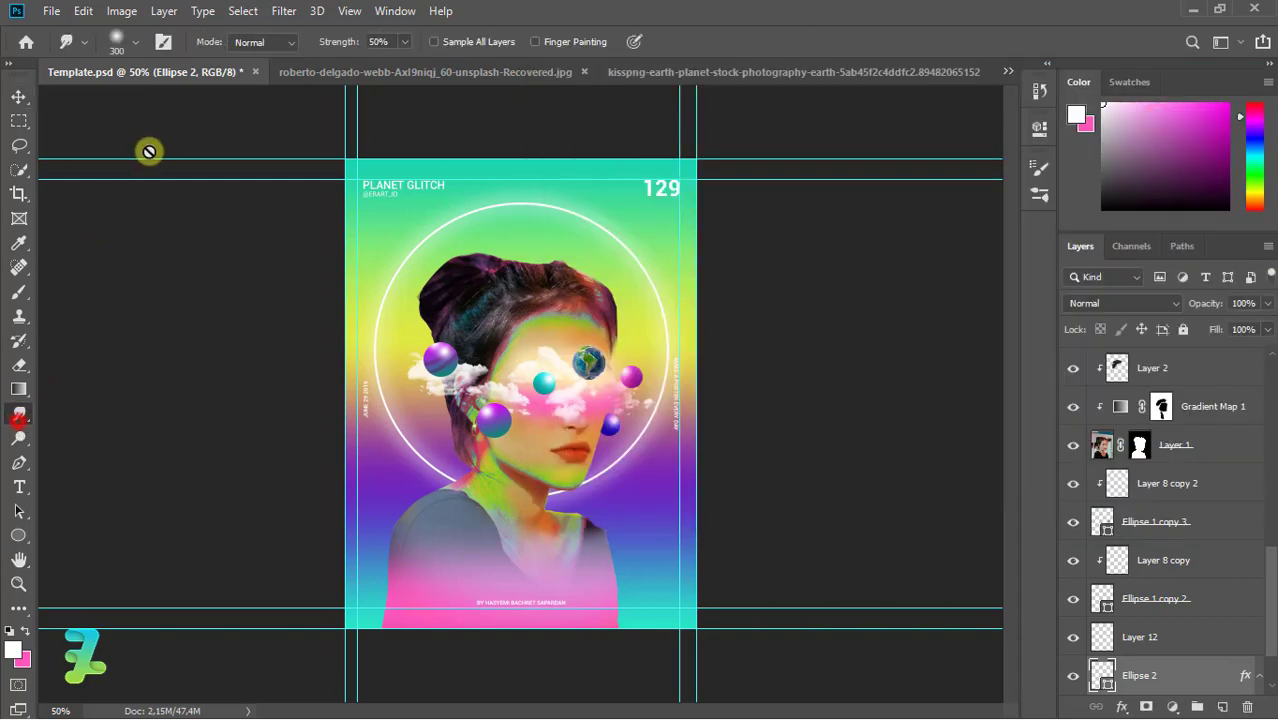
{"action": "left_click", "coordinate": [133, 48]}
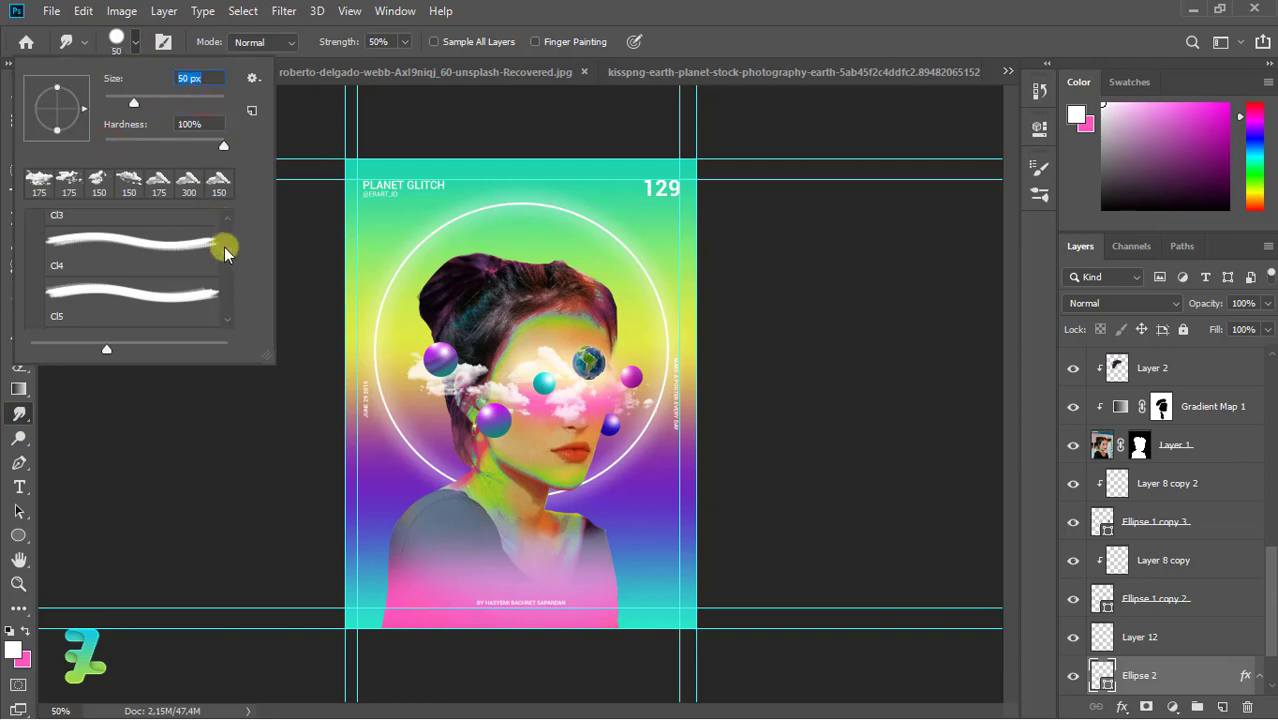
{"action": "left_click_drag", "start_coordinate": [224, 247], "coordinate": [229, 215]}
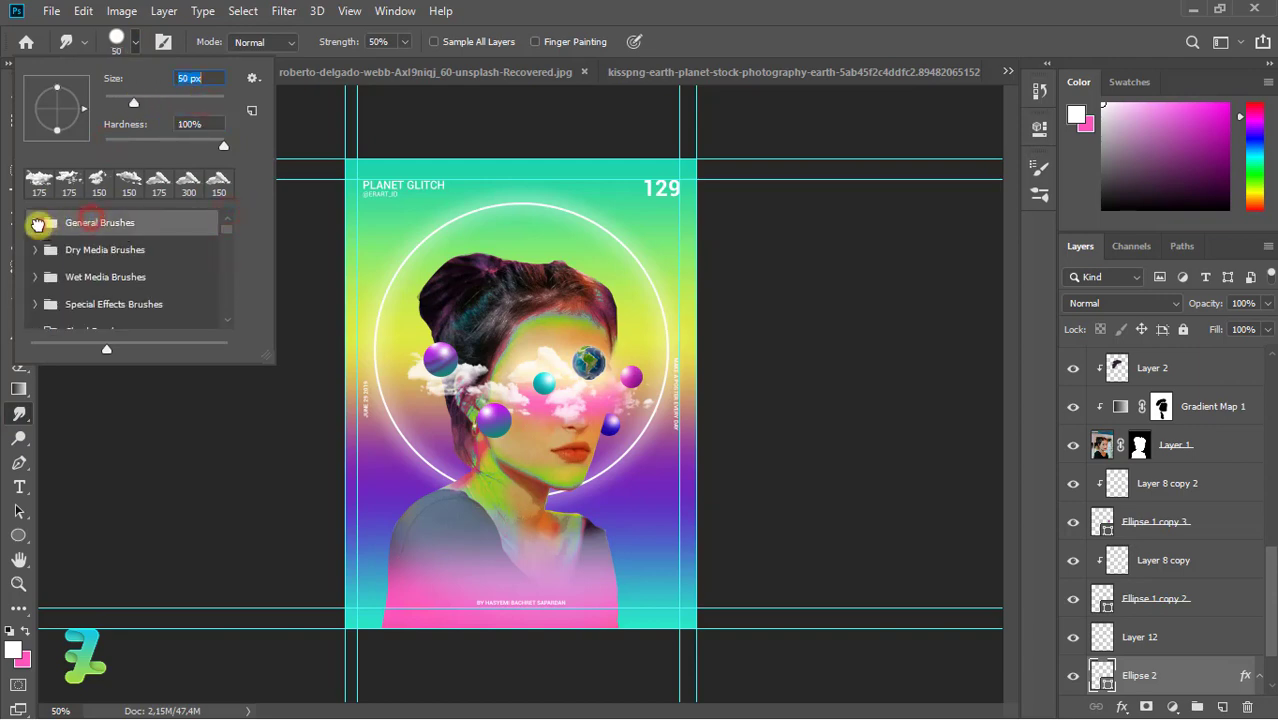
{"action": "left_click", "coordinate": [37, 224]}
{"action": "left_click", "coordinate": [63, 300]}
{"action": "left_click", "coordinate": [137, 45]}
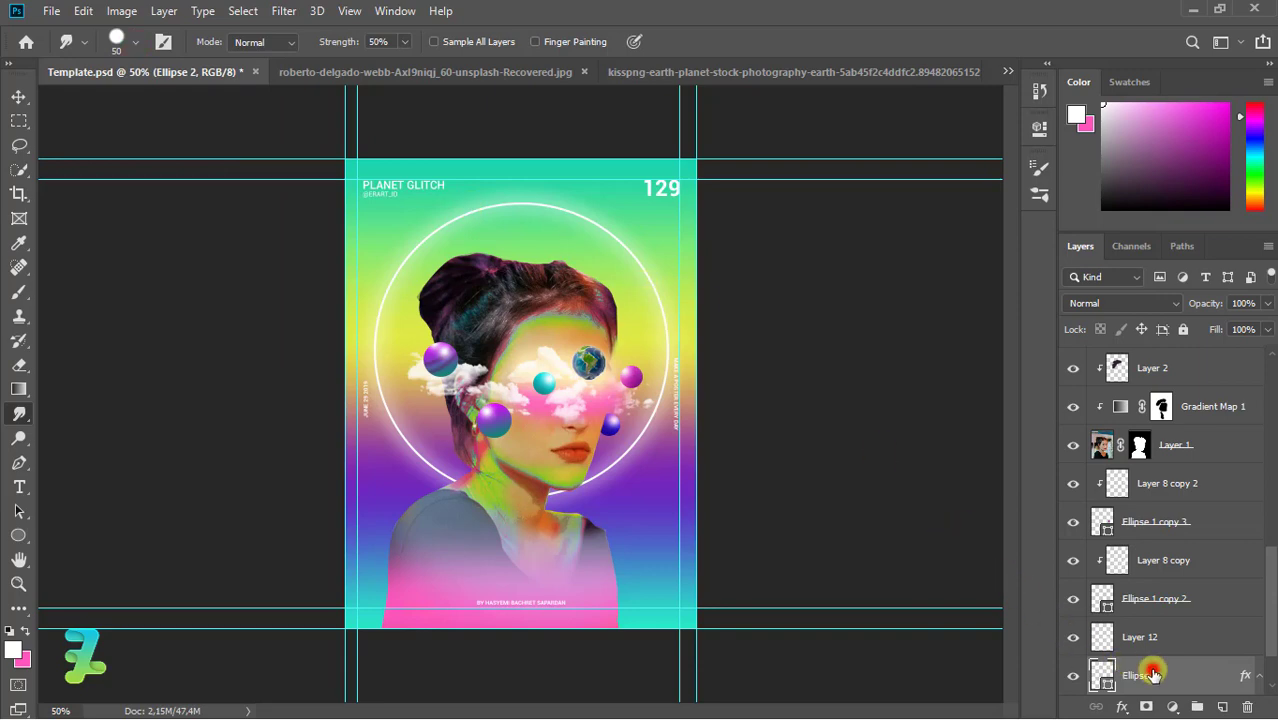
Rasterize the Ellipse 2 ring shape so it can be smudged
{"action": "double_click", "coordinate": [1100, 672]}
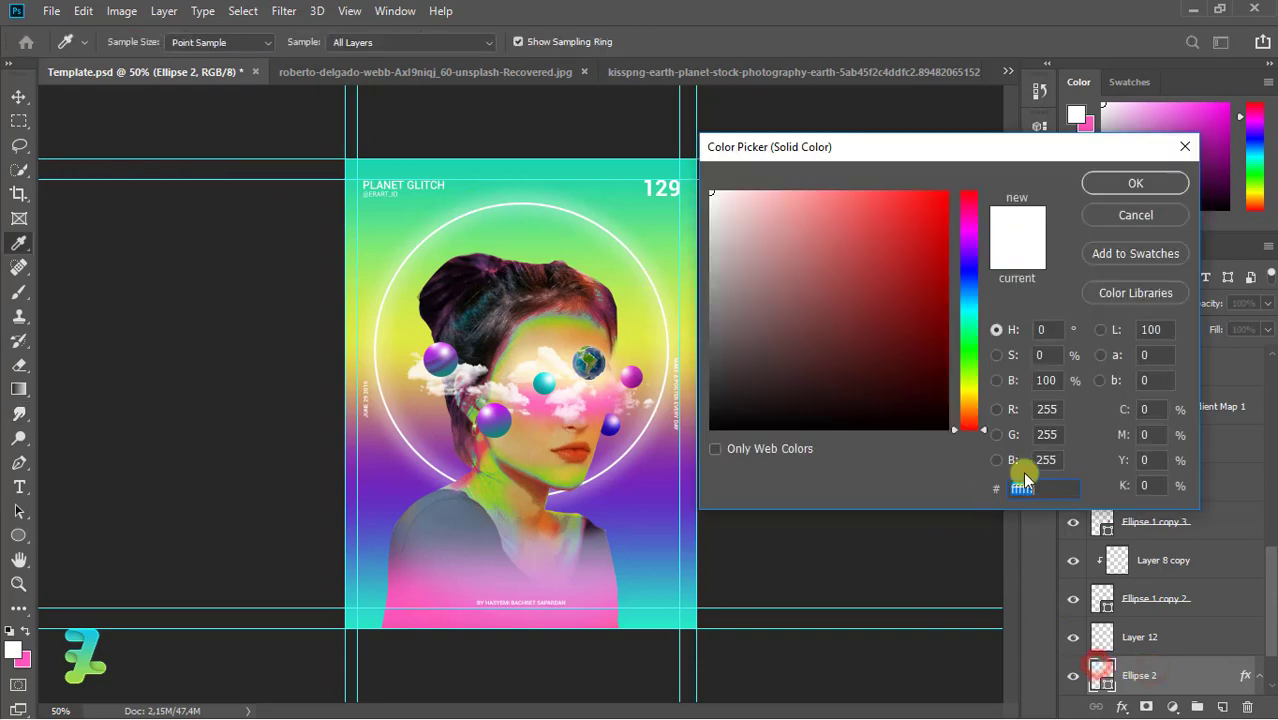
{"action": "left_click", "coordinate": [1133, 211]}
{"action": "left_click", "coordinate": [652, 285]}
{"action": "left_click", "coordinate": [645, 283]}
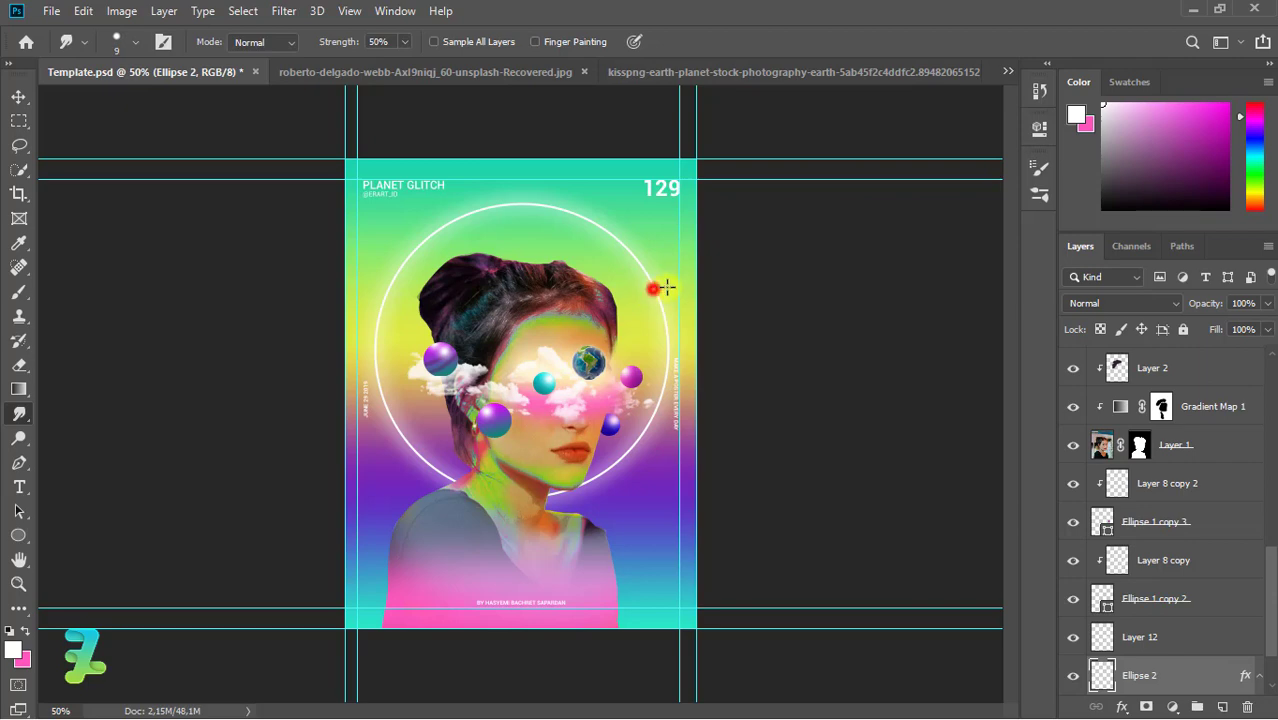
At 100% zoom, smudge breaks into the ring's lower-right, left and upper-left edges
{"action": "key", "text": "ctrl+plus"}
{"action": "key", "text": "ctrl+plus"}
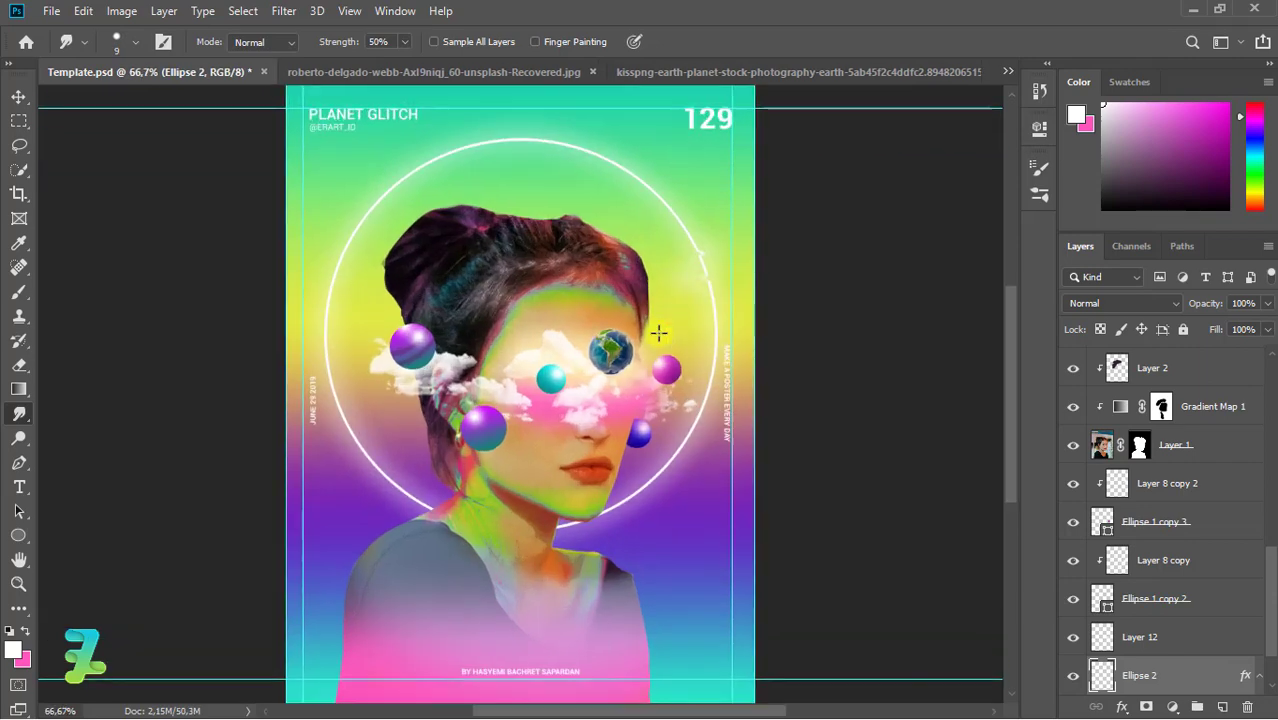
{"action": "left_click", "coordinate": [785, 182]}
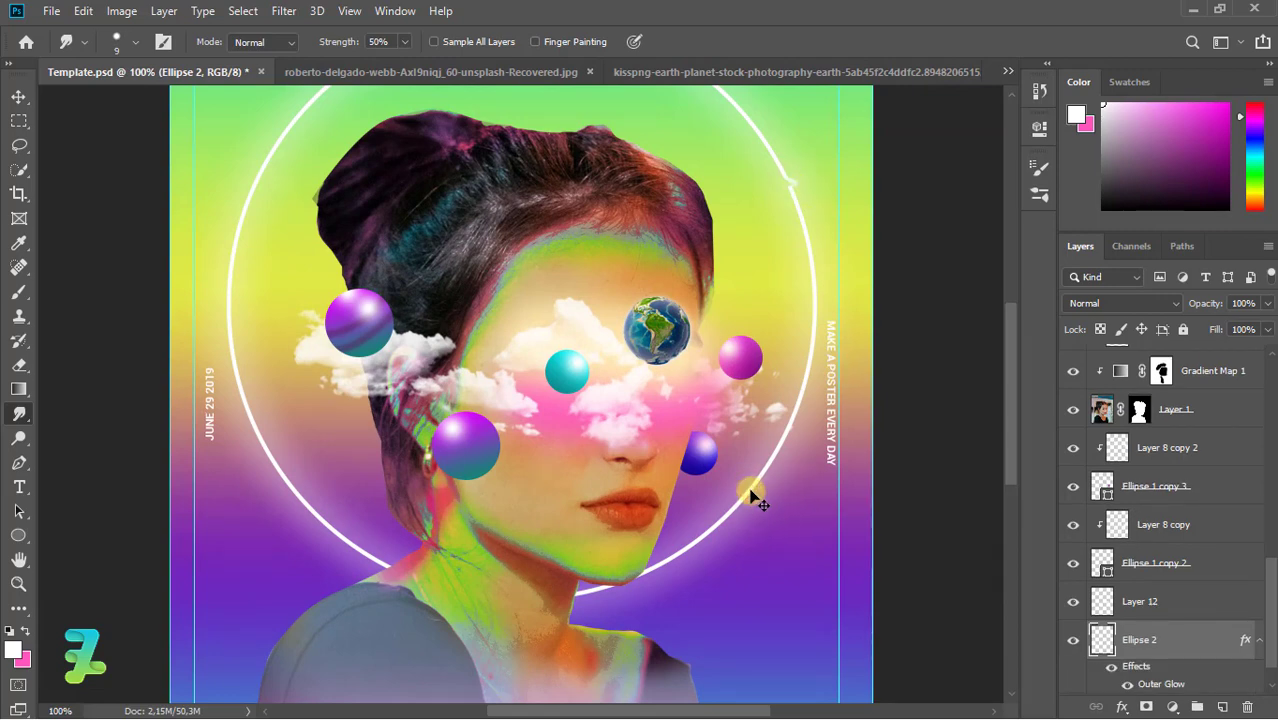
{"action": "key", "text": "bracketright"}
{"action": "key", "text": "bracketright"}
{"action": "key", "text": "bracketright"}
{"action": "left_click_drag", "start_coordinate": [754, 498], "coordinate": [760, 504]}
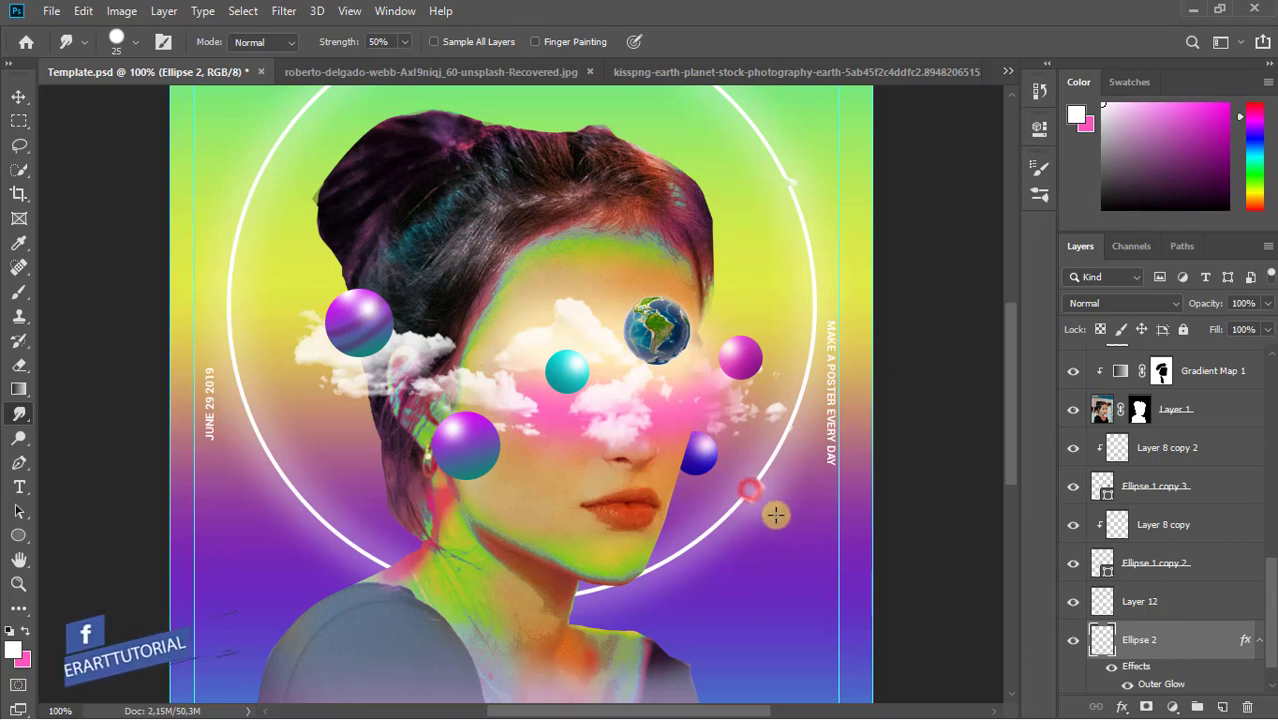
{"action": "mouse_move", "coordinate": [764, 501]}
{"action": "left_mouse_down"}
{"action": "mouse_move", "coordinate": [745, 487]}
{"action": "mouse_move", "coordinate": [795, 514]}
{"action": "left_mouse_up"}
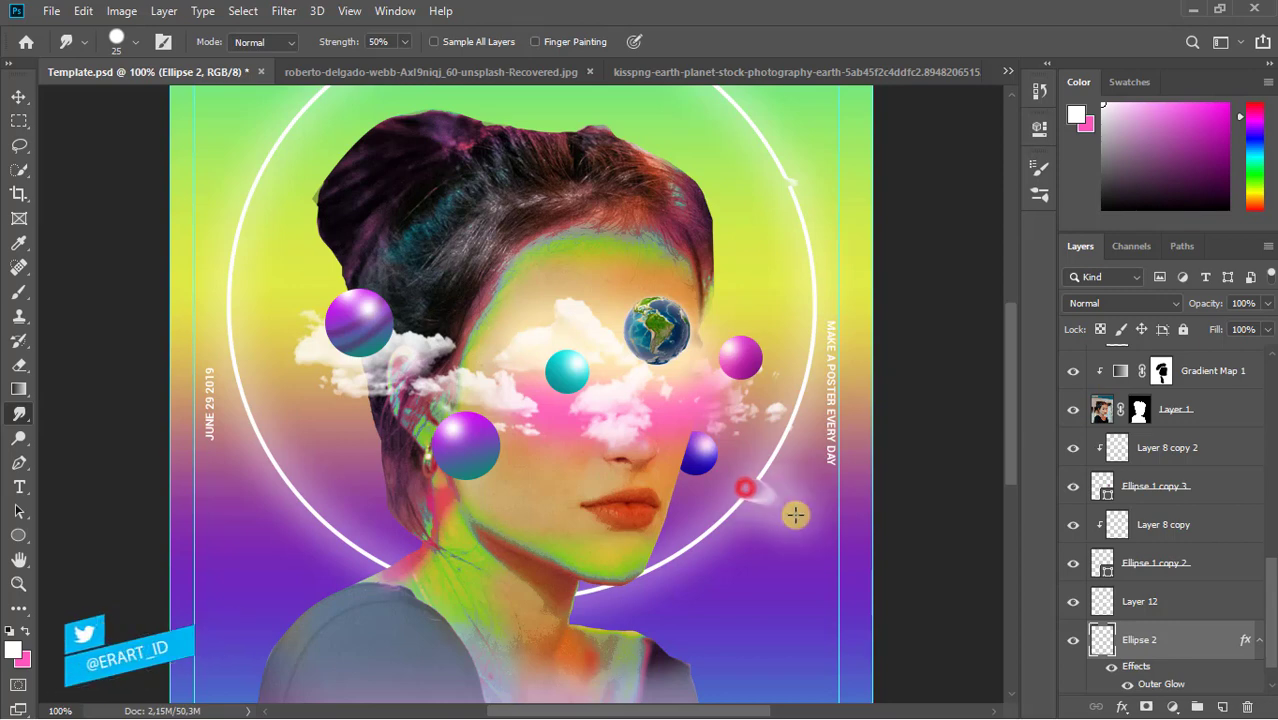
{"action": "key", "text": "bracketleft"}
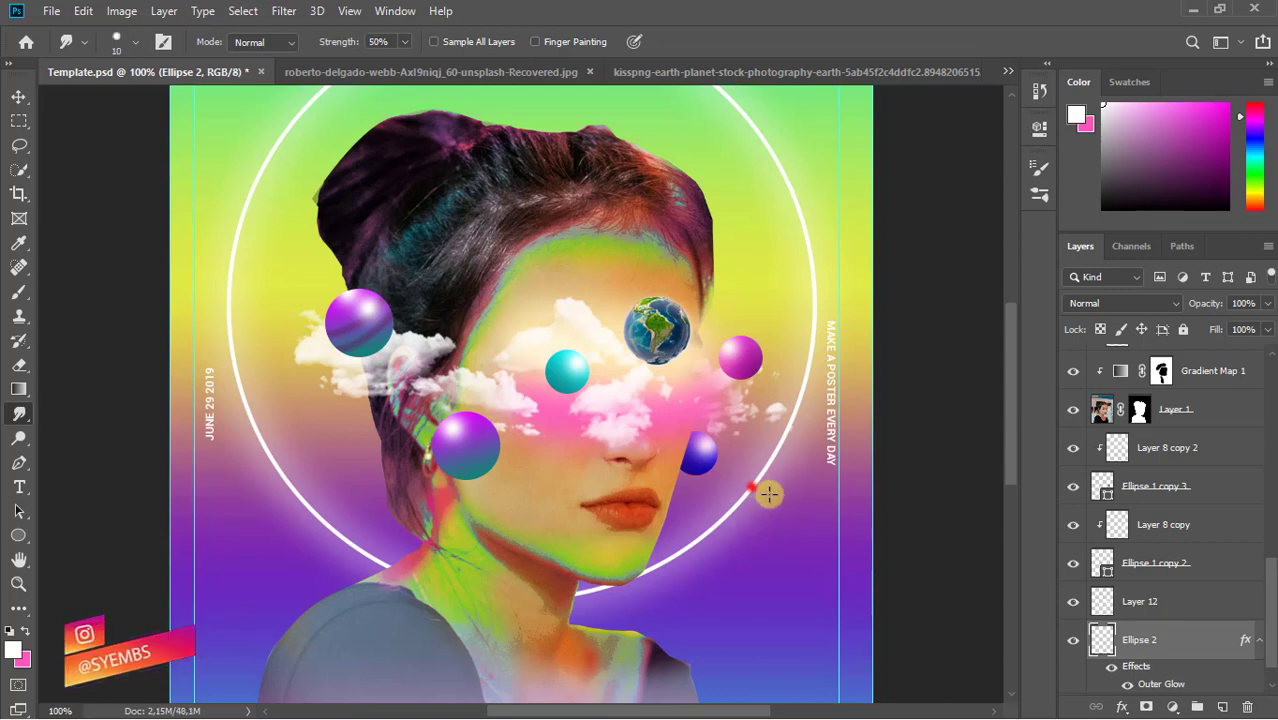
{"action": "left_click_drag", "start_coordinate": [757, 492], "coordinate": [780, 500]}
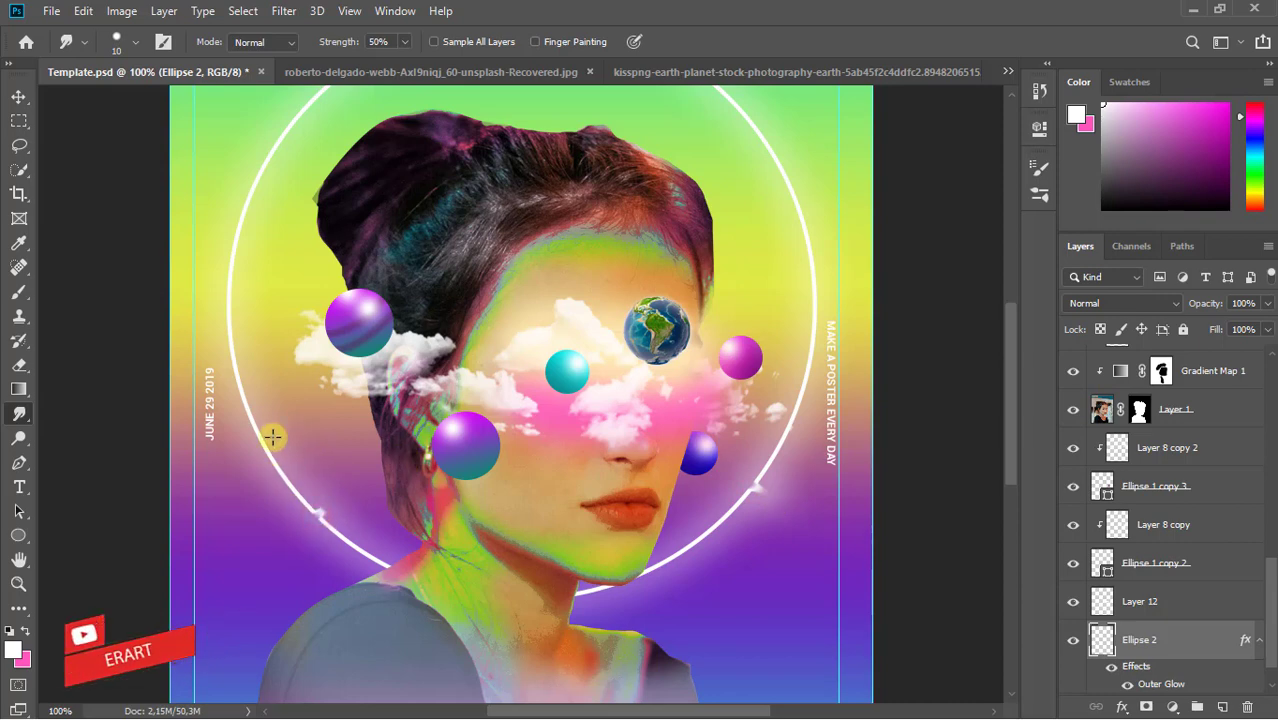
{"action": "mouse_move", "coordinate": [245, 448]}
{"action": "left_mouse_down"}
{"action": "mouse_move", "coordinate": [237, 391]}
{"action": "mouse_move", "coordinate": [257, 362]}
{"action": "mouse_move", "coordinate": [208, 323]}
{"action": "left_mouse_up"}
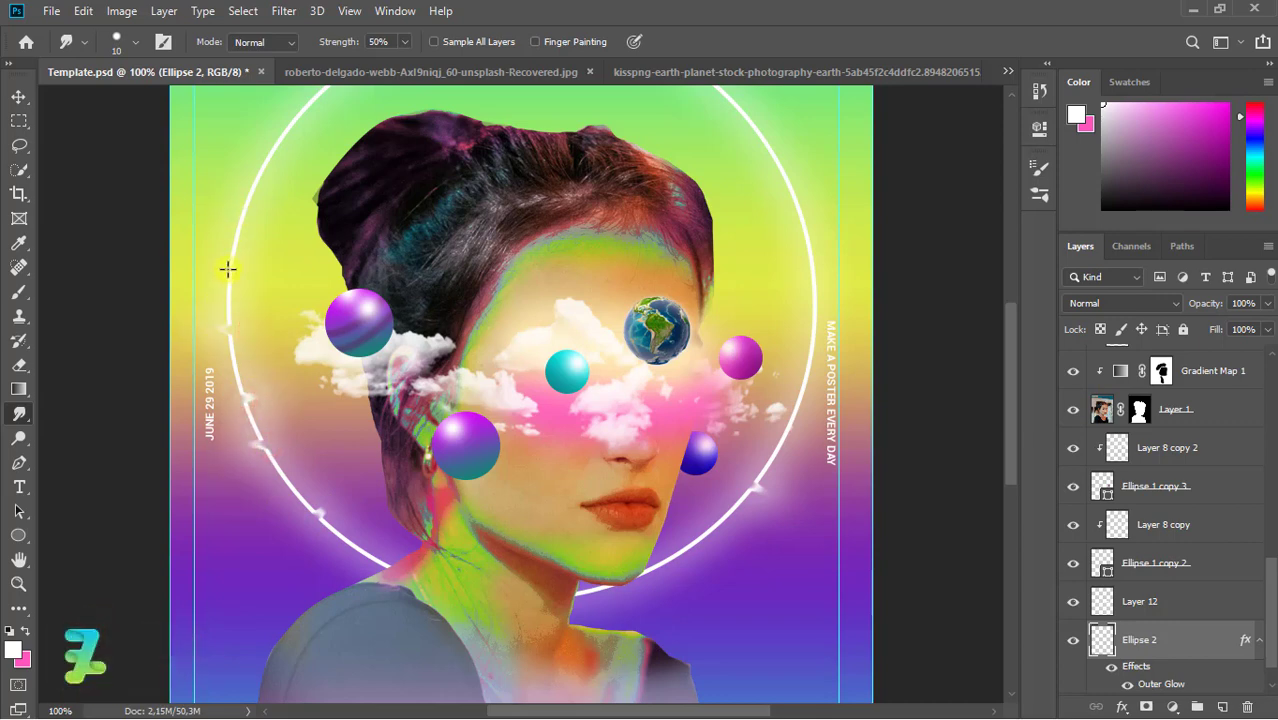
{"action": "left_click_drag", "start_coordinate": [245, 235], "coordinate": [300, 258]}
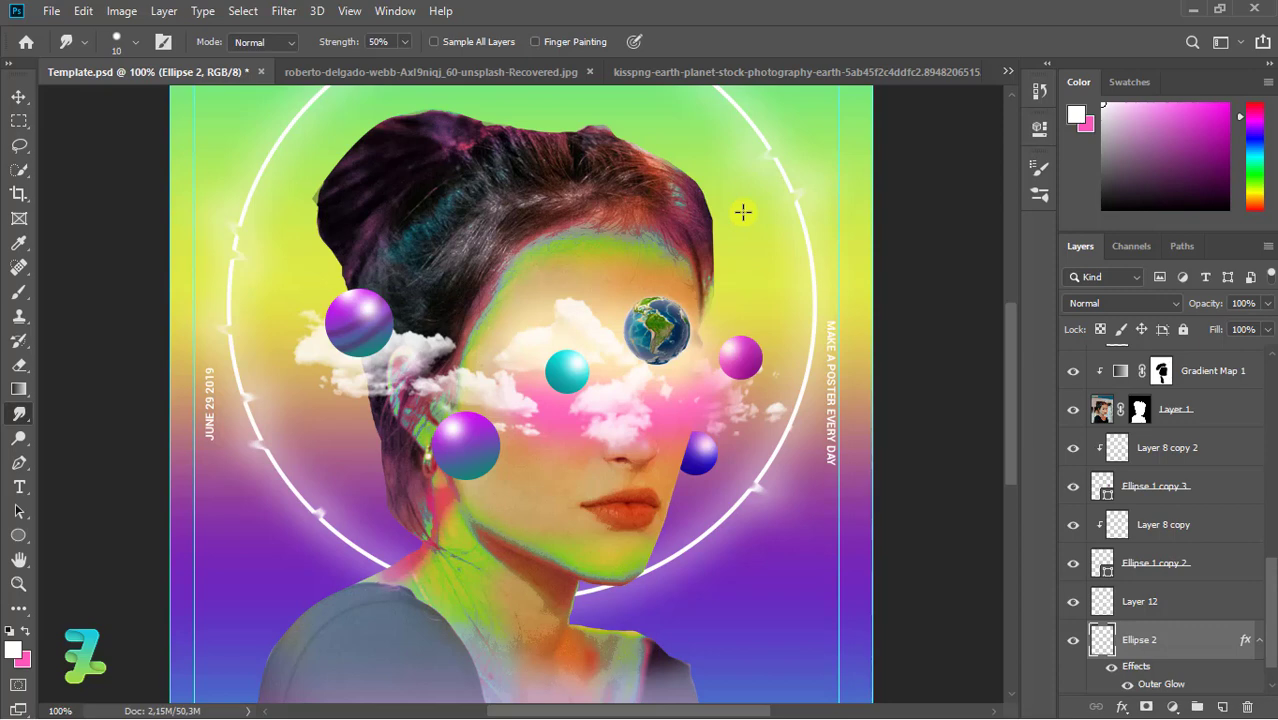
Zoom back out to 33.3% so the whole poster fits, then switch to the Move tool
{"action": "key", "text": "ctrl+minus"}
{"action": "key", "text": "ctrl+minus"}
{"action": "key", "text": "ctrl+minus"}
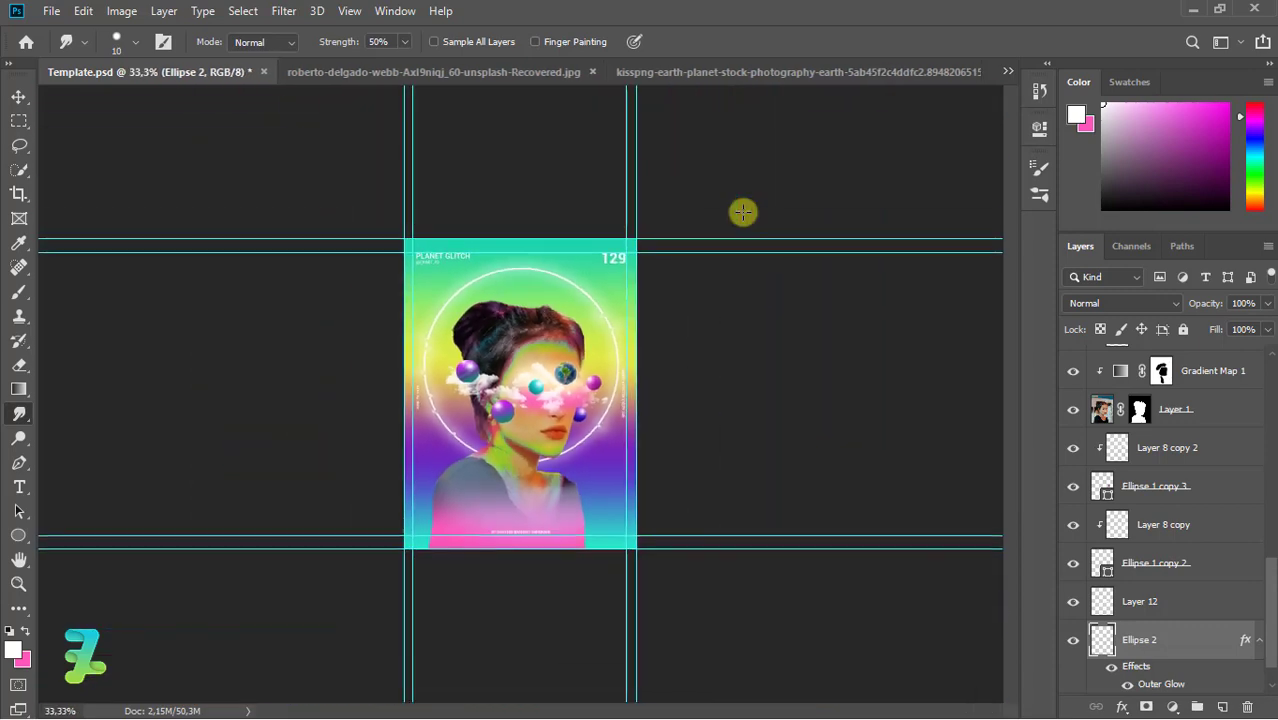
{"action": "key", "text": "ctrl+minus"}
{"action": "key", "text": "ctrl+minus"}
{"action": "key", "text": "ctrl+plus"}
{"action": "key", "text": "ctrl+minus"}
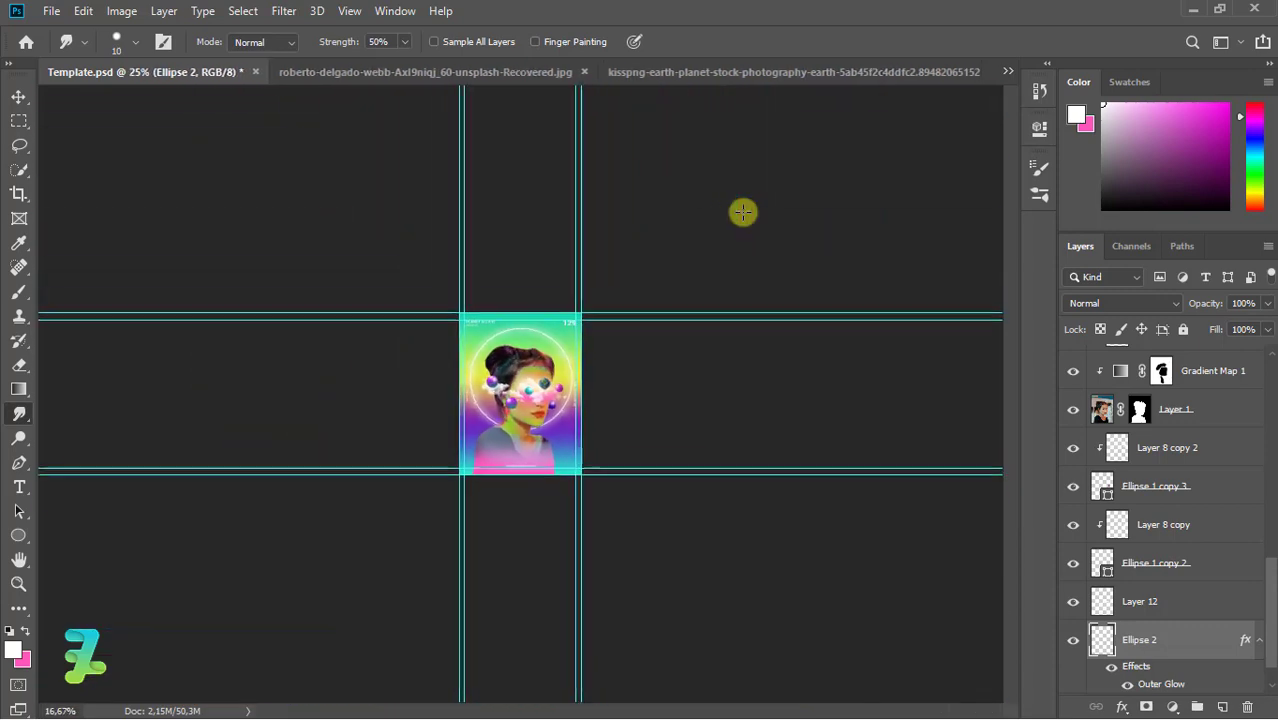
{"action": "key", "text": "ctrl+plus"}
{"action": "key", "text": "ctrl+plus"}
{"action": "left_click", "coordinate": [18, 96]}
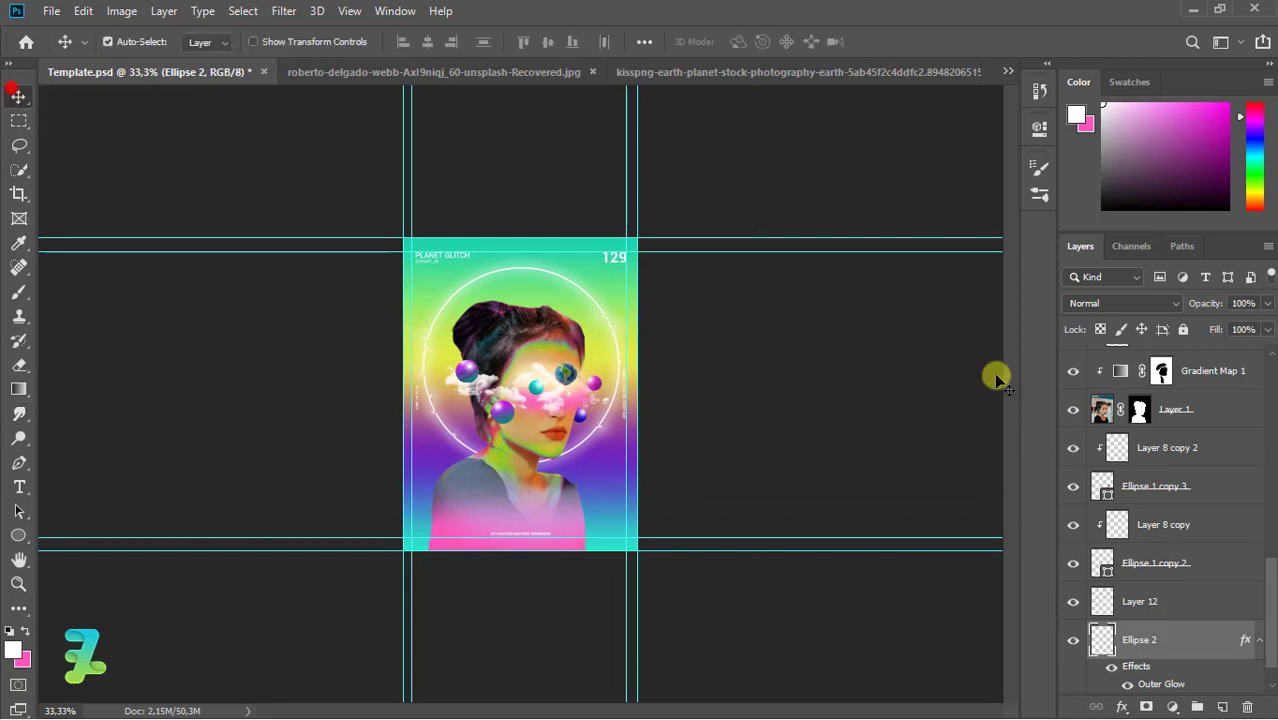
{"action": "scroll", "coordinate": [1270, 670], "scroll_direction": "down", "scroll_amount": 1}
Add an Exposure adjustment clipped to the ring, raise it to +0.72, and save the poster
{"action": "left_click", "coordinate": [1113, 677]}
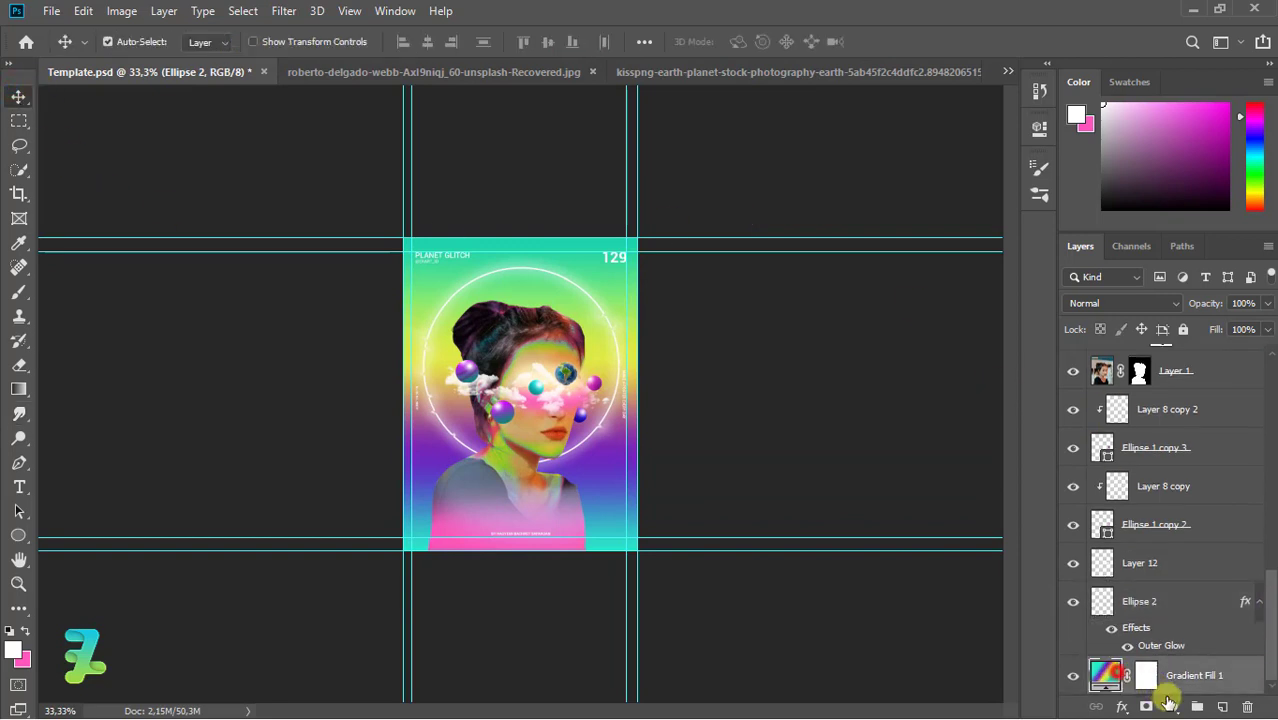
{"action": "left_click", "coordinate": [1173, 707]}
{"action": "left_click", "coordinate": [1166, 488]}
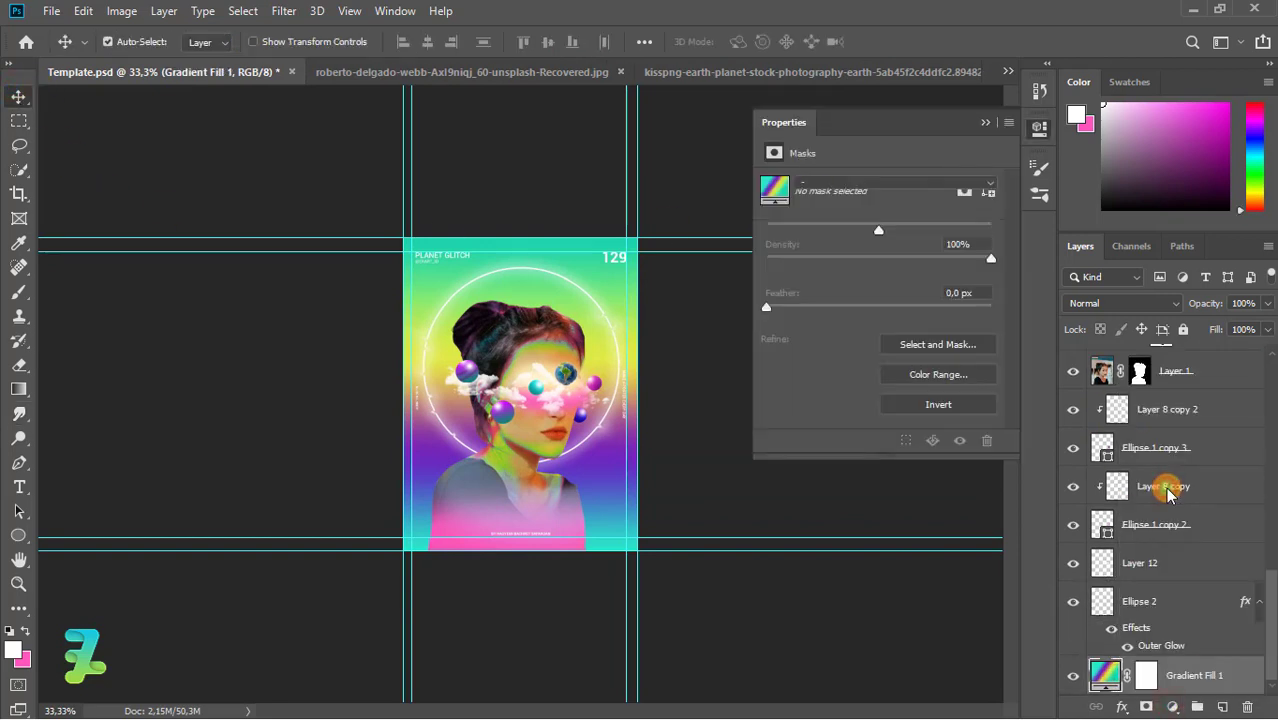
{"action": "right_click", "coordinate": [1233, 675]}
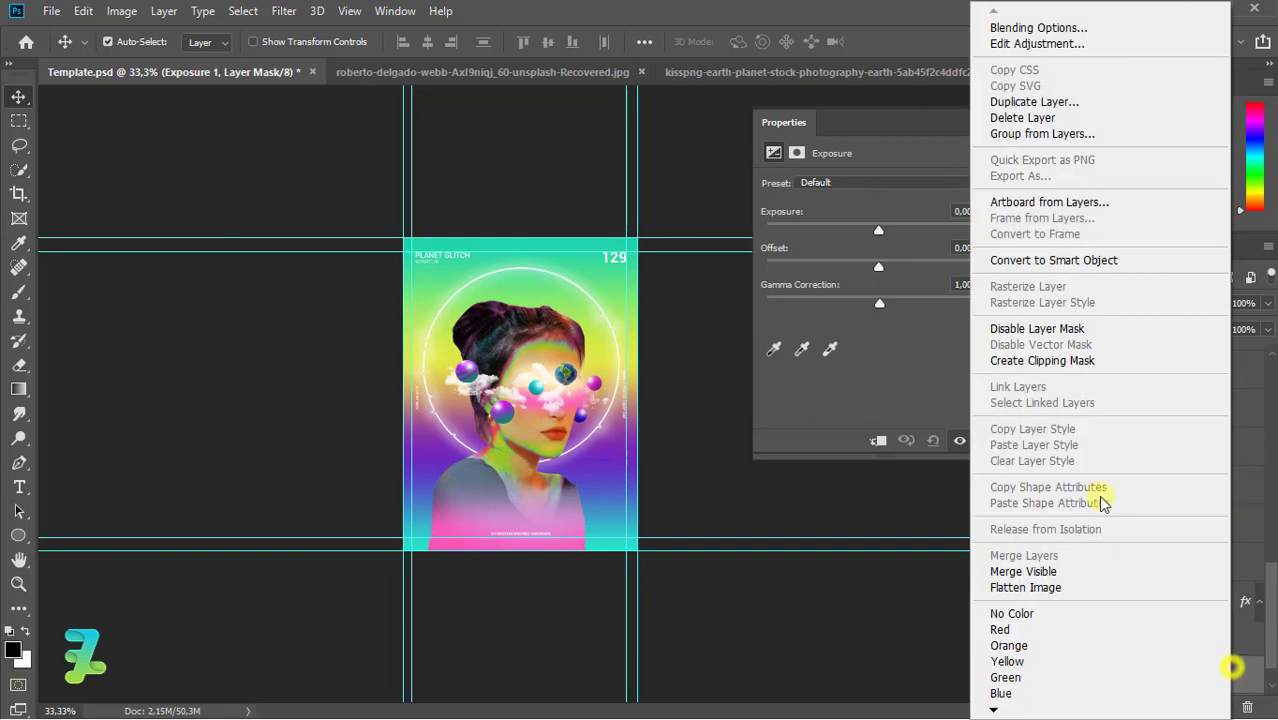
{"action": "left_click", "coordinate": [1040, 360]}
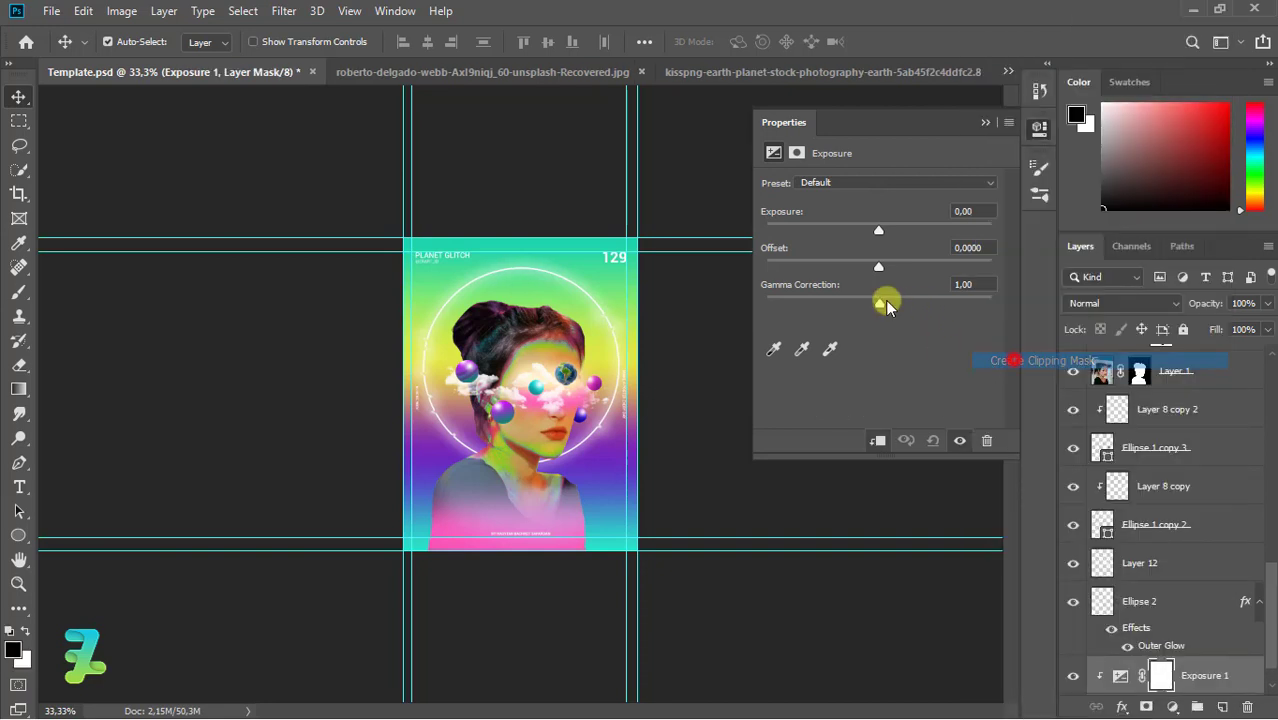
{"action": "mouse_move", "coordinate": [891, 233]}
{"action": "left_mouse_down"}
{"action": "mouse_move", "coordinate": [874, 234]}
{"action": "mouse_move", "coordinate": [893, 272]}
{"action": "mouse_move", "coordinate": [918, 273]}
{"action": "mouse_move", "coordinate": [902, 306]}
{"action": "mouse_move", "coordinate": [871, 308]}
{"action": "mouse_move", "coordinate": [892, 310]}
{"action": "left_mouse_up"}
{"action": "left_click", "coordinate": [983, 122]}
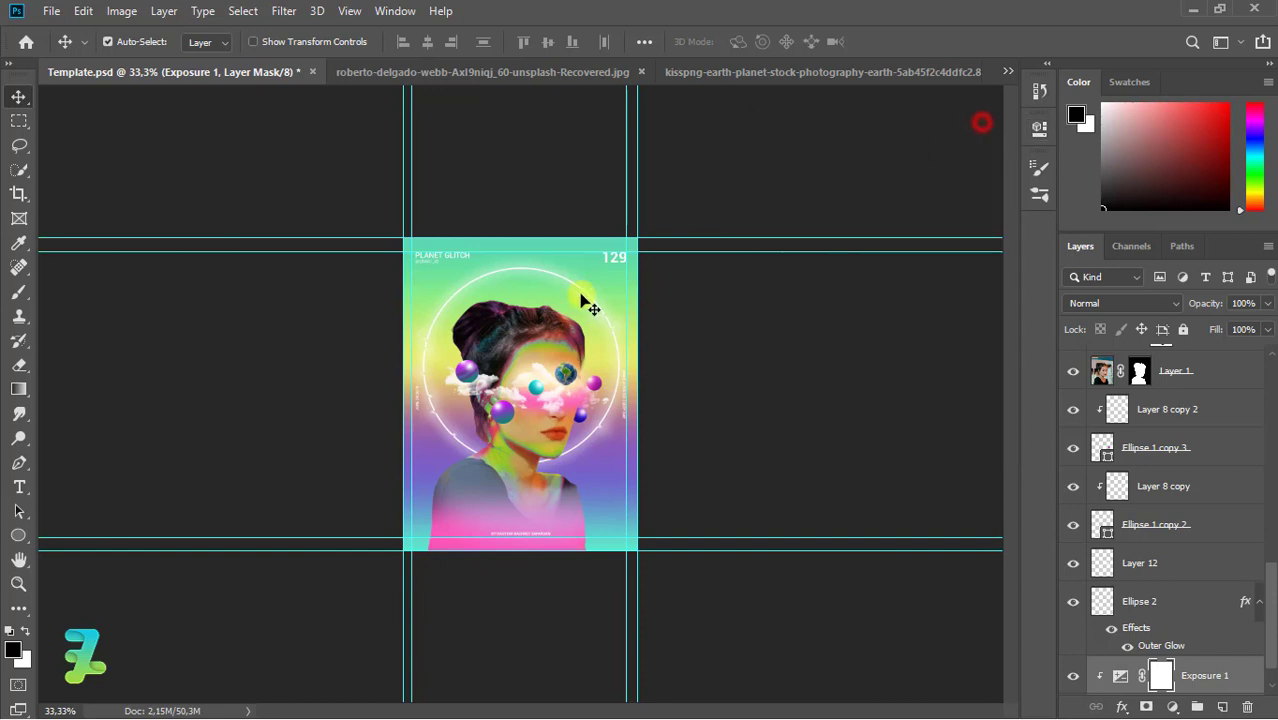
{"action": "key", "text": "ctrl+s"}
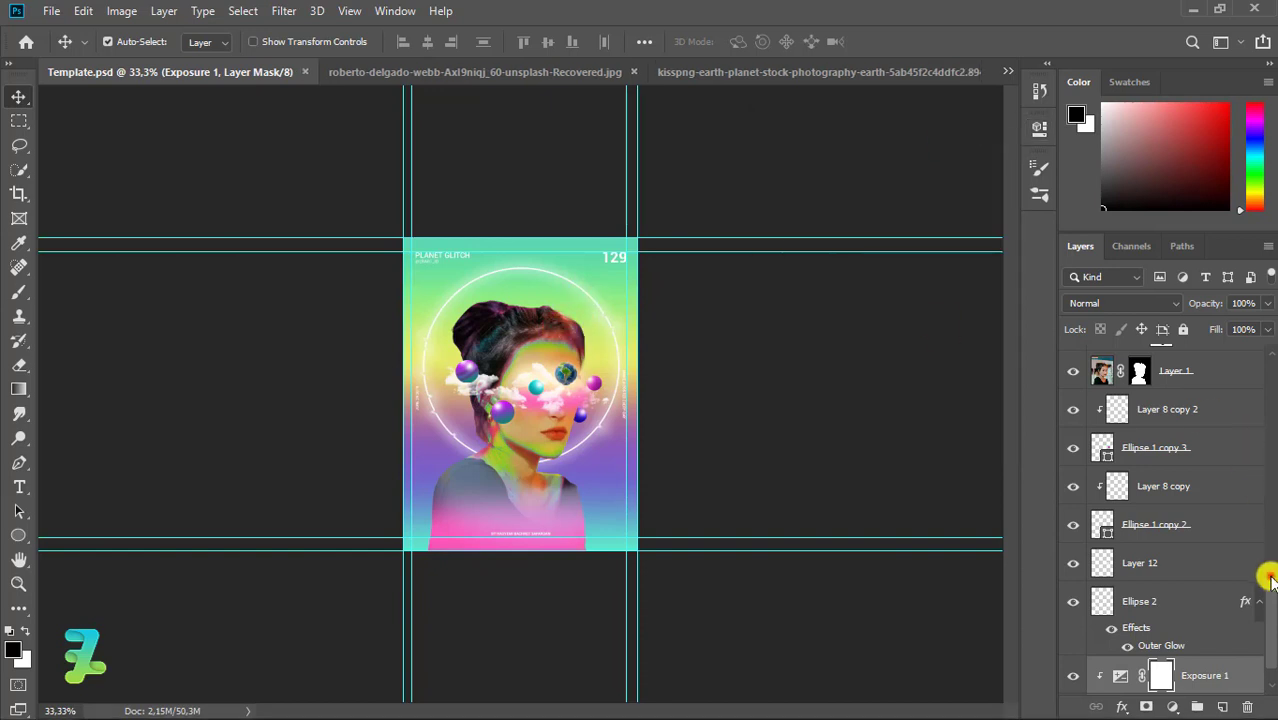
{"action": "left_click_drag", "start_coordinate": [1268, 578], "coordinate": [1270, 345]}
Copy the sparkle light image into the Template.psd poster as a new layer
{"action": "left_click", "coordinate": [1201, 383]}
{"action": "left_click", "coordinate": [395, 11]}
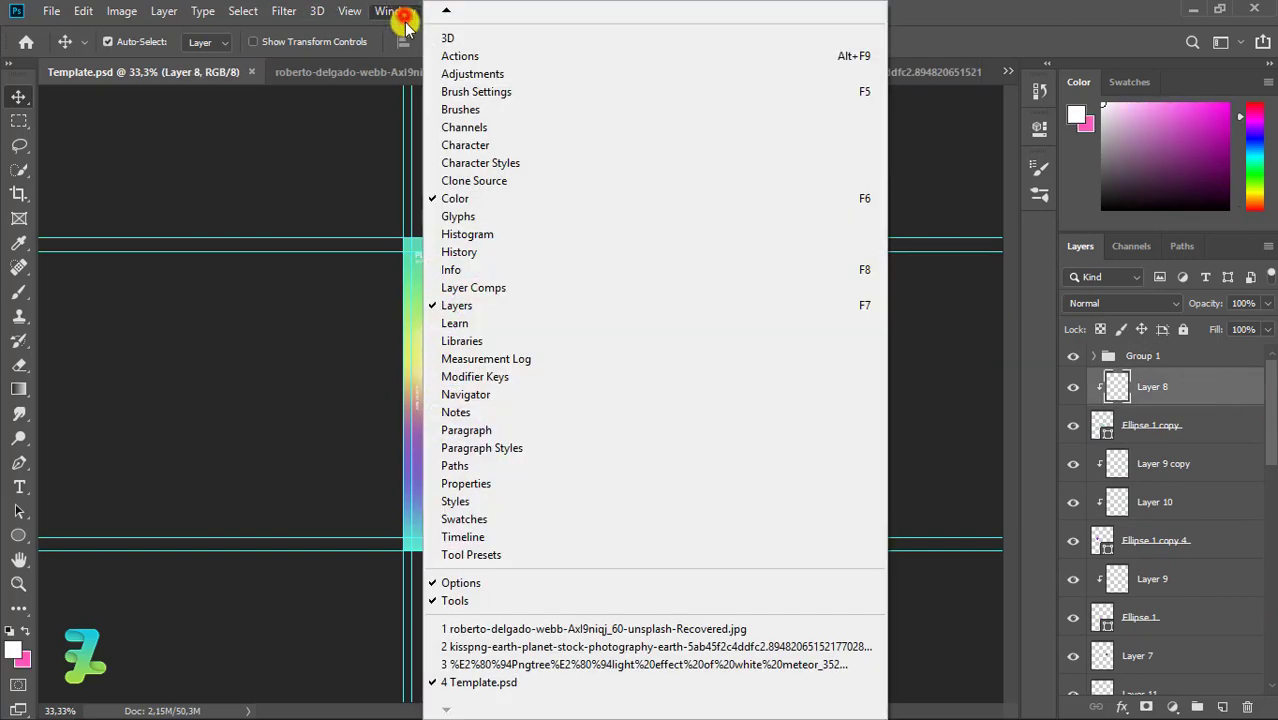
{"action": "left_click", "coordinate": [494, 664]}
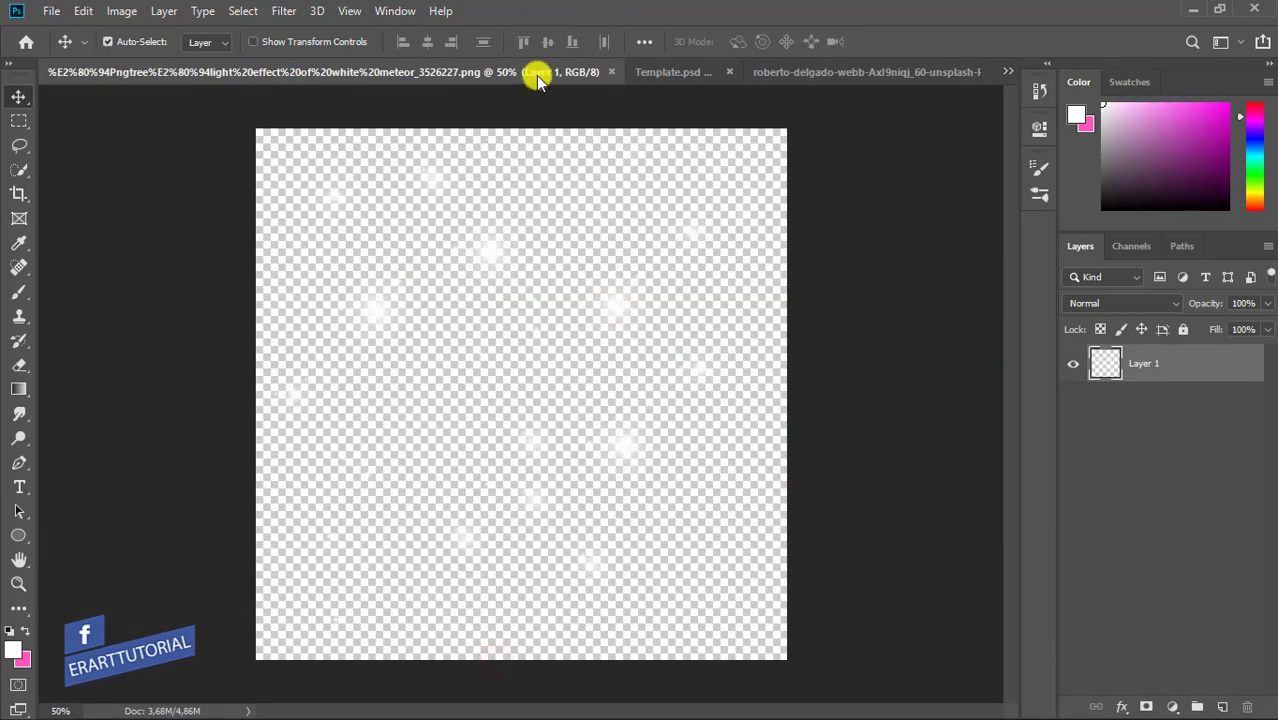
{"action": "right_click", "coordinate": [537, 80]}
{"action": "left_click", "coordinate": [585, 148]}
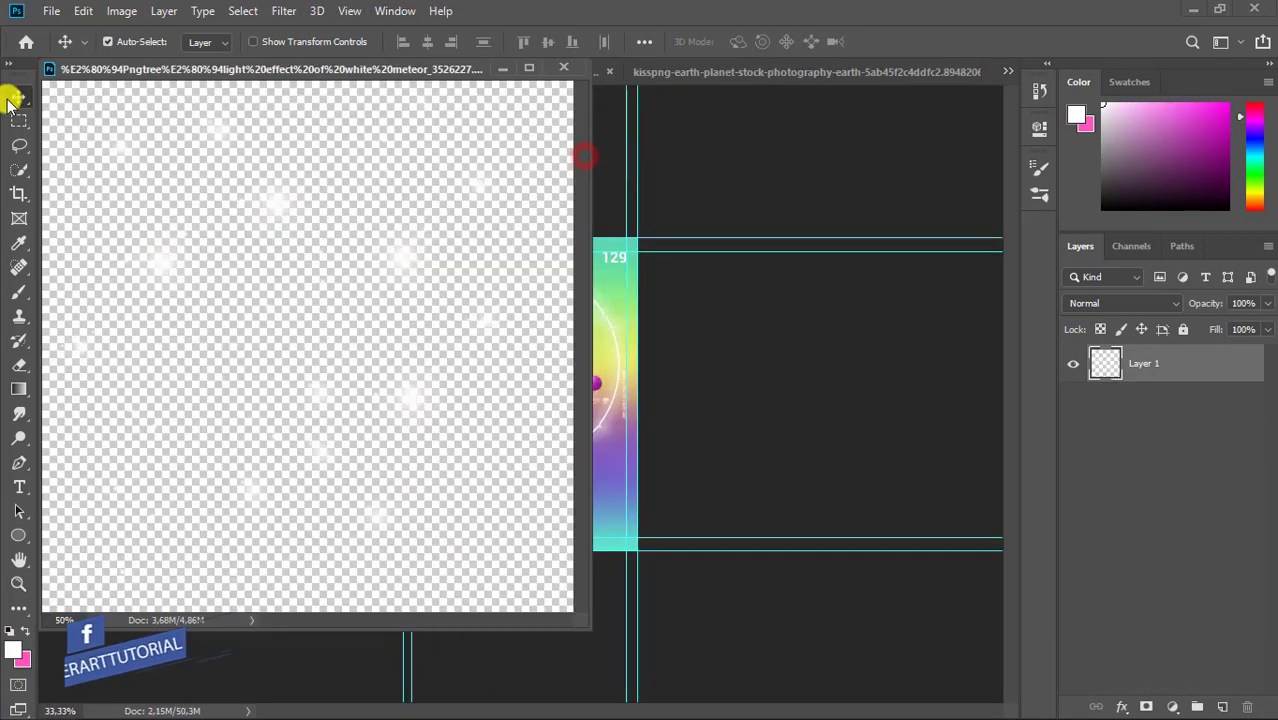
{"action": "left_click_drag", "start_coordinate": [402, 260], "coordinate": [600, 340]}
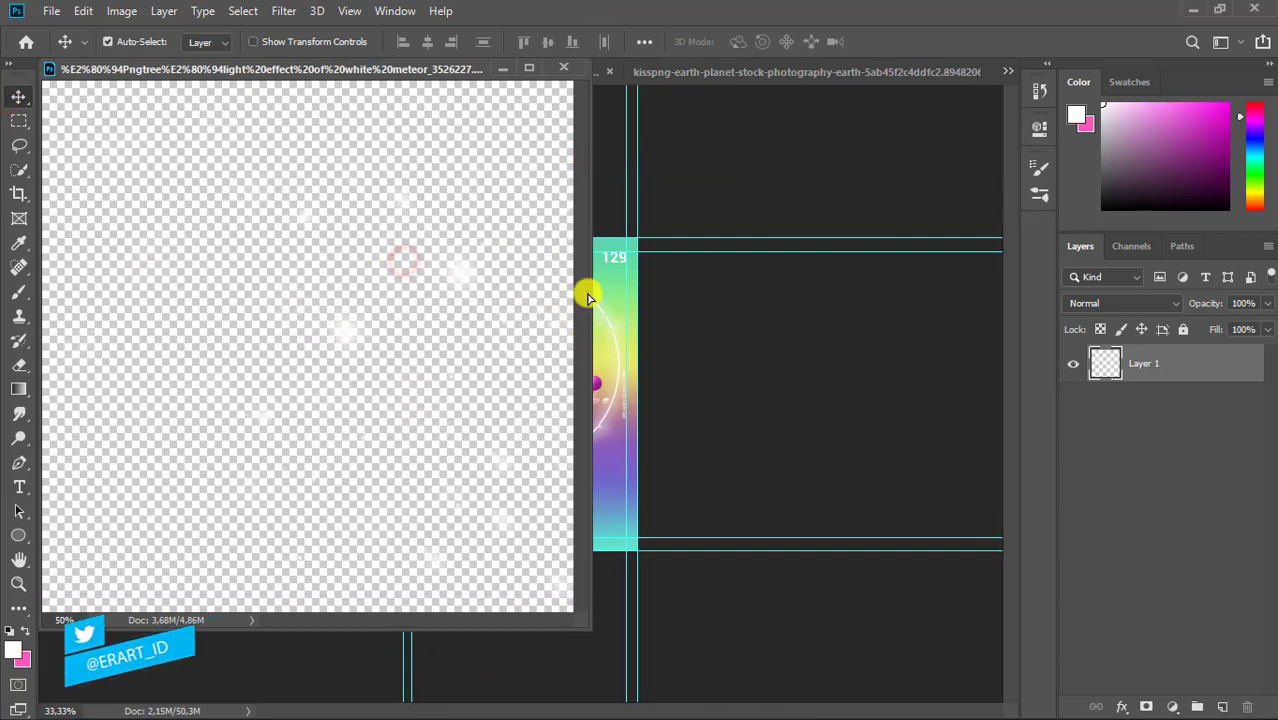
{"action": "left_click_drag", "start_coordinate": [428, 68], "coordinate": [531, 77]}
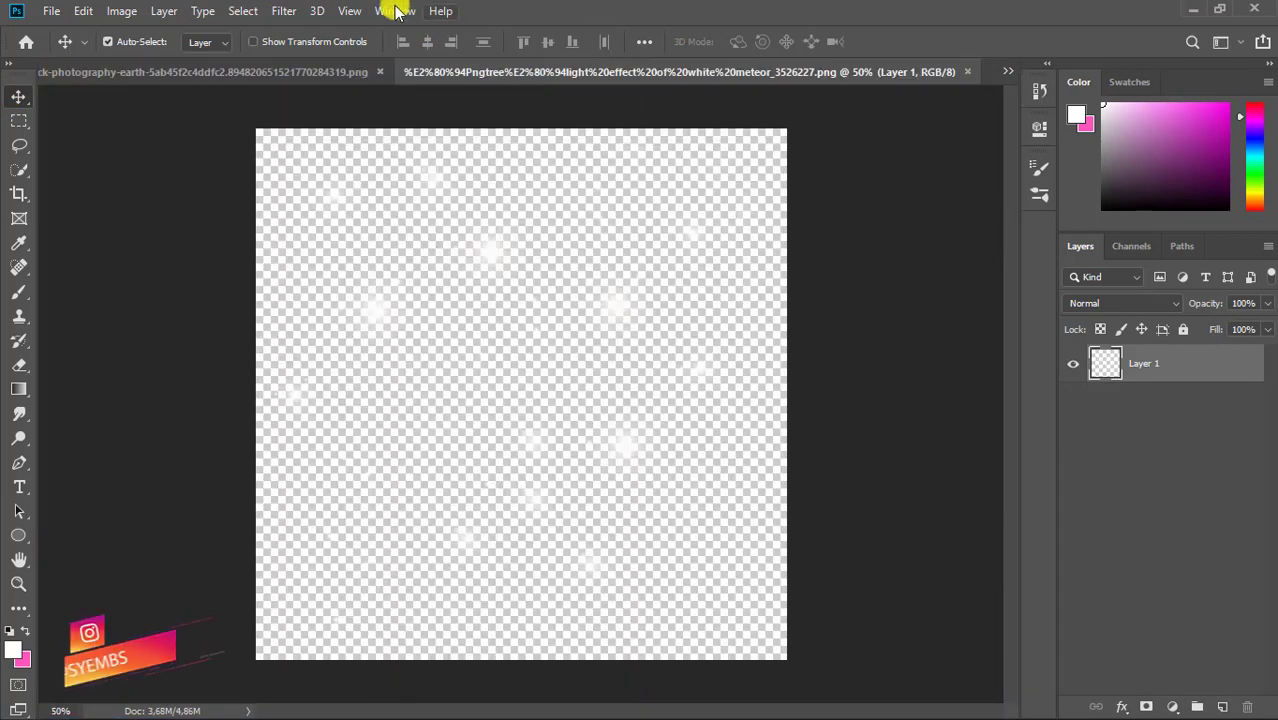
{"action": "left_click", "coordinate": [395, 11]}
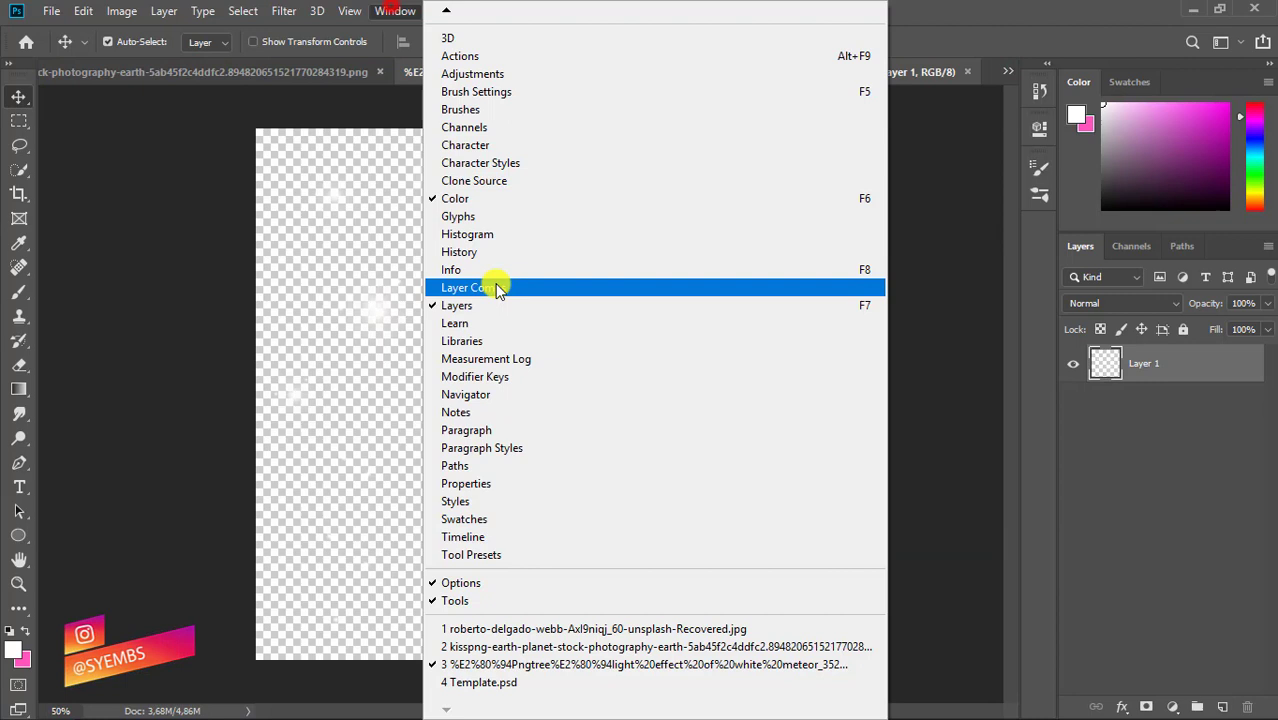
{"action": "left_click", "coordinate": [520, 682]}
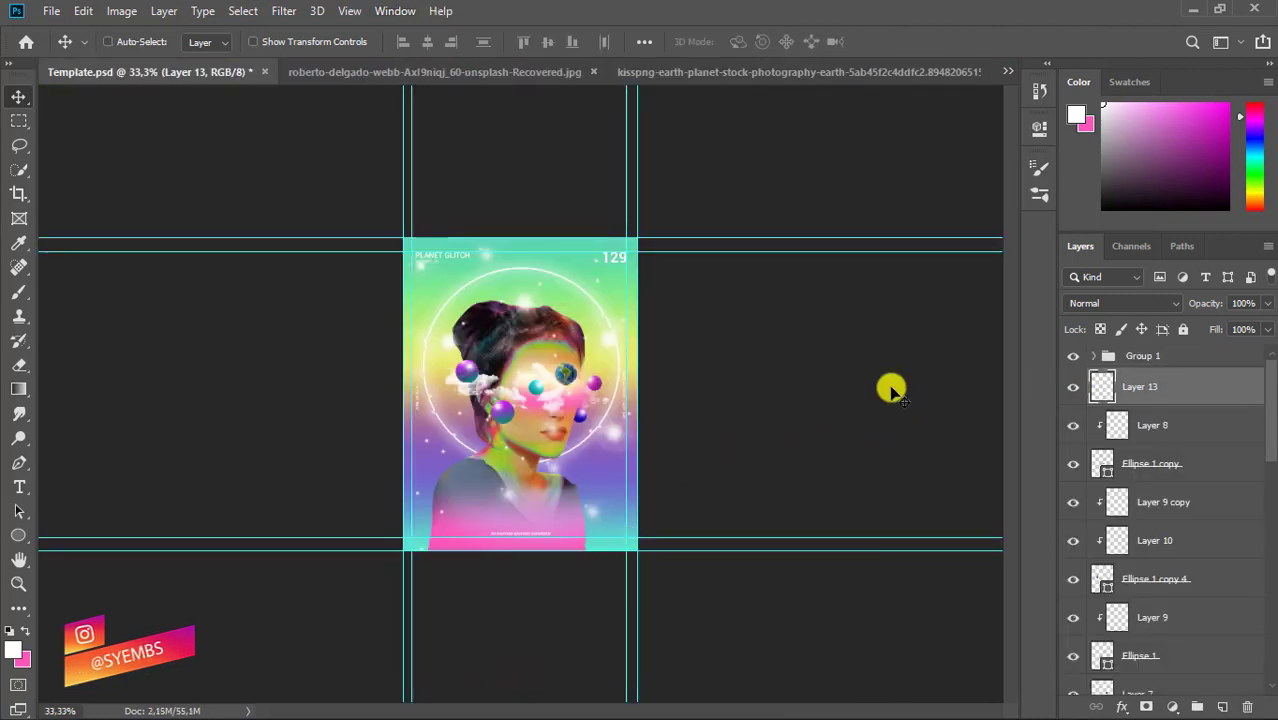
Scale Layer 13 to about 39% and nudge it left and down over the face
{"action": "key", "text": "ctrl+t"}
{"action": "left_click_drag", "start_coordinate": [707, 220], "coordinate": [590, 341]}
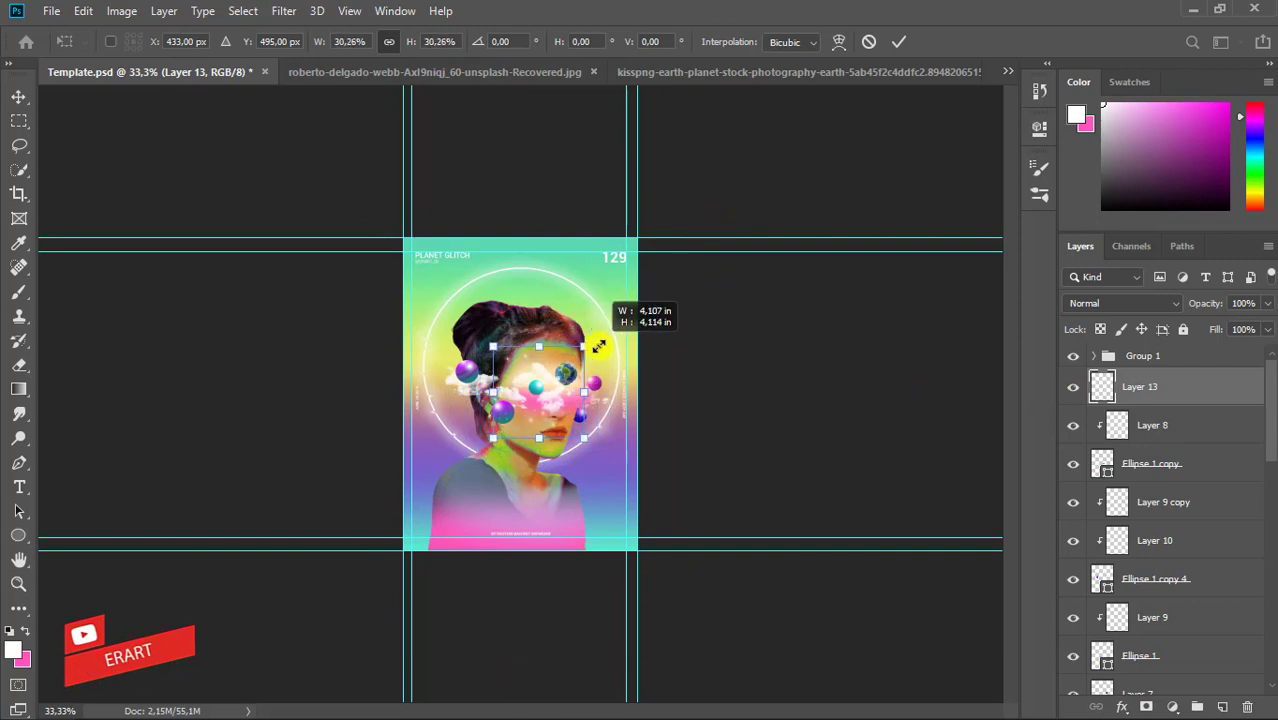
{"action": "left_click_drag", "start_coordinate": [592, 393], "coordinate": [611, 393]}
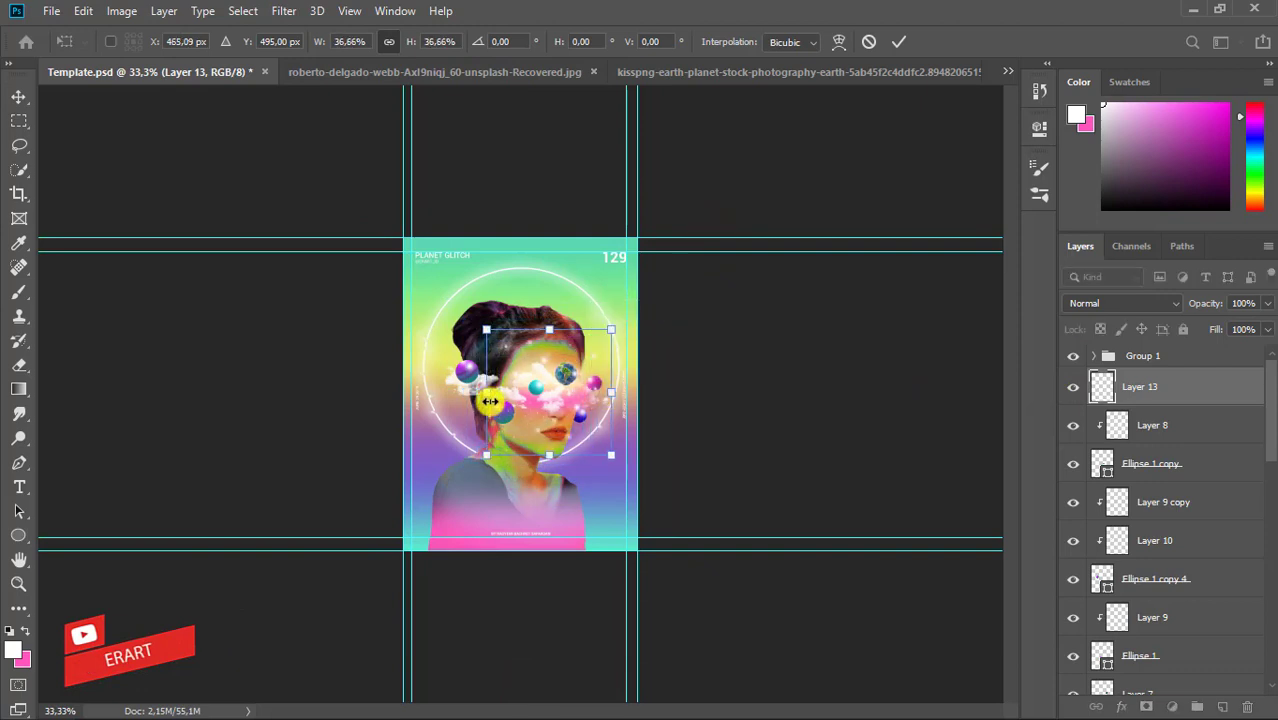
{"action": "left_click_drag", "start_coordinate": [488, 395], "coordinate": [470, 393]}
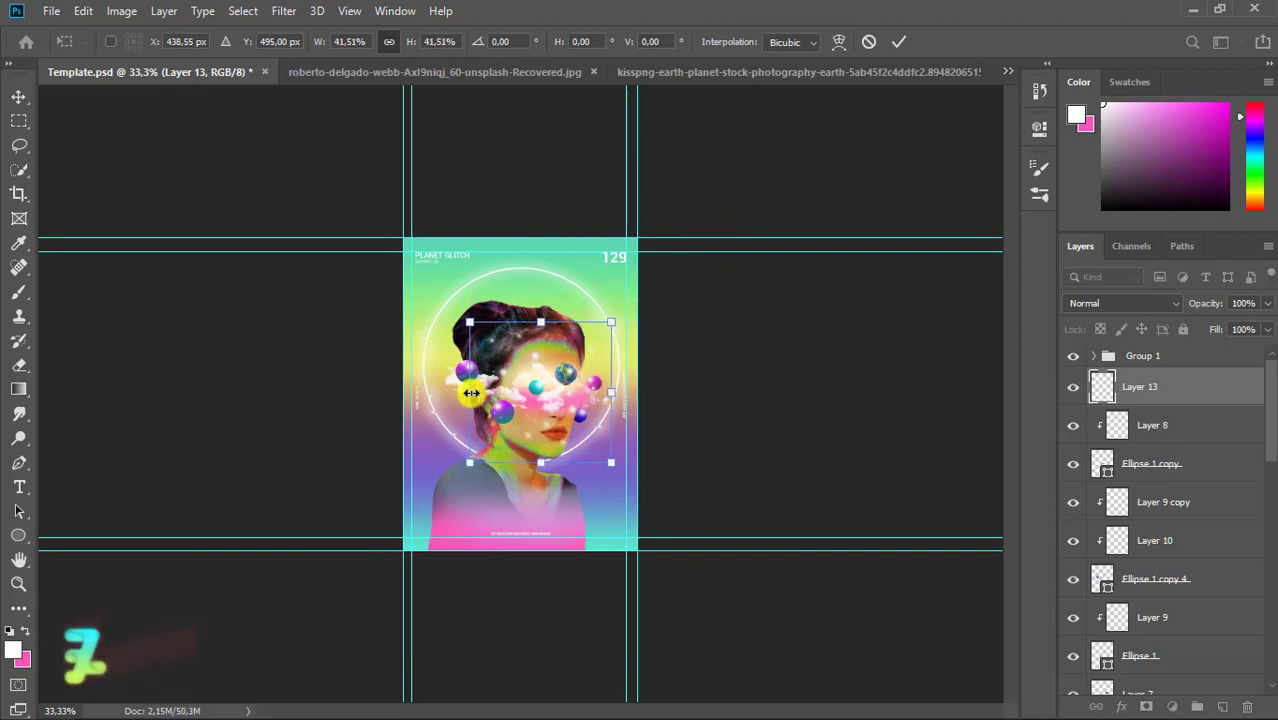
{"action": "key", "text": "ctrl+plus"}
{"action": "key", "text": "ctrl+plus"}
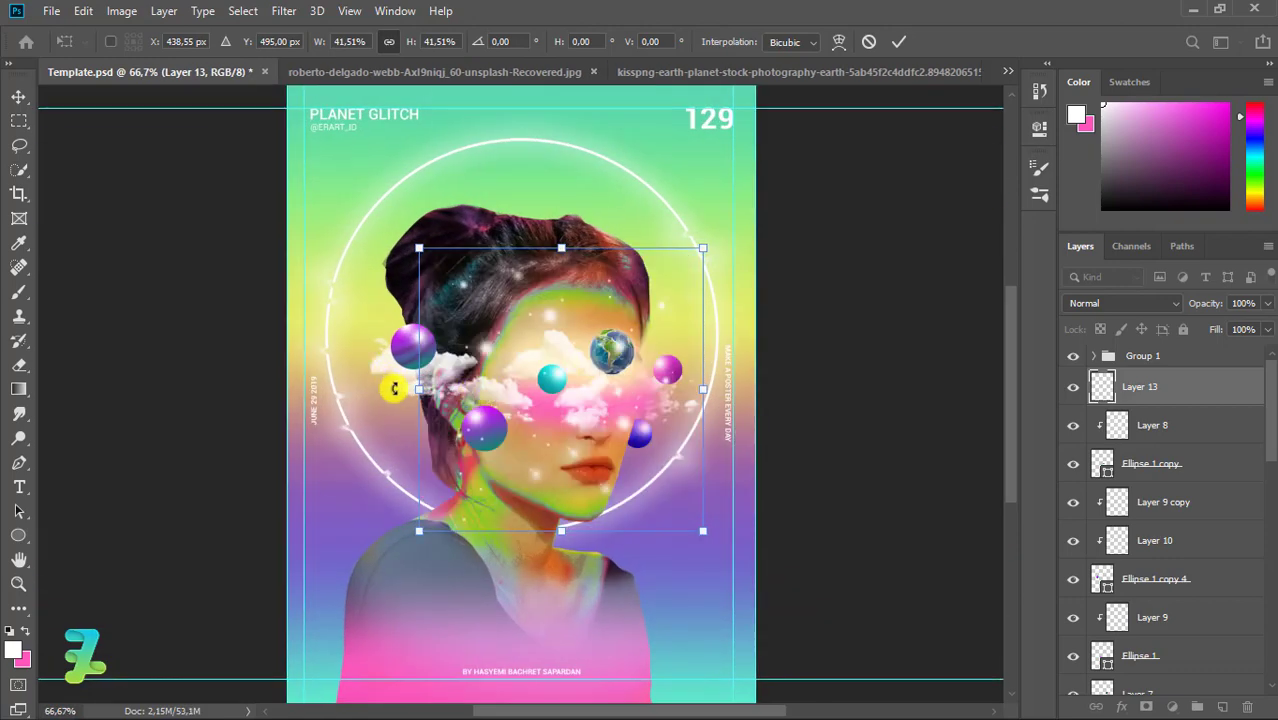
{"action": "left_click_drag", "start_coordinate": [419, 385], "coordinate": [437, 390]}
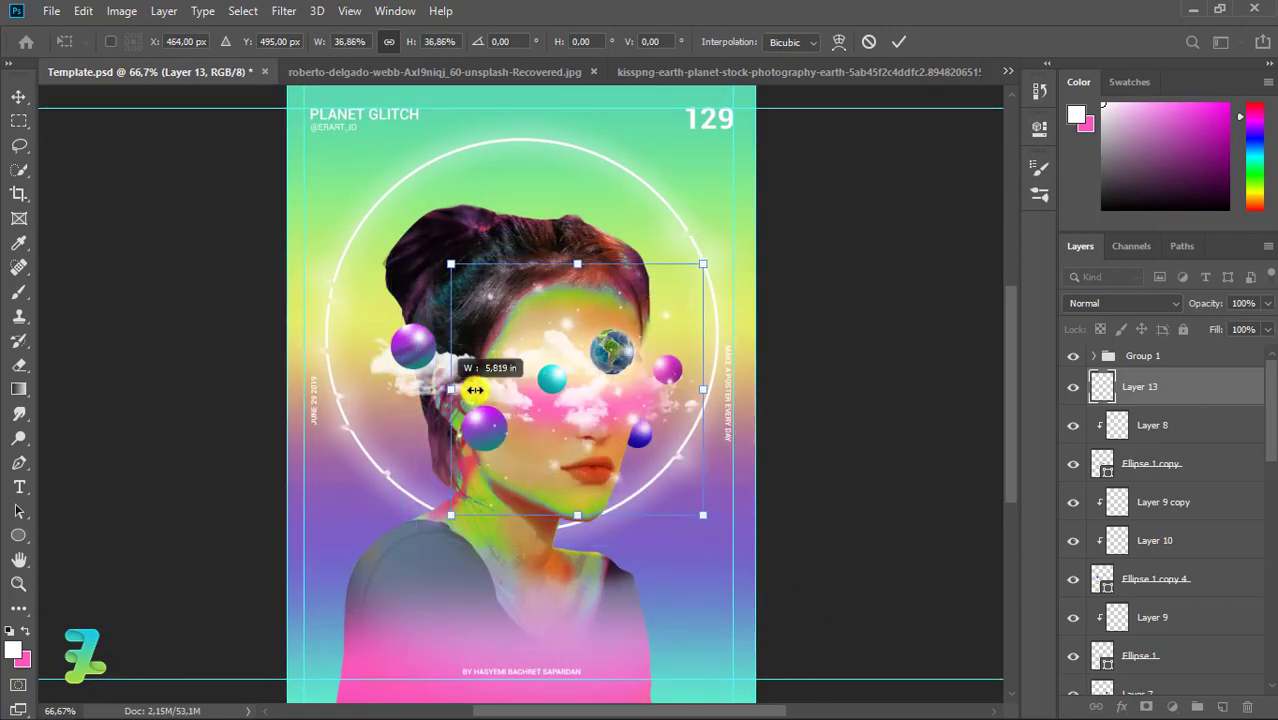
{"action": "left_click_drag", "start_coordinate": [574, 382], "coordinate": [548, 398]}
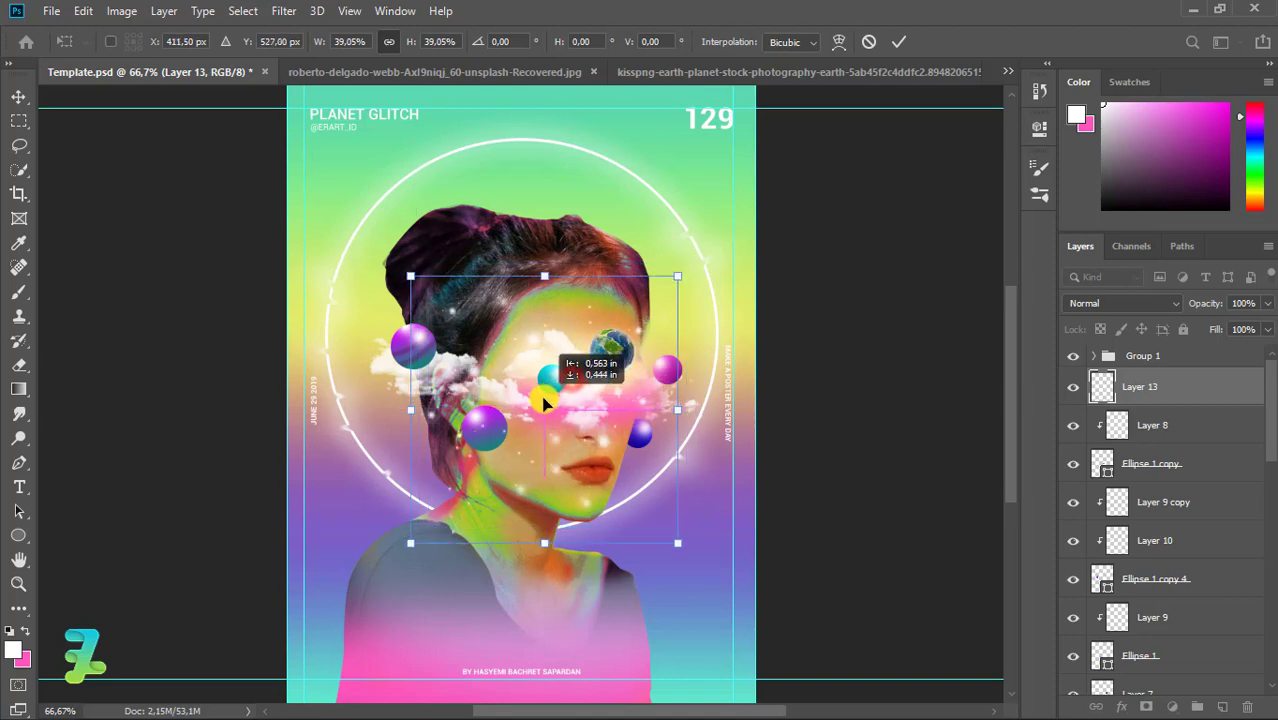
{"action": "left_click", "coordinate": [18, 96]}
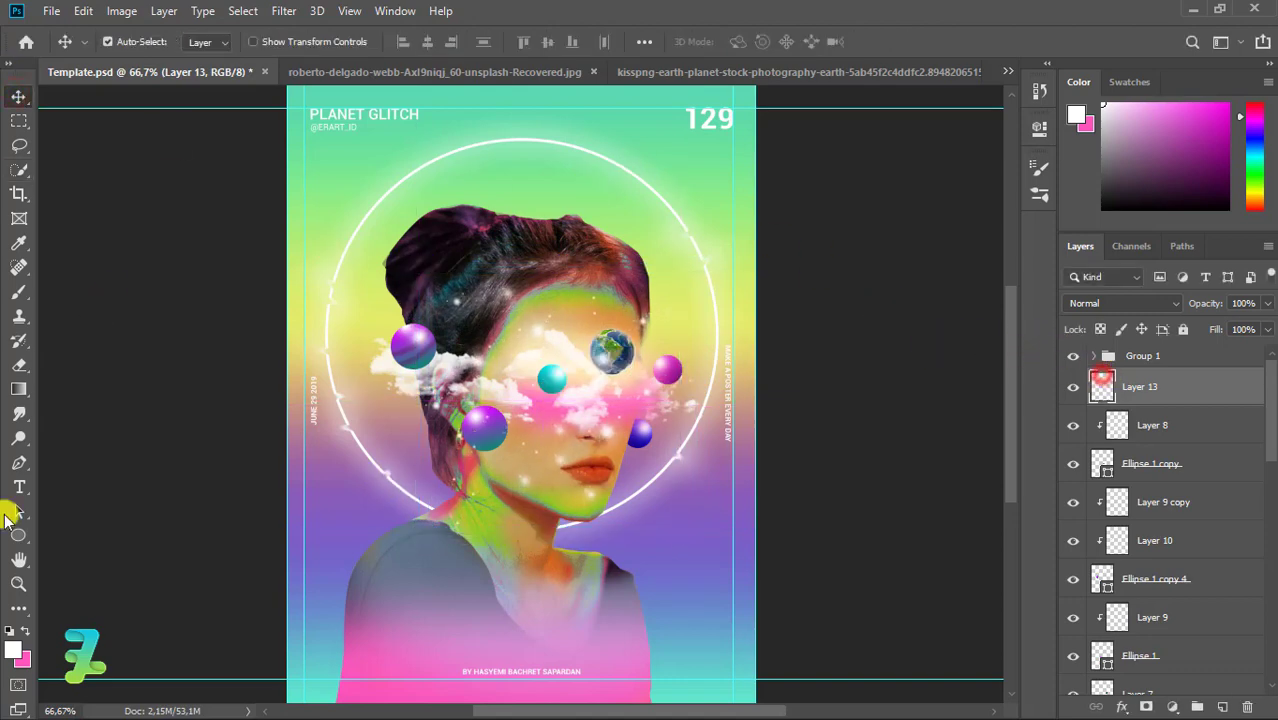
{"action": "left_click", "coordinate": [19, 352]}
{"action": "left_click", "coordinate": [135, 42]}
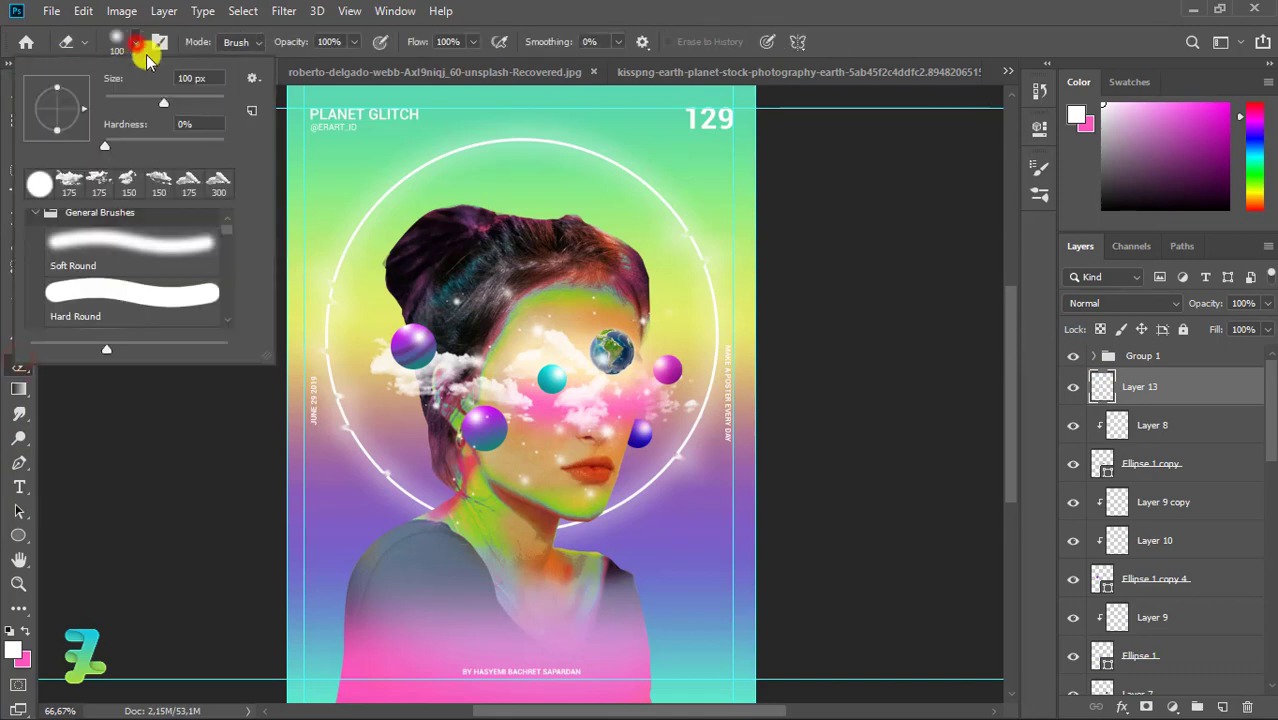
{"action": "left_click", "coordinate": [130, 42]}
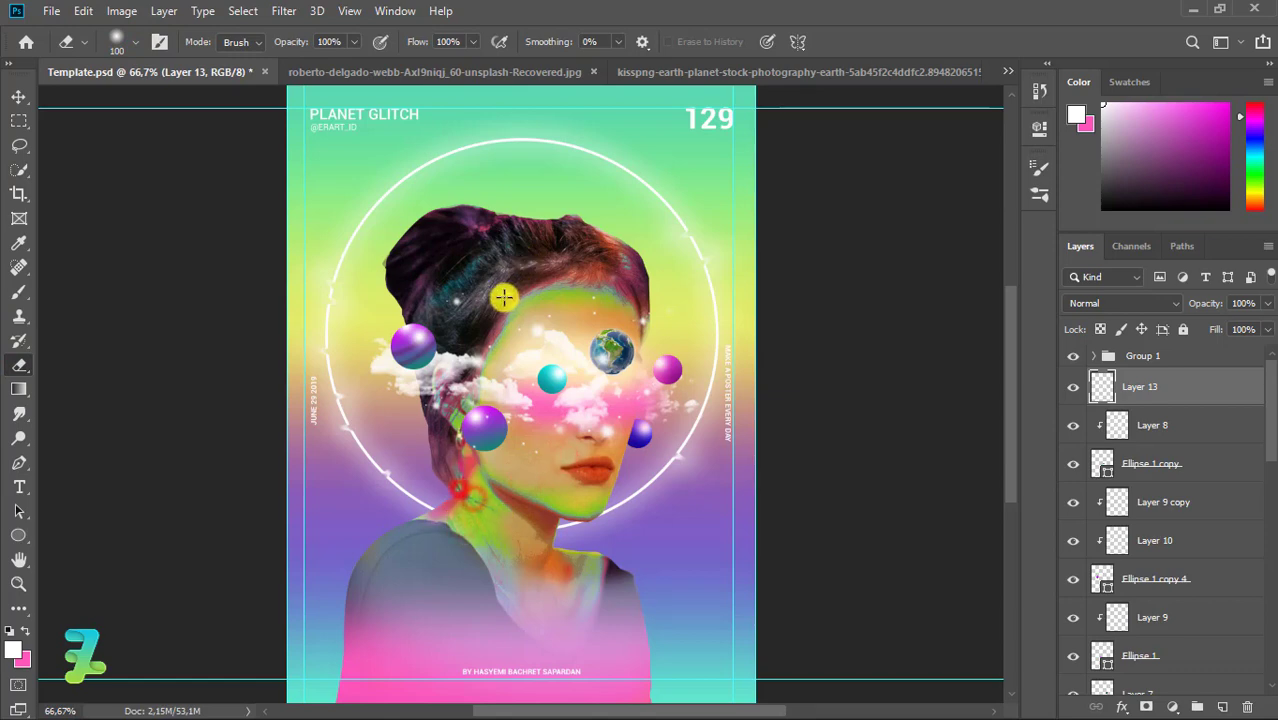
{"action": "left_click", "coordinate": [453, 299]}
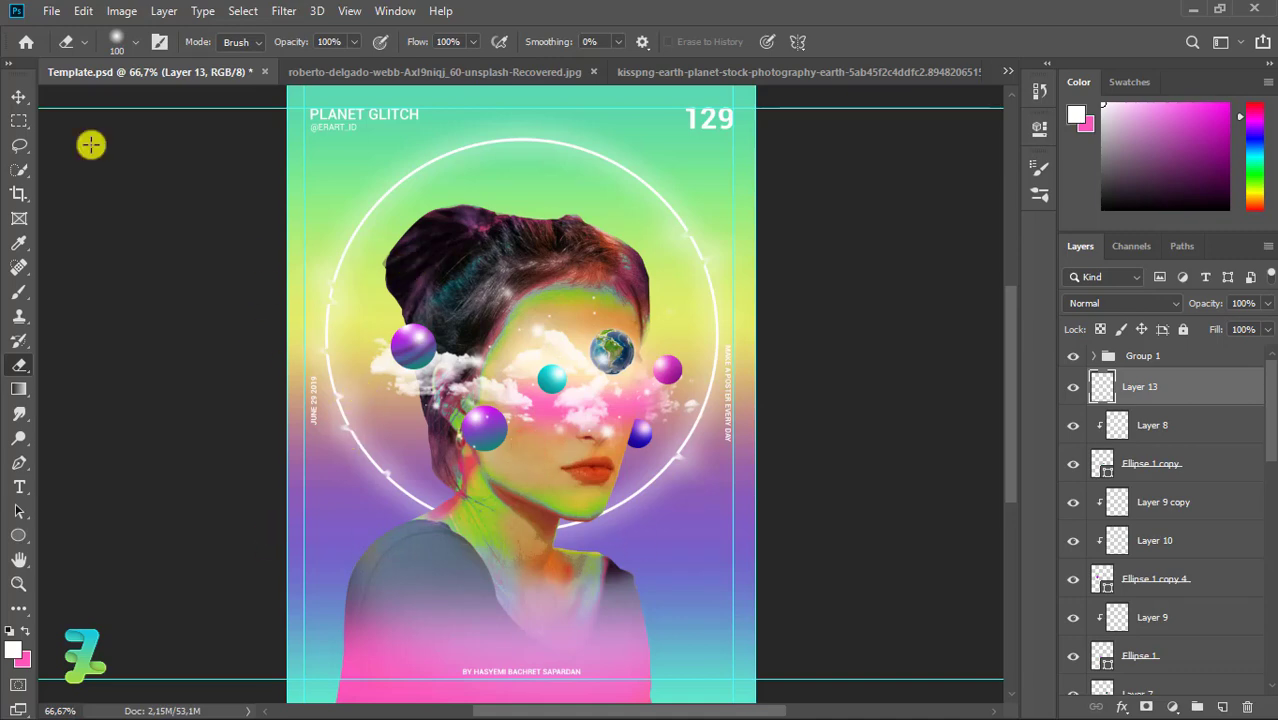
{"action": "left_click", "coordinate": [14, 95]}
Copy Ellipse 2's Outer Glow layer style, then delete the old ring layer
{"action": "left_click", "coordinate": [1101, 387]}
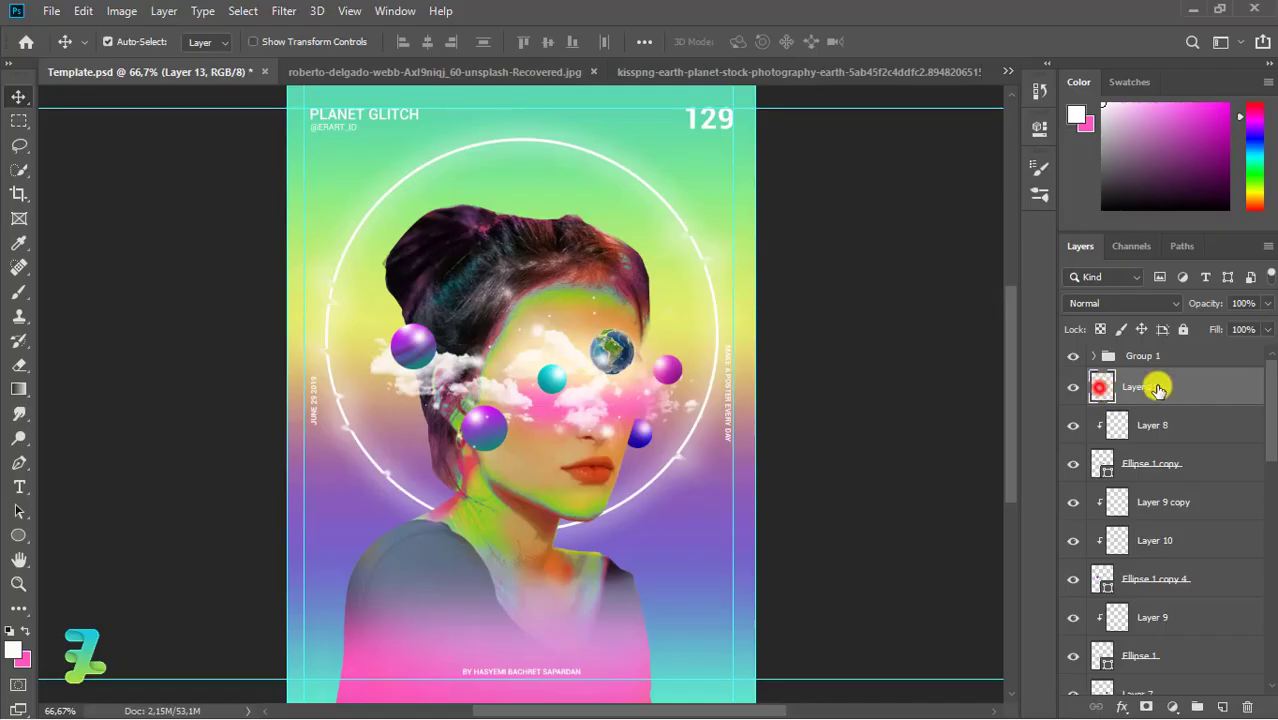
{"action": "left_click_drag", "start_coordinate": [1272, 378], "coordinate": [1272, 626]}
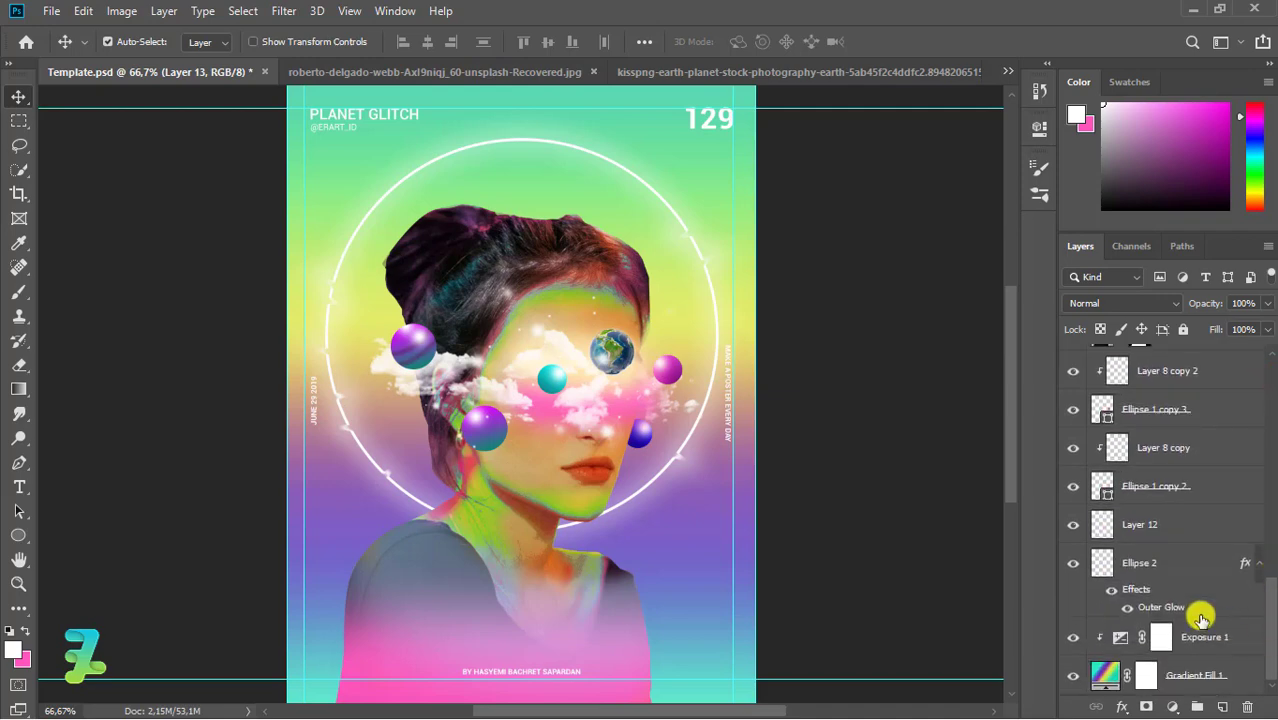
{"action": "left_click", "coordinate": [1177, 565]}
{"action": "right_click", "coordinate": [1177, 565]}
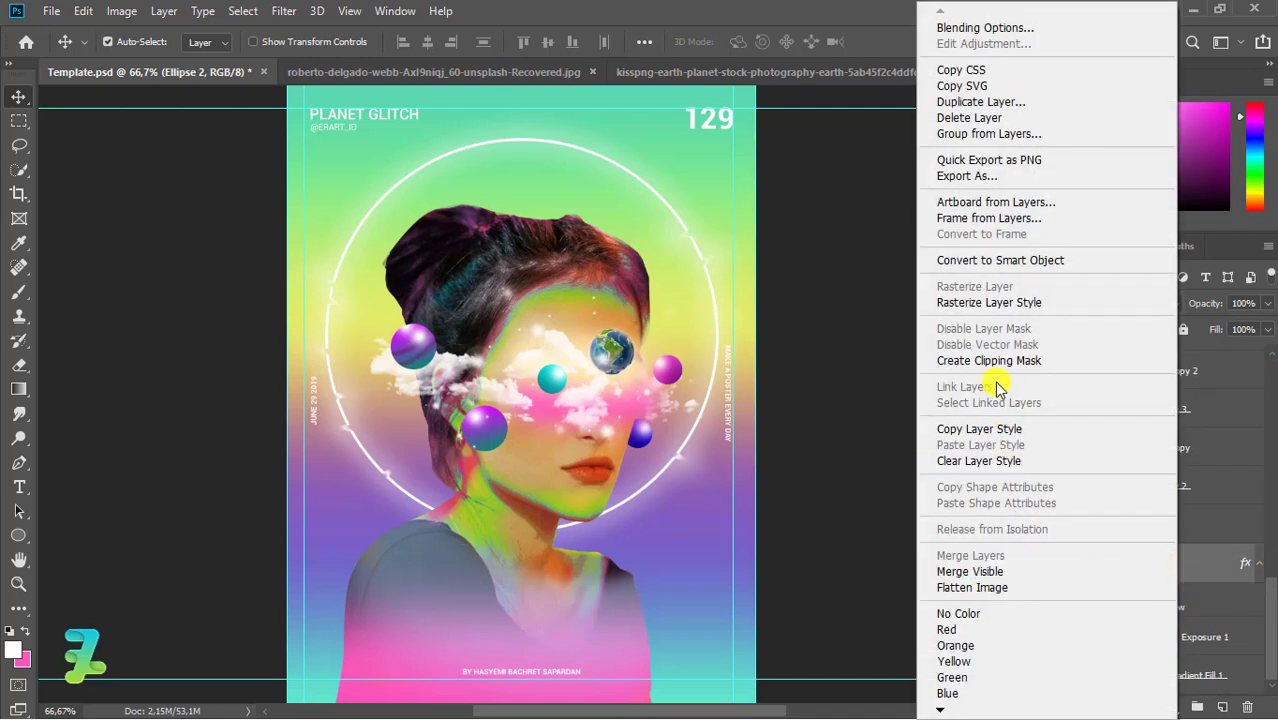
{"action": "left_click", "coordinate": [979, 428]}
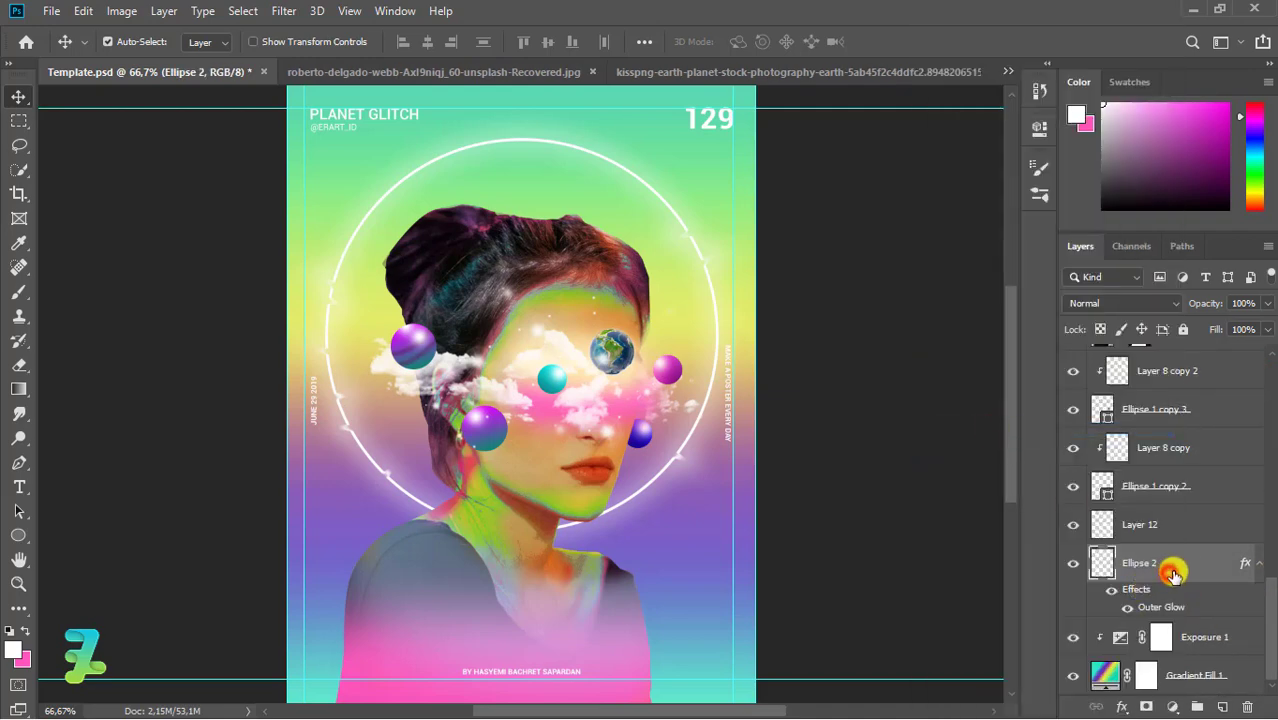
{"action": "key", "text": "Delete"}
Draw a large circle around the portrait's head and centre it horizontally on the poster
{"action": "left_click", "coordinate": [18, 535]}
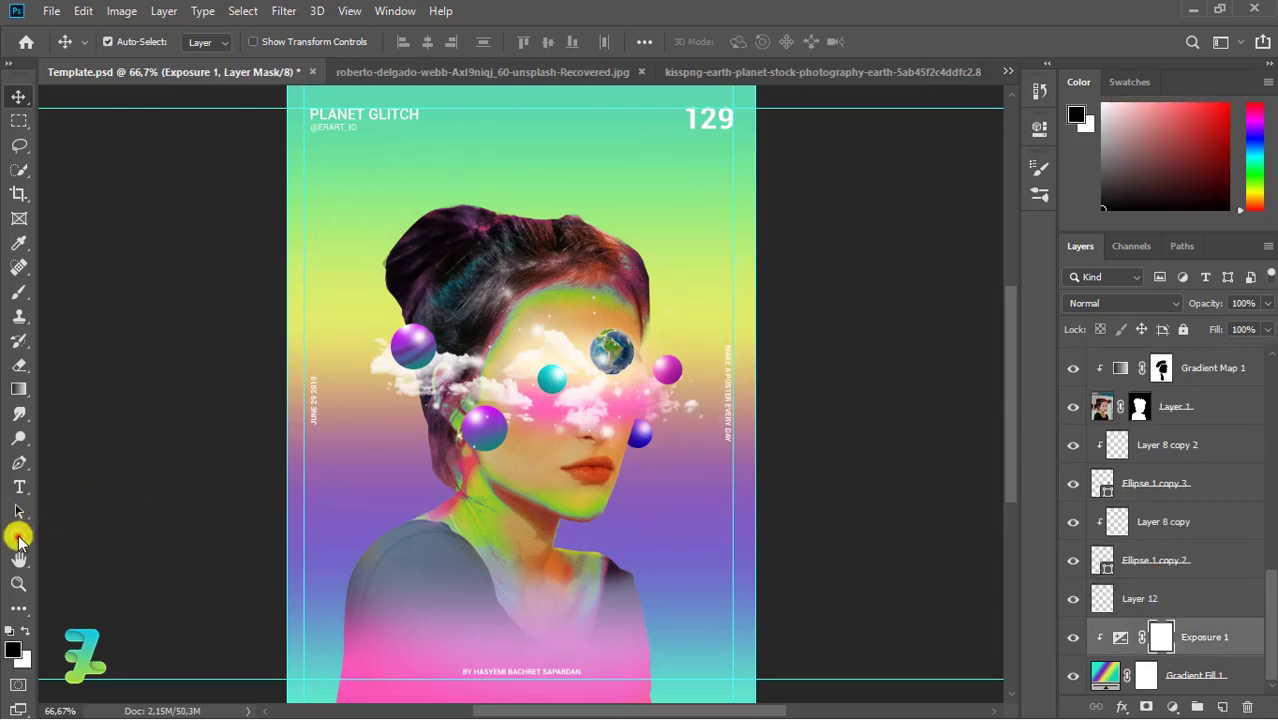
{"action": "left_click", "coordinate": [1222, 706]}
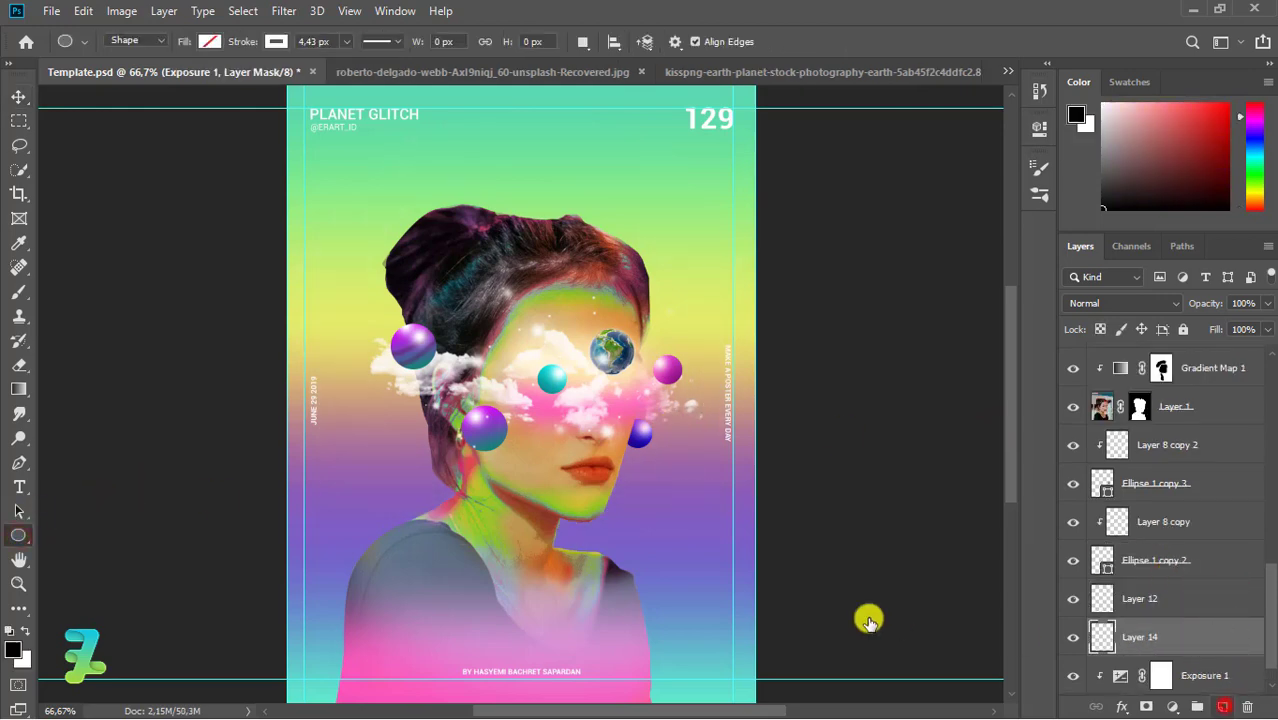
{"action": "left_click_drag", "start_coordinate": [351, 185], "coordinate": [853, 569]}
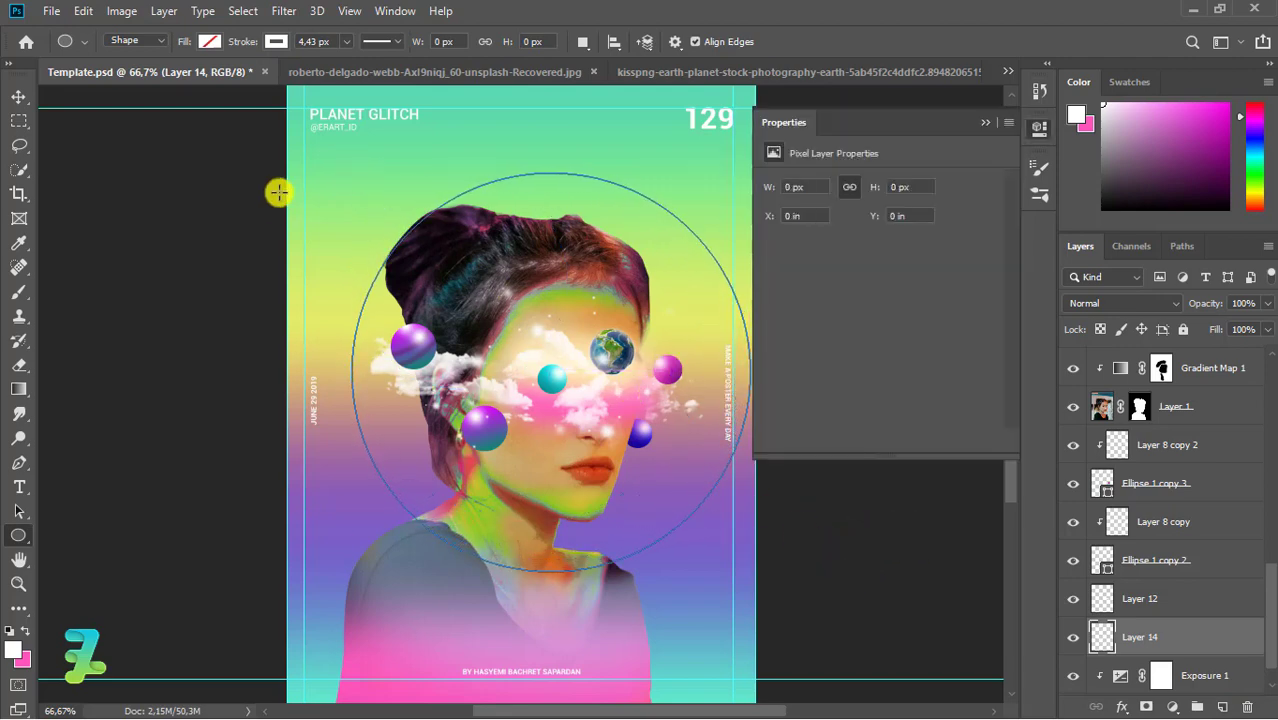
{"action": "left_click", "coordinate": [18, 100]}
{"action": "left_click", "coordinate": [986, 121]}
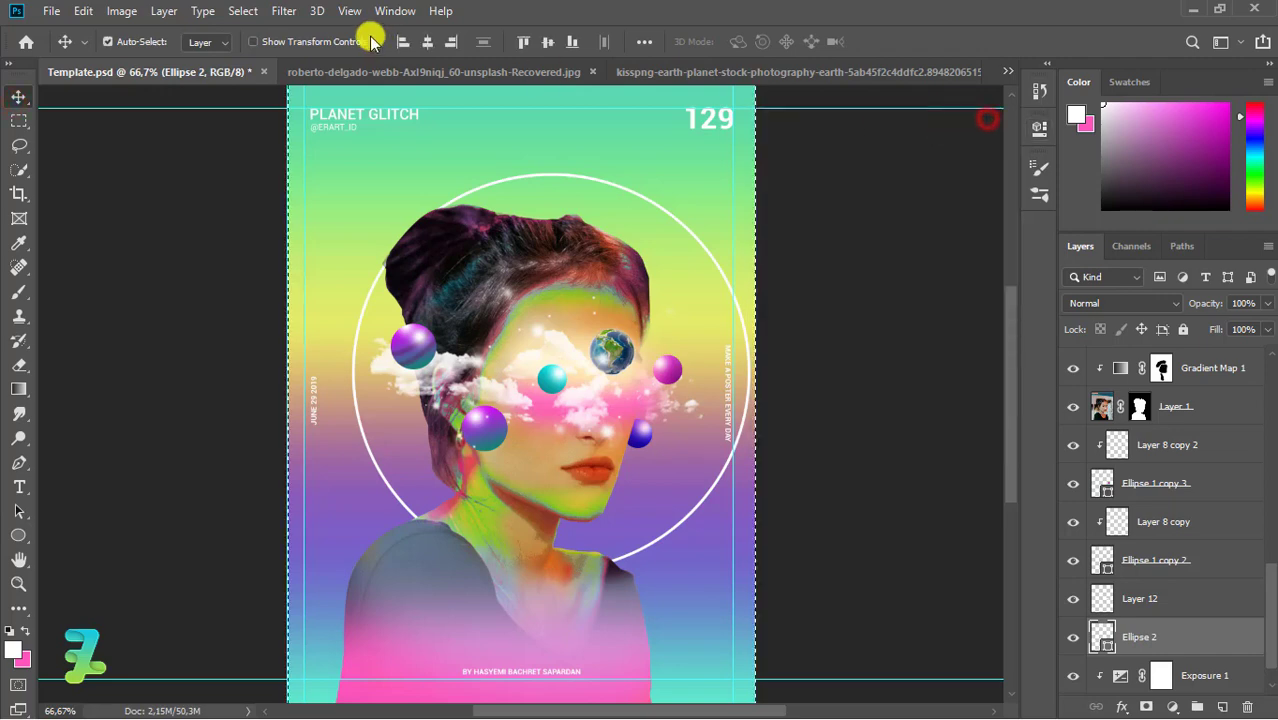
{"action": "mouse_move", "coordinate": [554, 235]}
{"action": "left_mouse_down"}
{"action": "mouse_move", "coordinate": [522, 180]}
{"action": "mouse_move", "coordinate": [518, 130]}
{"action": "left_mouse_up"}
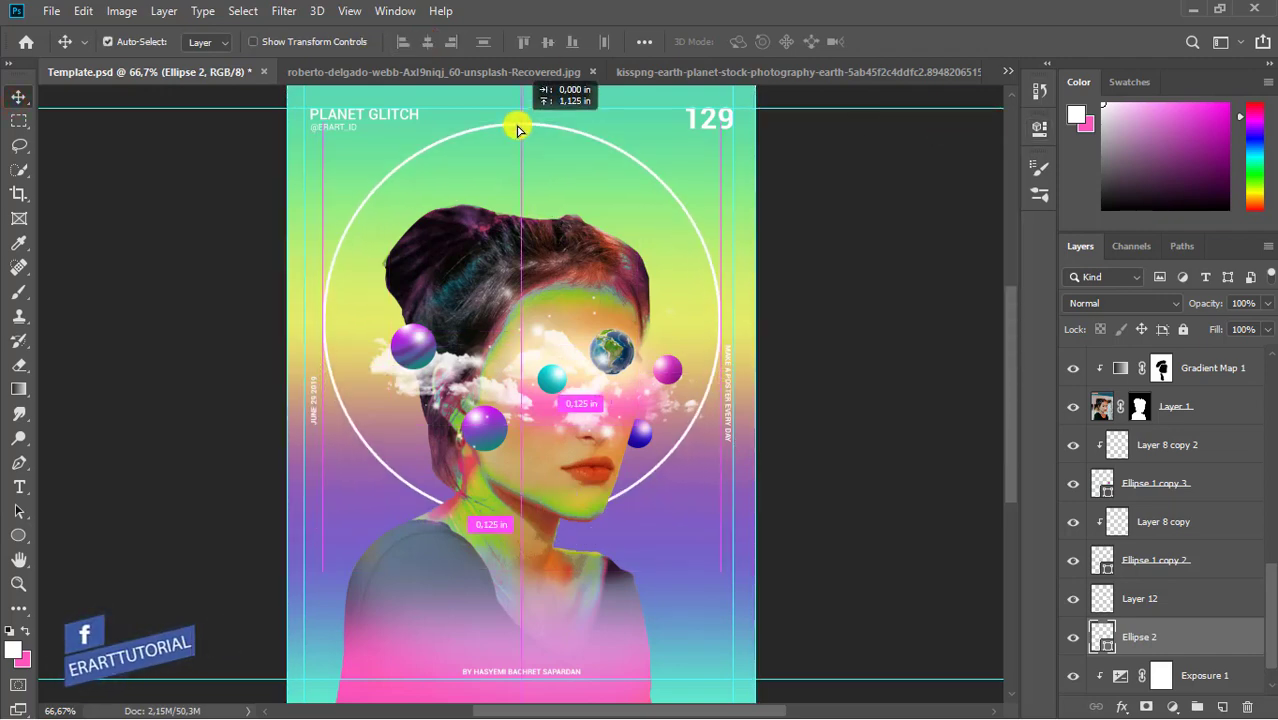
{"action": "left_click_drag", "start_coordinate": [518, 130], "coordinate": [517, 128]}
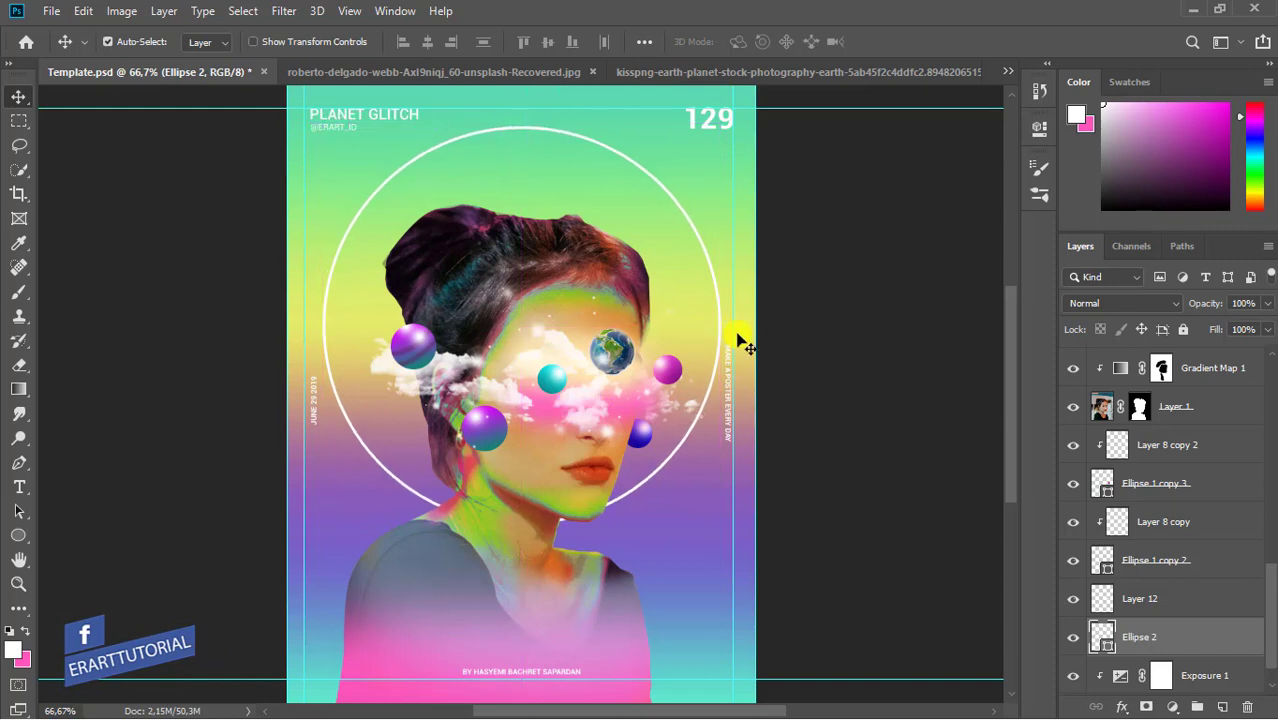
Paste the Outer Glow layer style onto the new ring
{"action": "right_click", "coordinate": [1204, 637]}
{"action": "left_click", "coordinate": [1015, 447]}
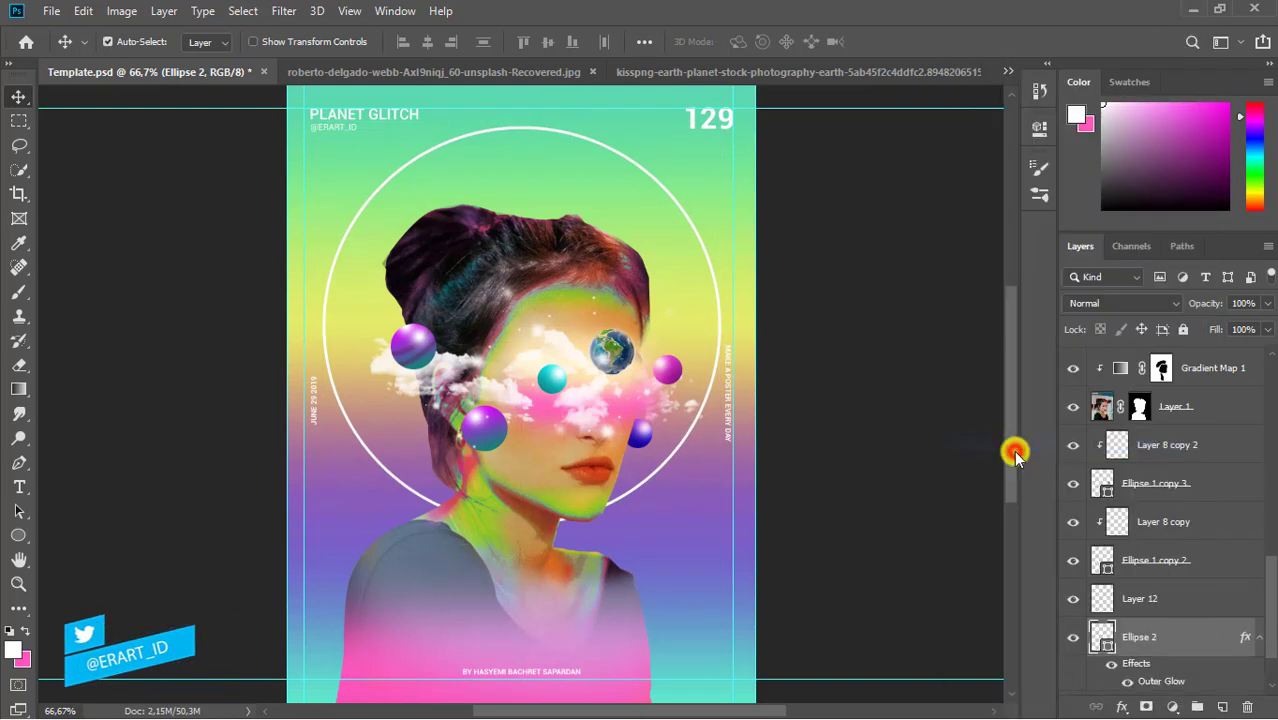
{"action": "left_click", "coordinate": [283, 11]}
Open Liquify on the ring, converting it to a smart object, with Forward Warp size 9
{"action": "left_click", "coordinate": [331, 146]}
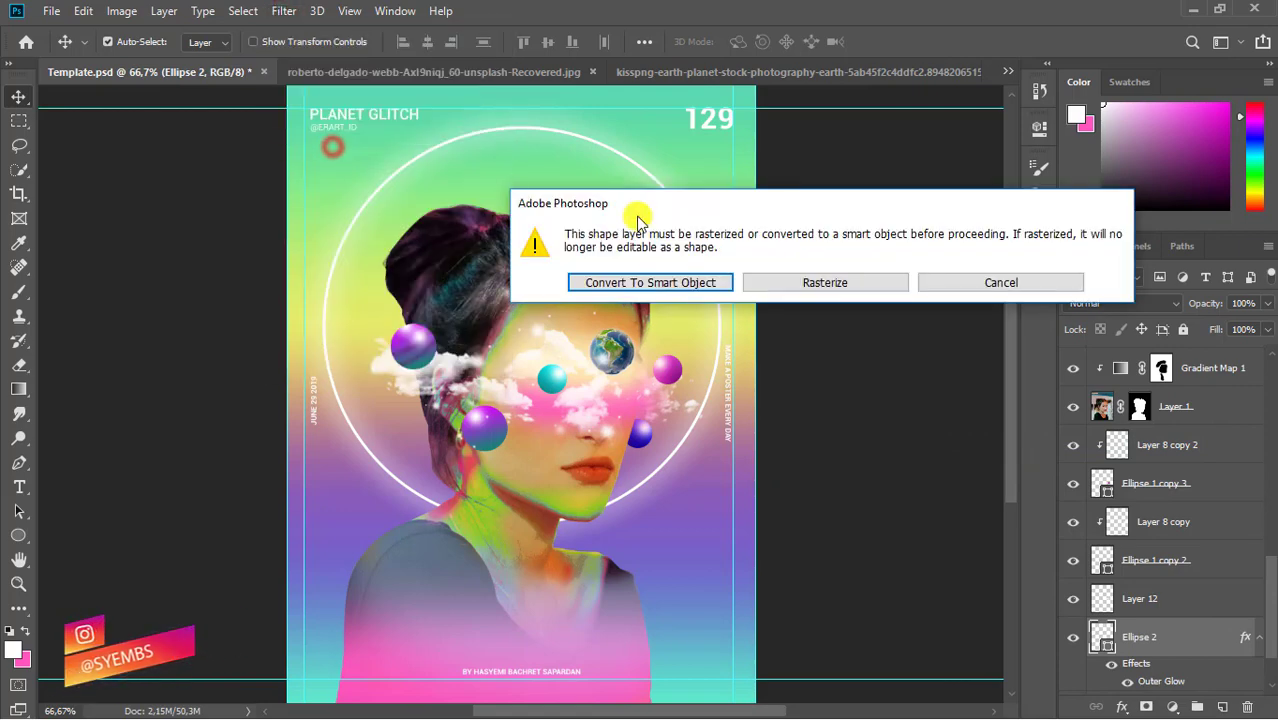
{"action": "left_click", "coordinate": [645, 282]}
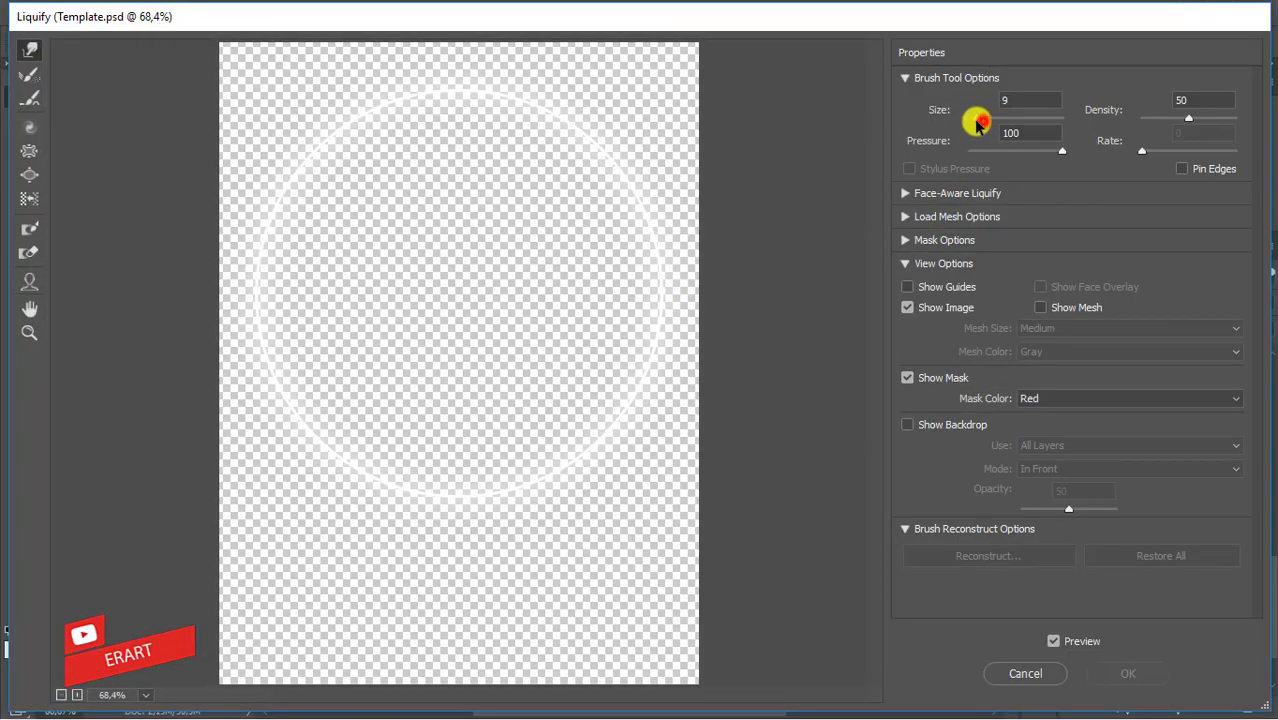
{"action": "left_click_drag", "start_coordinate": [978, 123], "coordinate": [980, 122]}
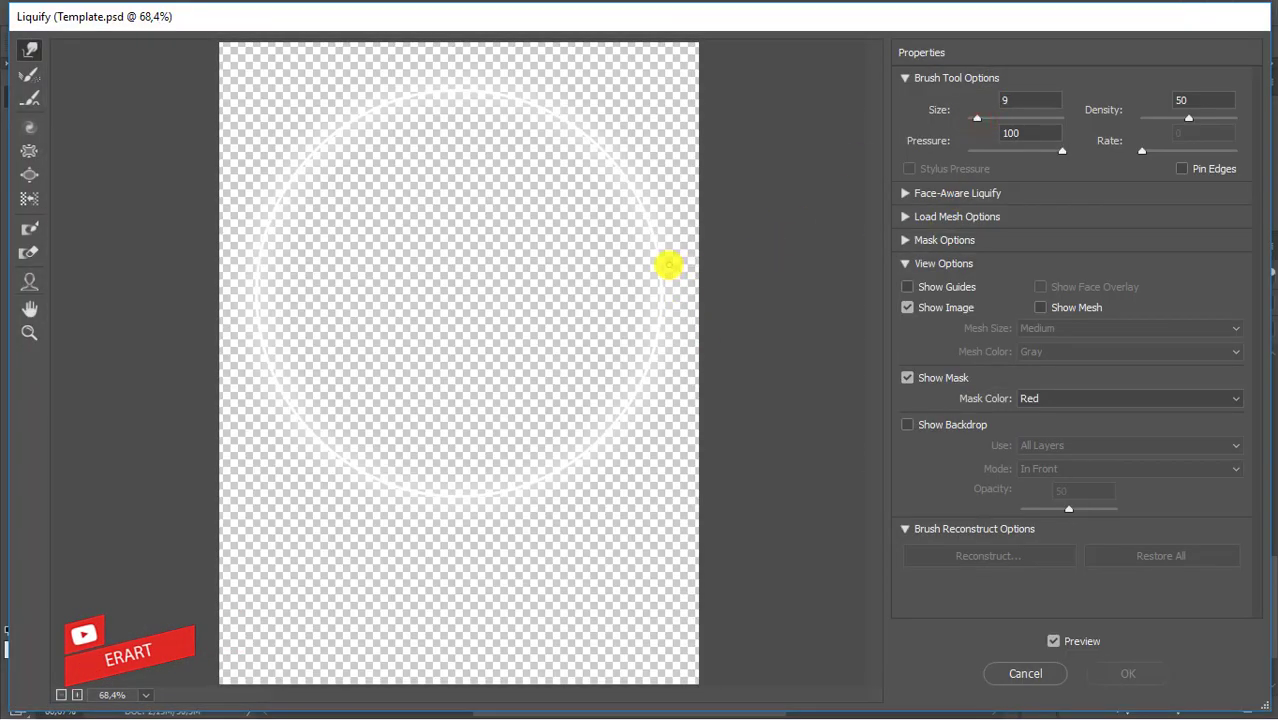
At 100% zoom, warp small breaks into the ring's right, lower-right and lower-left edges
{"action": "left_click_drag", "start_coordinate": [660, 302], "coordinate": [665, 317]}
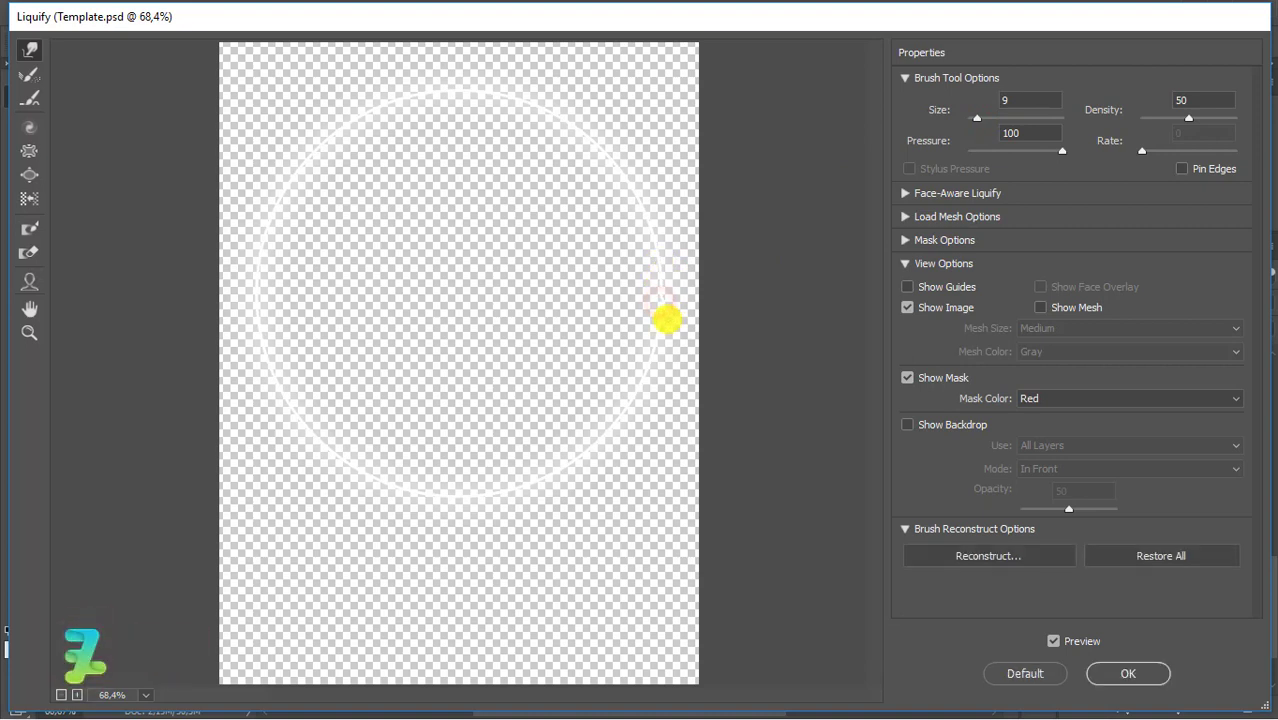
{"action": "key", "text": "ctrl+alt+0"}
{"action": "key", "text": "ctrl+z"}
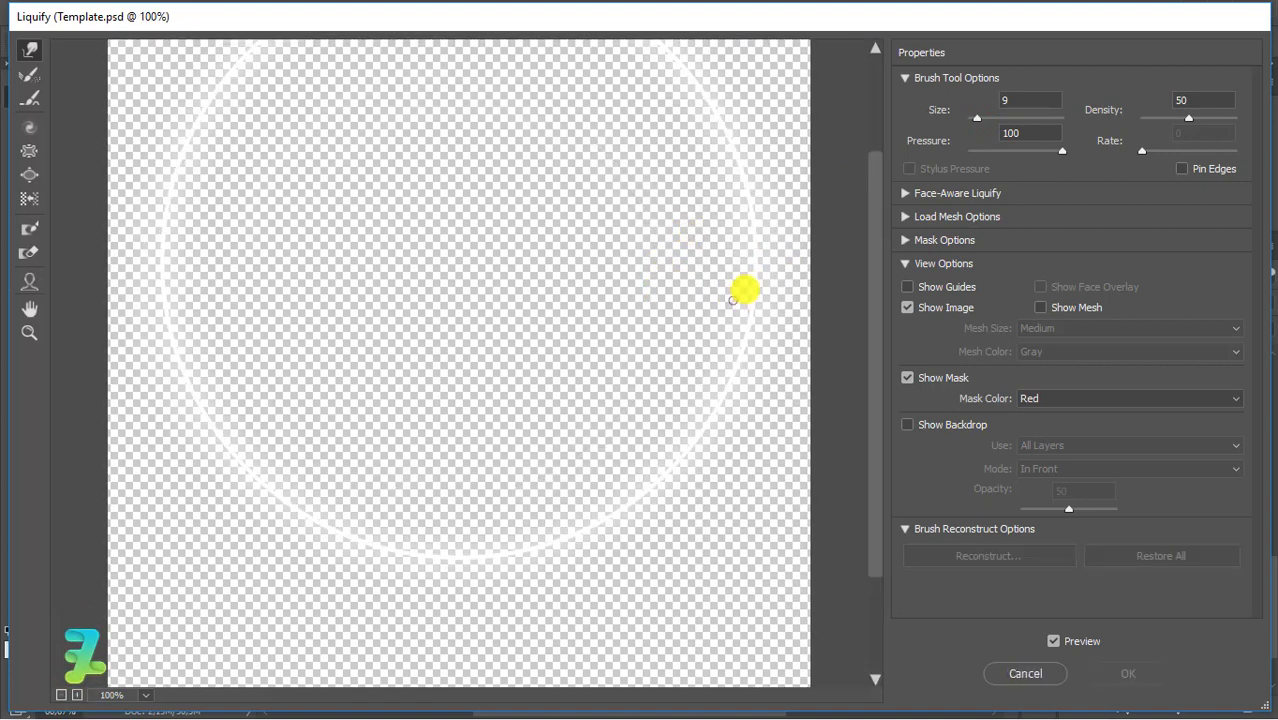
{"action": "left_click_drag", "start_coordinate": [751, 278], "coordinate": [758, 294]}
{"action": "key", "text": "ctrl+z"}
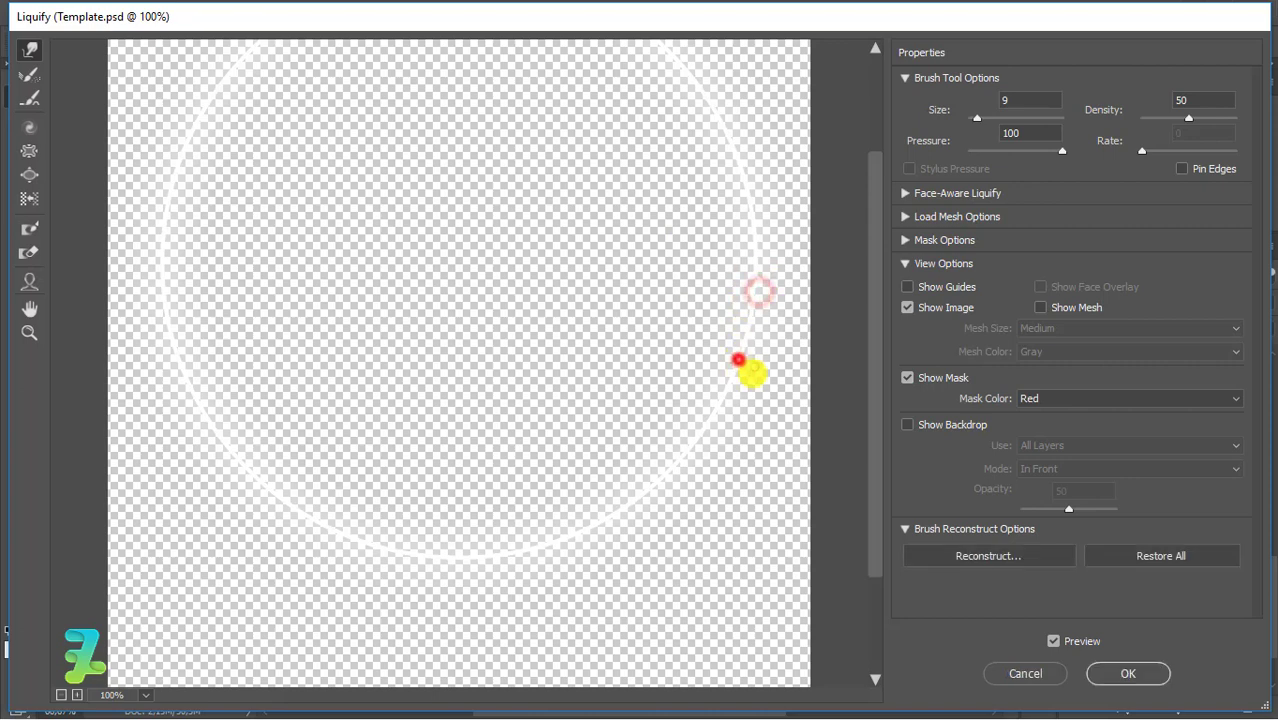
{"action": "left_click_drag", "start_coordinate": [752, 373], "coordinate": [727, 408]}
{"action": "left_click_drag", "start_coordinate": [676, 452], "coordinate": [693, 470]}
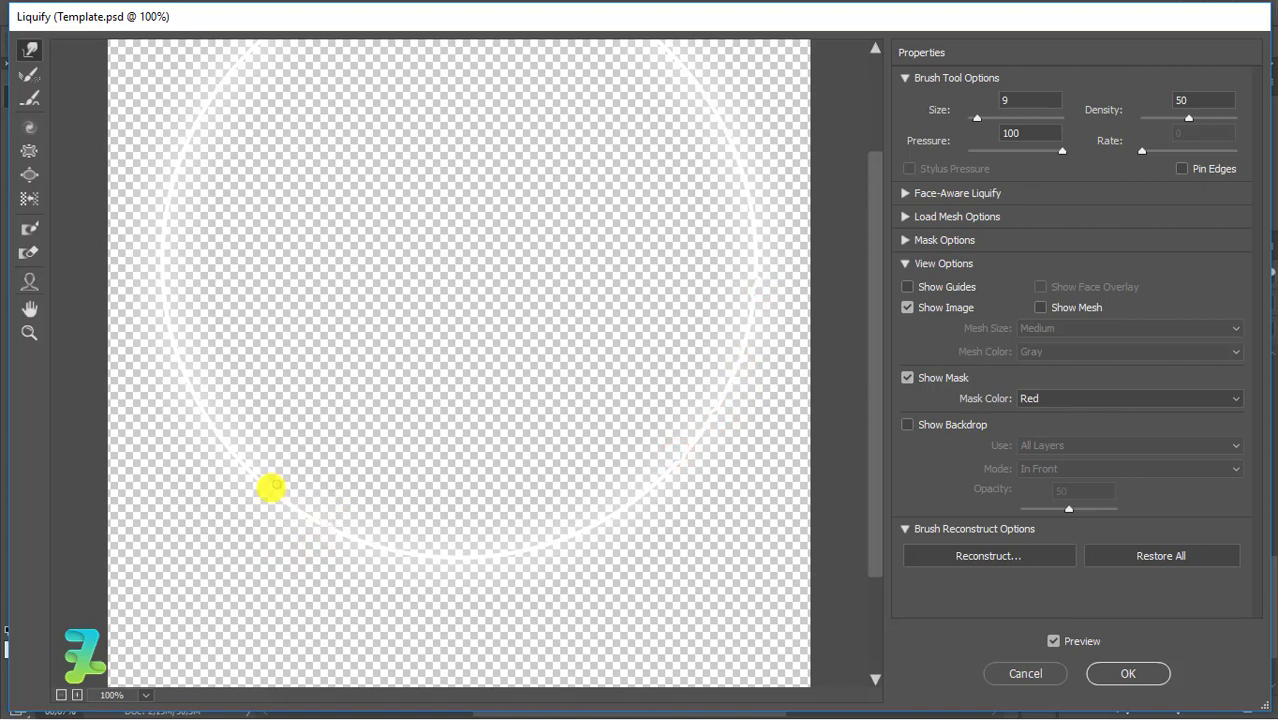
{"action": "left_click_drag", "start_coordinate": [248, 453], "coordinate": [214, 445]}
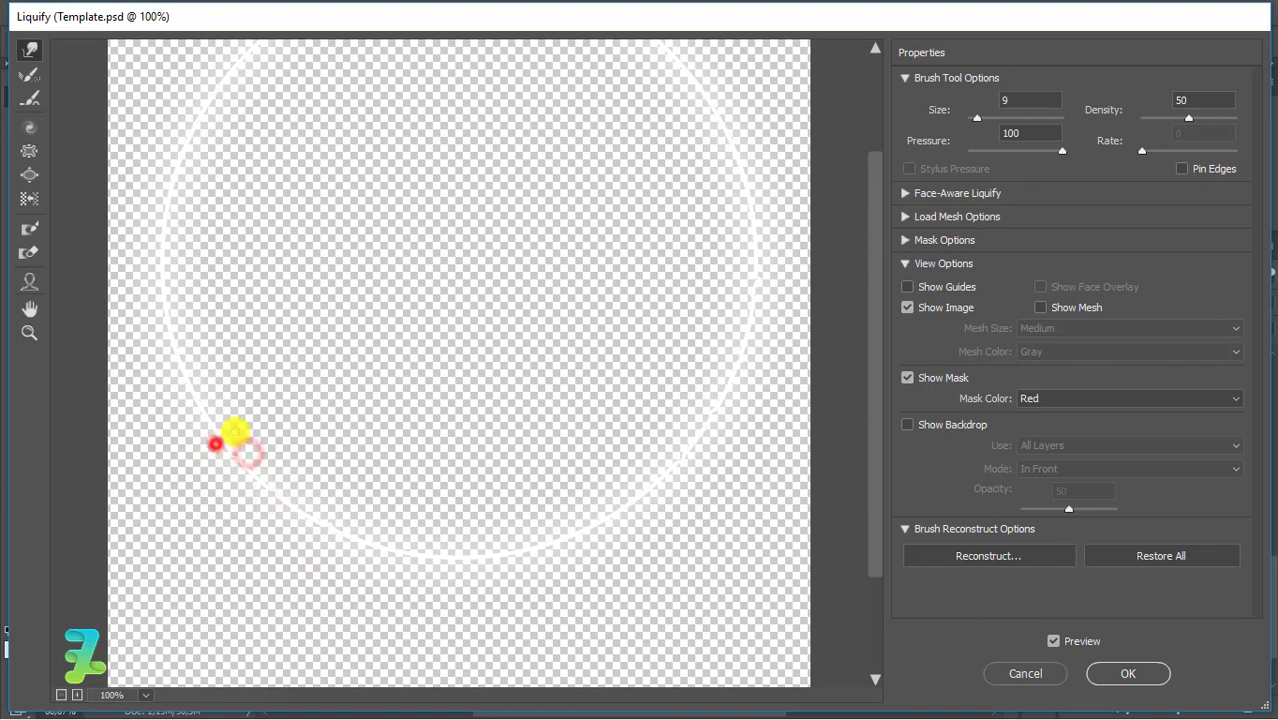
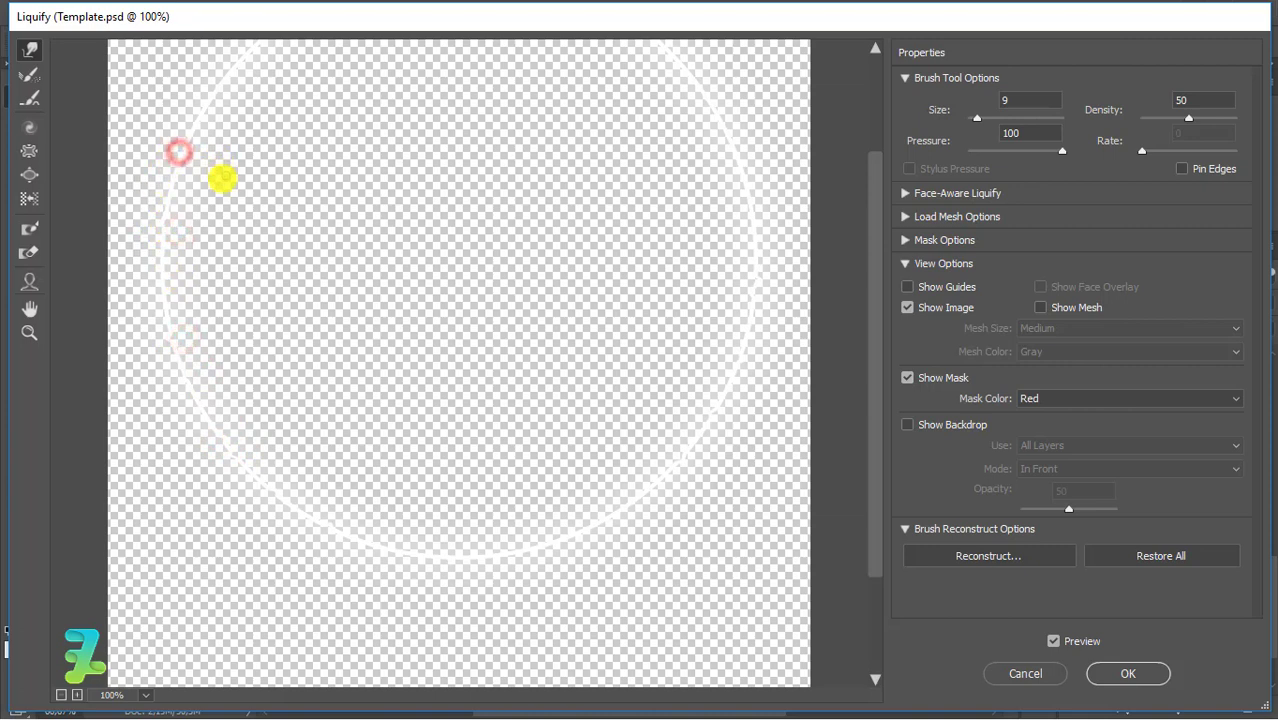
Confirm the earlier warp, then Liquify-push a small dent into the ring's right edge
{"action": "left_click", "coordinate": [1105, 677]}
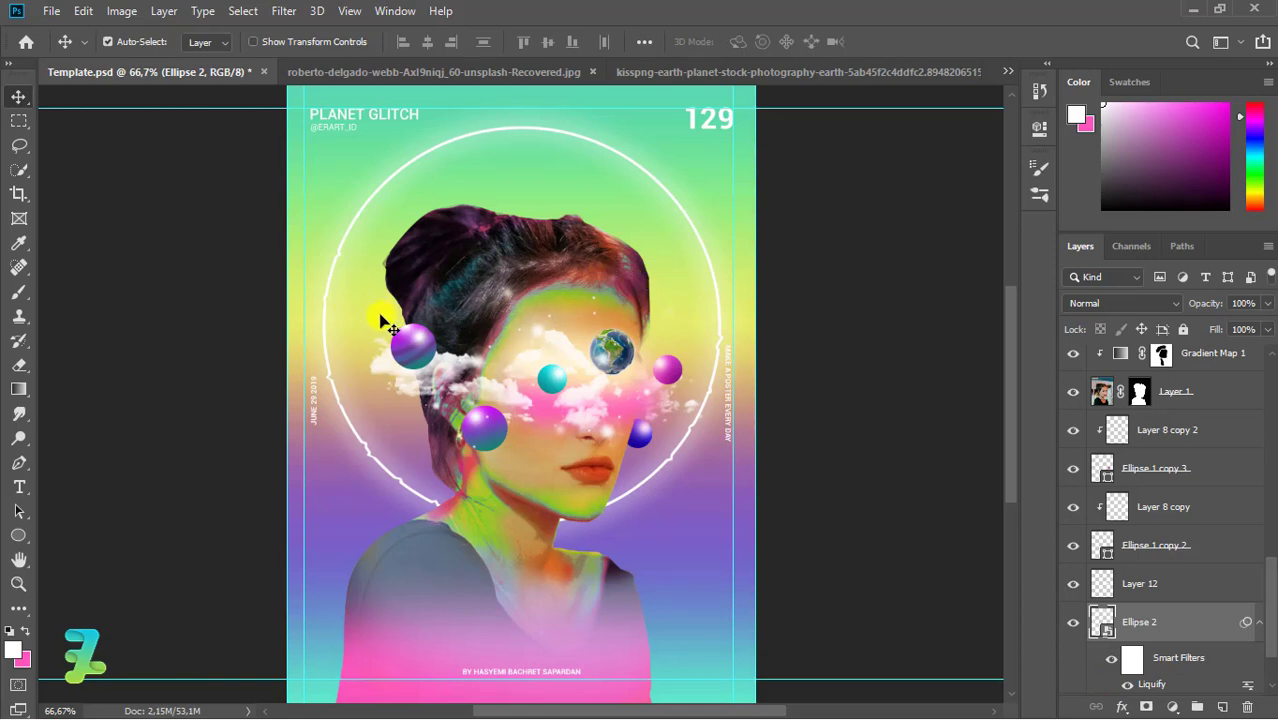
{"action": "left_click", "coordinate": [314, 12]}
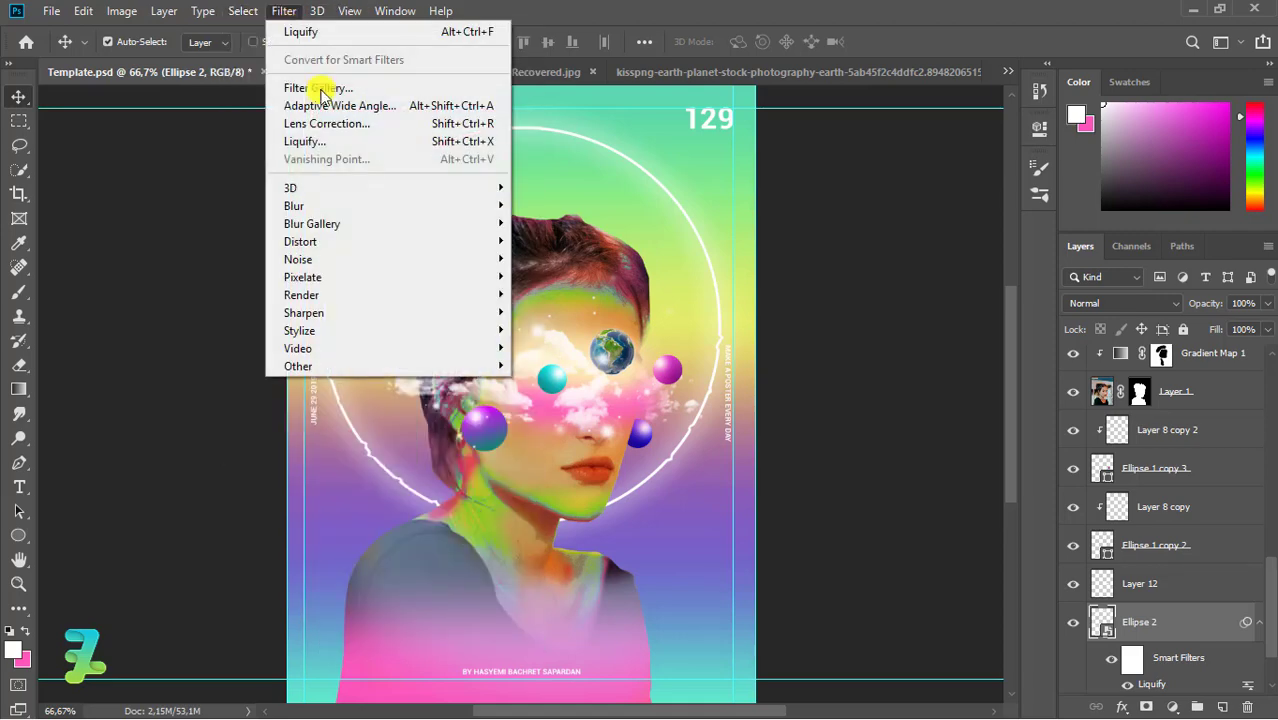
{"action": "left_click", "coordinate": [336, 142]}
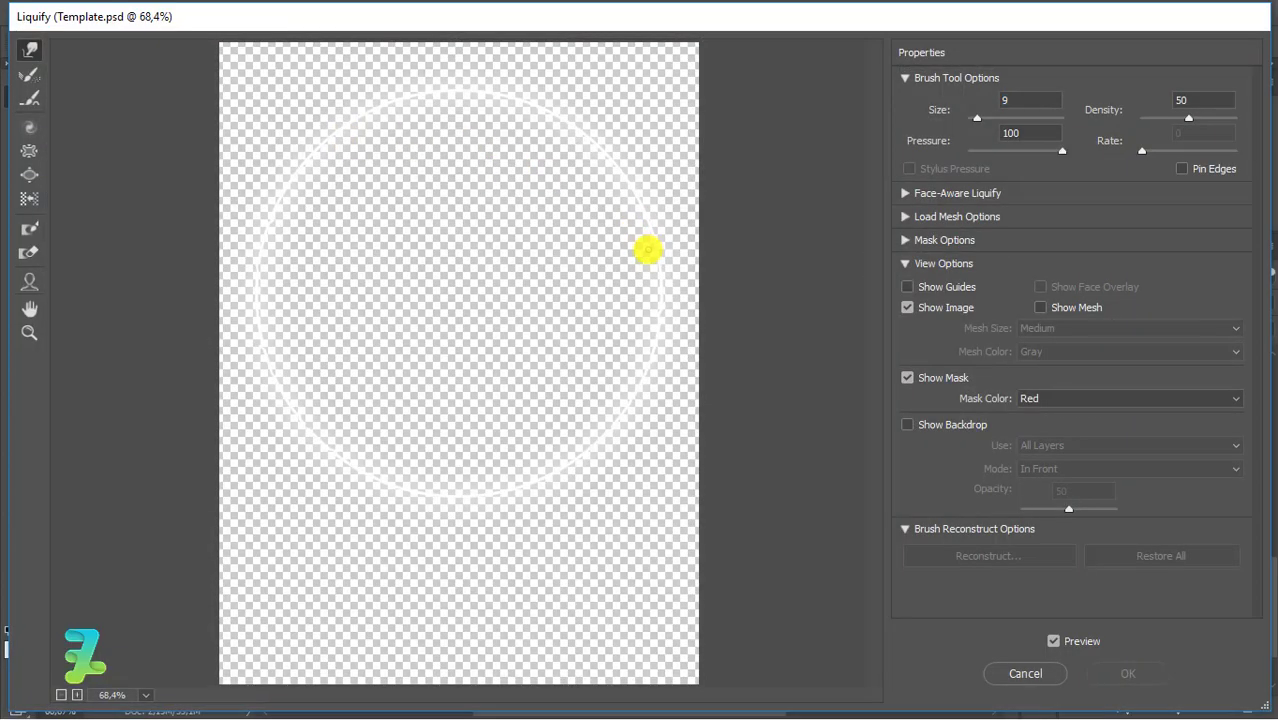
{"action": "left_click_drag", "start_coordinate": [656, 240], "coordinate": [662, 245]}
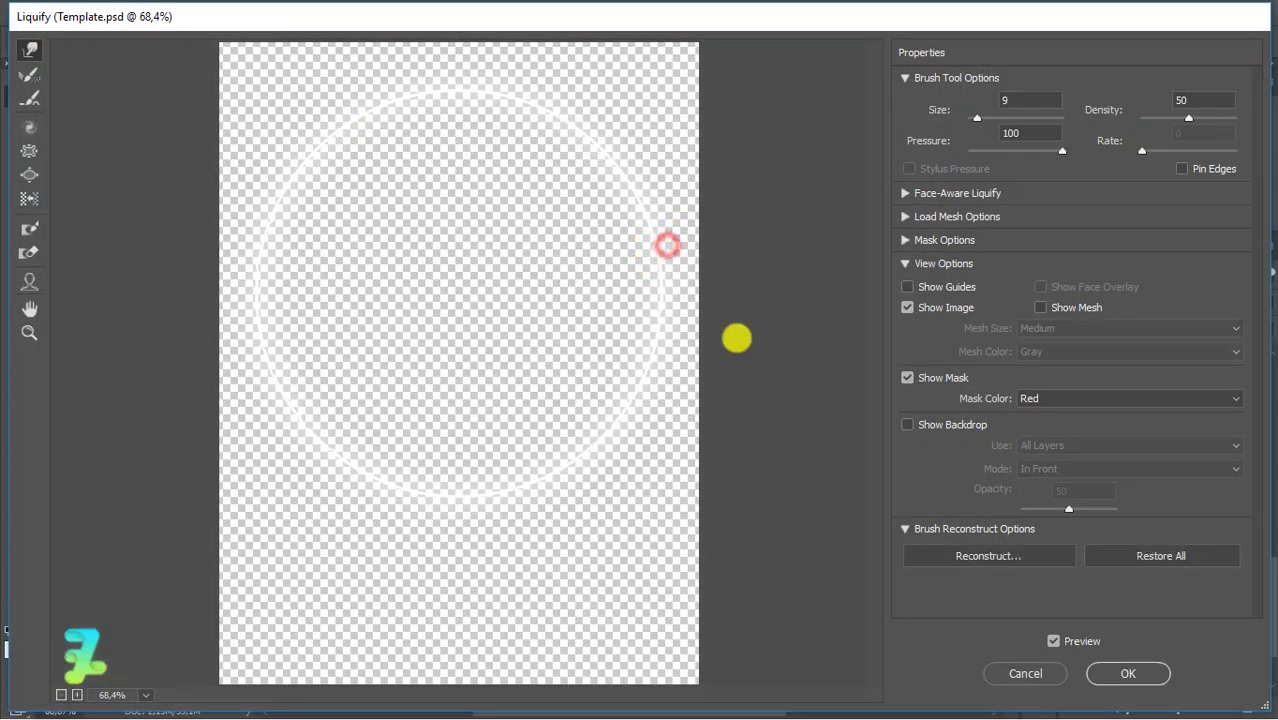
{"action": "left_click", "coordinate": [656, 266]}
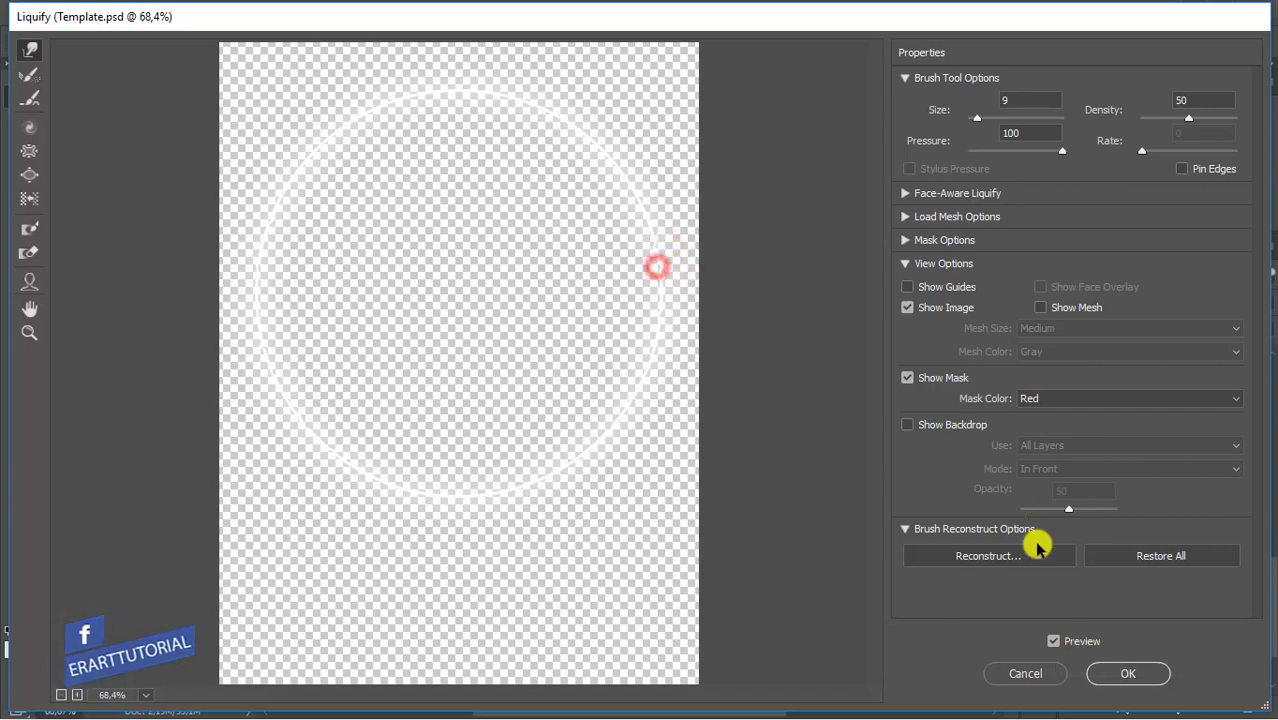
{"action": "left_click", "coordinate": [1110, 675]}
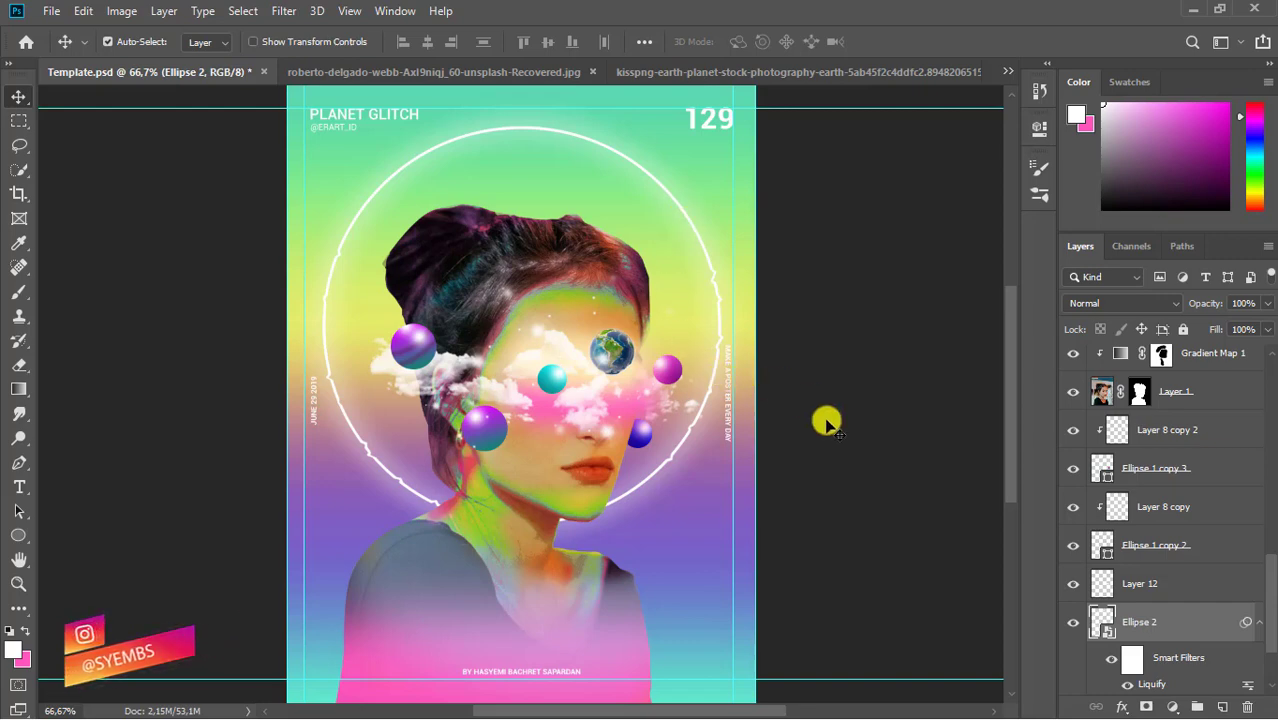
Select Layer 7 and add a new empty layer above it
{"action": "left_click_drag", "start_coordinate": [1268, 622], "coordinate": [1268, 412]}
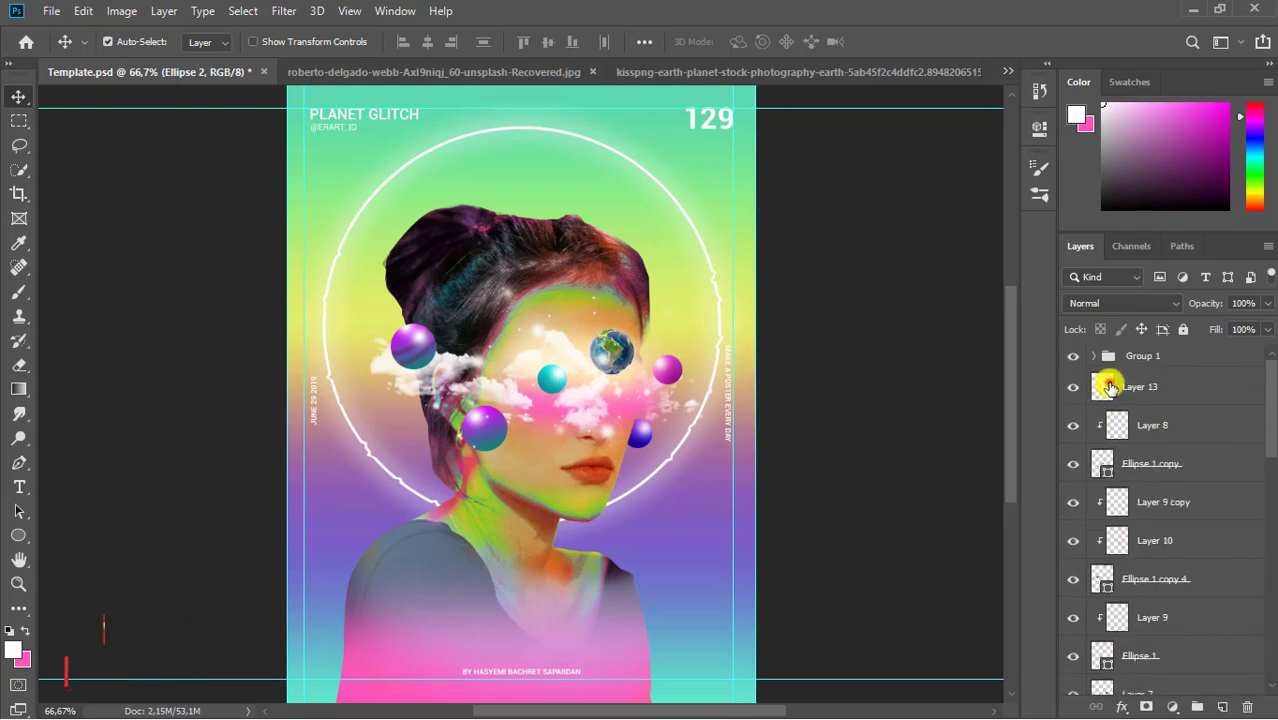
{"action": "left_click", "coordinate": [1102, 386]}
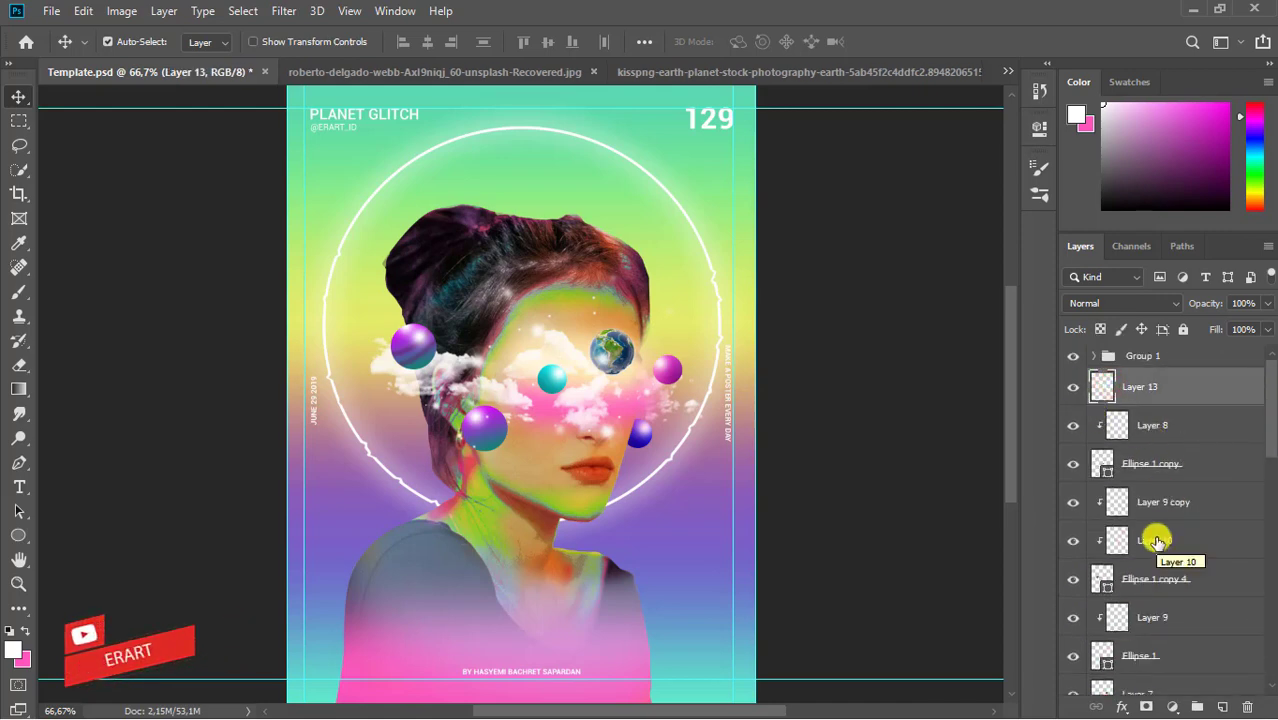
{"action": "left_click_drag", "start_coordinate": [1268, 400], "coordinate": [1205, 512]}
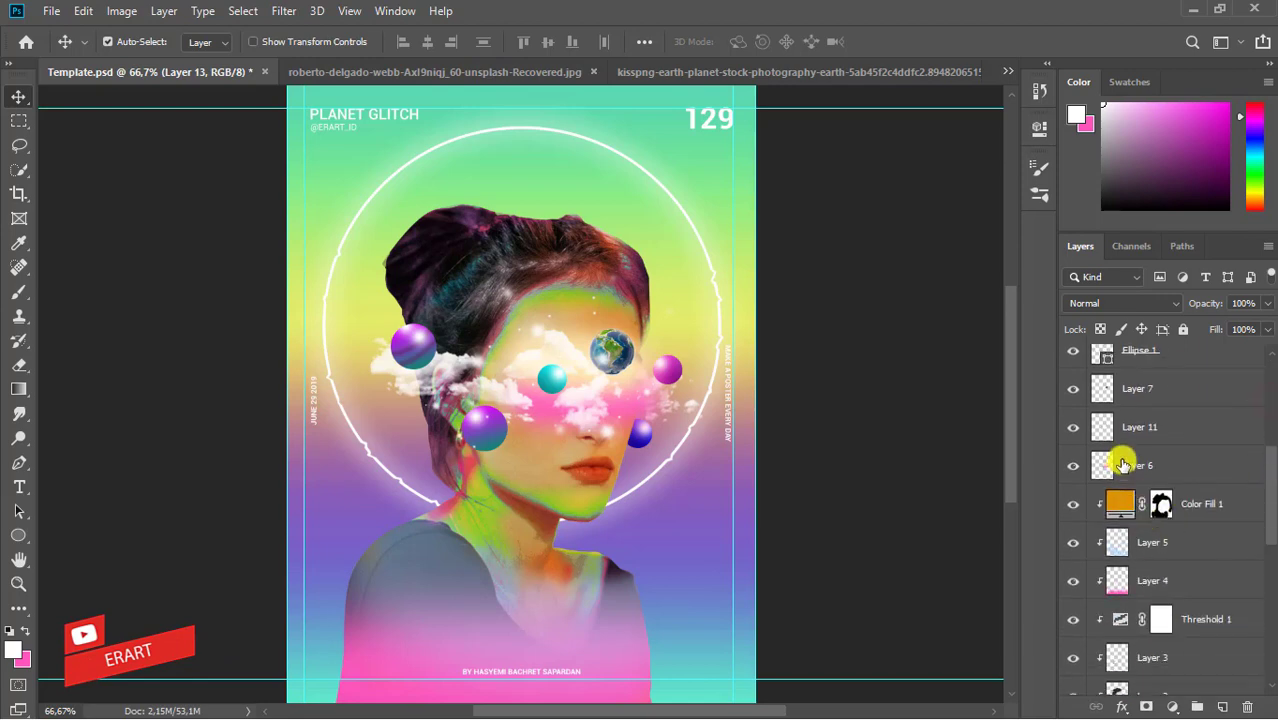
{"action": "left_click", "coordinate": [1110, 455]}
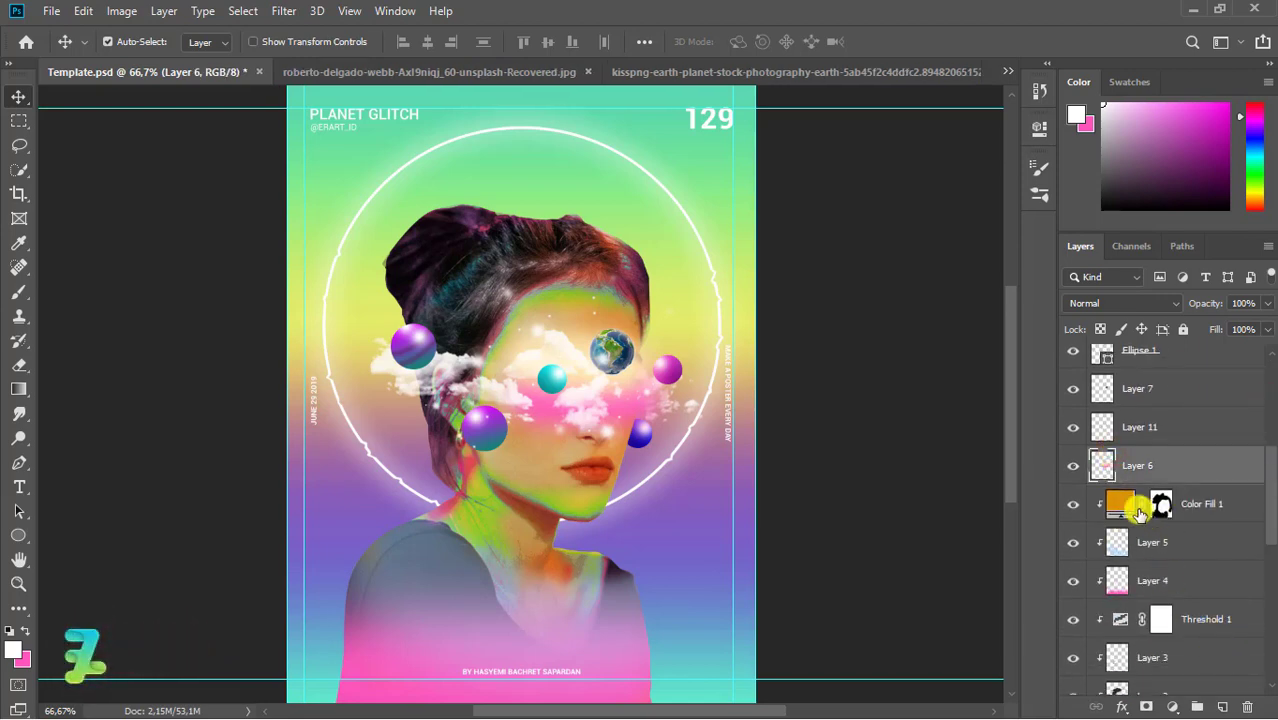
{"action": "left_click", "coordinate": [1140, 388]}
{"action": "left_click", "coordinate": [1222, 706]}
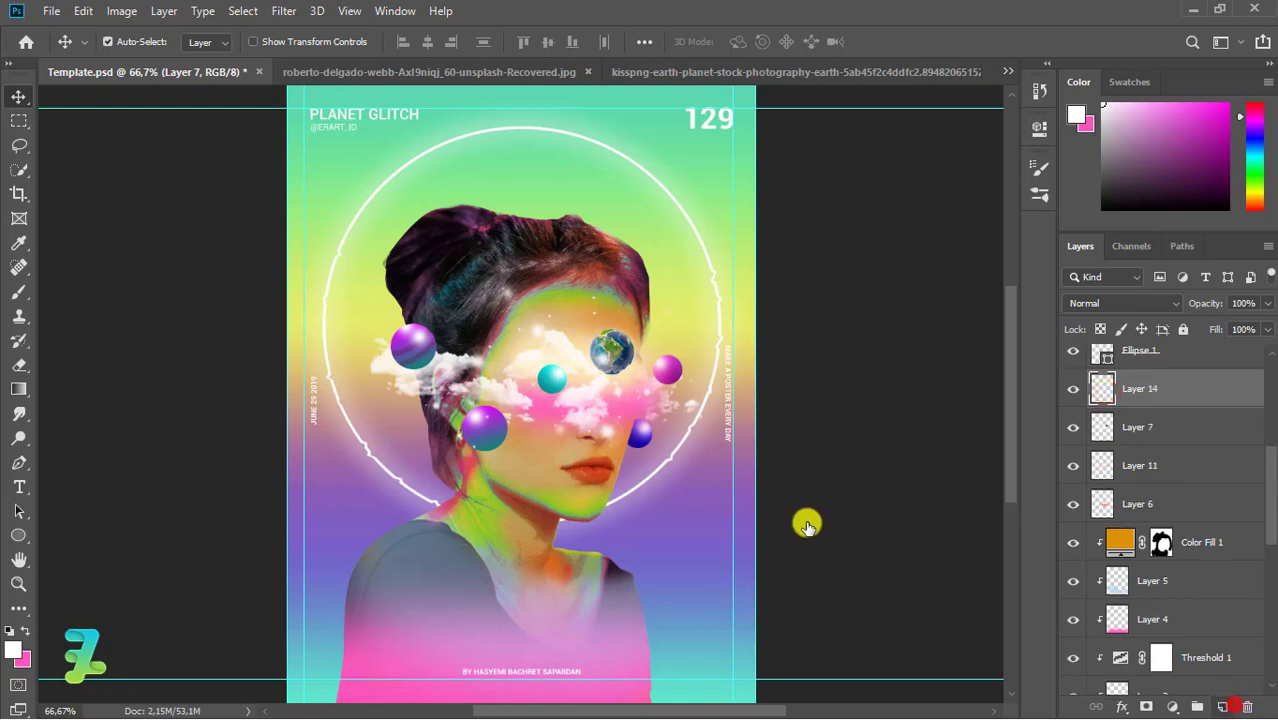
Set up the Brush with pink foreground, toggling between brush and eraser presets
{"action": "left_click", "coordinate": [14, 292]}
{"action": "left_click", "coordinate": [24, 631]}
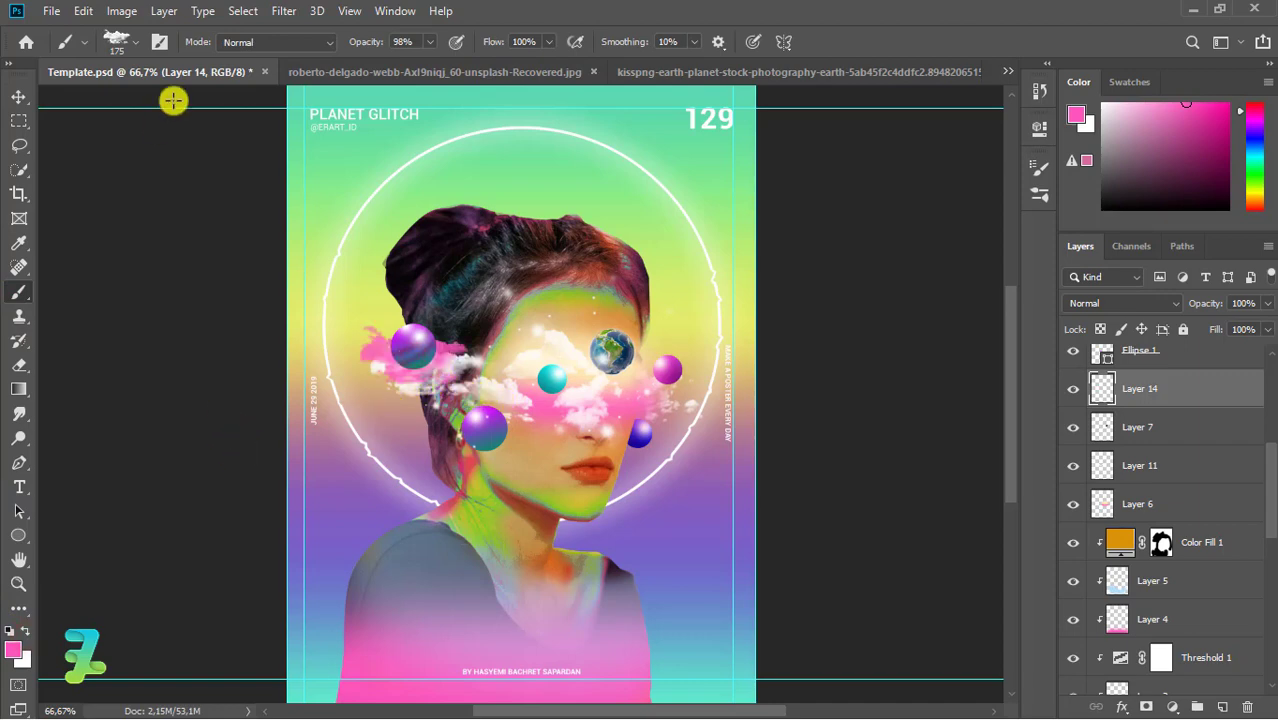
{"action": "left_click", "coordinate": [135, 43]}
{"action": "key", "text": "e"}
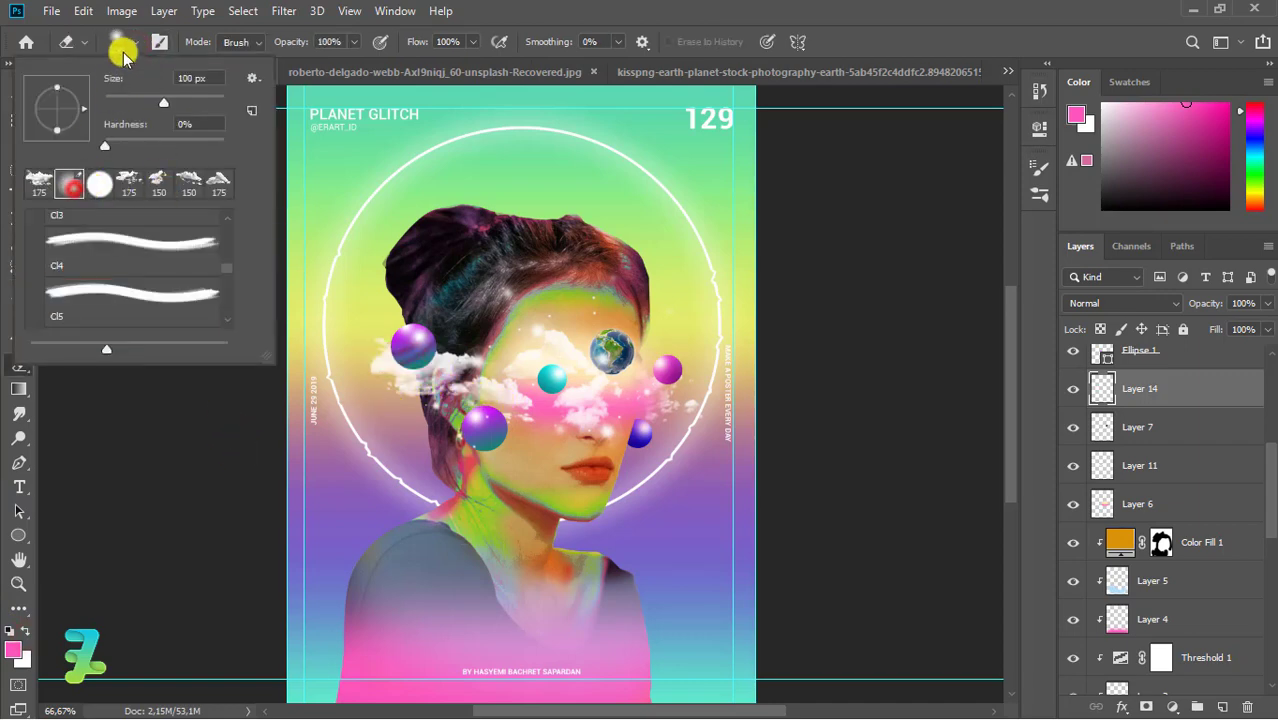
{"action": "left_click", "coordinate": [410, 353]}
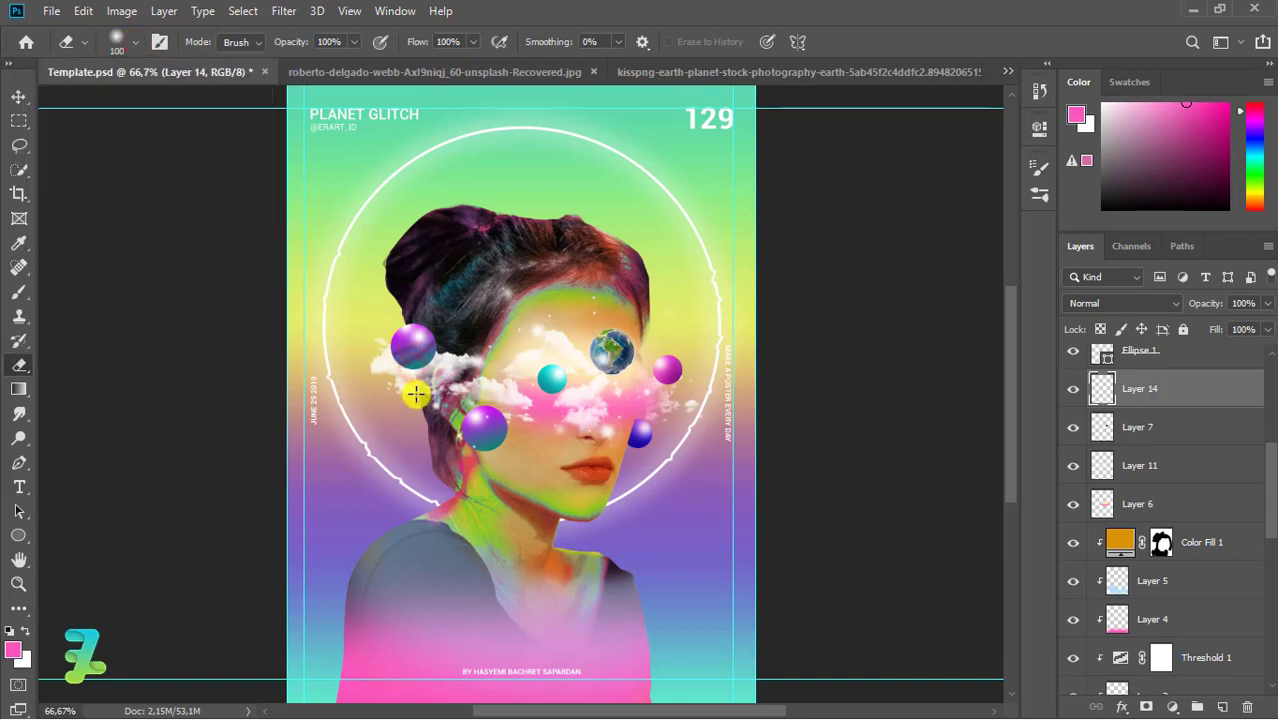
{"action": "left_click", "coordinate": [19, 292]}
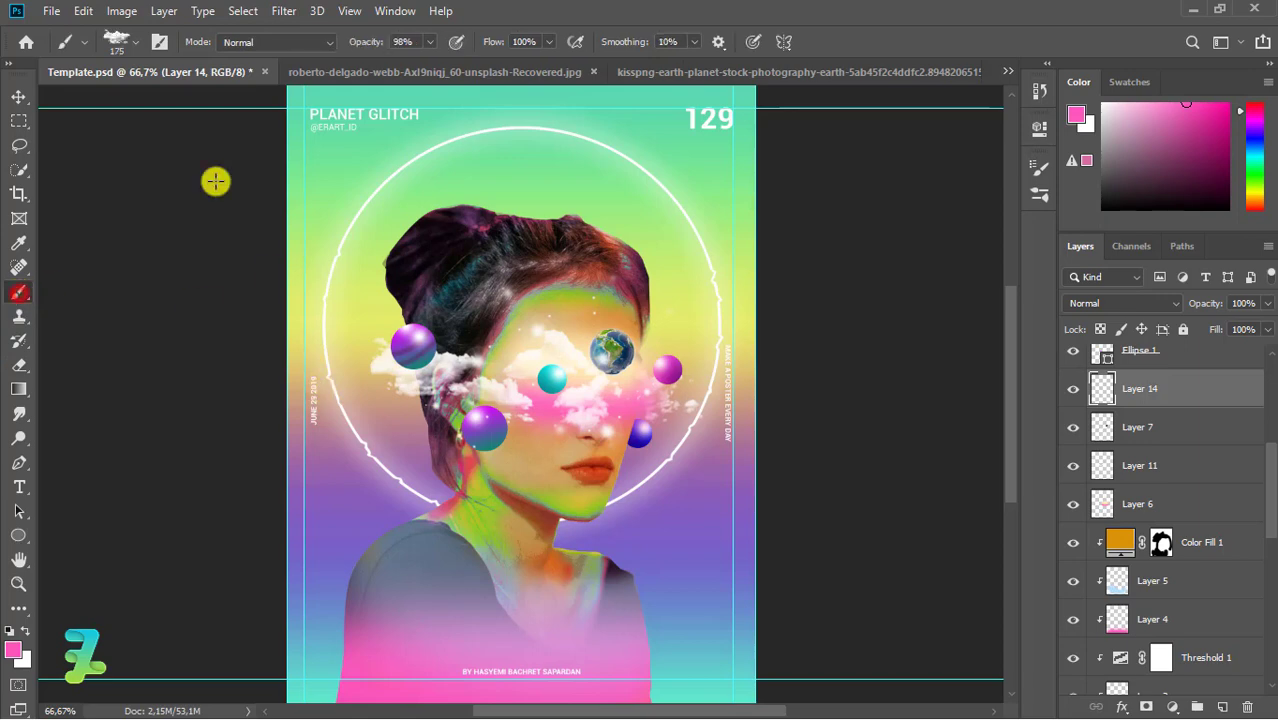
{"action": "left_click", "coordinate": [125, 44]}
{"action": "key", "text": "e"}
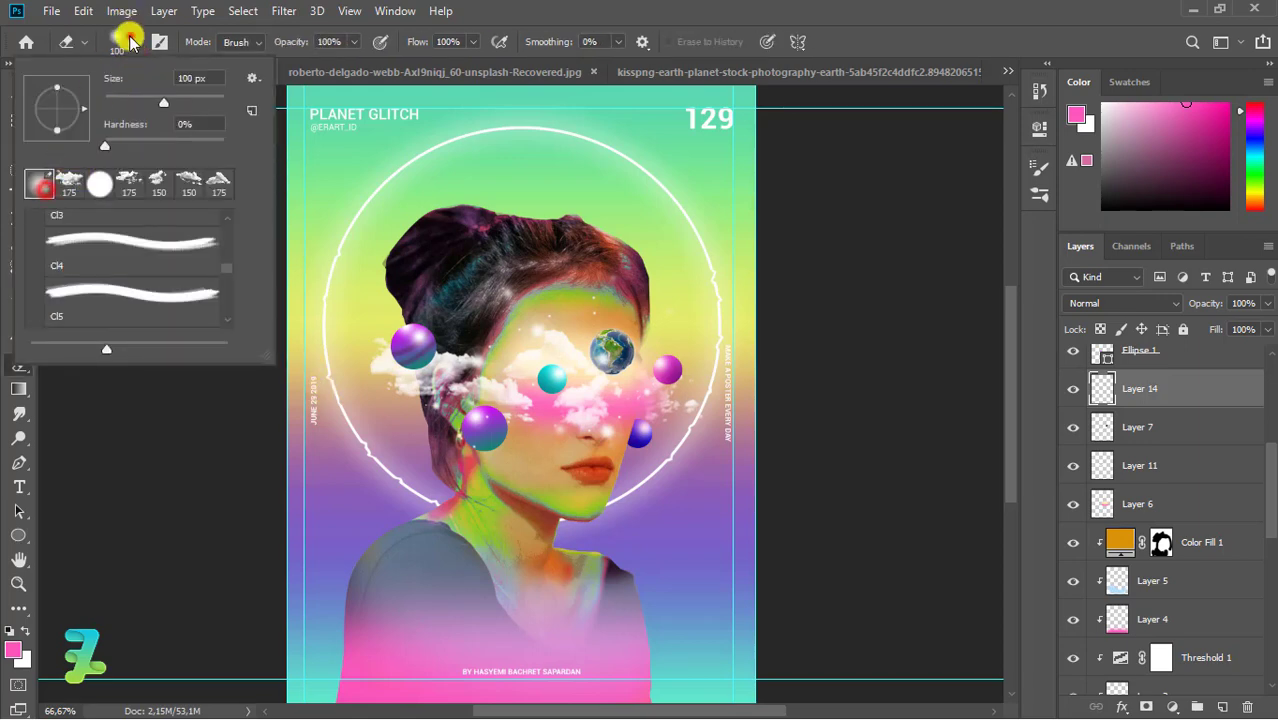
{"action": "left_click", "coordinate": [421, 393]}
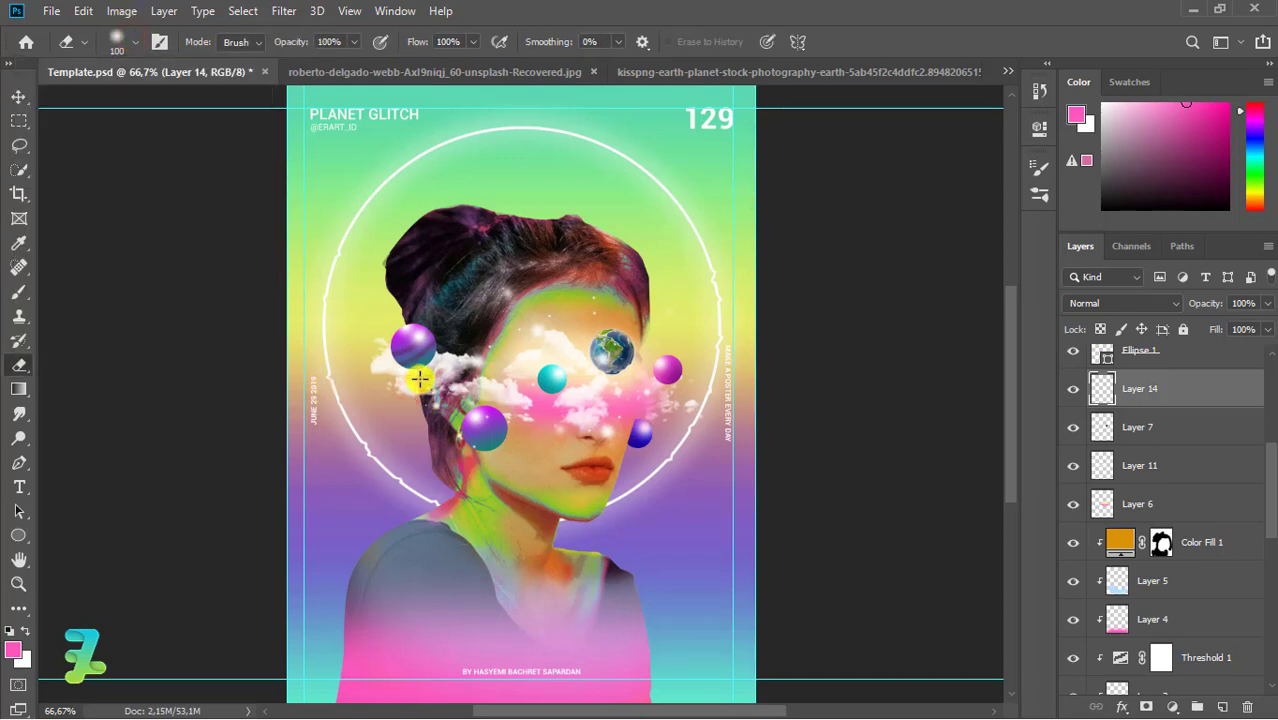
{"action": "left_click", "coordinate": [19, 242]}
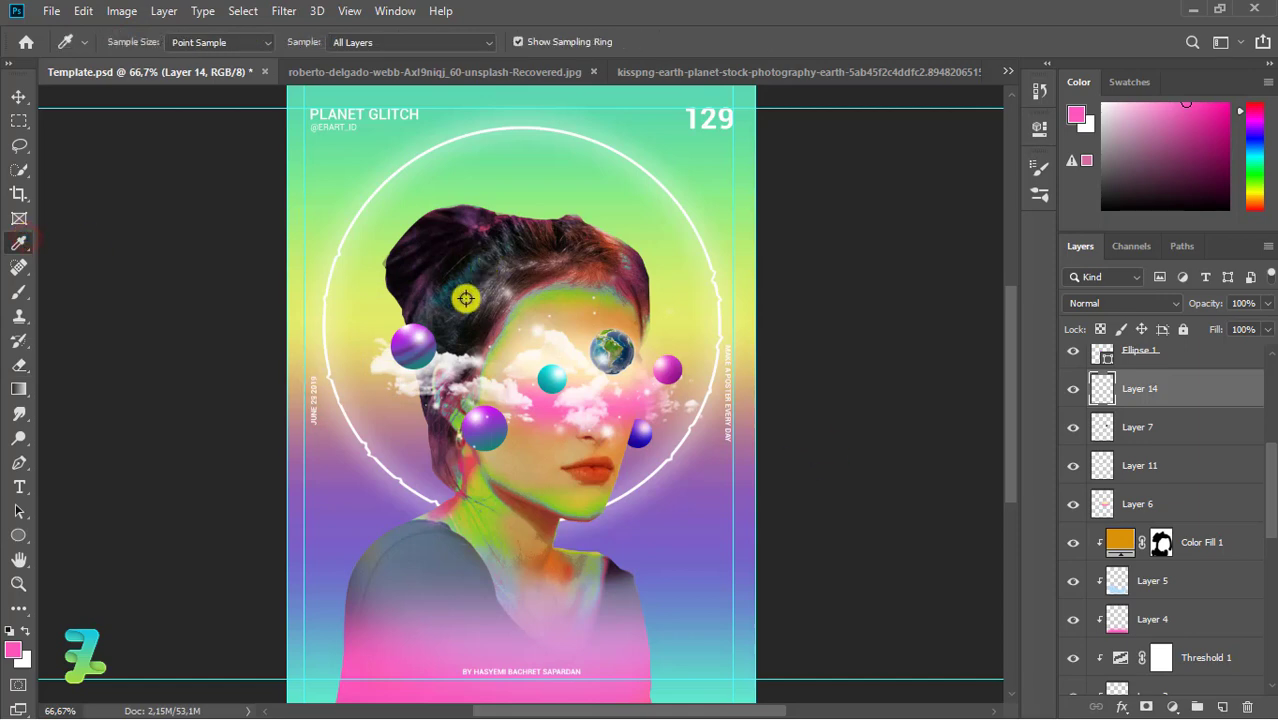
Switch to a Hard Round brush softened to 0% hardness
{"action": "left_click", "coordinate": [19, 291]}
{"action": "left_click", "coordinate": [133, 44]}
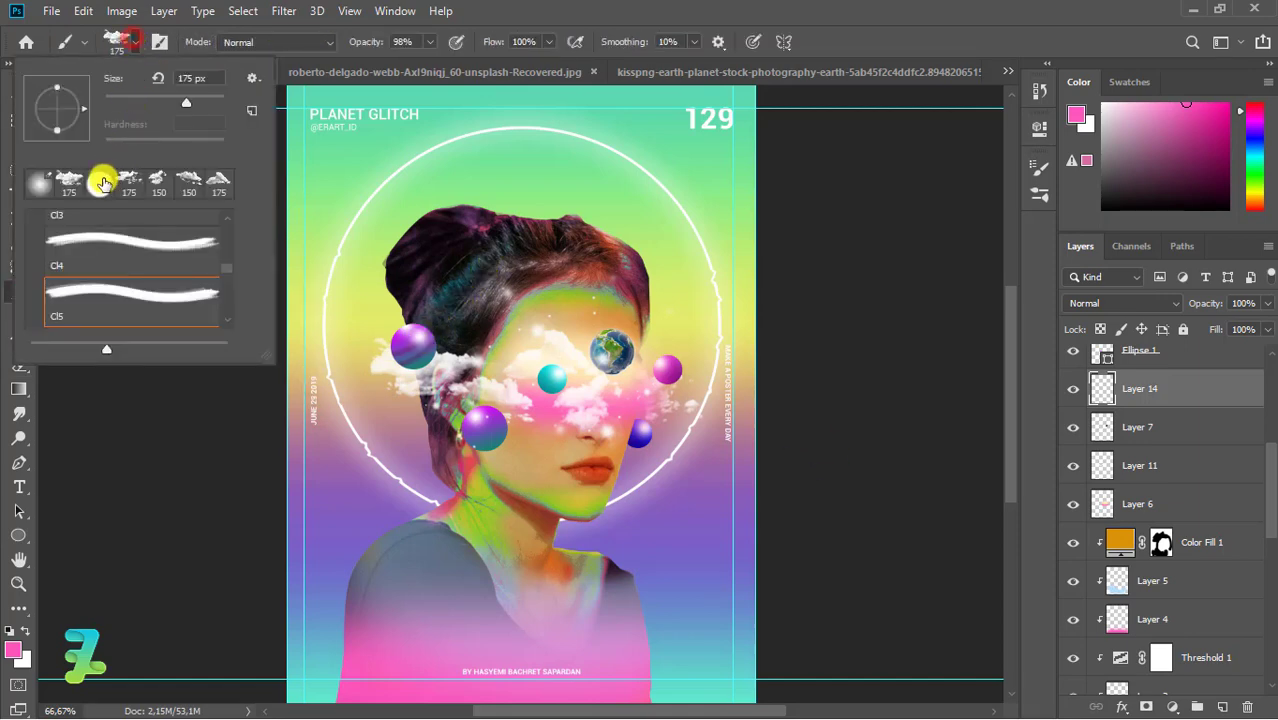
{"action": "left_click", "coordinate": [99, 183]}
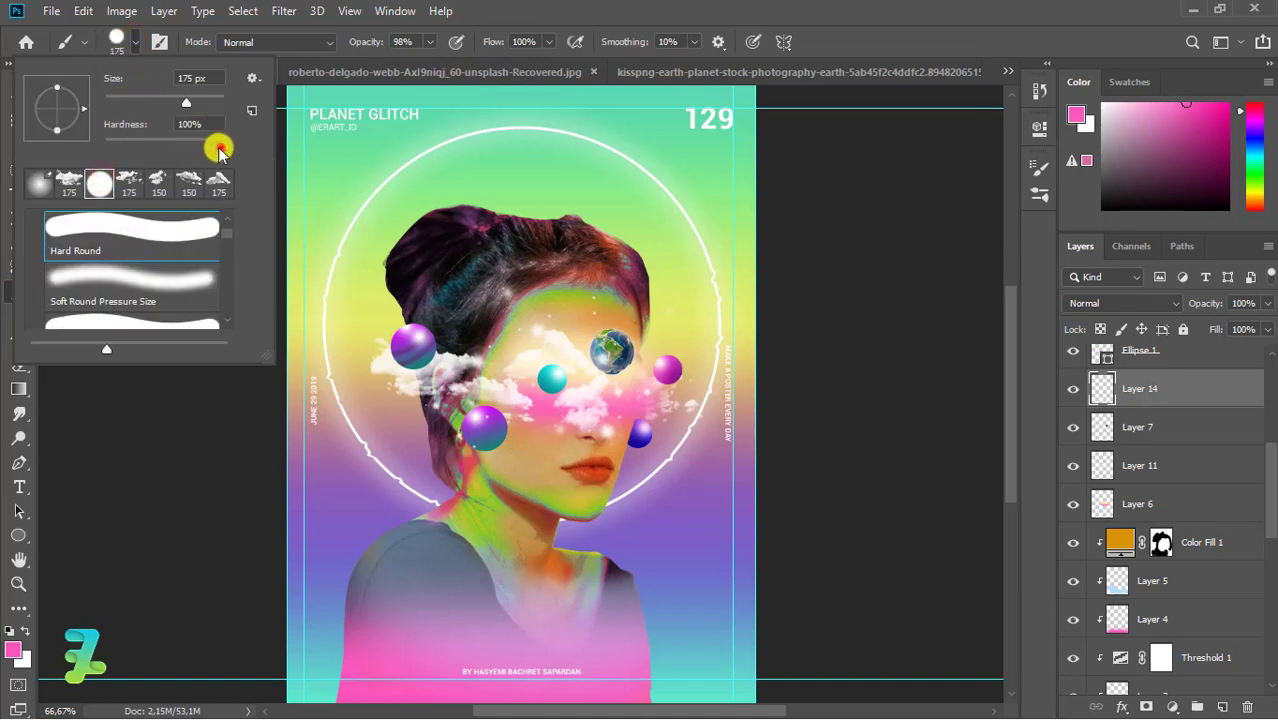
{"action": "left_click_drag", "start_coordinate": [222, 145], "coordinate": [104, 145]}
{"action": "left_click", "coordinate": [135, 45]}
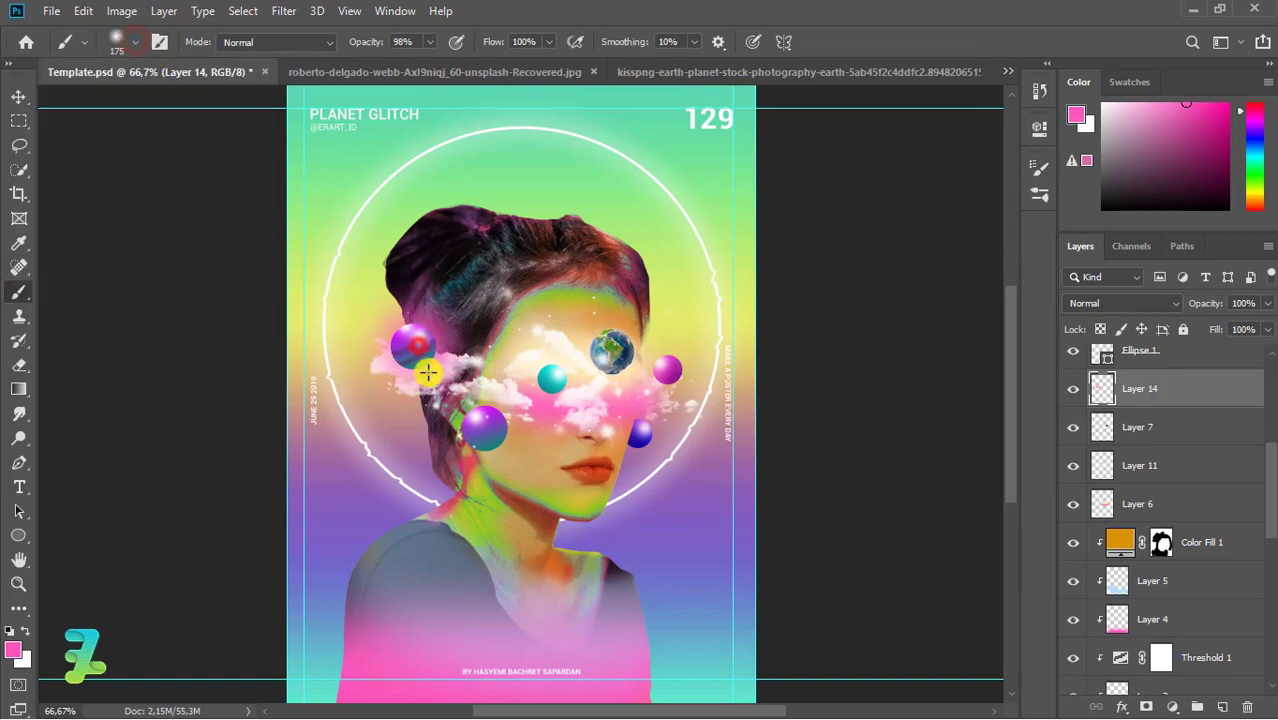
Pick pinkish-red, then green, and dab soft green over the face
{"action": "left_click", "coordinate": [13, 650]}
{"action": "left_click", "coordinate": [969, 199]}
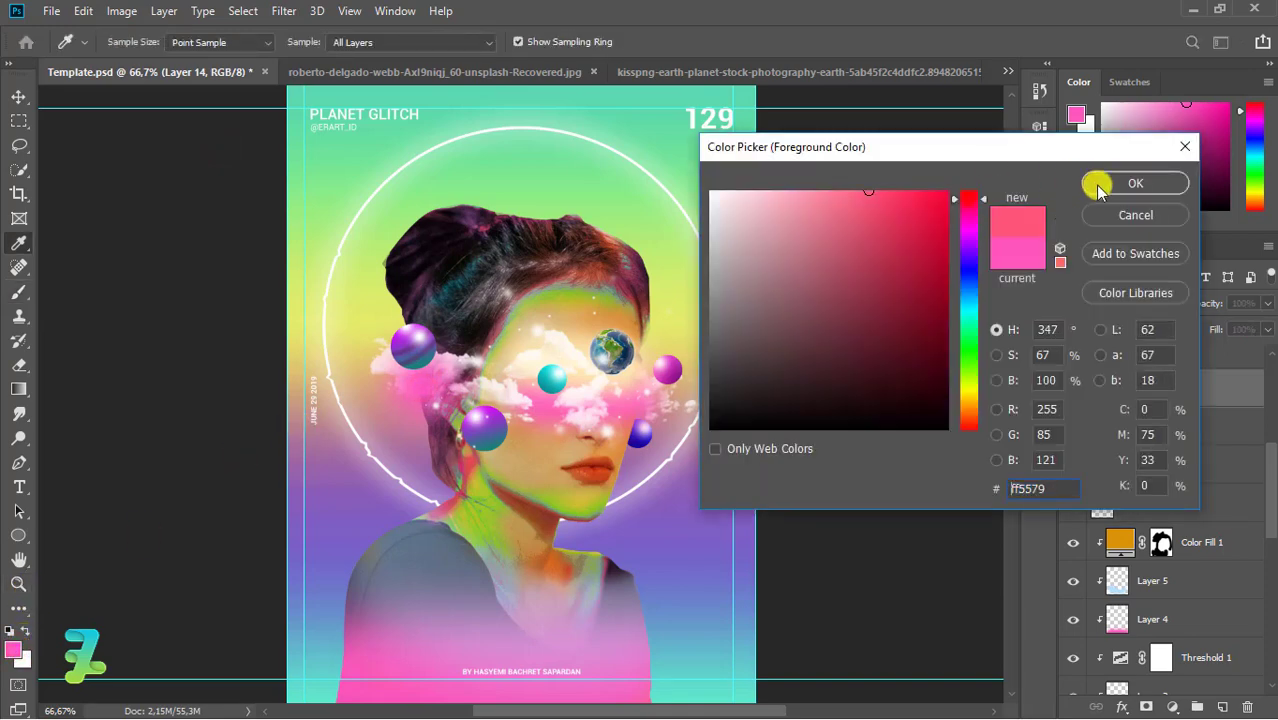
{"action": "left_click", "coordinate": [1135, 183]}
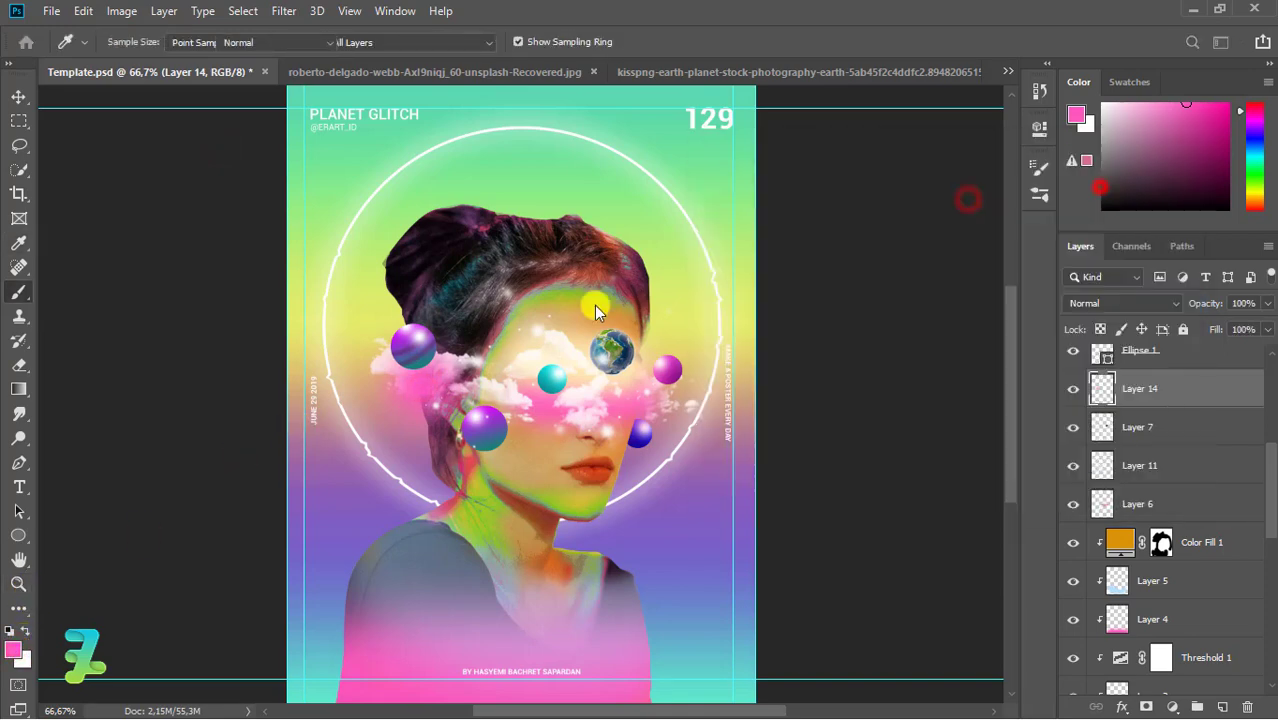
{"action": "left_click", "coordinate": [13, 648]}
{"action": "left_click", "coordinate": [968, 348]}
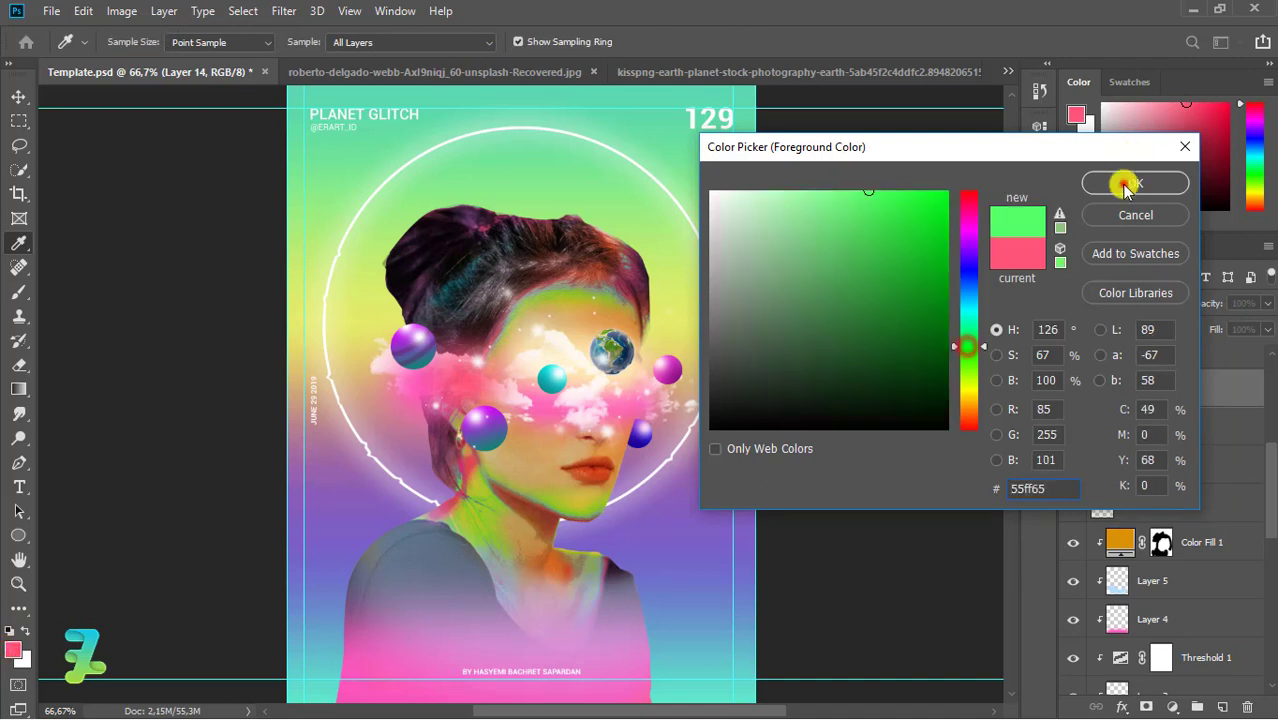
{"action": "left_click", "coordinate": [1121, 183]}
{"action": "left_click", "coordinate": [516, 380]}
Shift the background colour toward blue and make the foreground blue-violet
{"action": "left_click", "coordinate": [21, 659]}
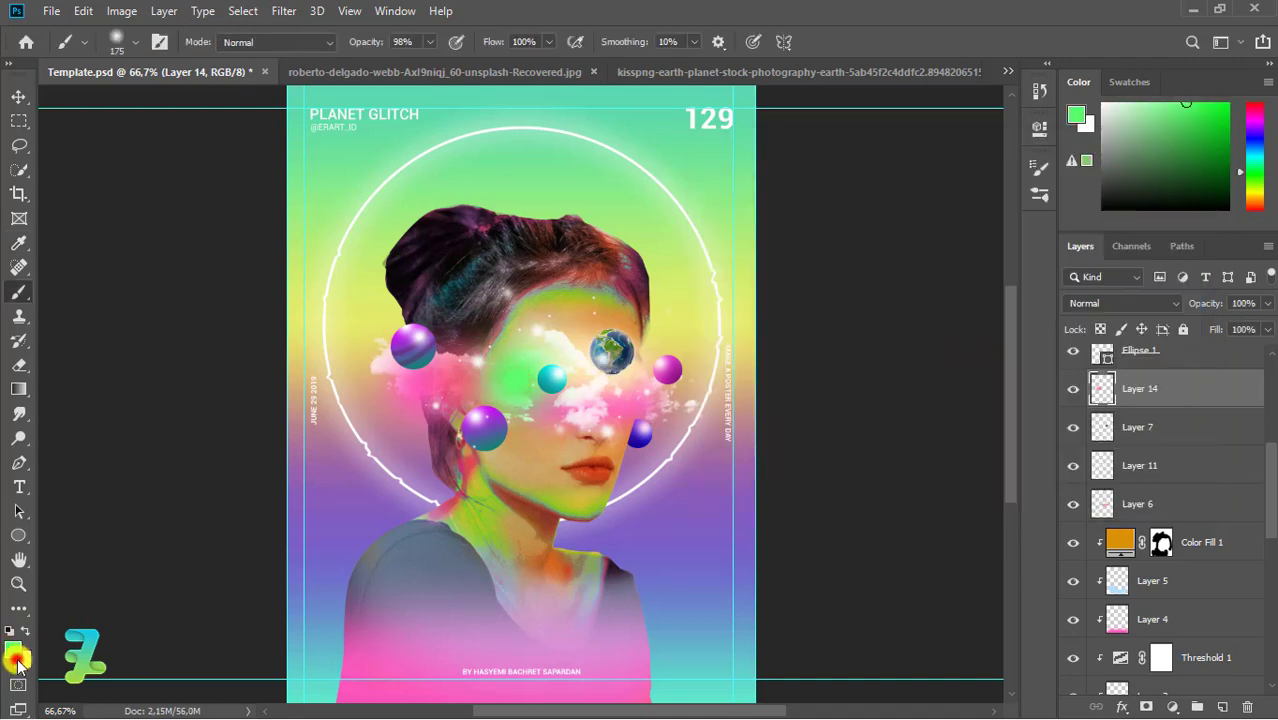
{"action": "left_click", "coordinate": [960, 272]}
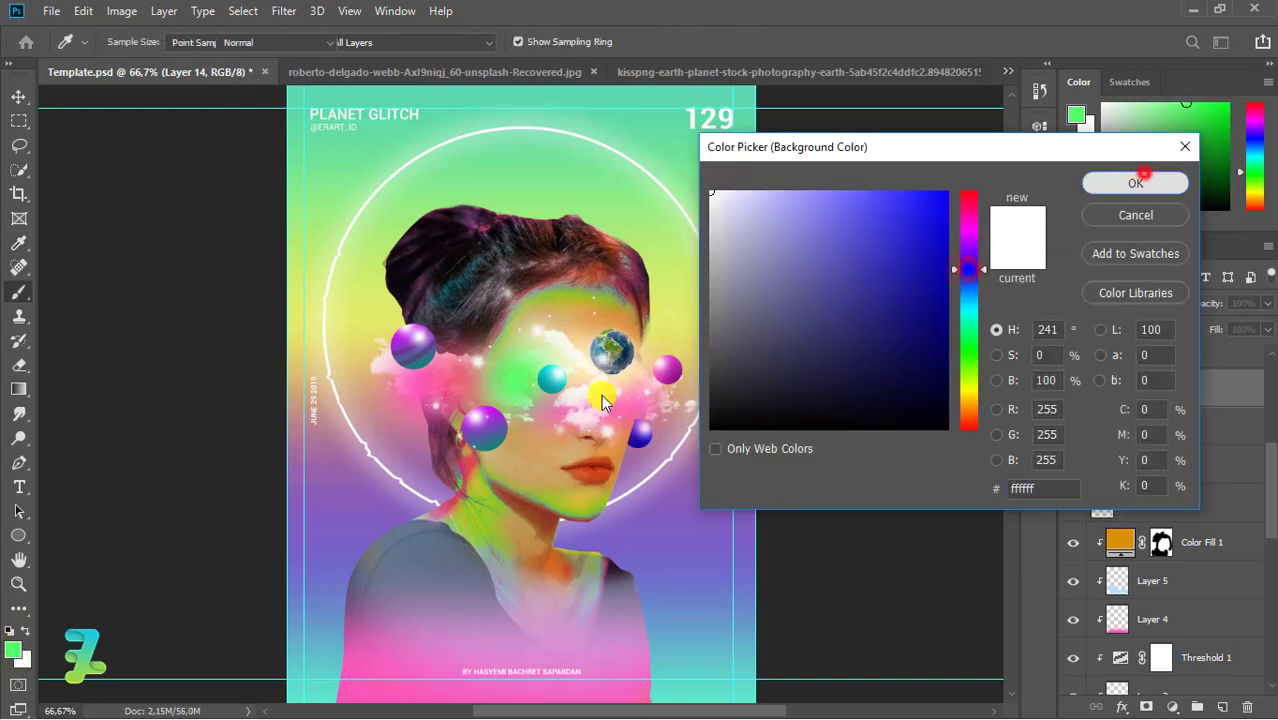
{"action": "left_click", "coordinate": [1133, 182]}
{"action": "left_click", "coordinate": [13, 648]}
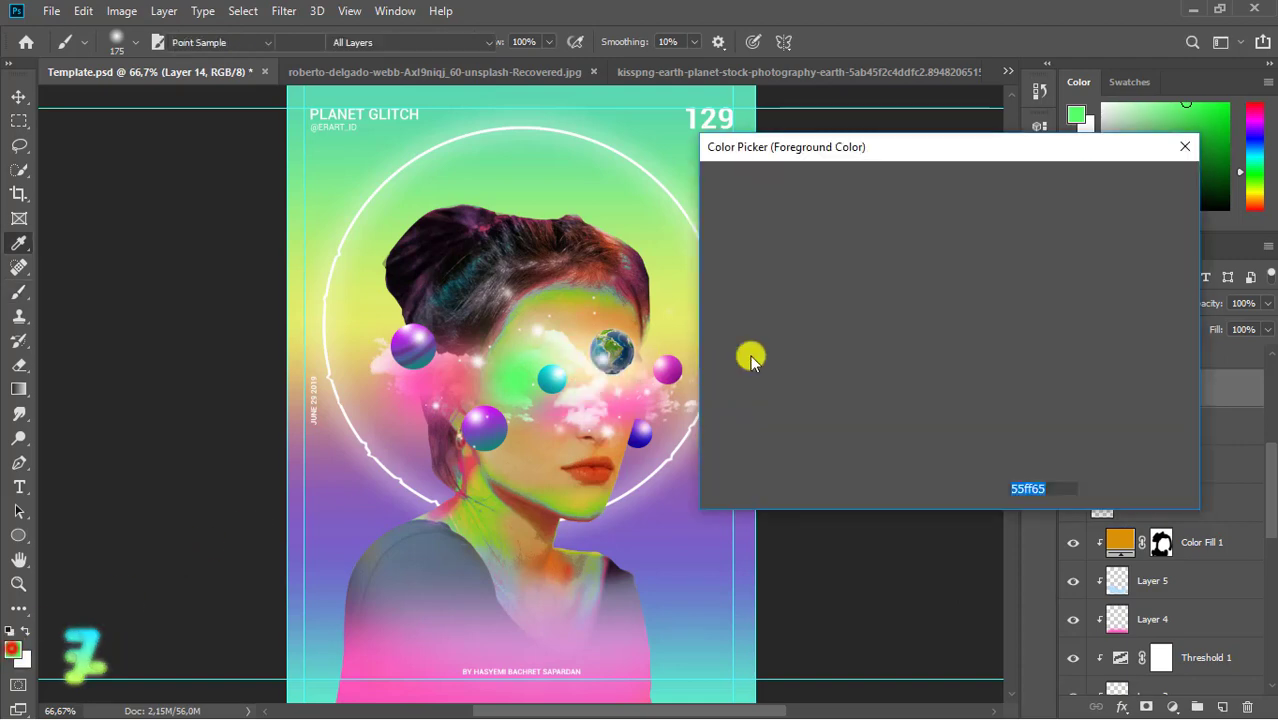
{"action": "left_click", "coordinate": [966, 262]}
{"action": "left_click", "coordinate": [1113, 185]}
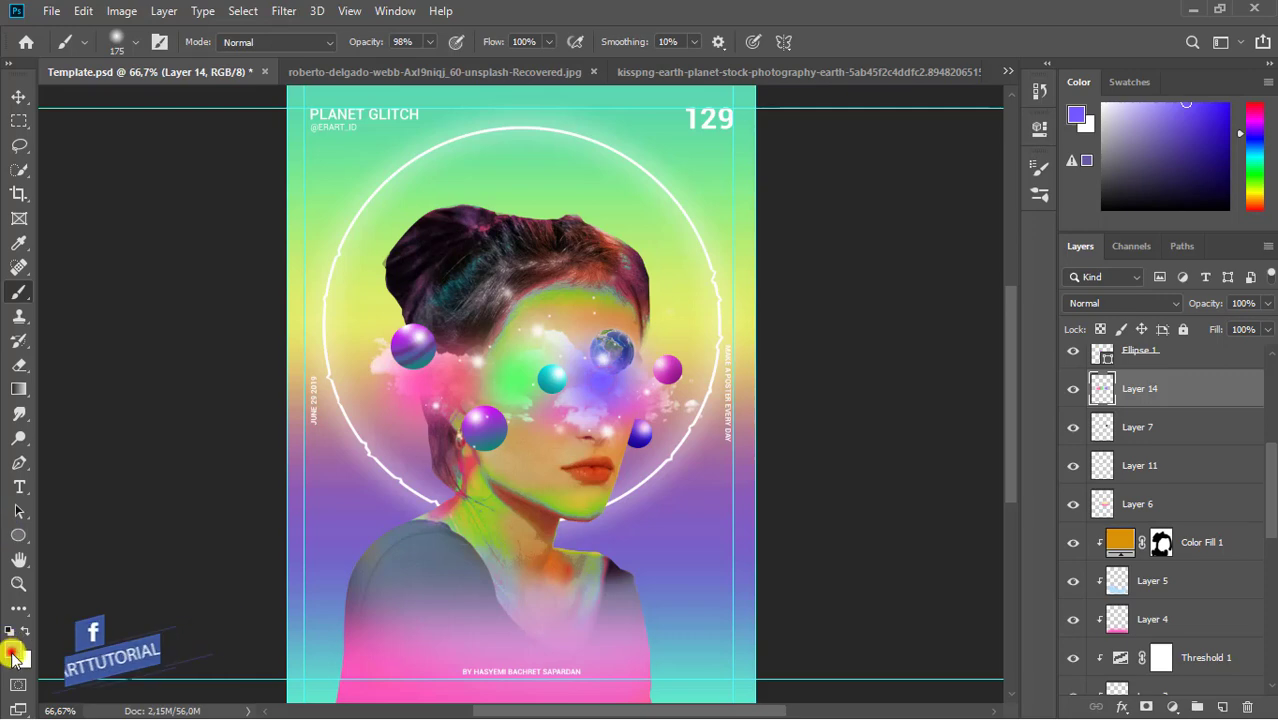
Change the foreground to magenta, then to yellow #ffe955
{"action": "left_click", "coordinate": [13, 649]}
{"action": "left_click", "coordinate": [968, 222]}
{"action": "left_click", "coordinate": [1110, 183]}
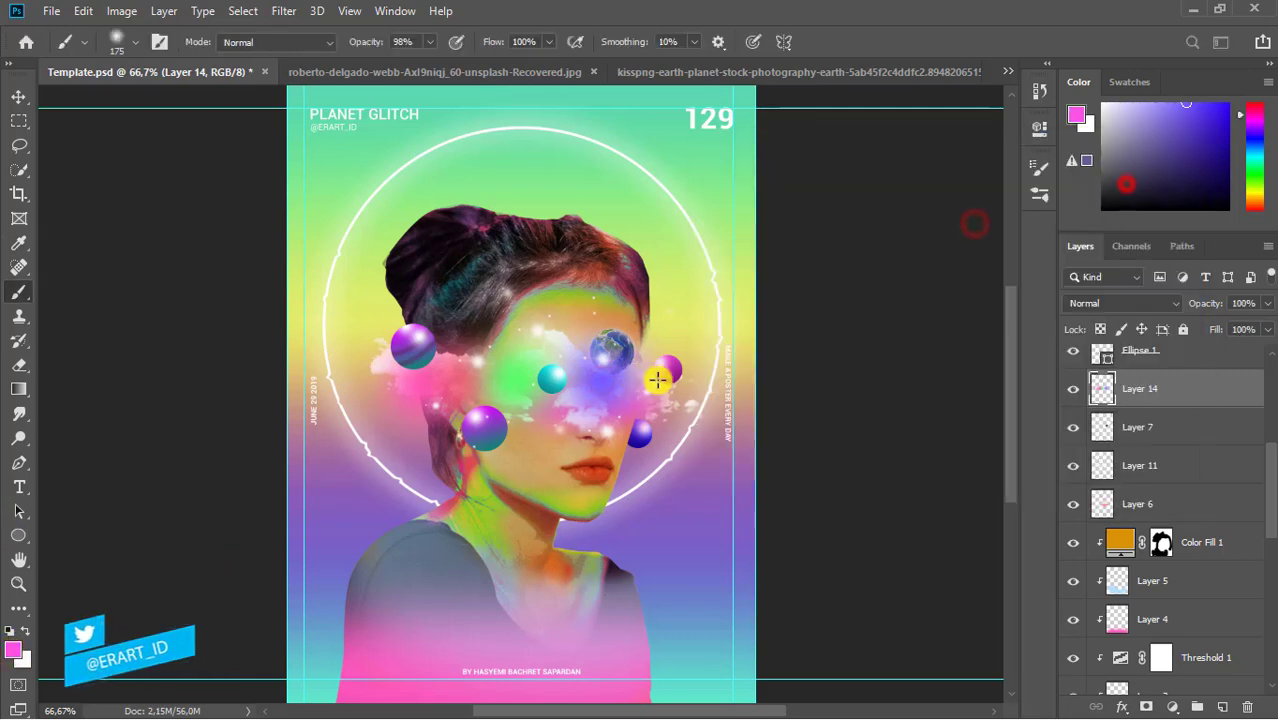
{"action": "left_click", "coordinate": [12, 652]}
{"action": "left_click", "coordinate": [968, 395]}
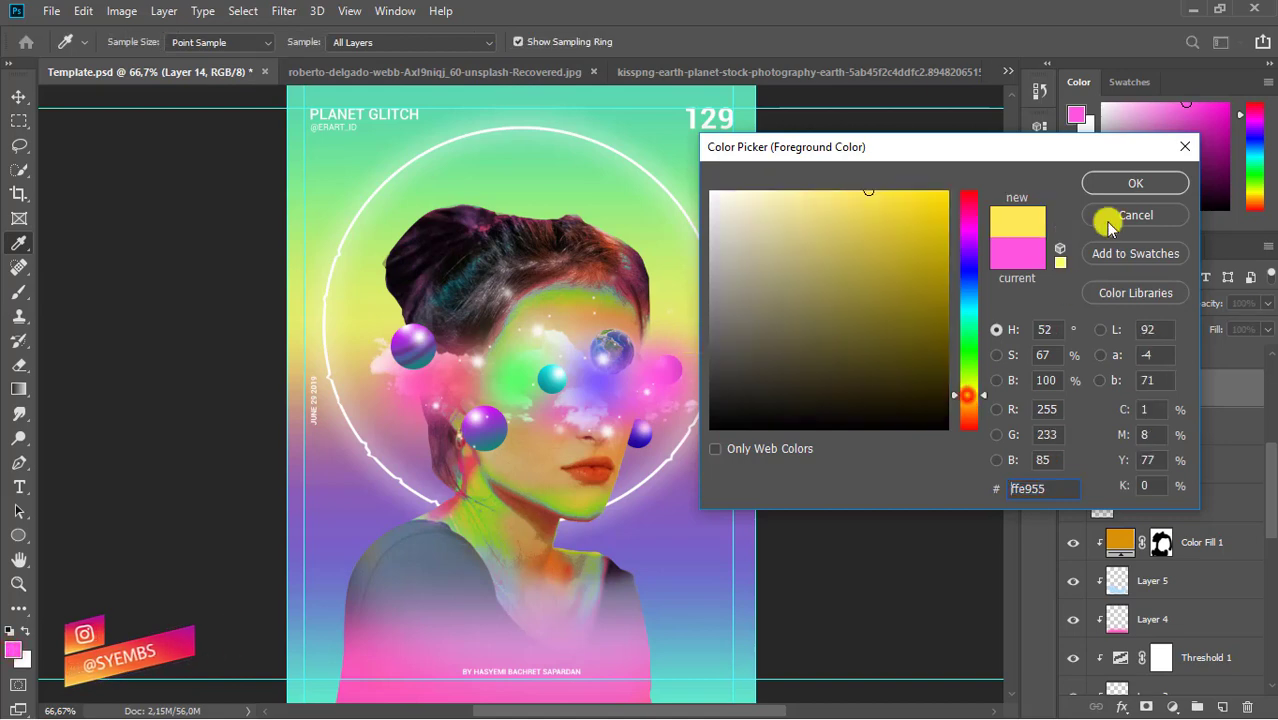
{"action": "key", "text": "Return"}
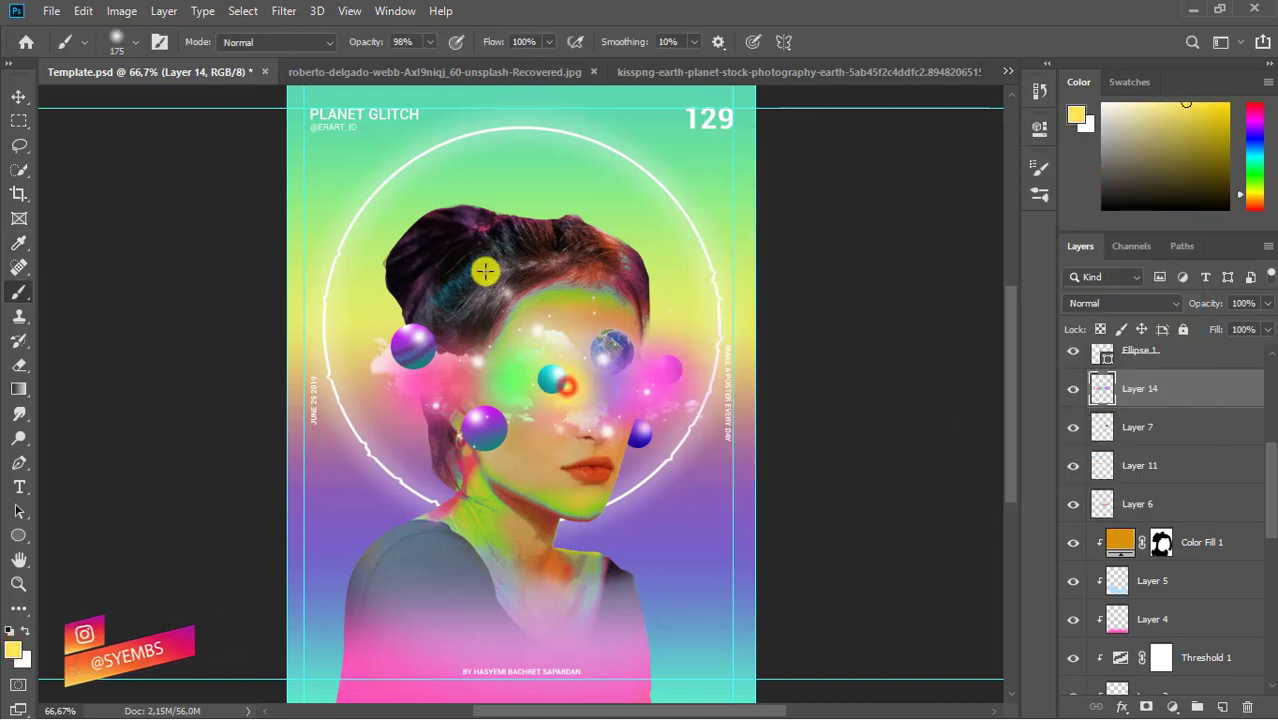
{"action": "left_click", "coordinate": [18, 96]}
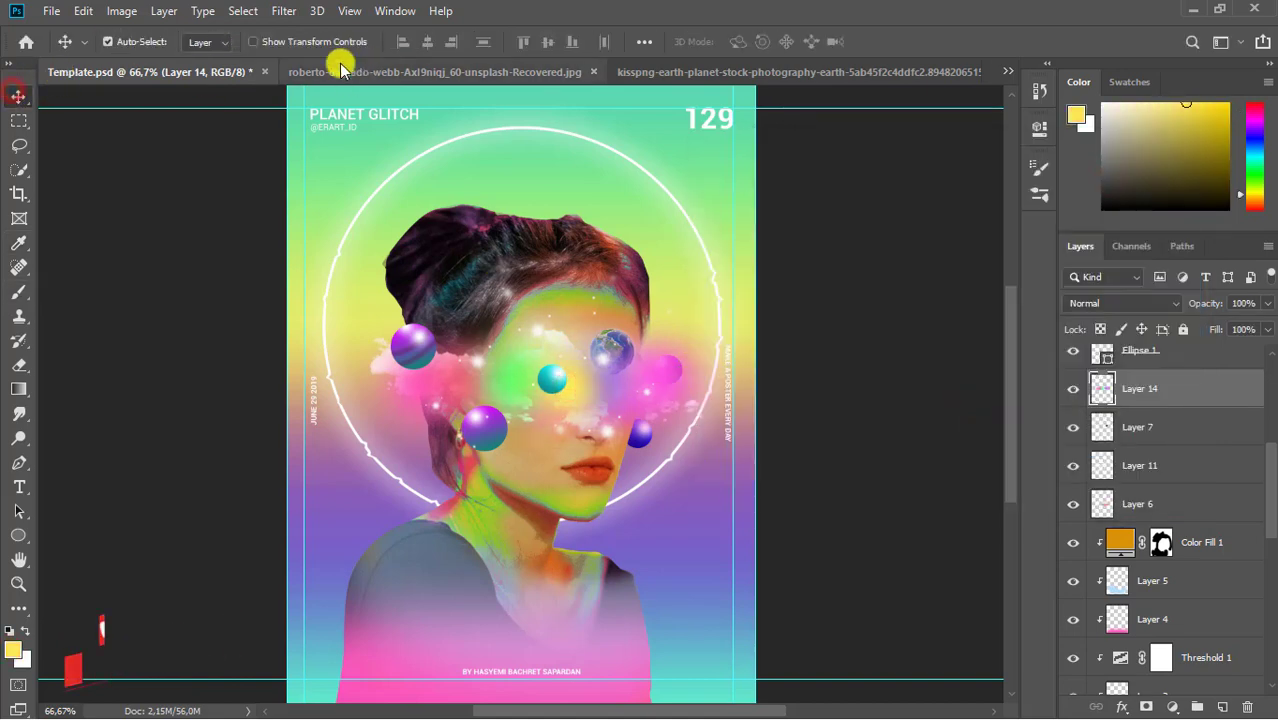
Set up the Smudge tool with 0% hardness and 81 px size
{"action": "left_click", "coordinate": [18, 416]}
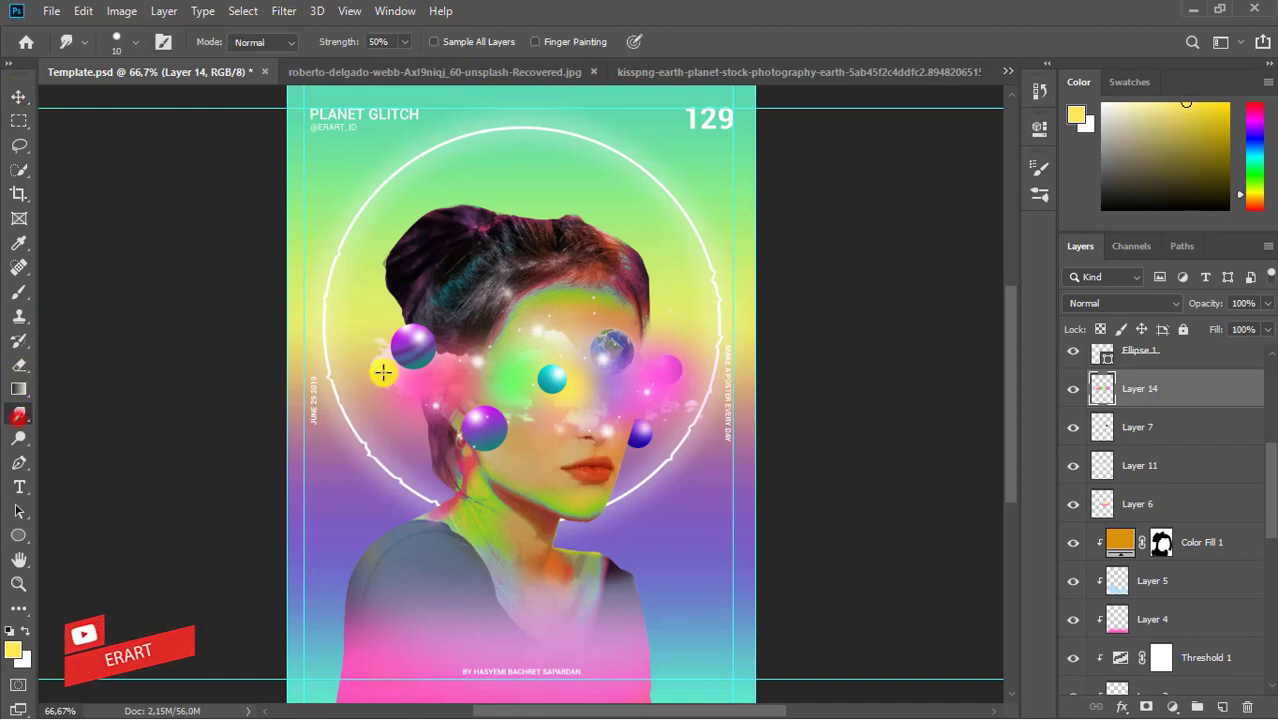
{"action": "left_click", "coordinate": [125, 44]}
{"action": "left_click_drag", "start_coordinate": [220, 145], "coordinate": [104, 145]}
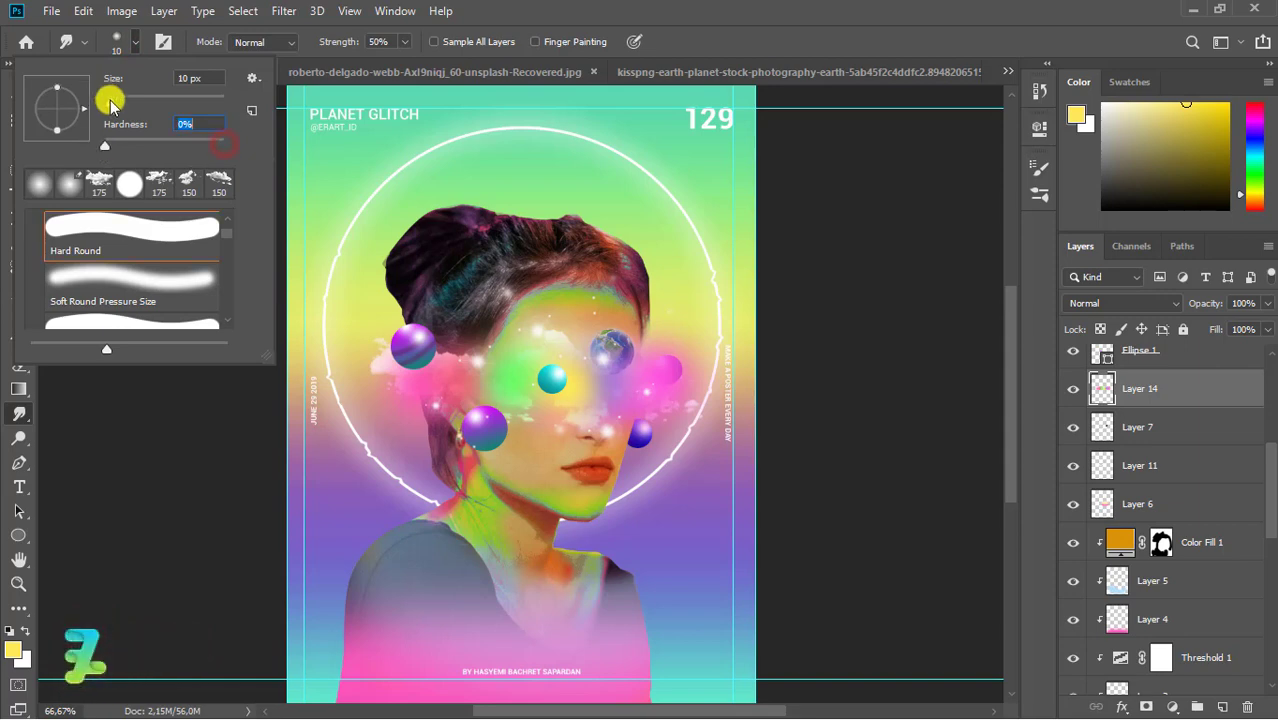
{"action": "left_click", "coordinate": [110, 100]}
{"action": "left_click", "coordinate": [126, 40]}
Smear the colour dabs across the cheek and face, undoing the unwanted smears
{"action": "left_click_drag", "start_coordinate": [435, 381], "coordinate": [451, 531]}
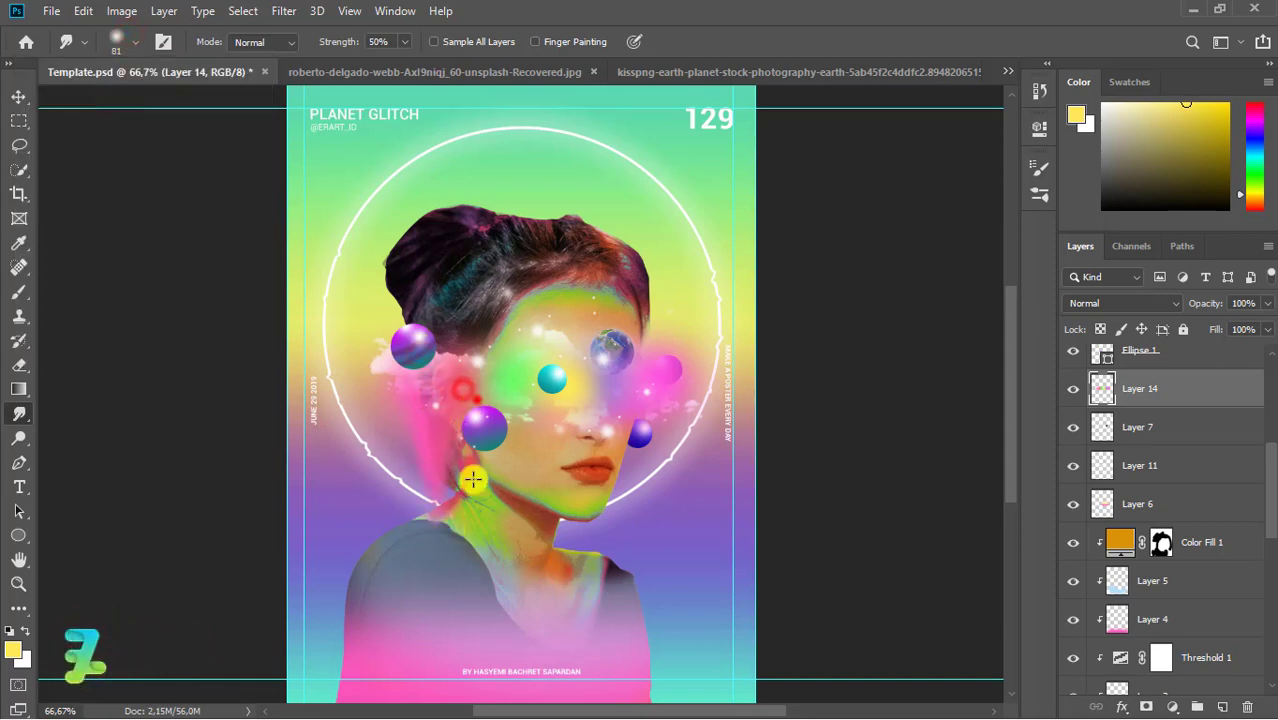
{"action": "left_click_drag", "start_coordinate": [463, 389], "coordinate": [586, 376]}
{"action": "mouse_move", "coordinate": [591, 474]}
{"action": "left_mouse_down"}
{"action": "mouse_move", "coordinate": [622, 525]}
{"action": "mouse_move", "coordinate": [656, 517]}
{"action": "mouse_move", "coordinate": [623, 563]}
{"action": "left_mouse_up"}
{"action": "key", "text": "ctrl+alt+z"}
{"action": "key", "text": "ctrl+alt+z"}
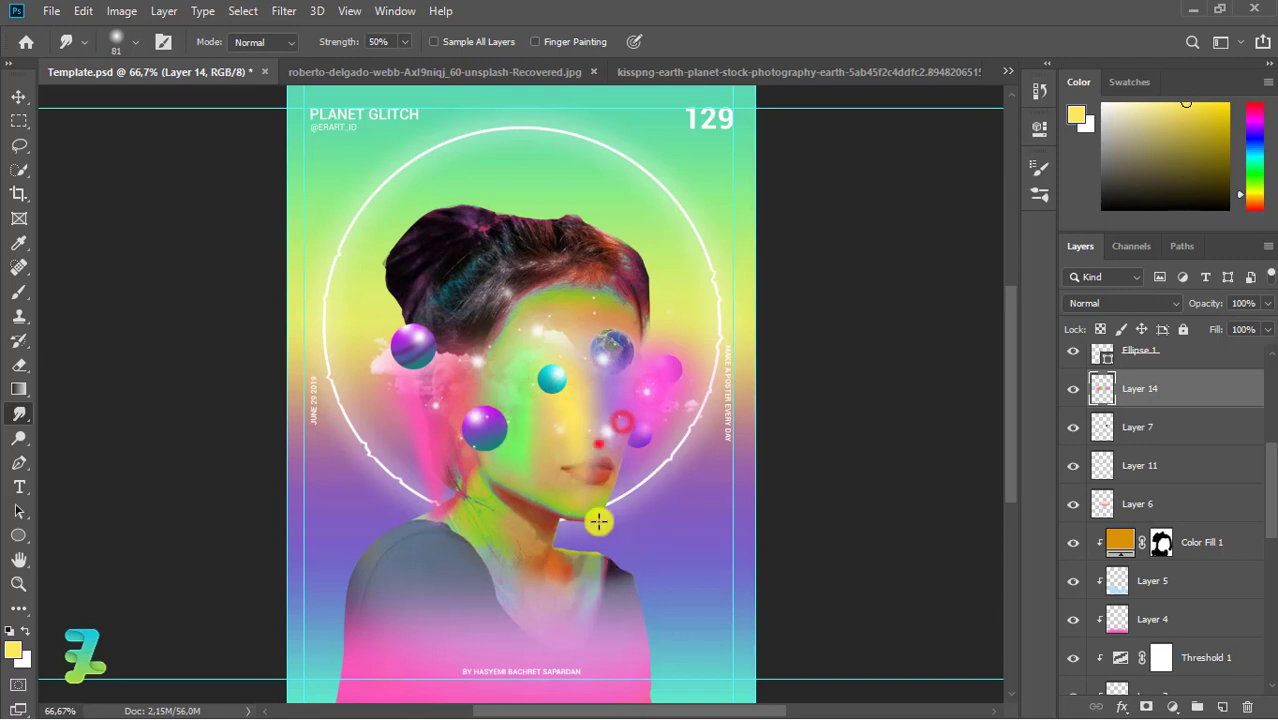
{"action": "key", "text": "ctrl+alt+z"}
{"action": "key", "text": "ctrl+shift+z"}
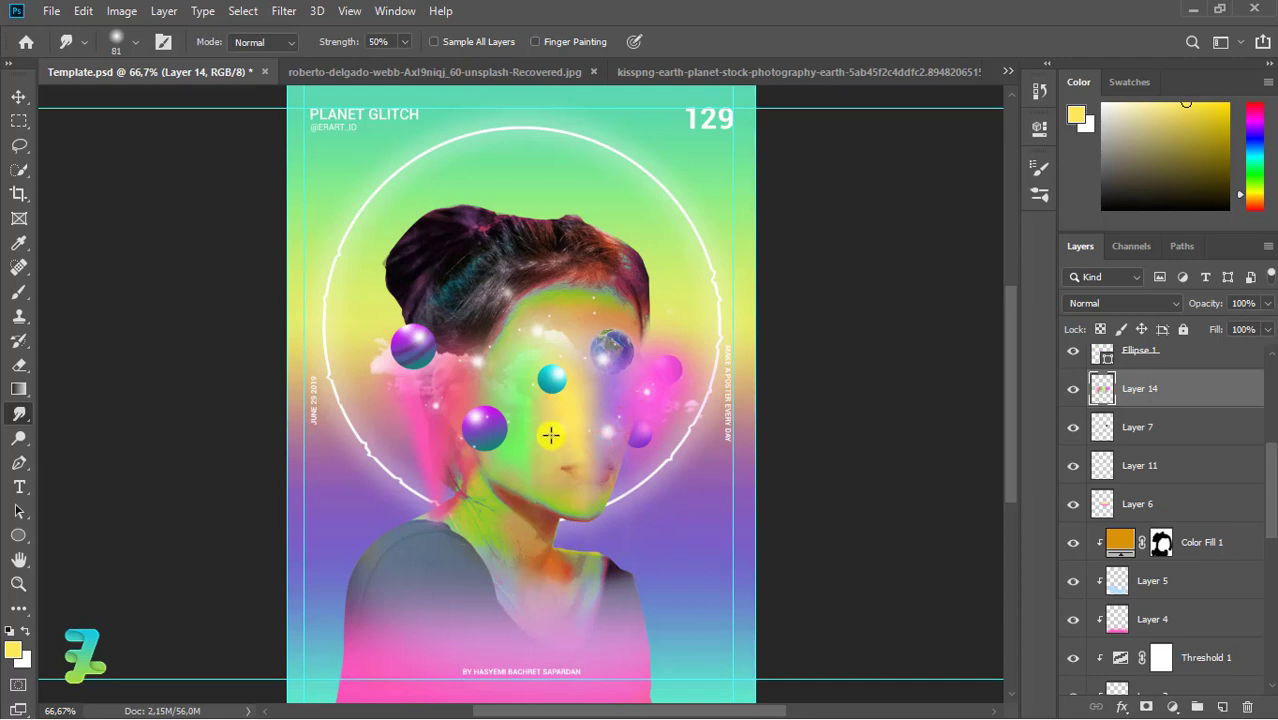
{"action": "left_click", "coordinate": [1088, 303]}
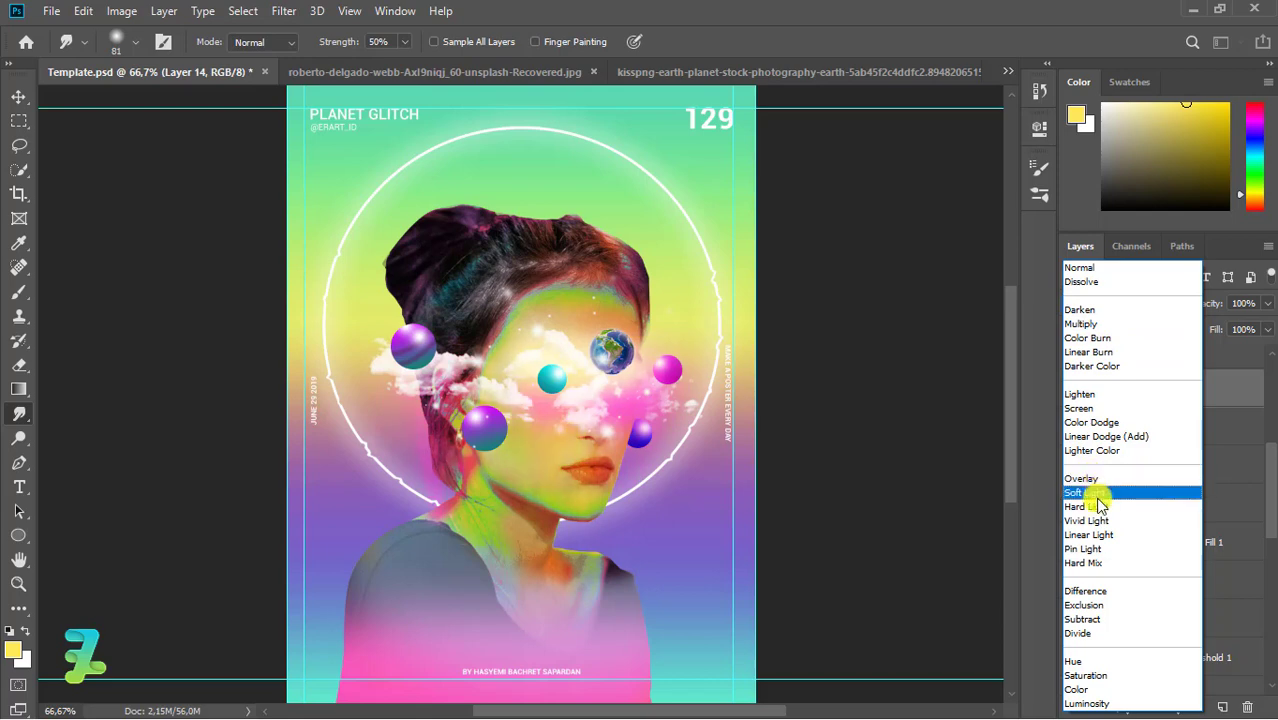
Blend Layer 14 in Soft Light at 62% opacity and zoom out to the whole poster
{"action": "left_click", "coordinate": [1098, 495]}
{"action": "left_click", "coordinate": [1267, 303]}
{"action": "mouse_move", "coordinate": [1263, 323]}
{"action": "left_mouse_down"}
{"action": "mouse_move", "coordinate": [1196, 330]}
{"action": "mouse_move", "coordinate": [1211, 330]}
{"action": "left_mouse_up"}
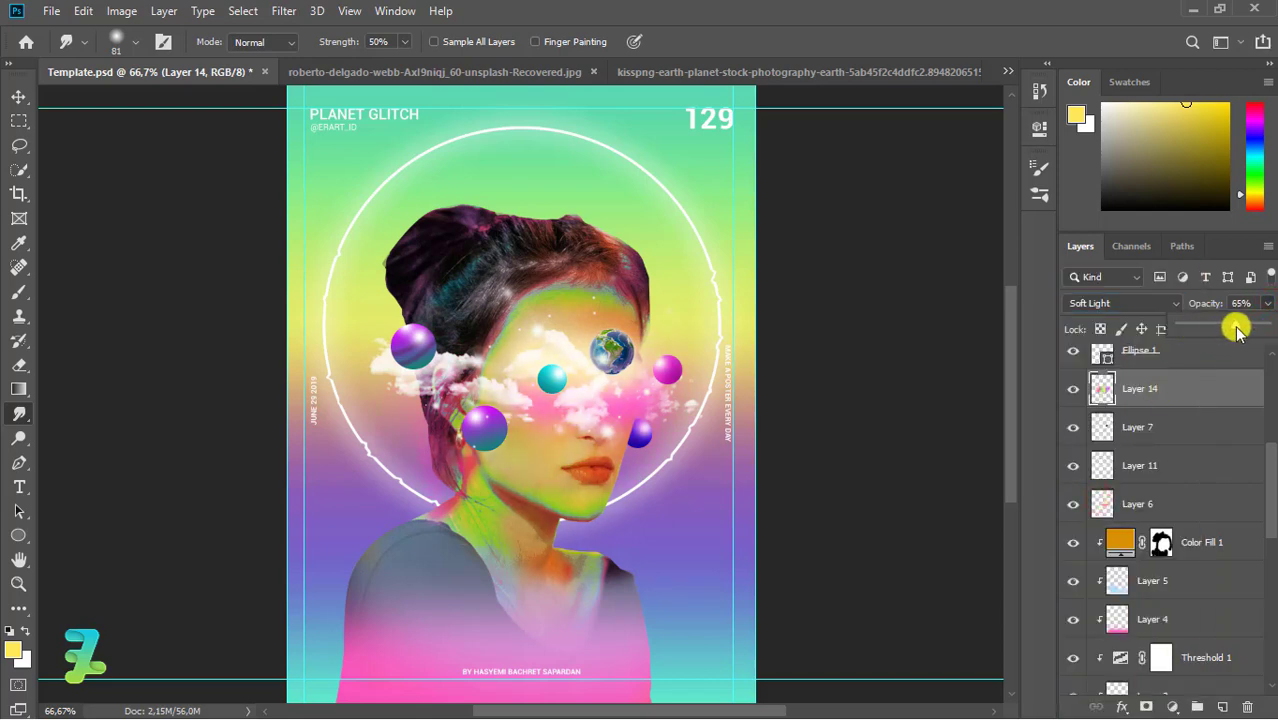
{"action": "left_click", "coordinate": [17, 98]}
{"action": "key", "text": "ctrl+minus"}
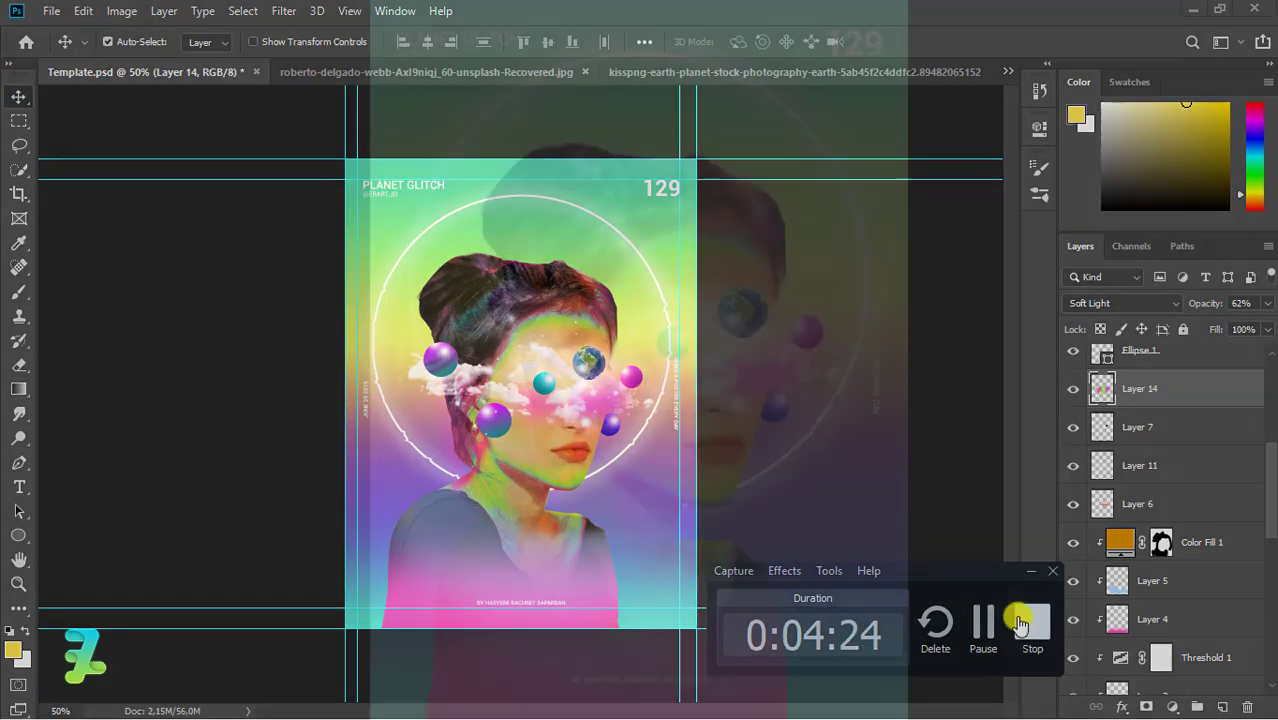
{"action": "left_click", "coordinate": [1020, 622]}
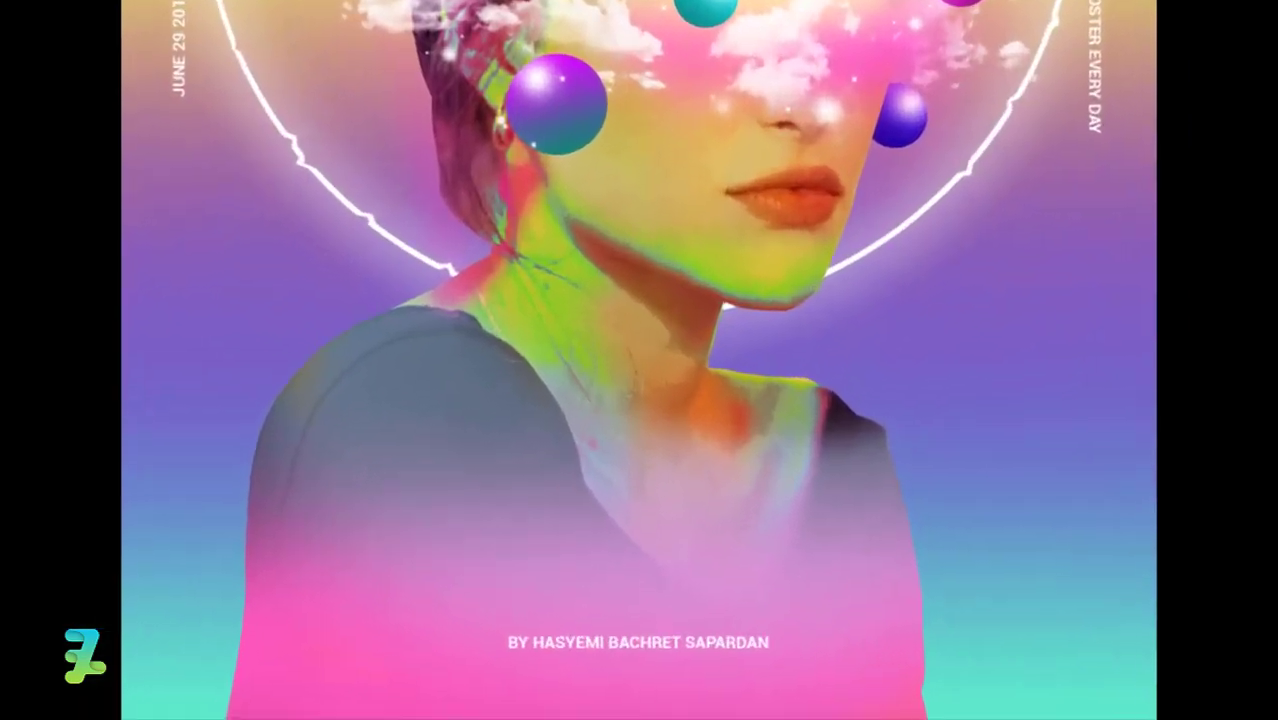